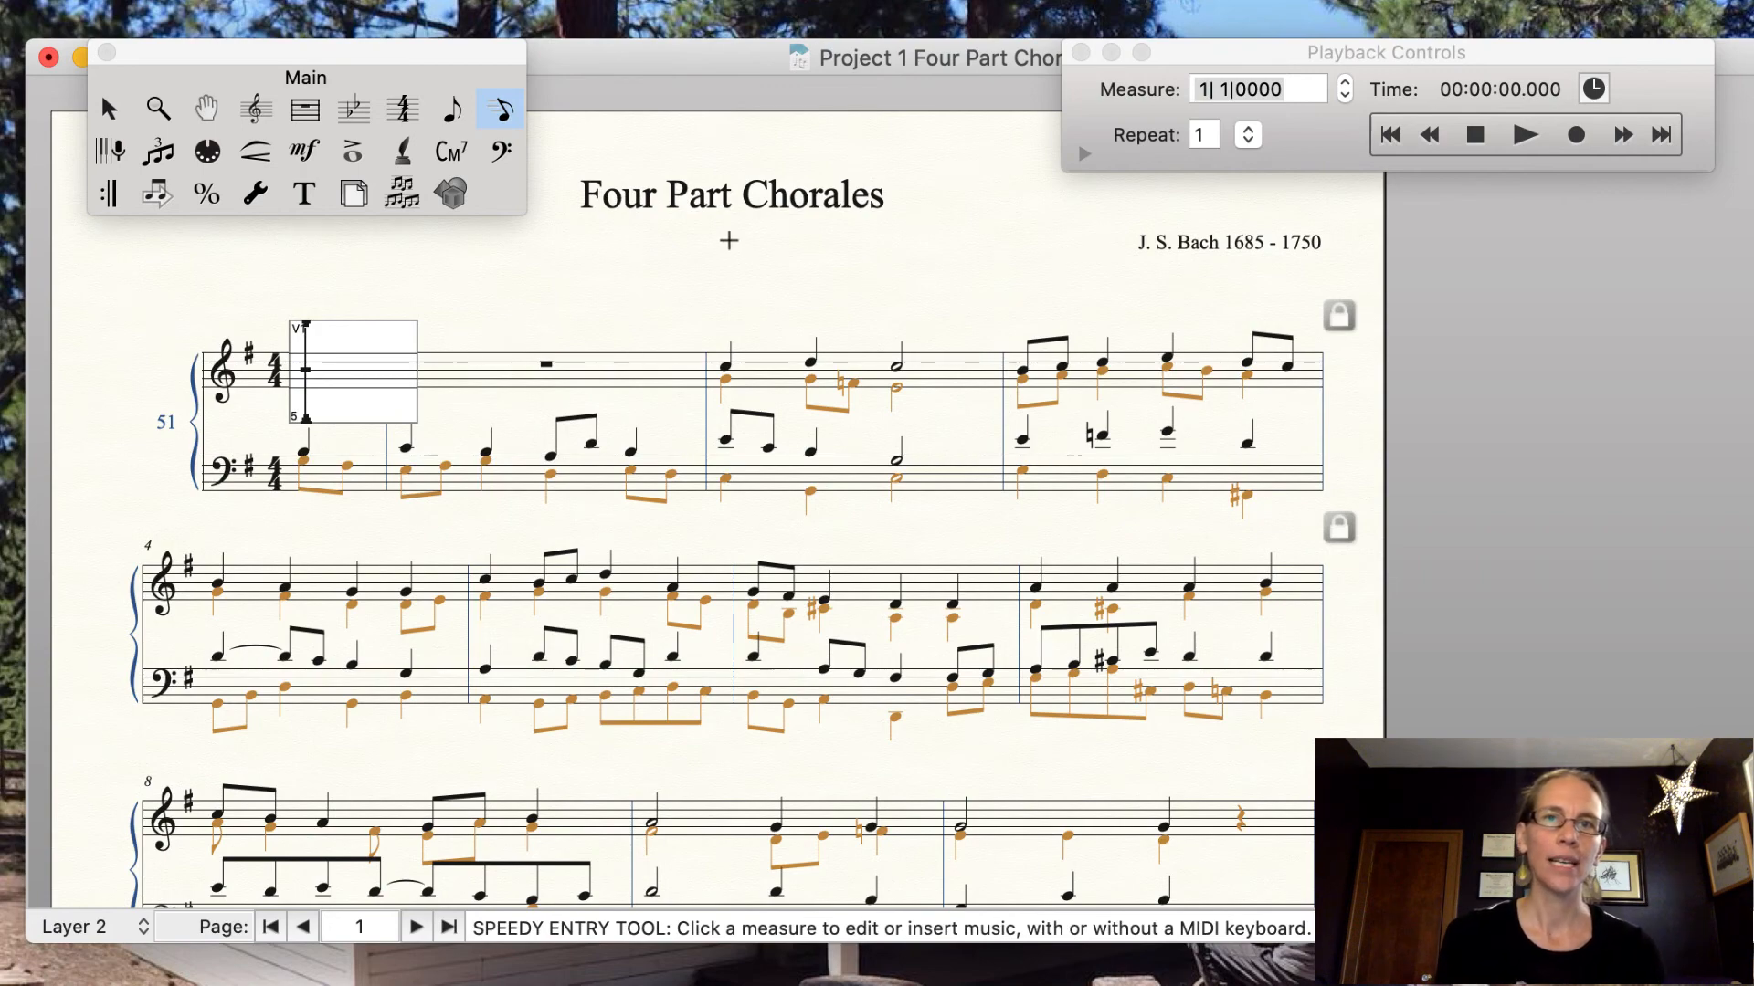
Check the Use MIDI Device for Input option among the Speedy Entry settings.
click(874, 16)
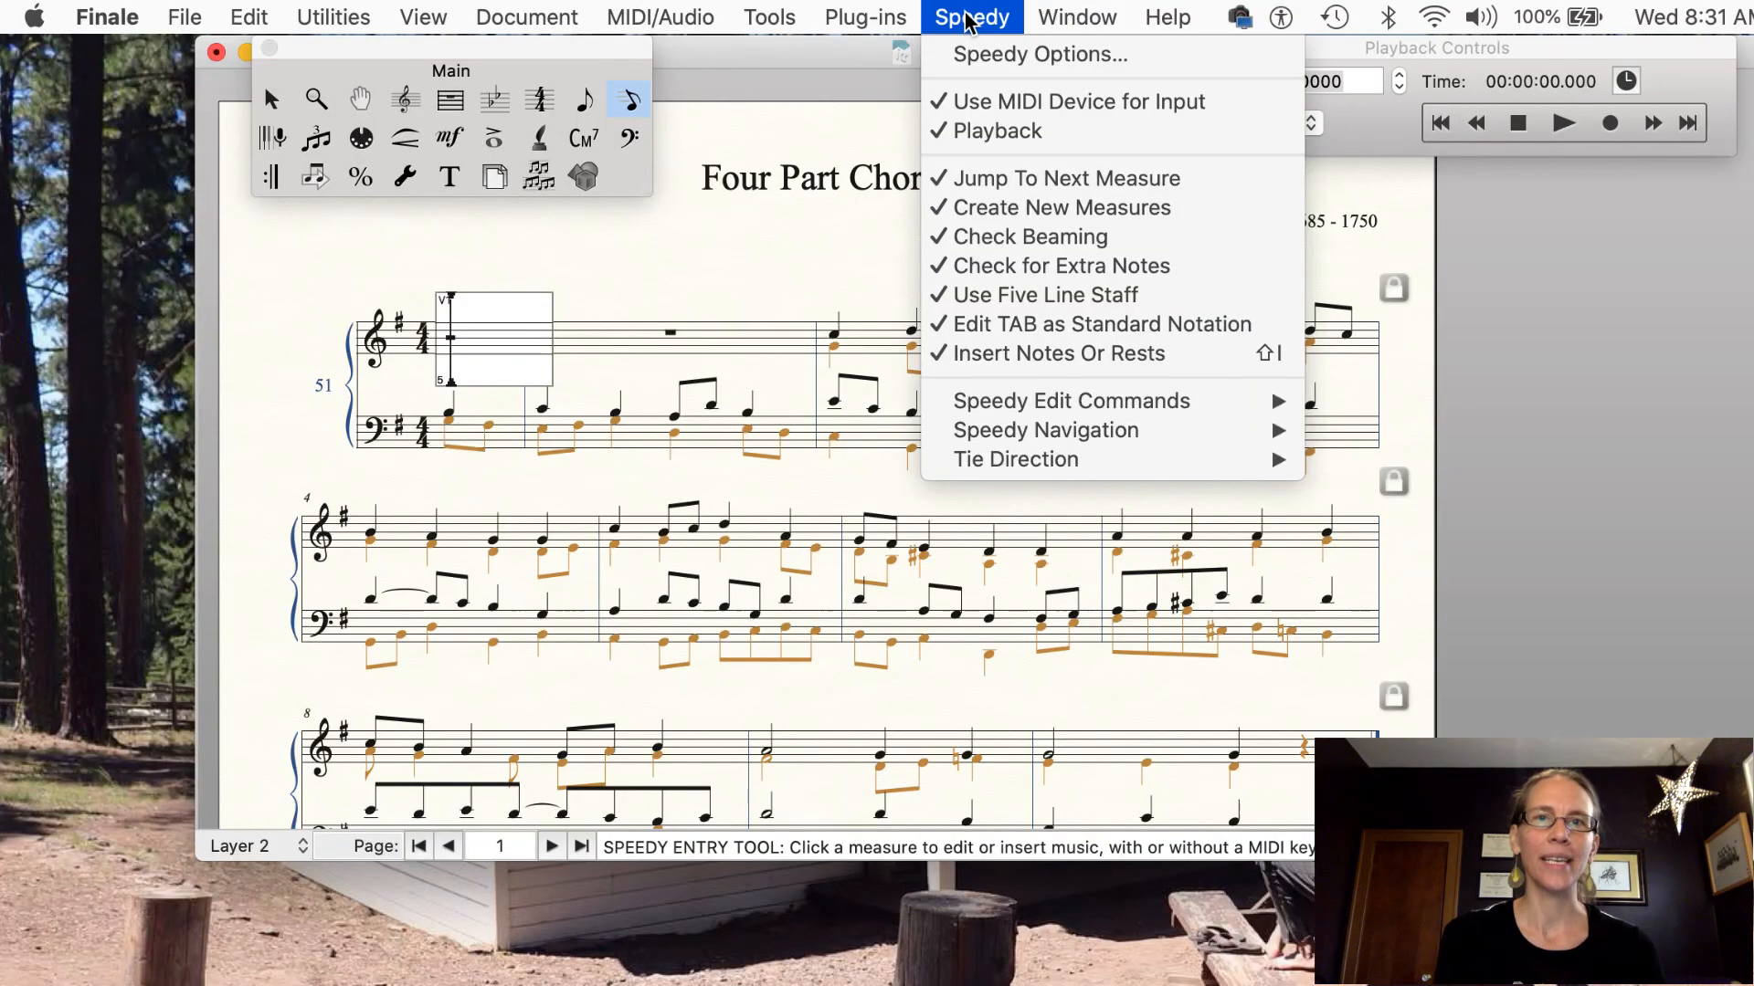
click(994, 102)
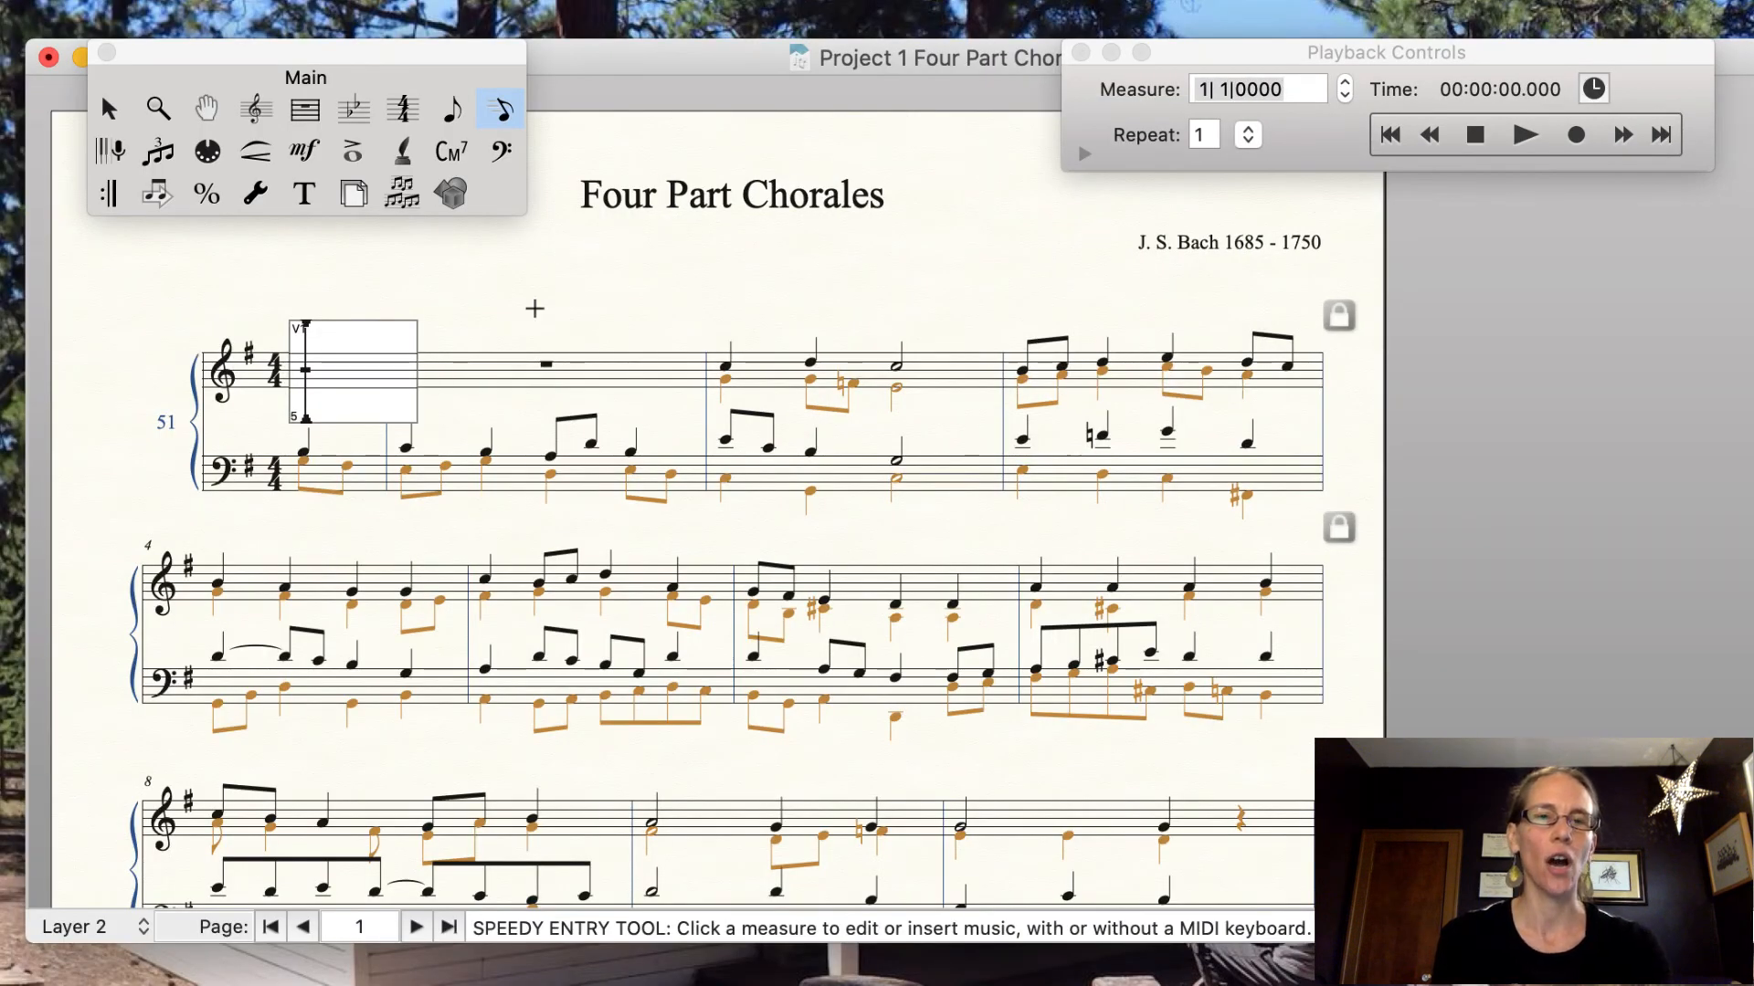
key(Down)
key(Down)
key(Down)
key(Down)
key(Up)
key(Up)
key(Up)
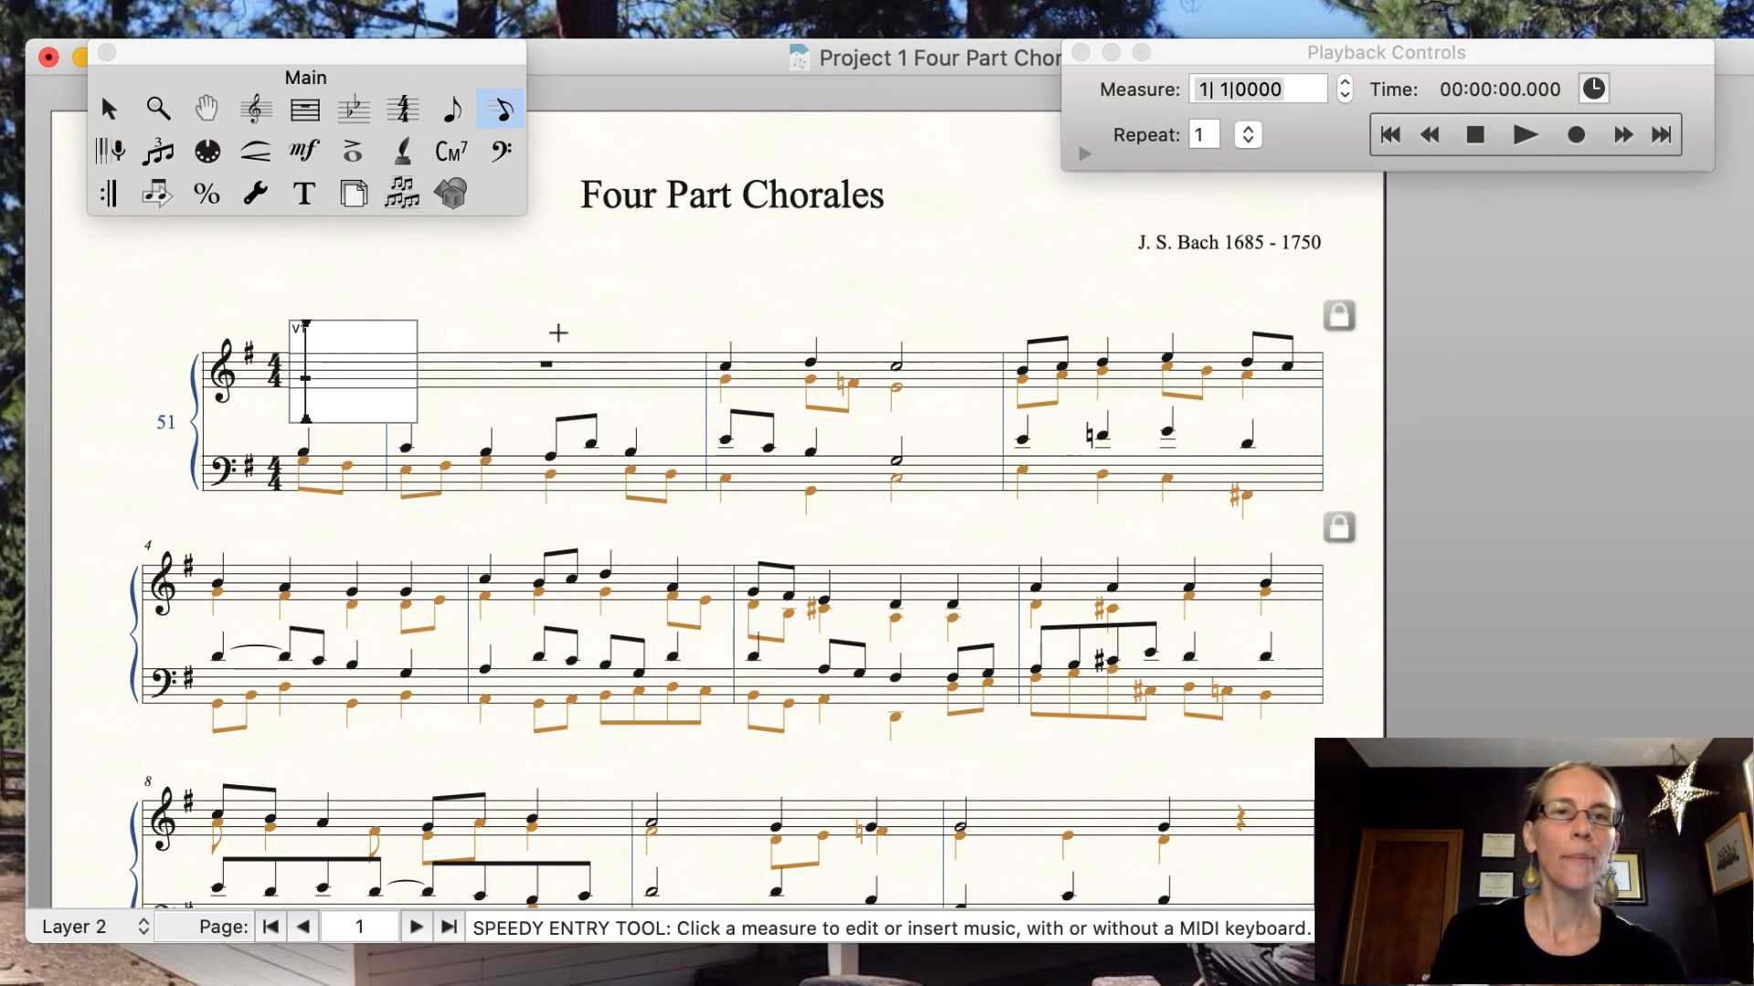
key(5)
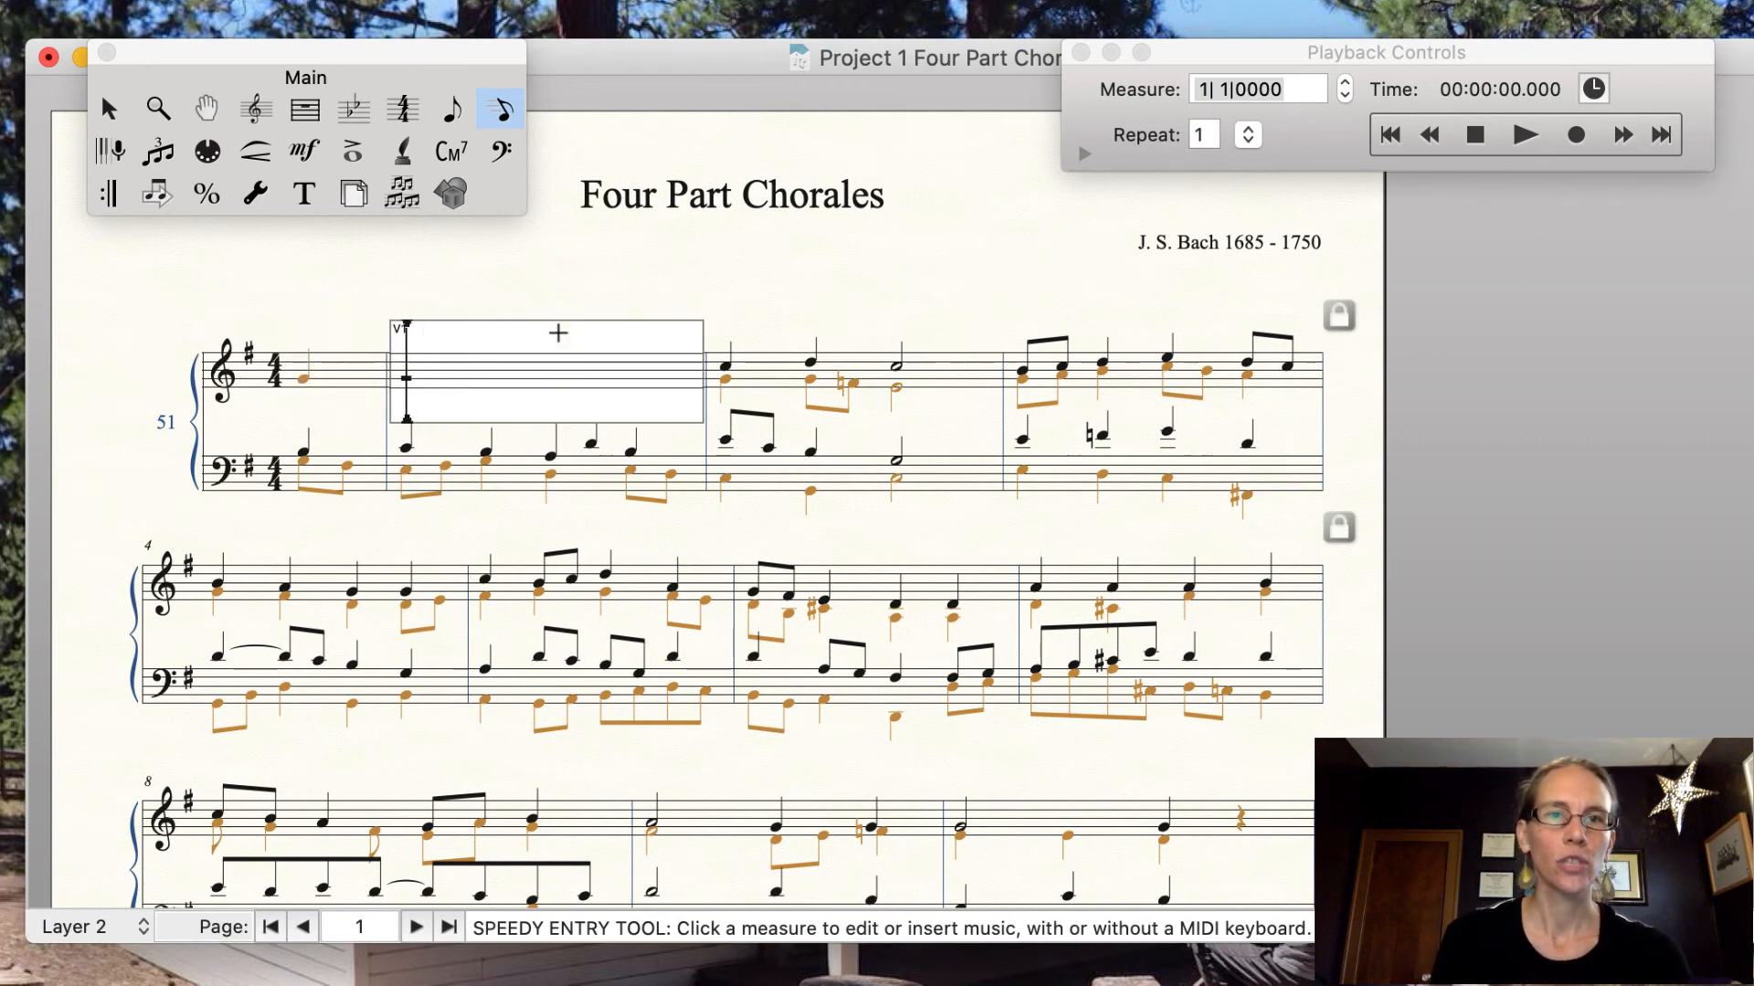
key(Left)
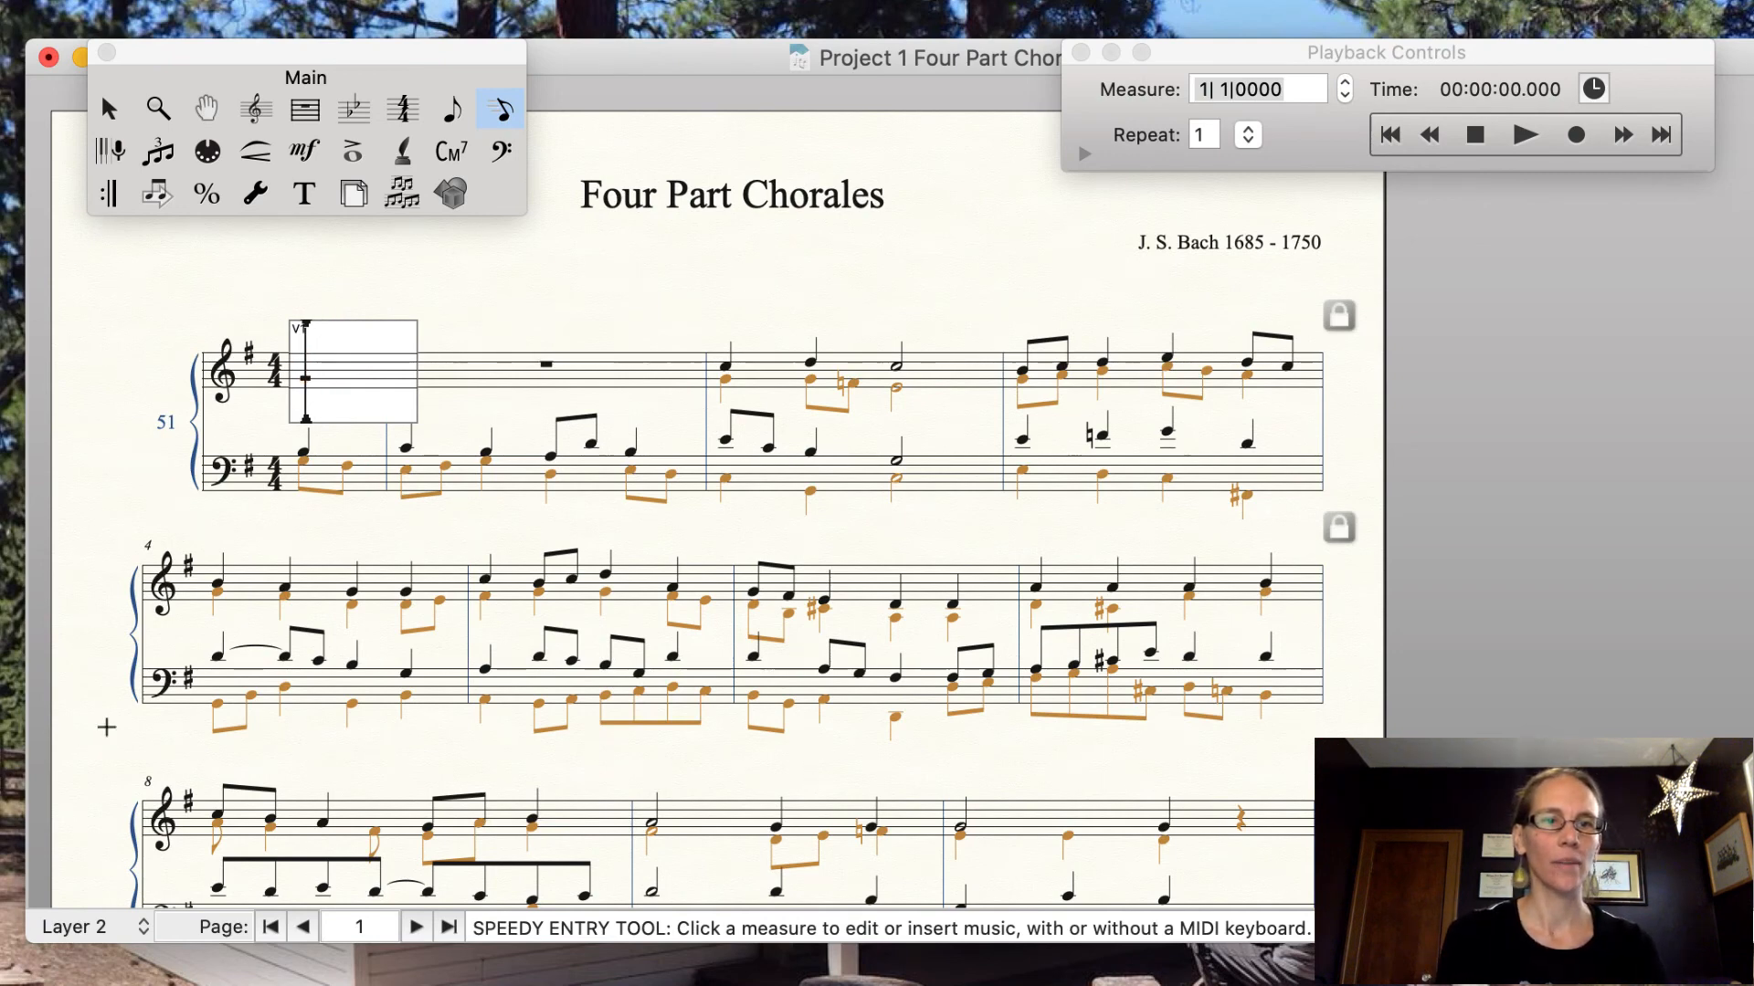
Switch to layer 1 and enter treble quarter notes: G in the pickup measure and G, G, A, G in the following measure.
click(108, 928)
click(118, 895)
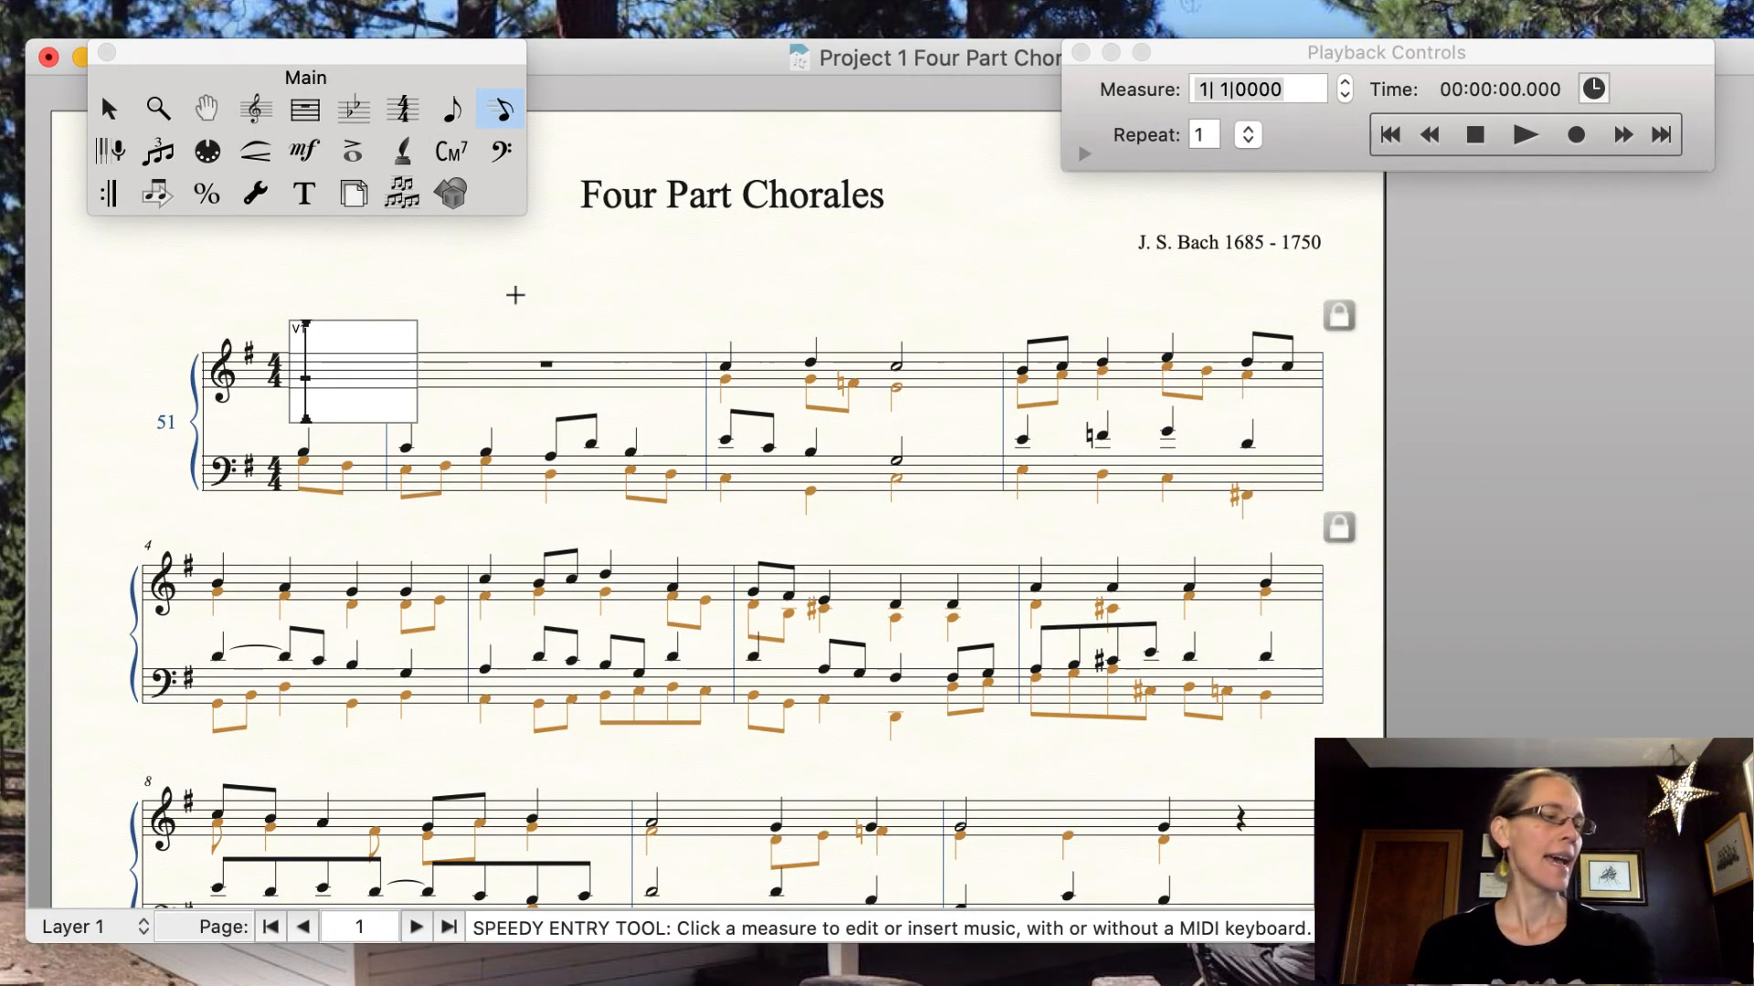
key(5)
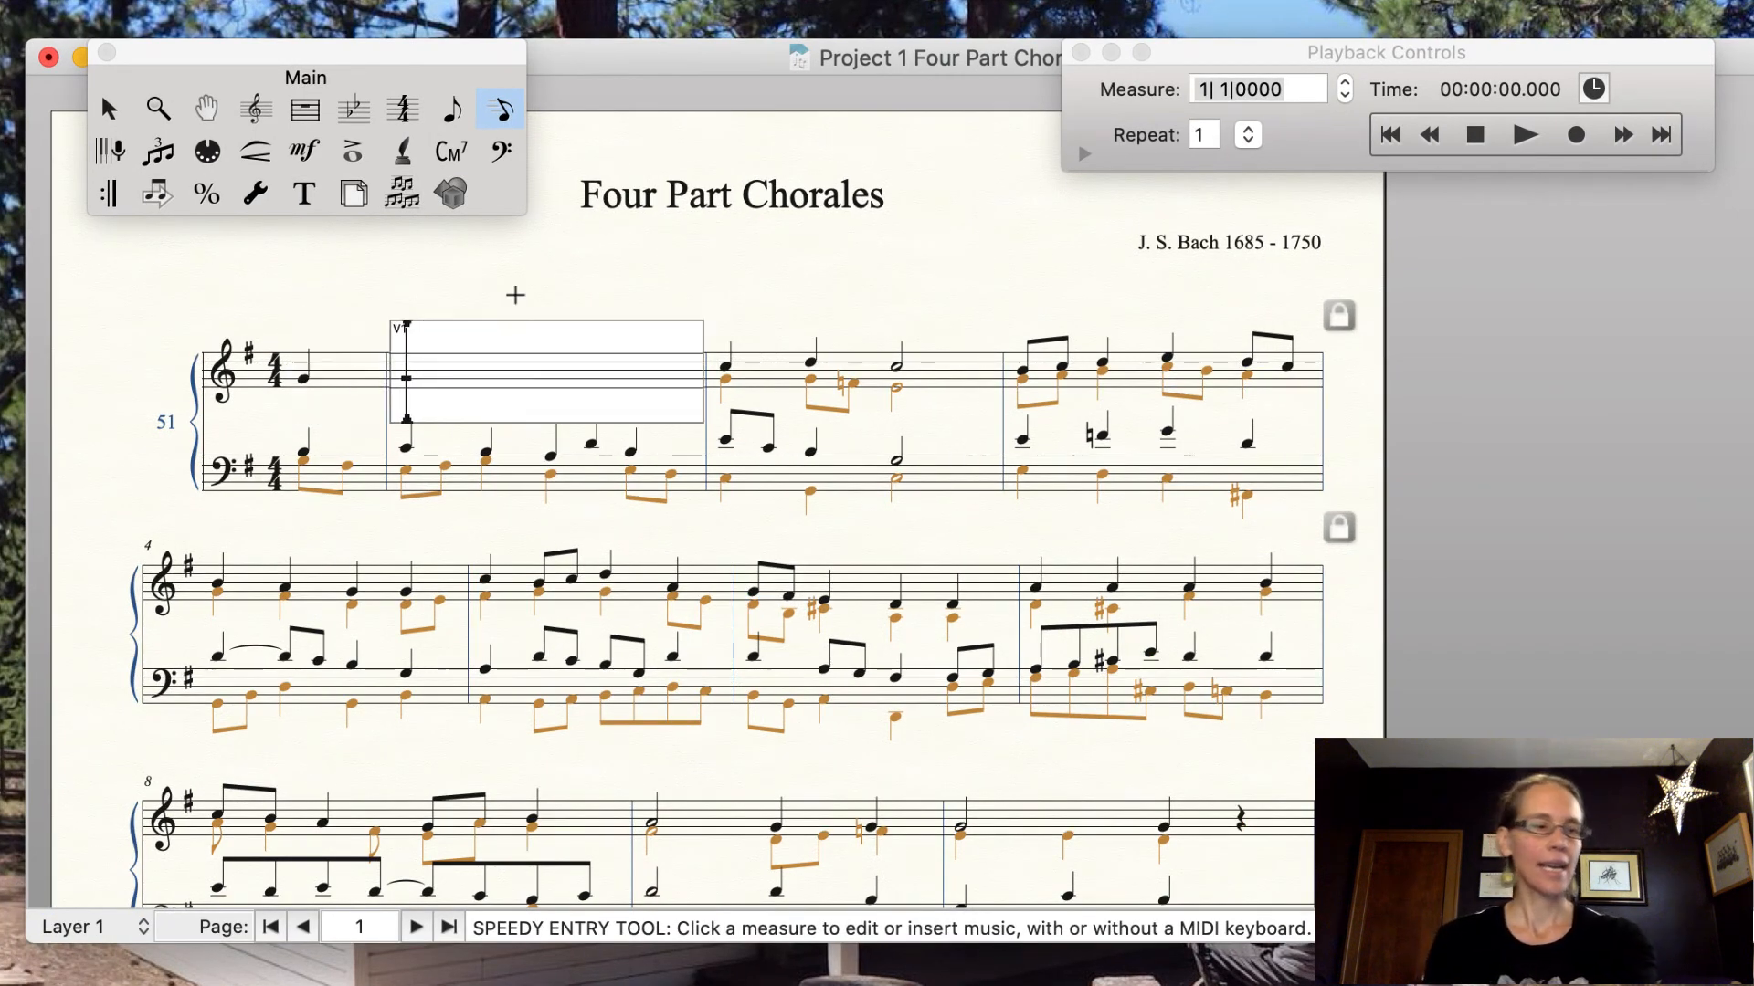
key(5)
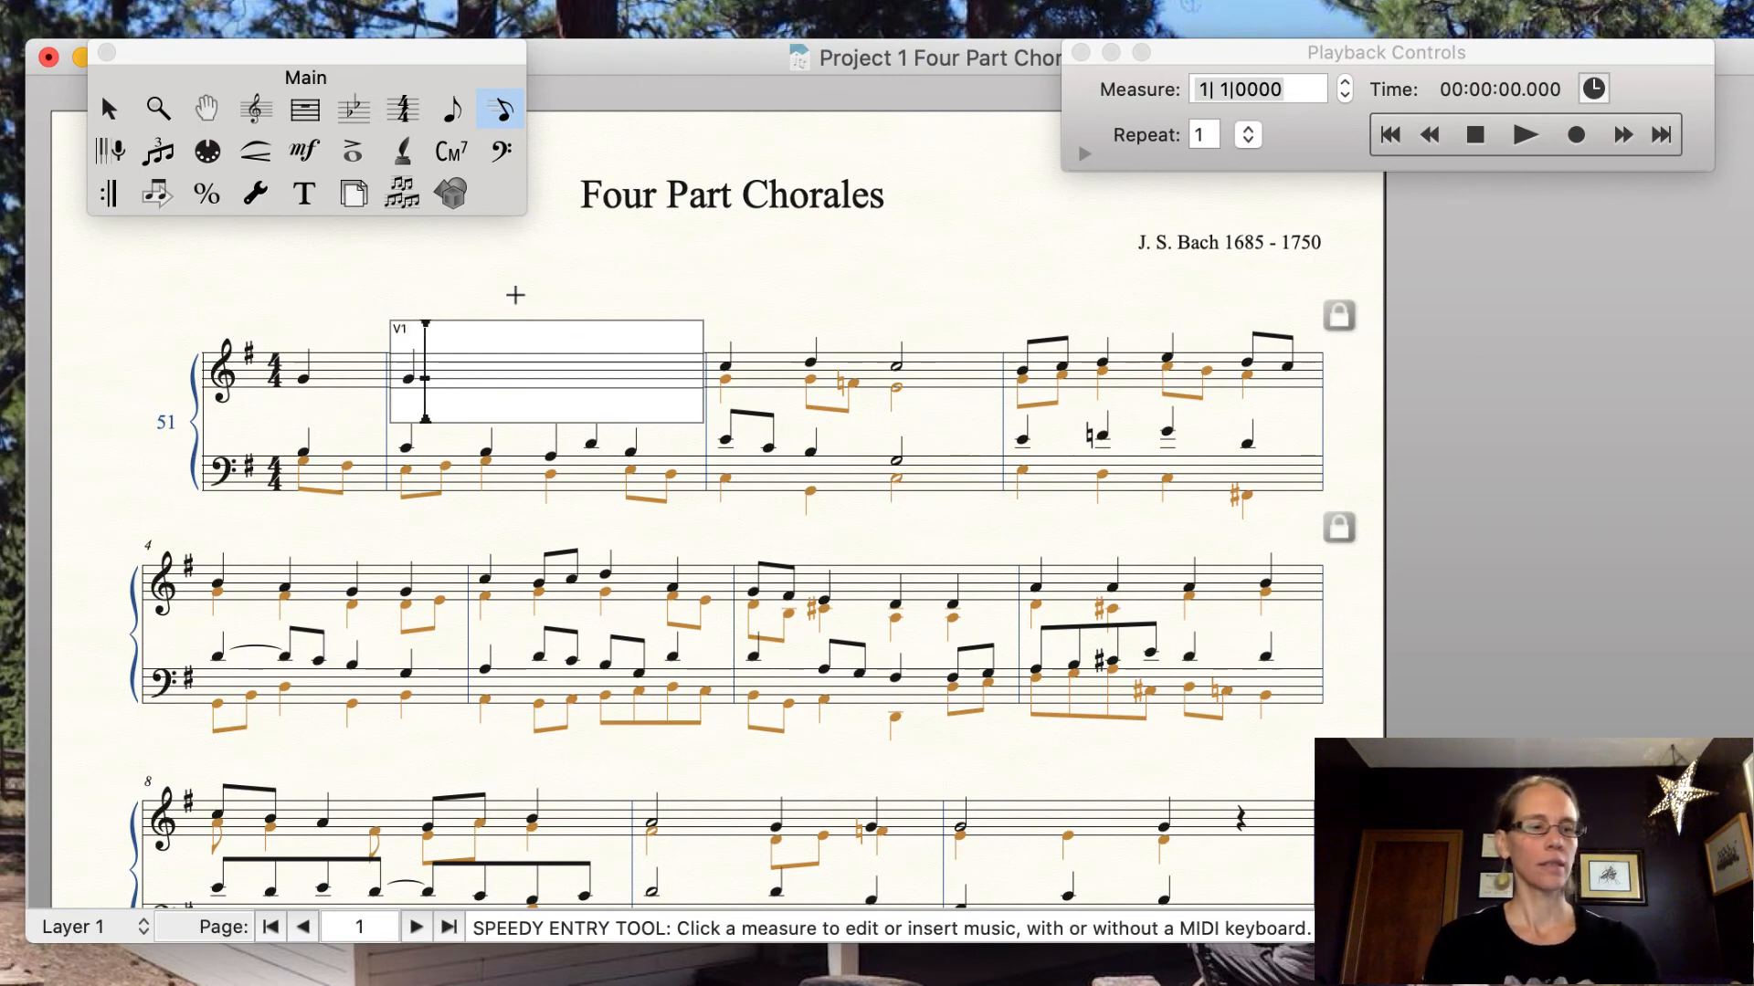
key(5)
key(5)
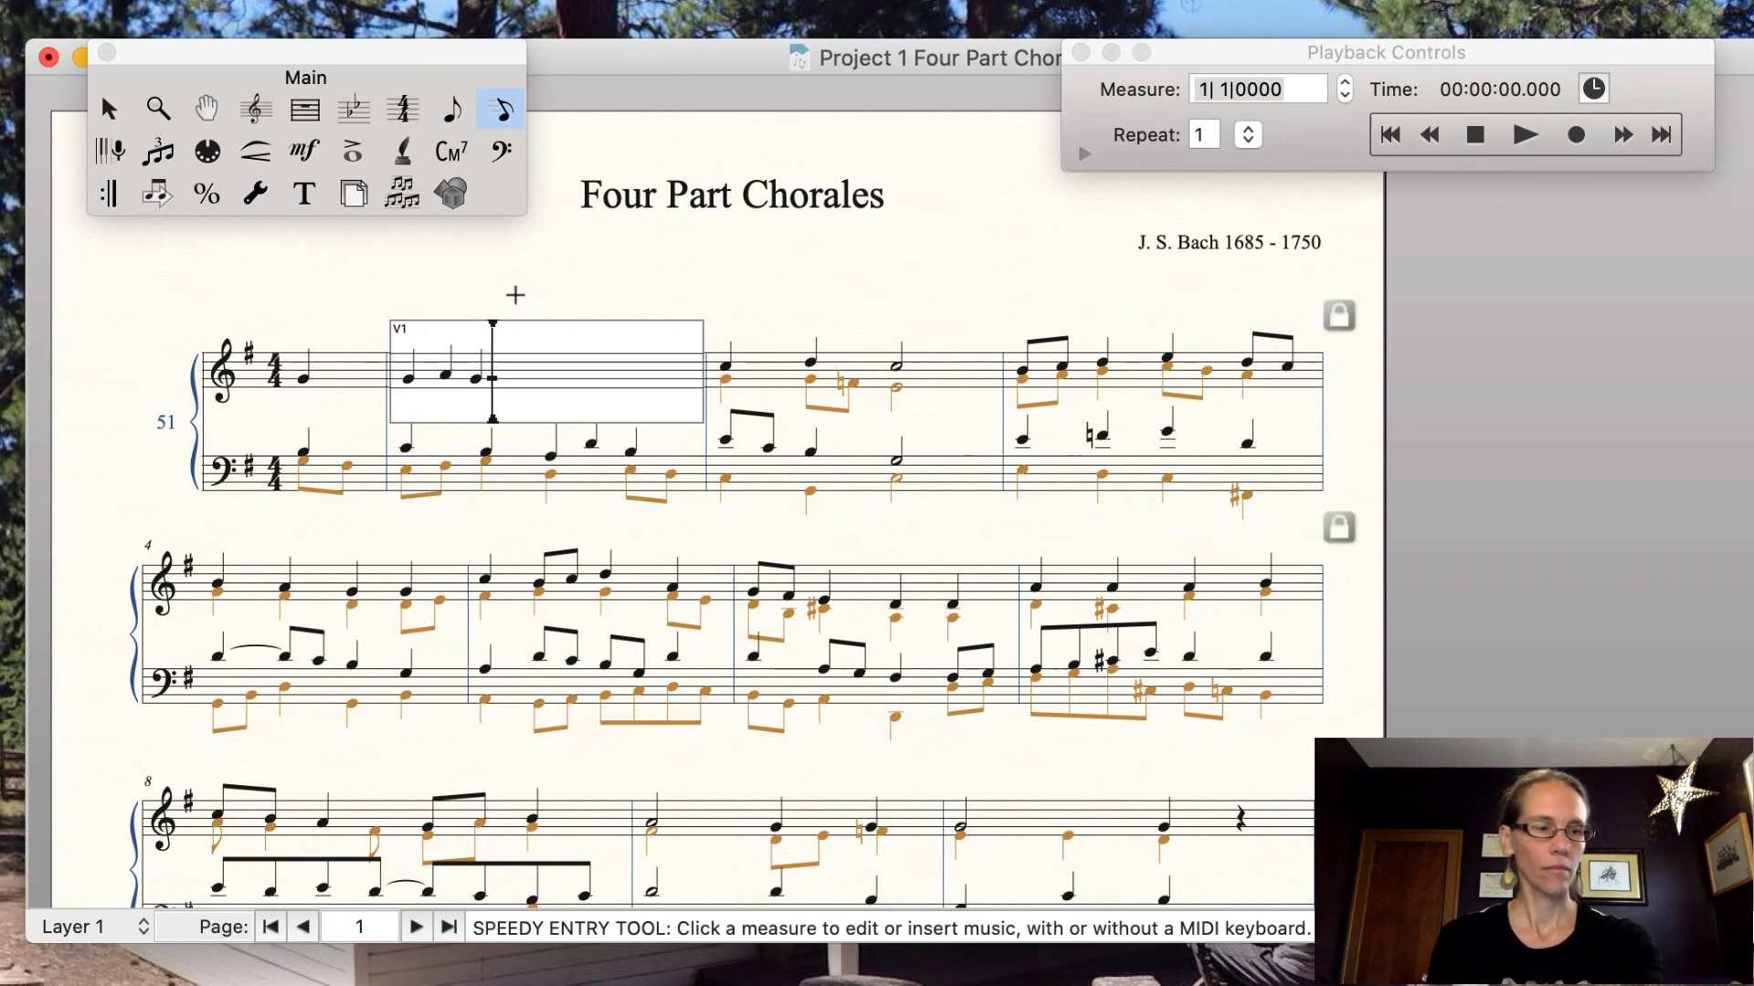
key(5)
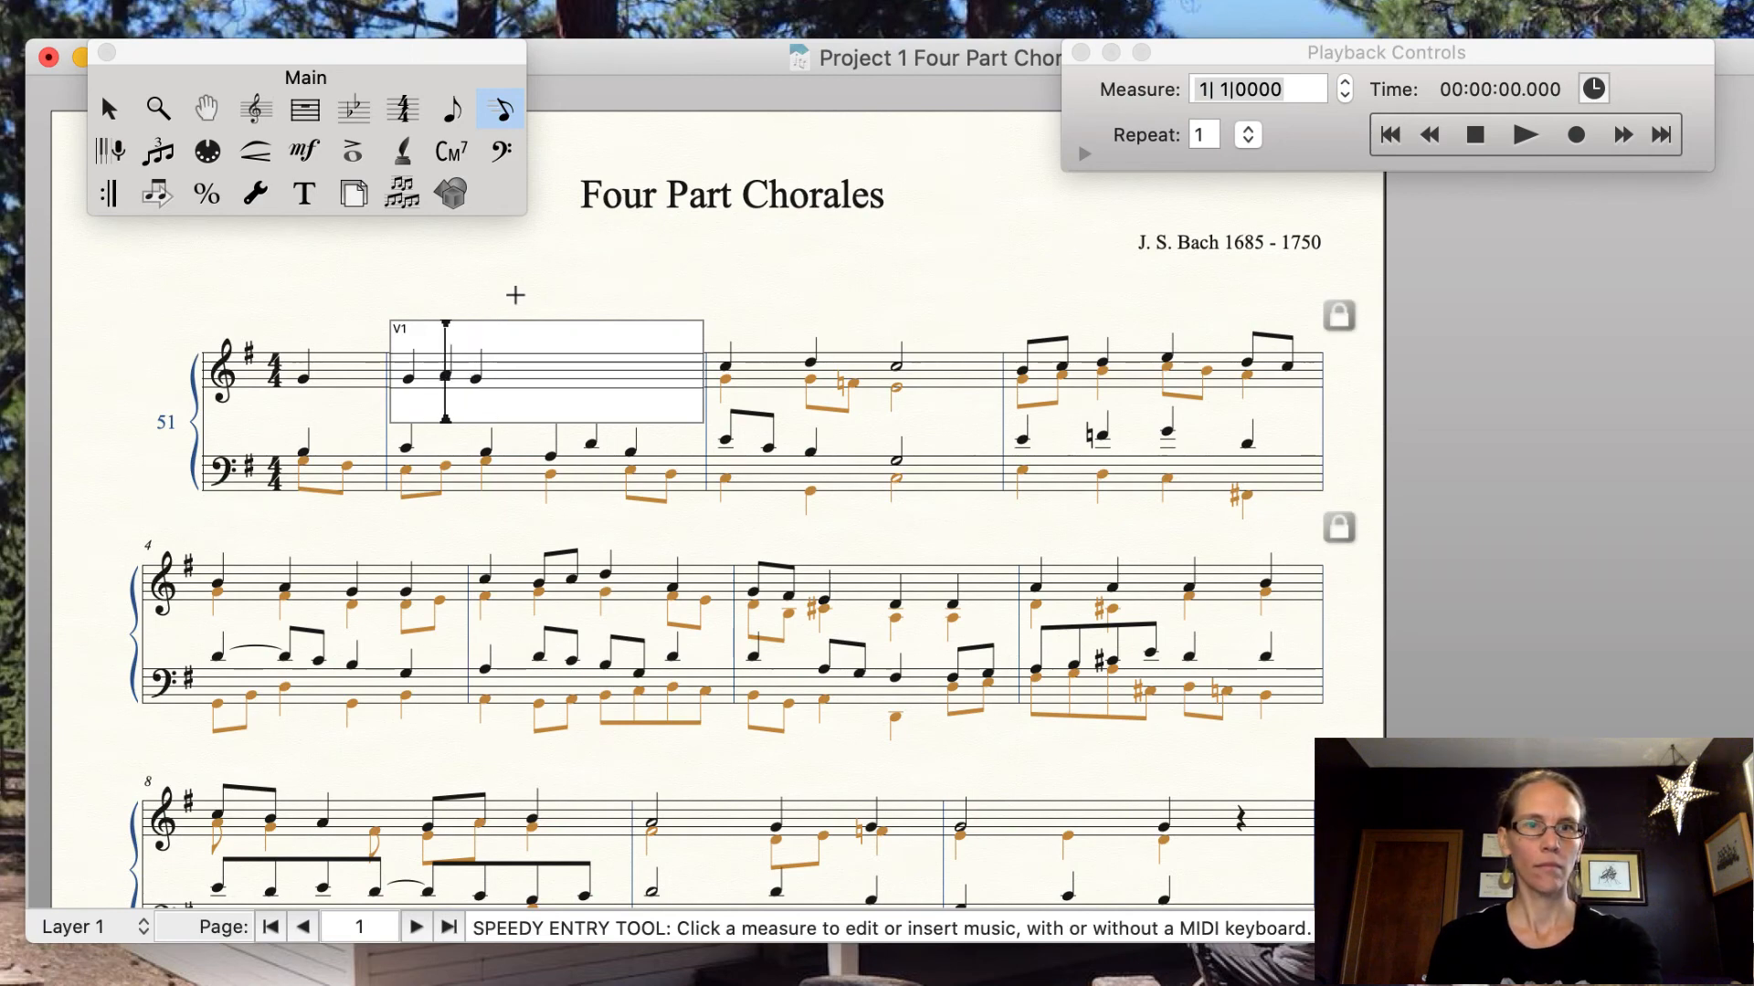
Step back through the entered treble notes, moving the editing frame between the pickup measure and the measure after it.
key(Right)
key(Left)
key(Left)
key(Left)
key(Left)
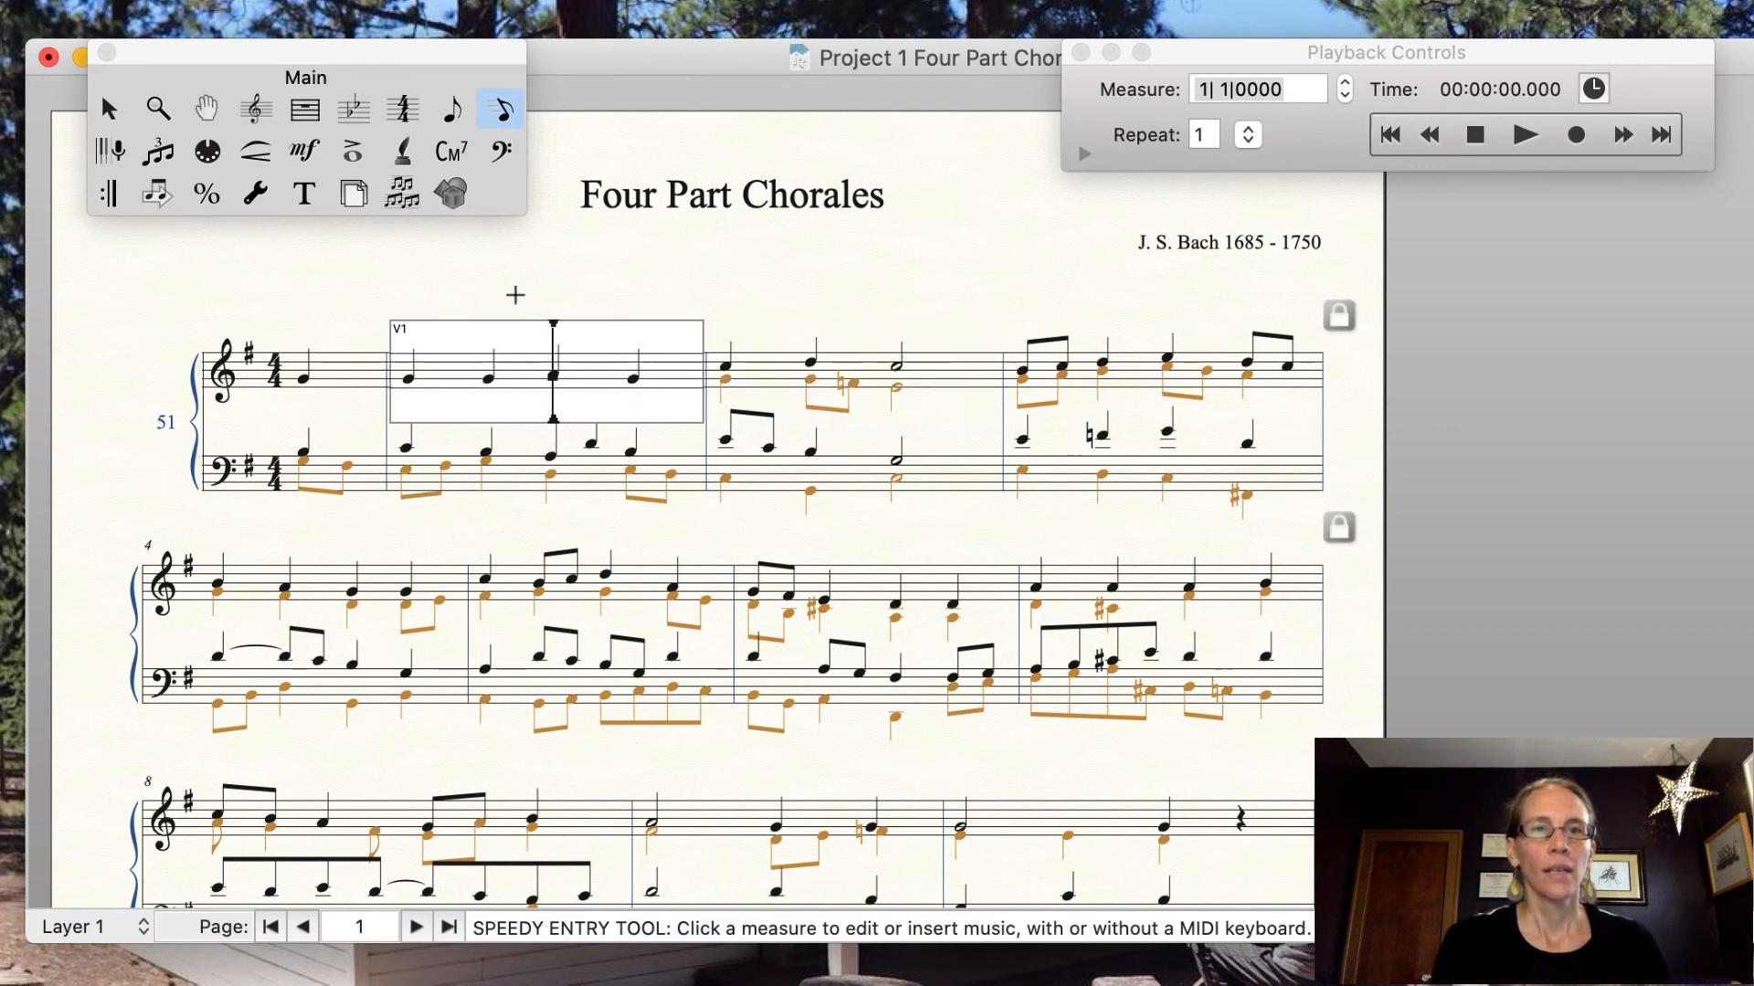
key(Left)
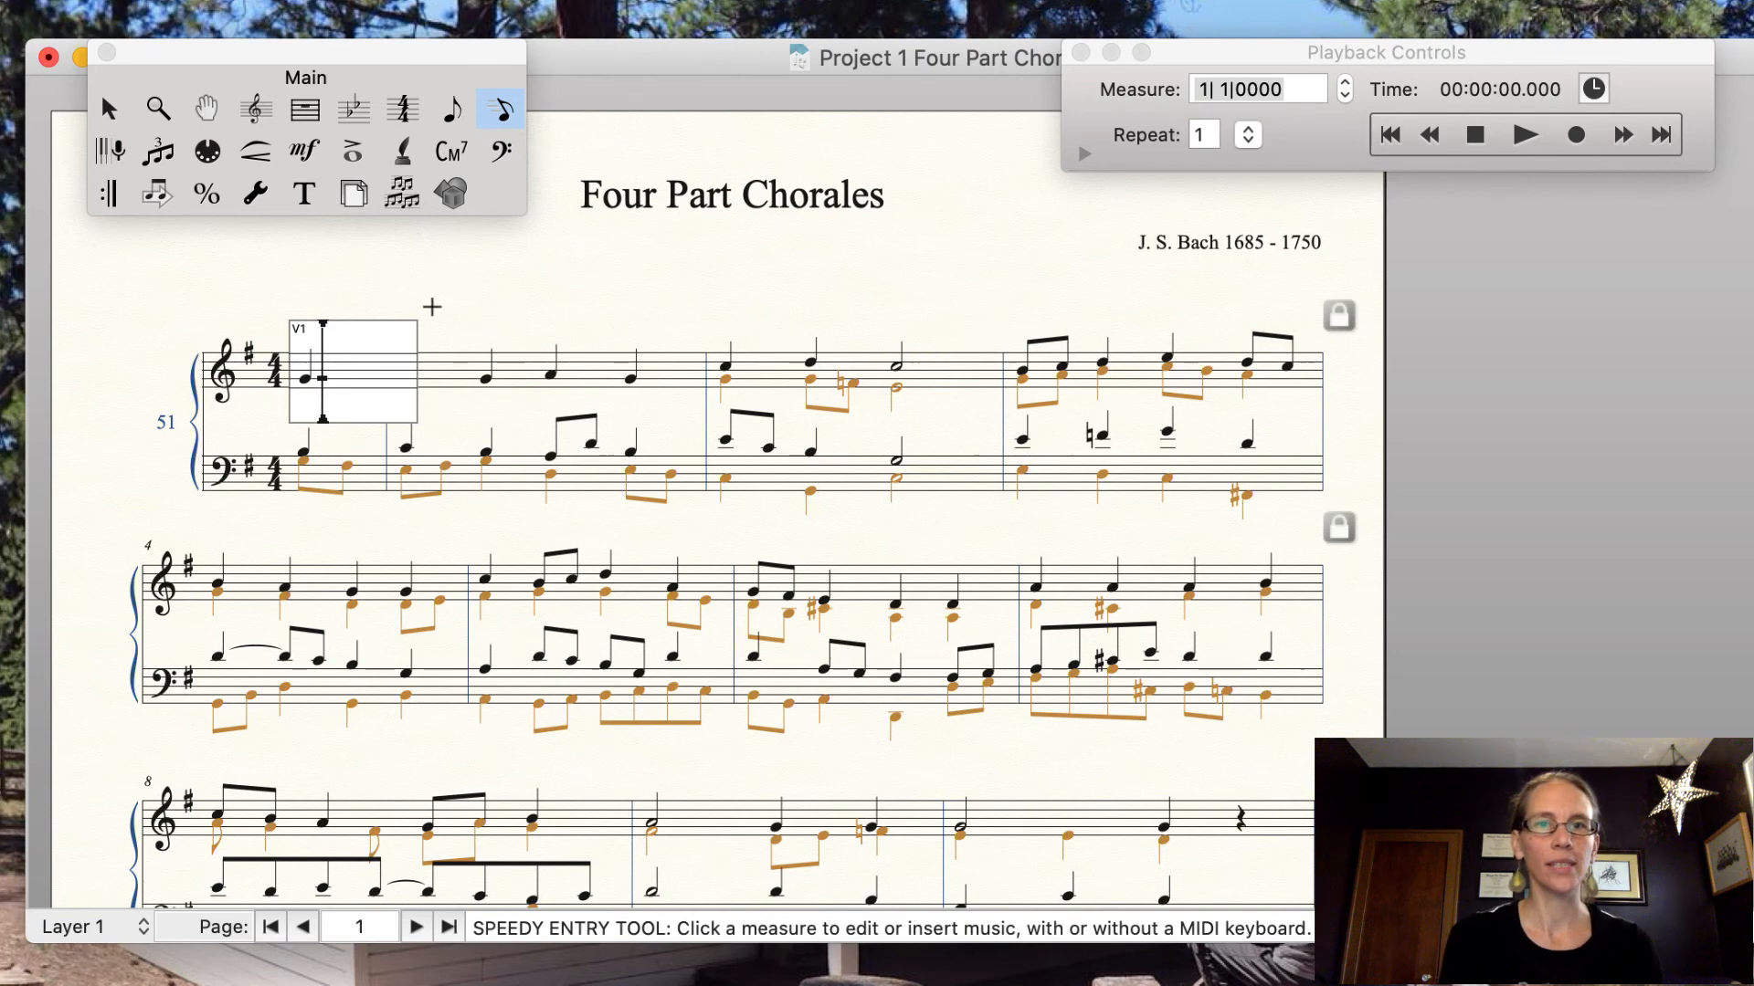
click(482, 352)
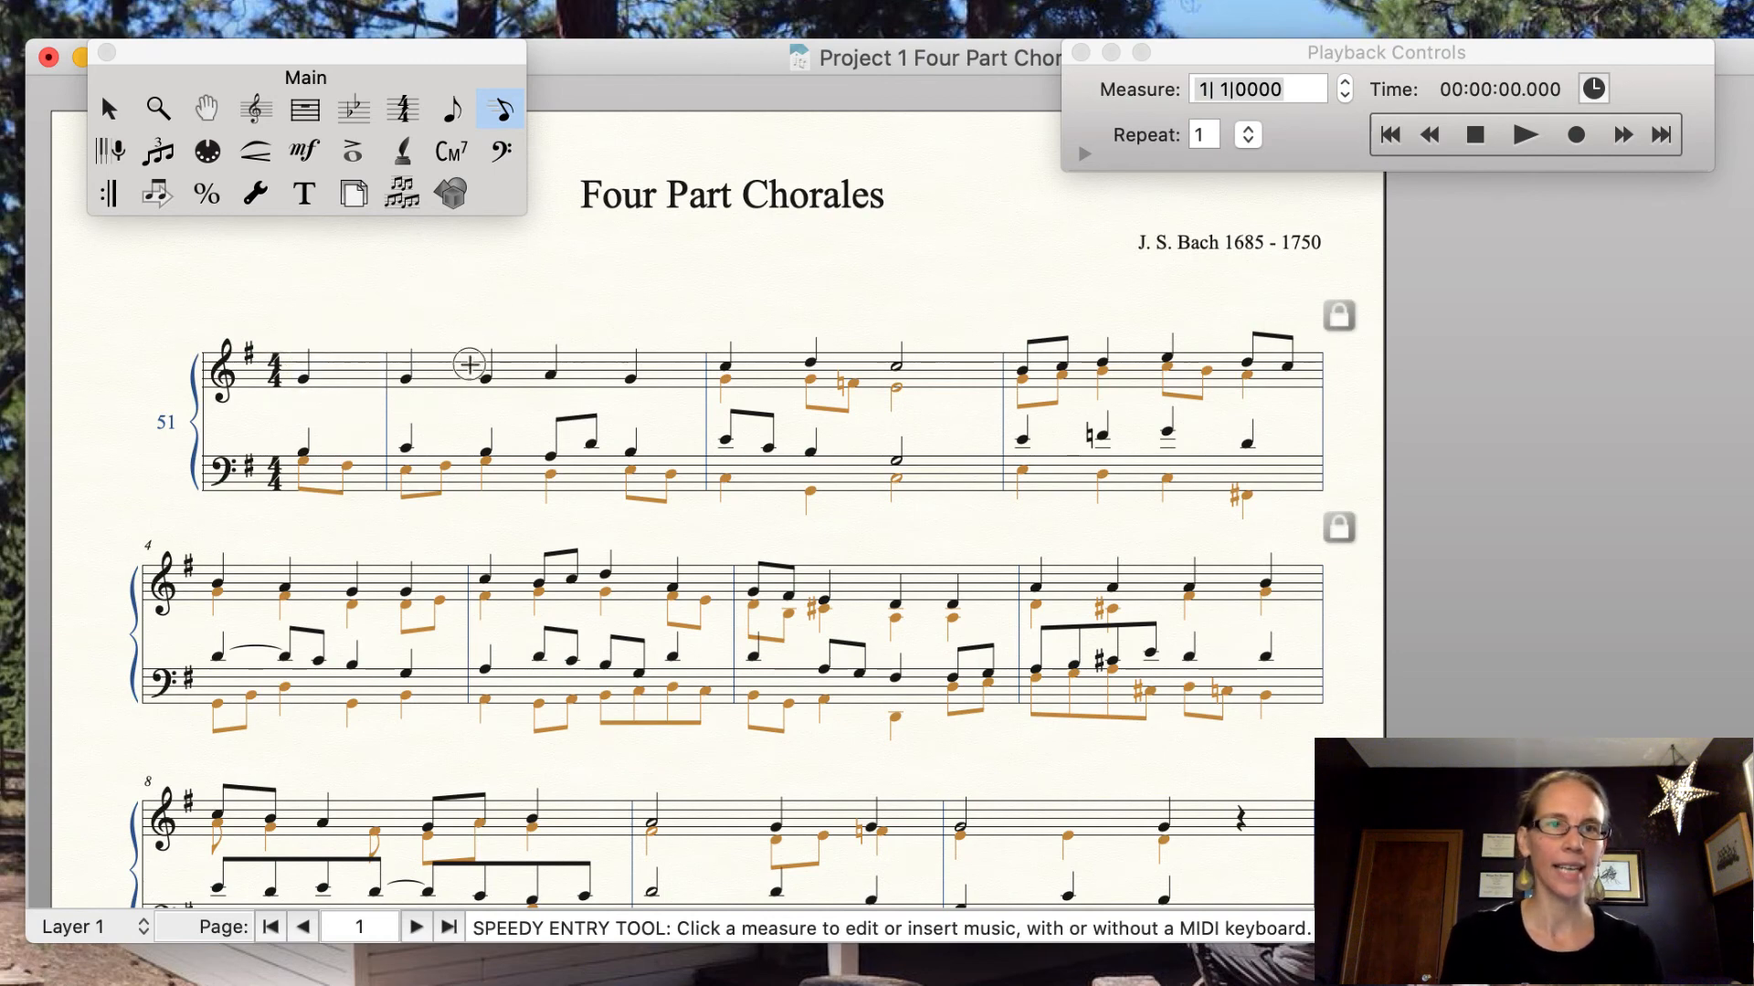
click(470, 360)
Exit the Speedy Entry editing frame by switching to the Selection tool.
click(114, 102)
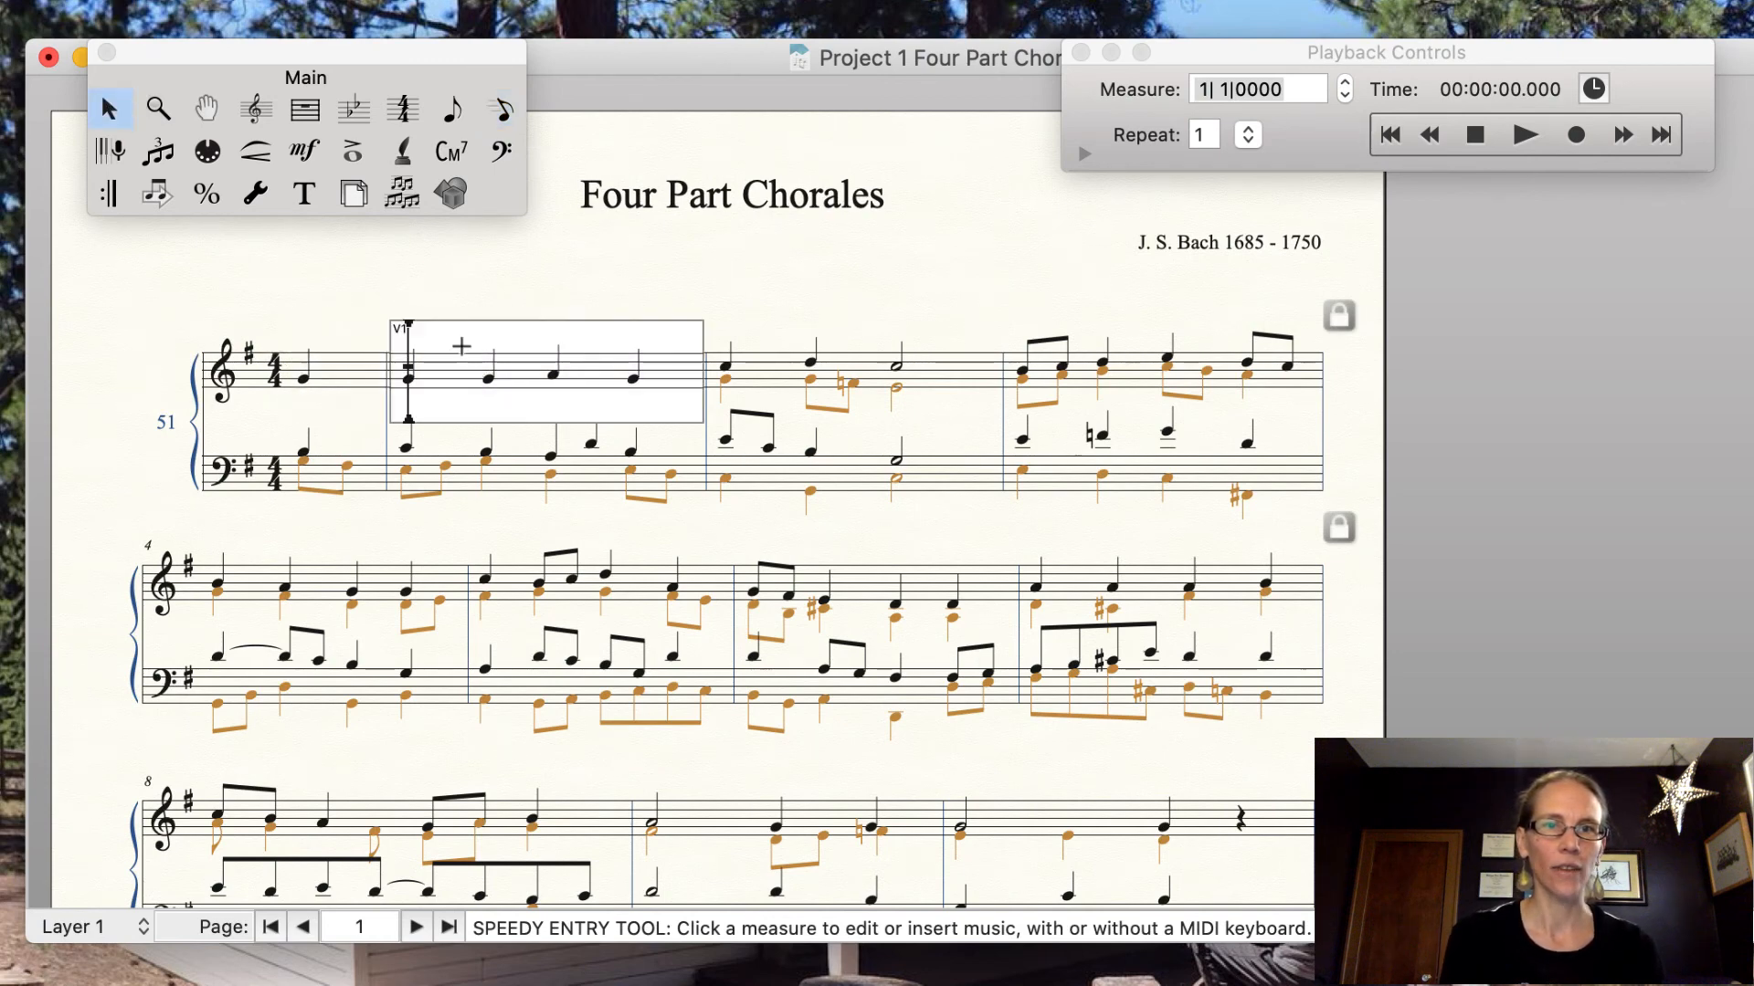
click(495, 381)
click(384, 263)
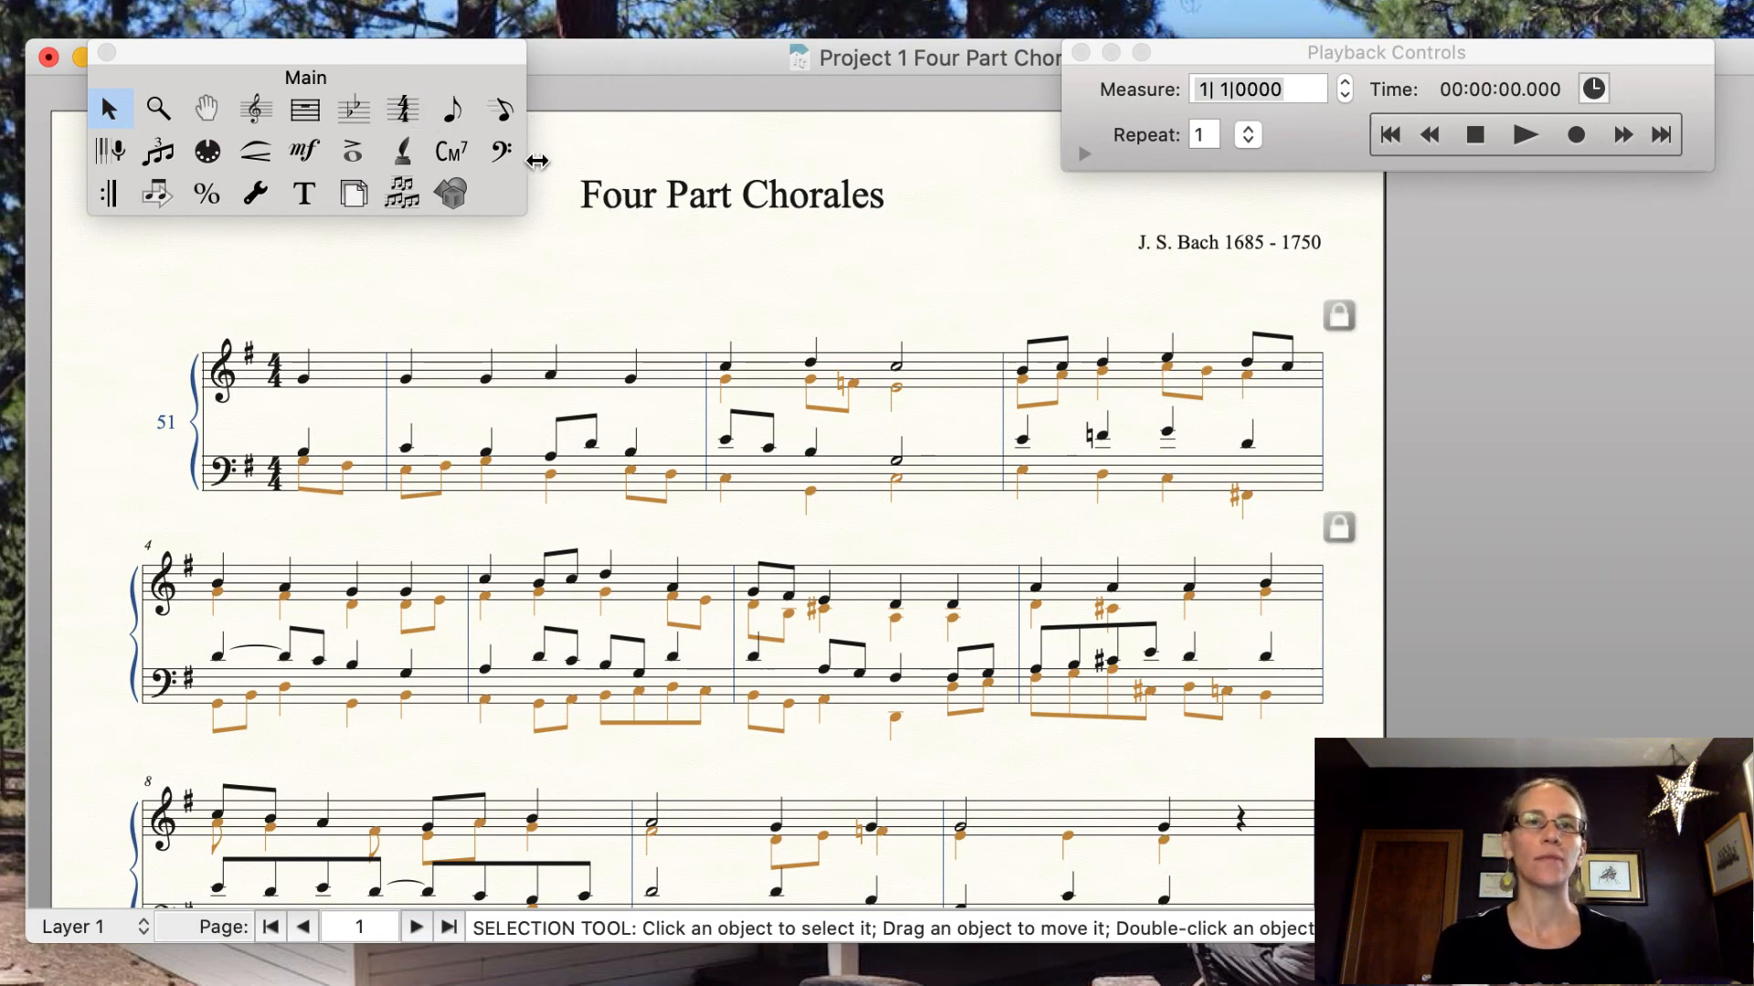
Resume Speedy Entry and step the cursor forward note by note through the first three treble measures.
click(506, 110)
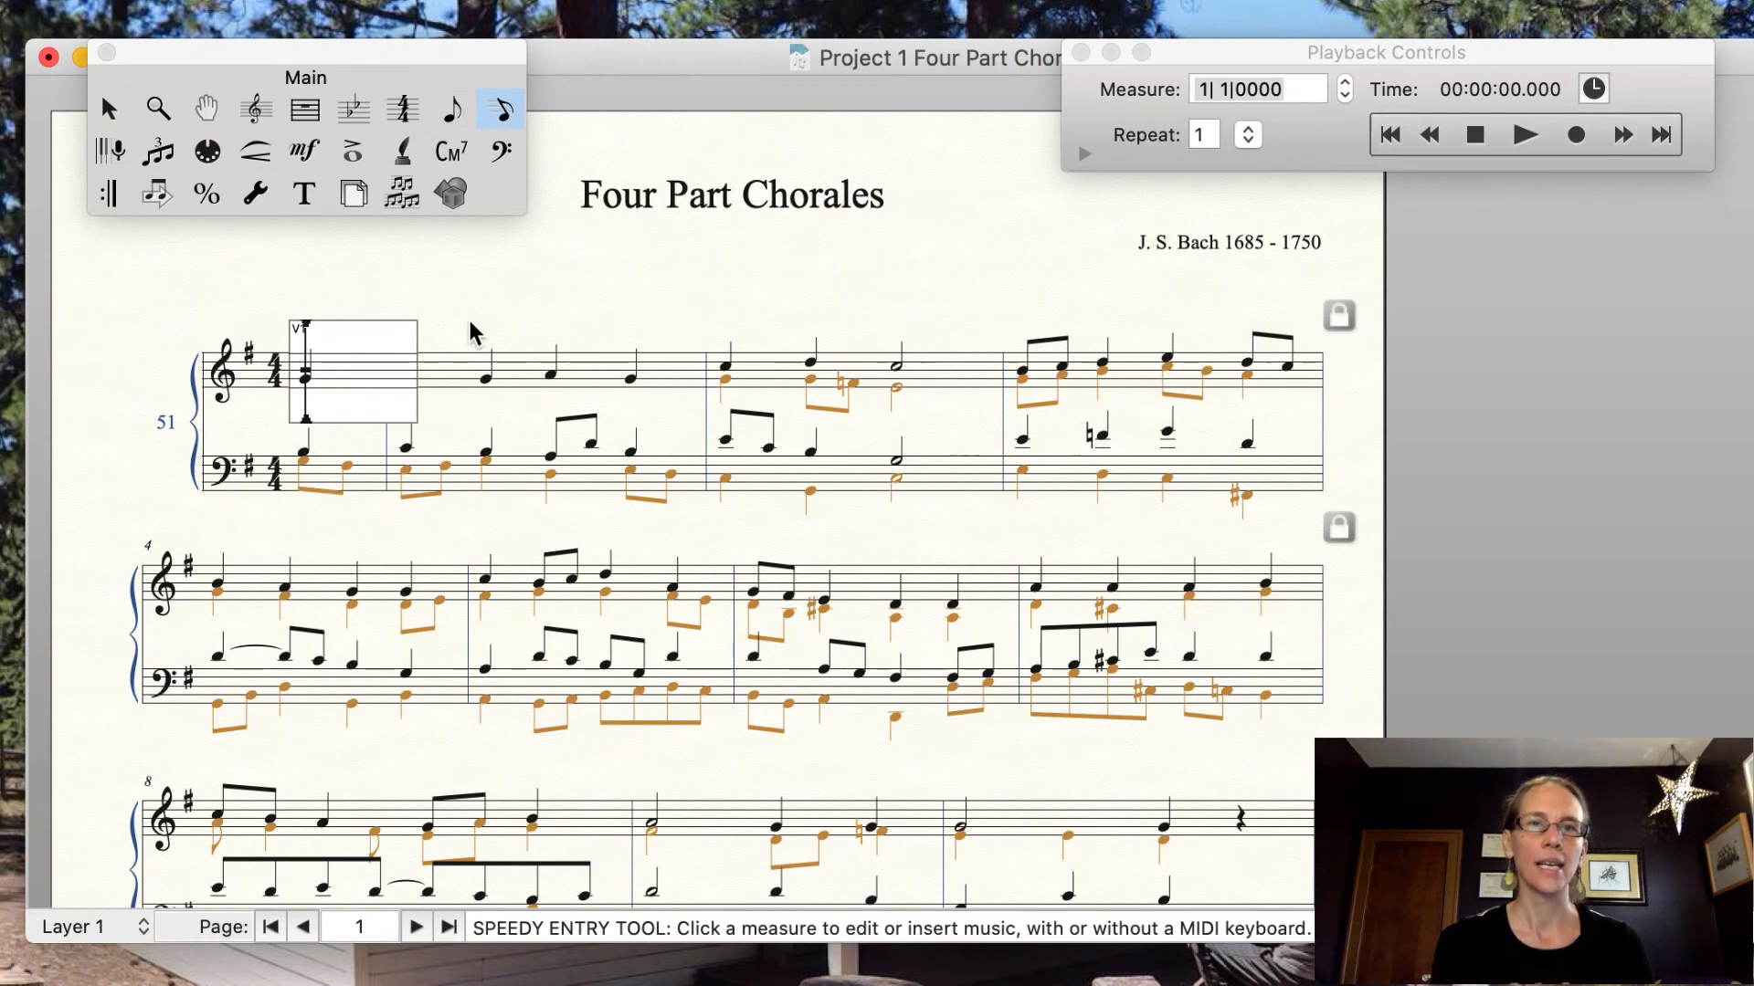
click(477, 373)
key(Right)
key(Right)
key(Right)
key(Right)
key(Right)
key(Right)
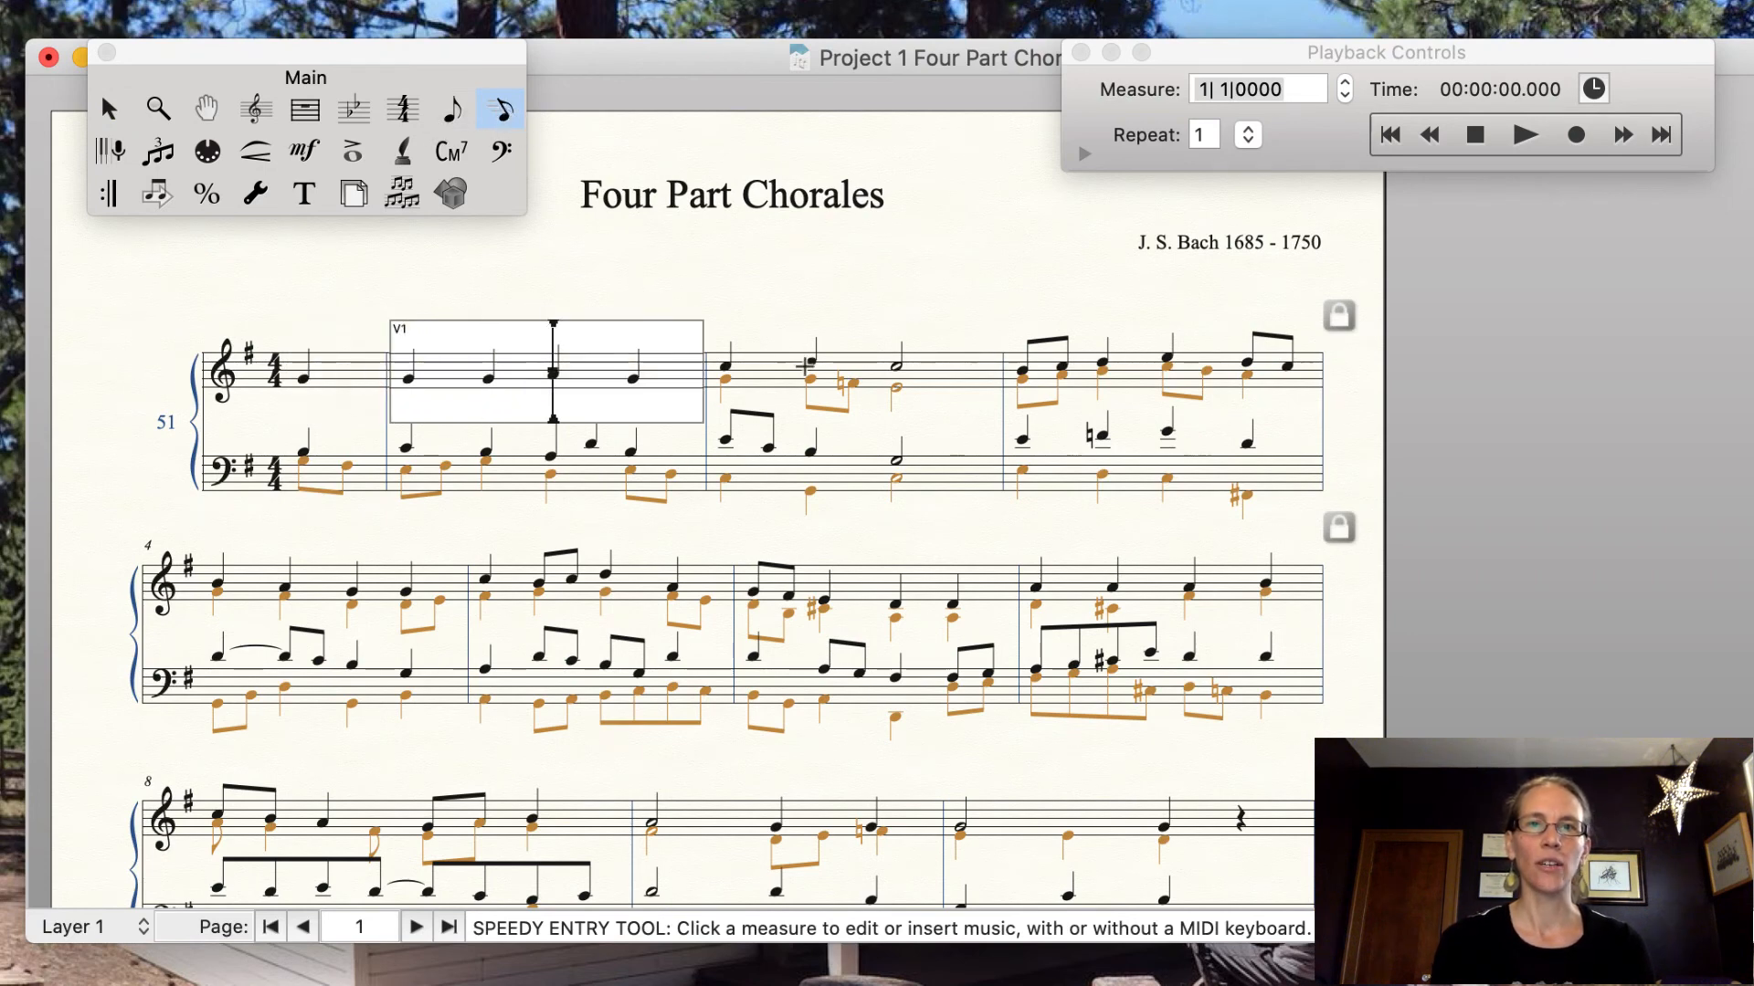
key(Right)
key(Right)
Step the cursor back through the treble measures to the G in the pickup measure.
key(Left)
key(Left)
key(Left)
key(Left)
key(Left)
key(Left)
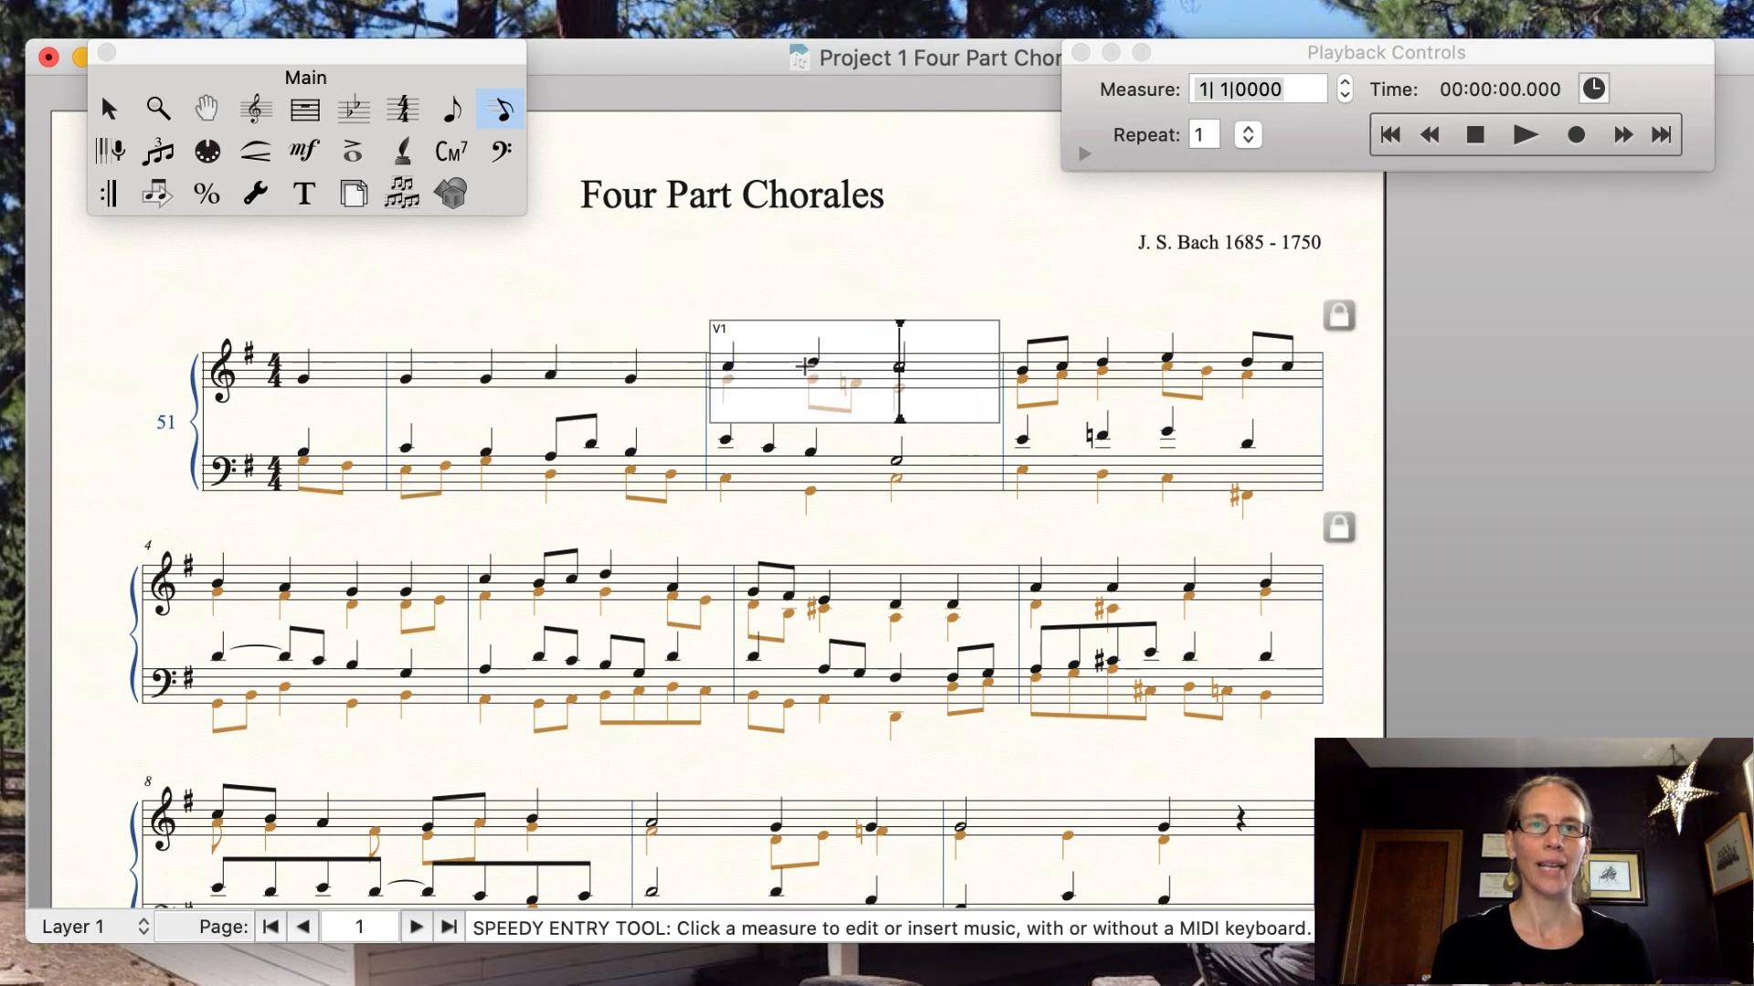
key(Left)
key(Left)
key(Left)
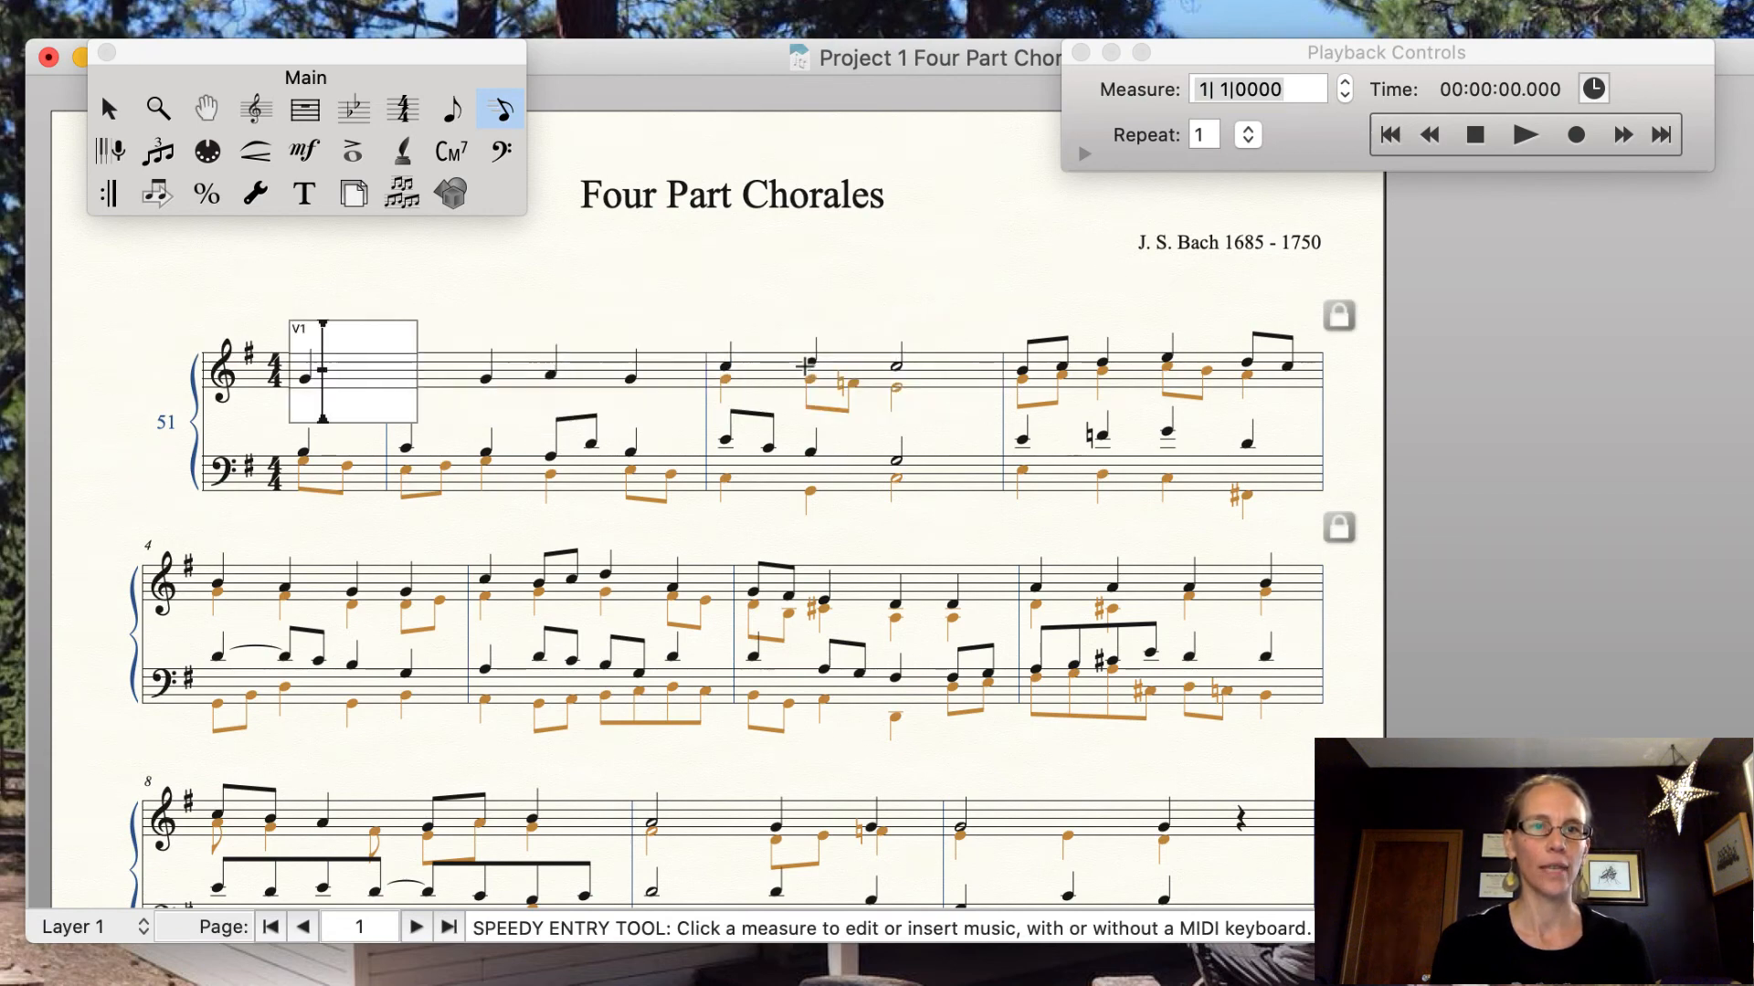
key(Left)
key(Right)
key(Right)
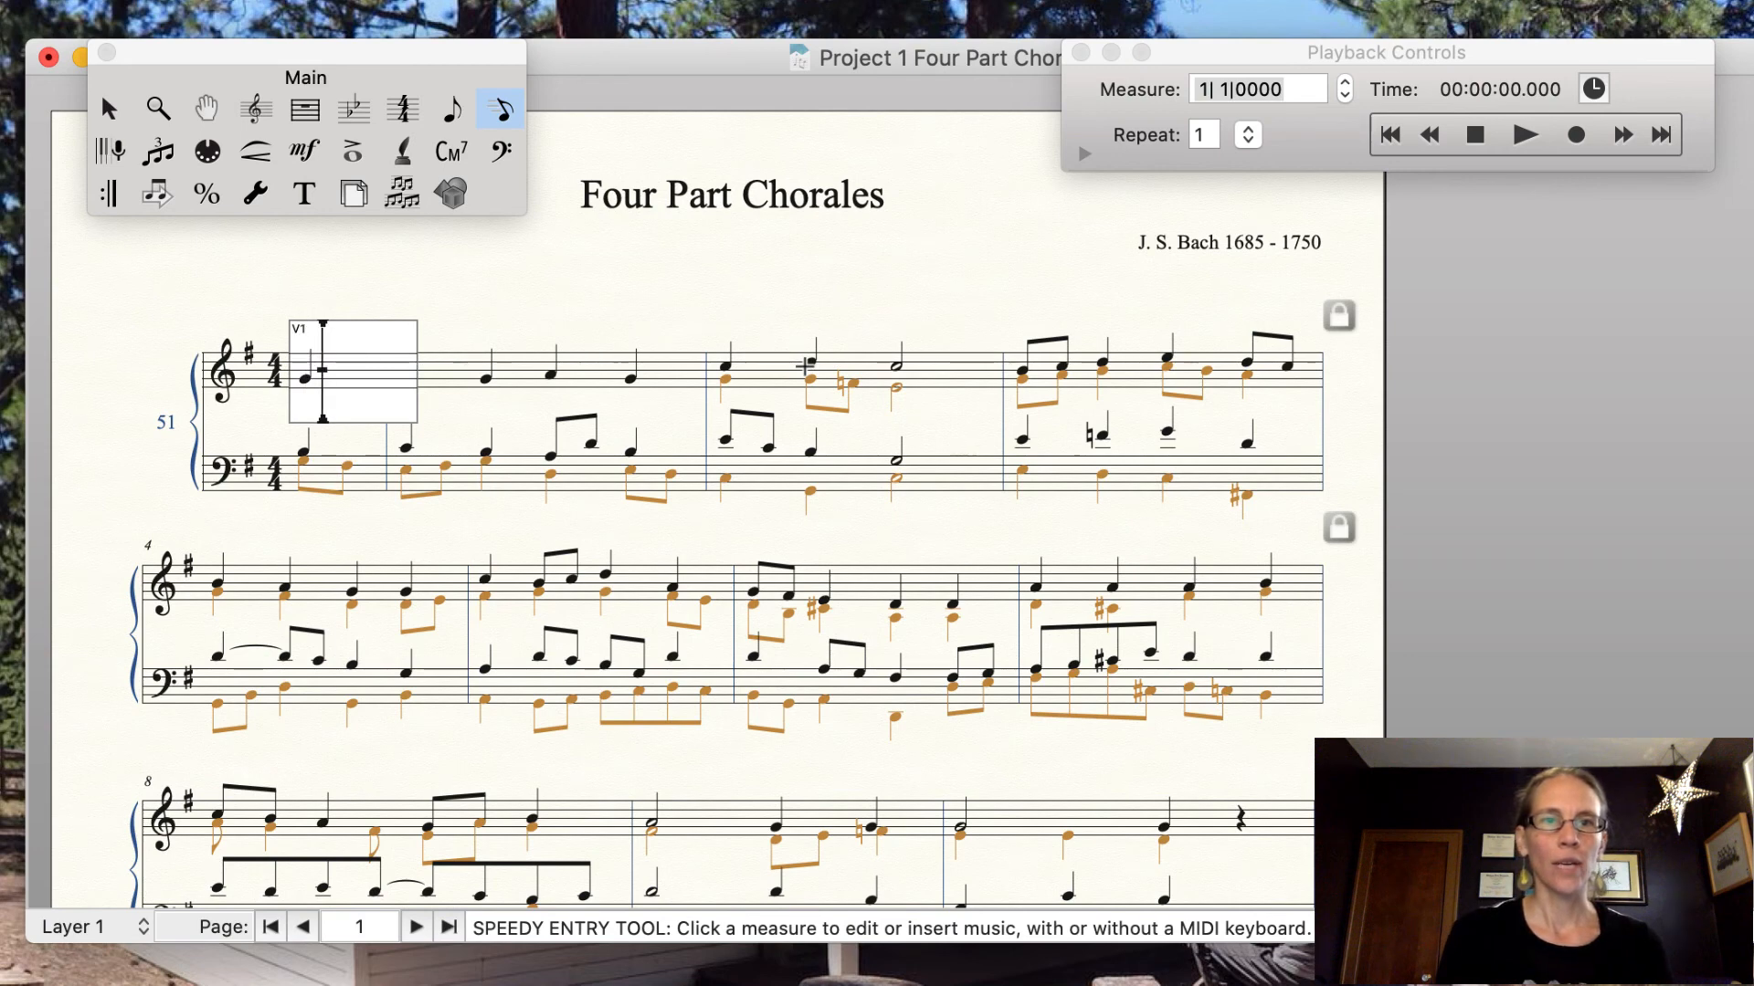
key(Left)
key(Left)
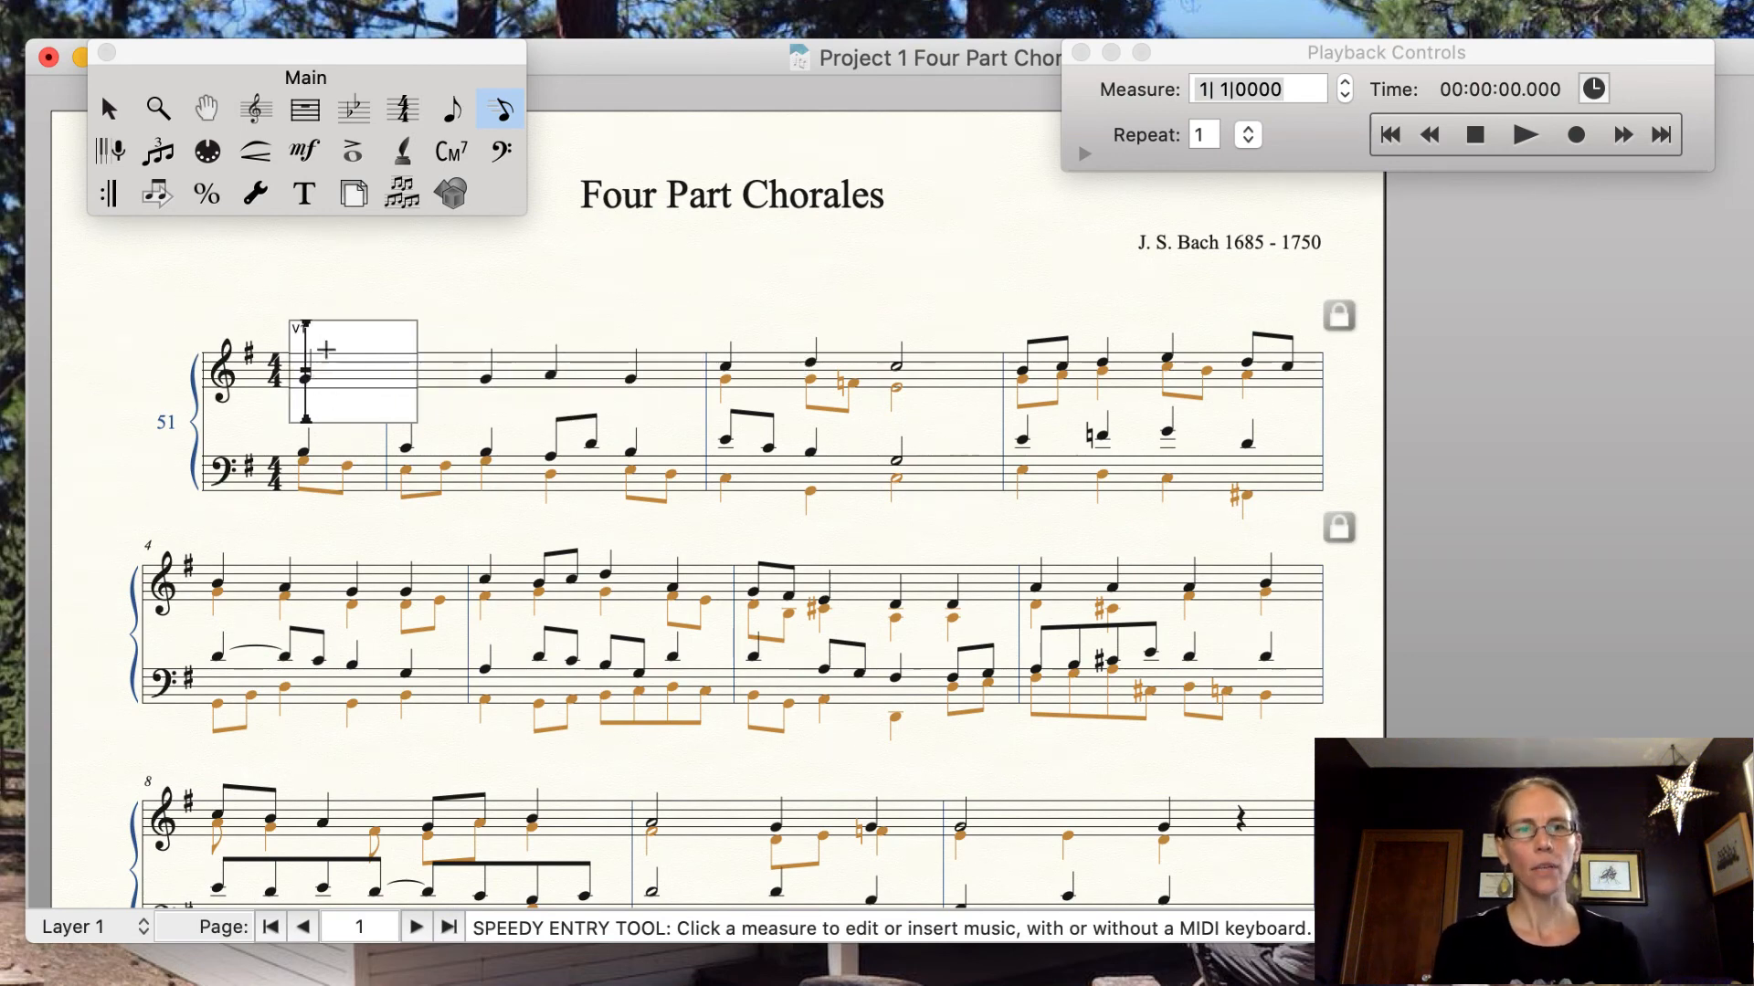
In treble layer 2, enter quarter note D in the pickup measure and quarter E, eighths D and E, quarters F-sharp and E in the following measure.
click(100, 927)
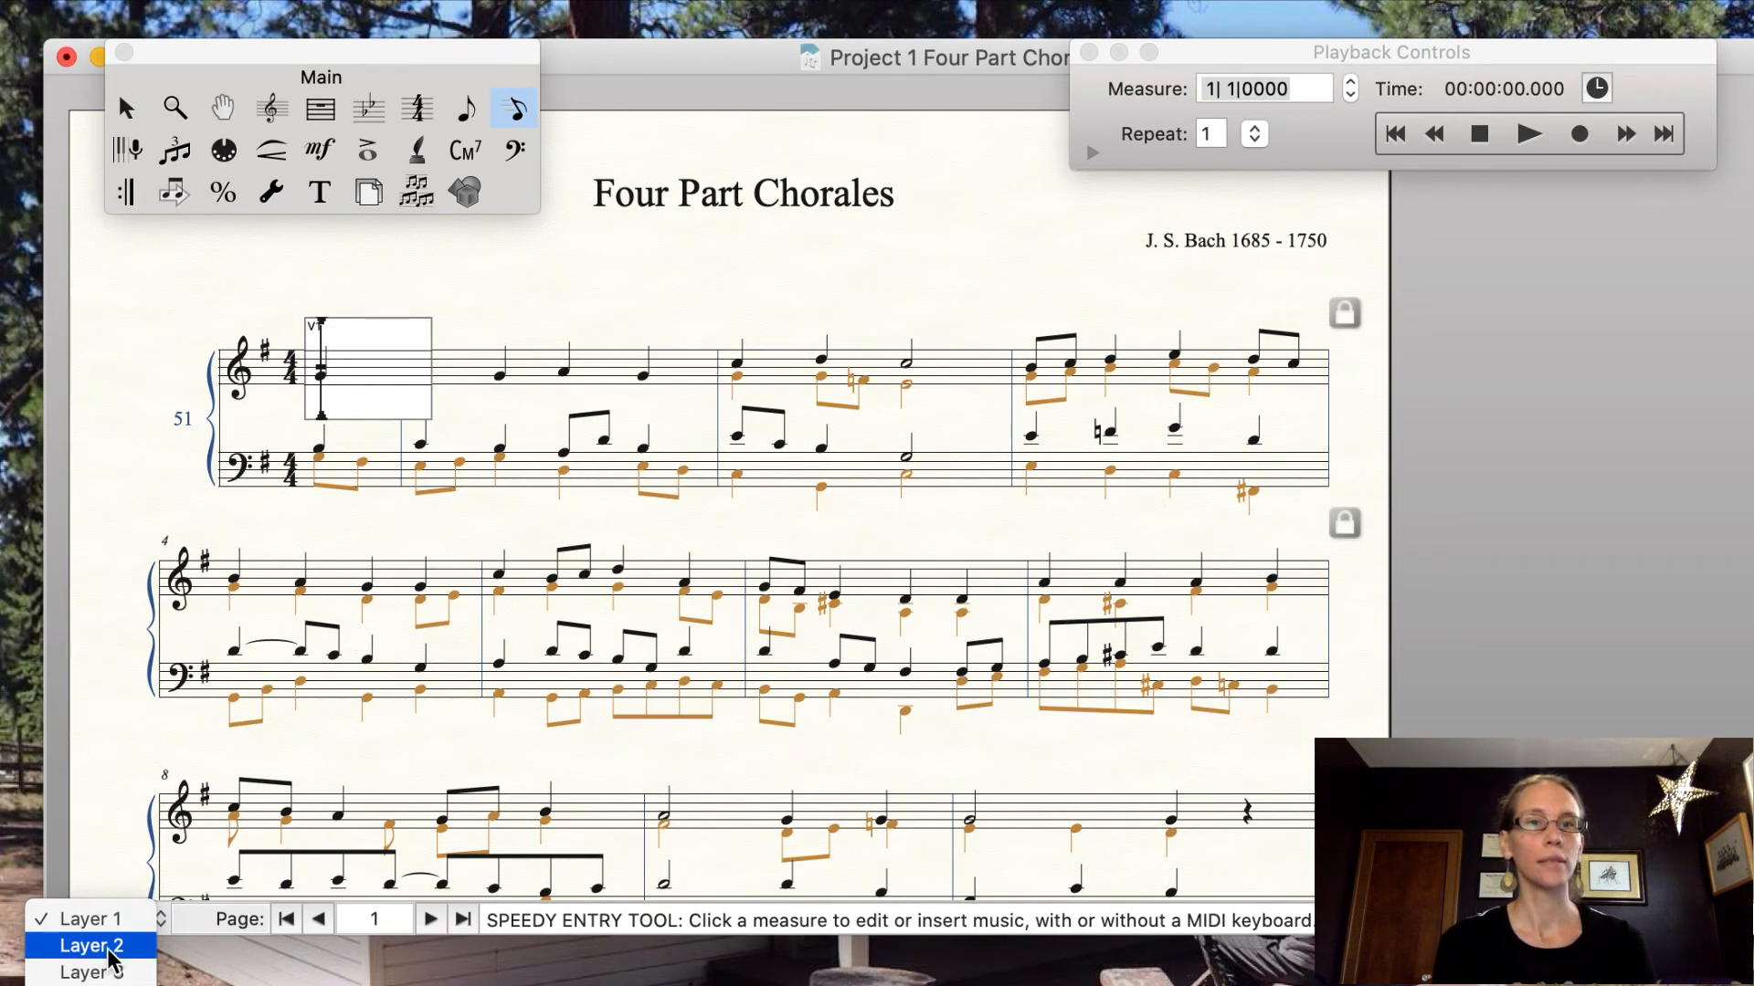
click(111, 957)
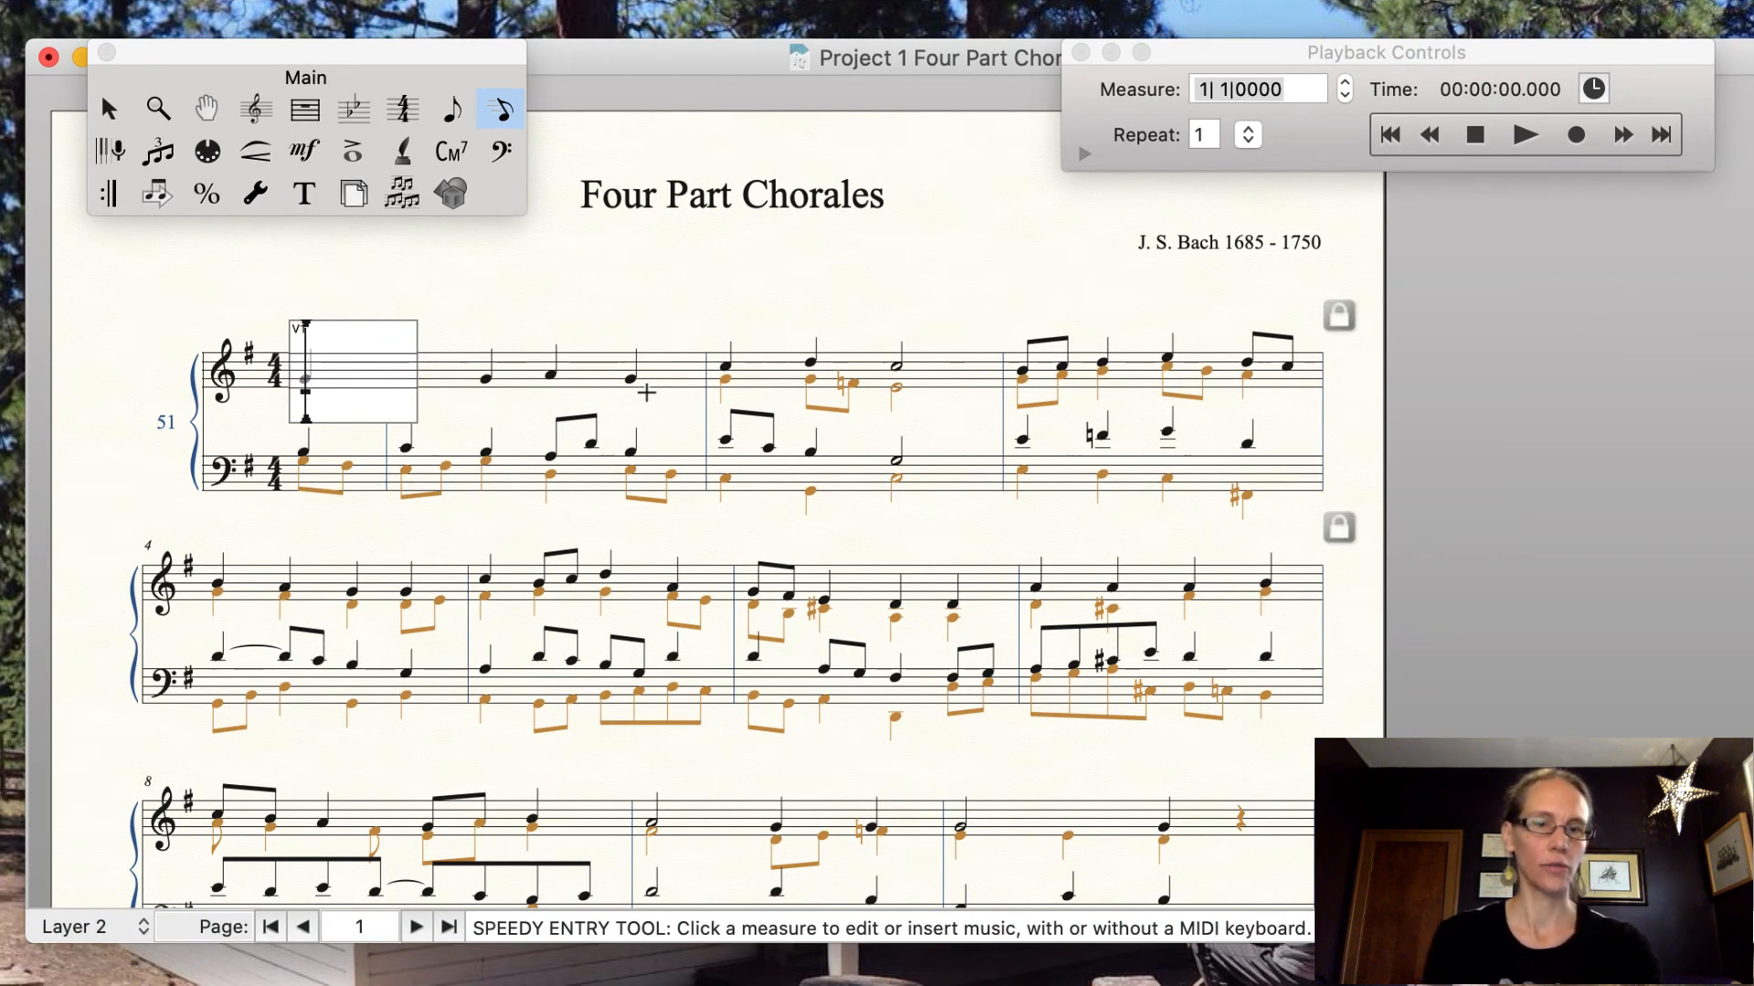
click(647, 393)
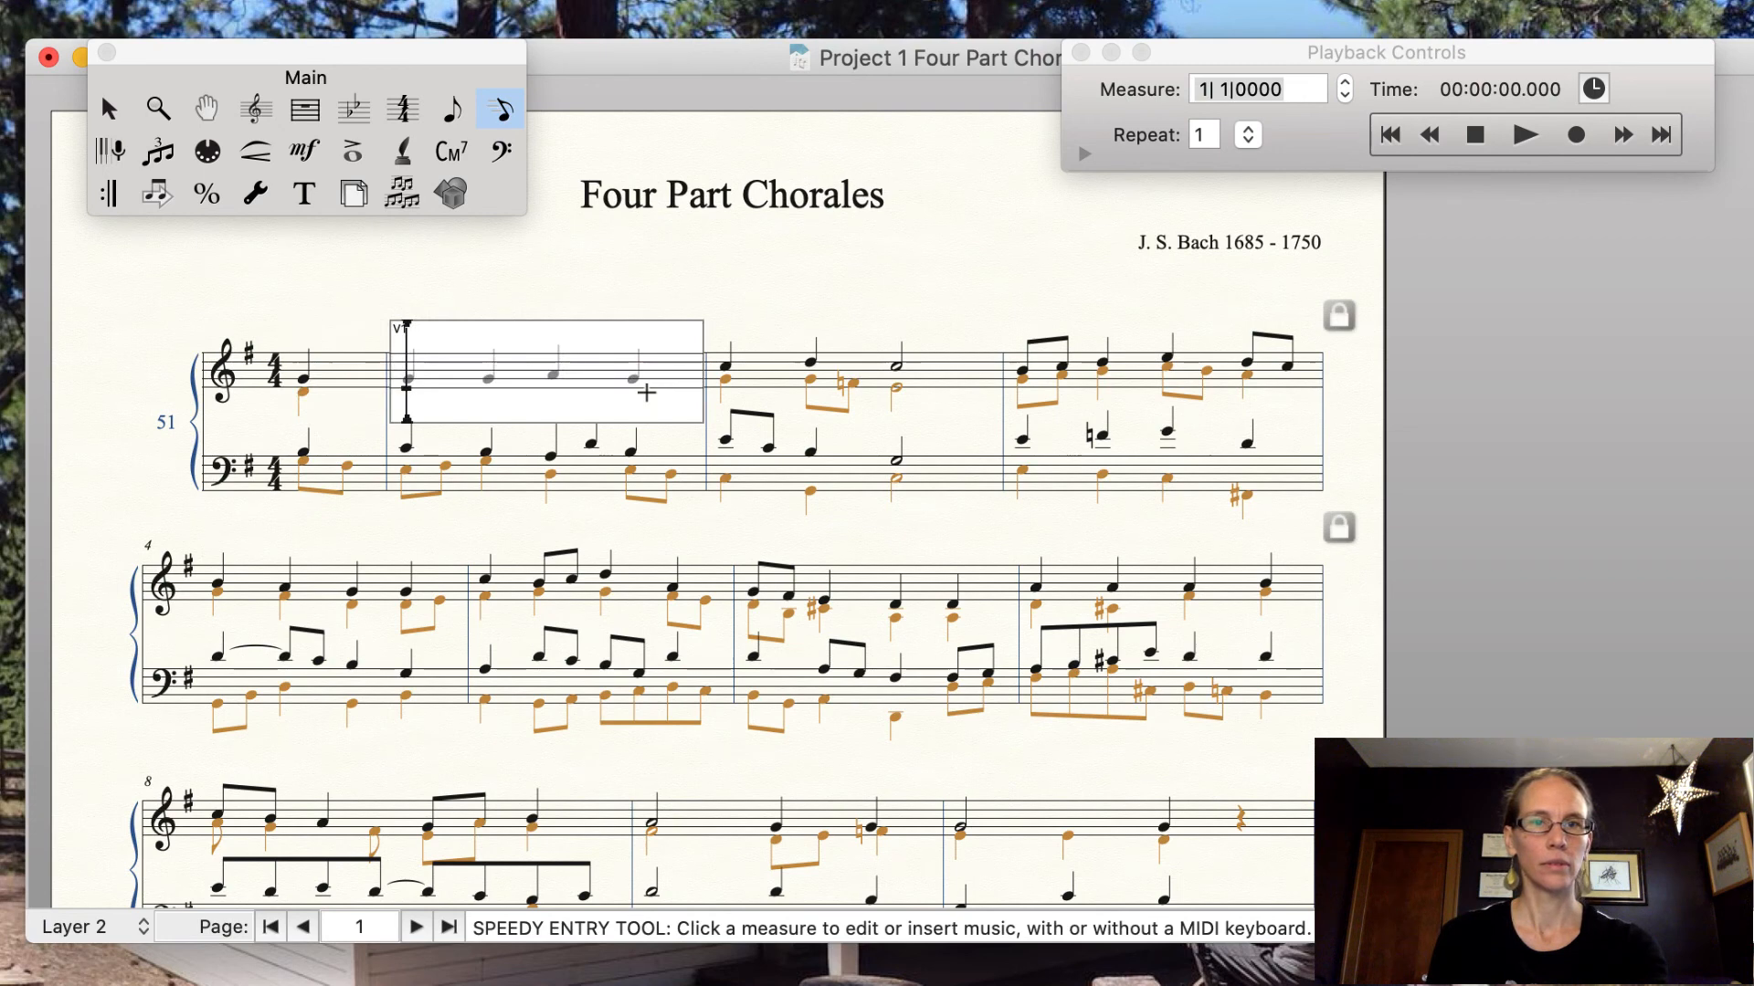
key(5)
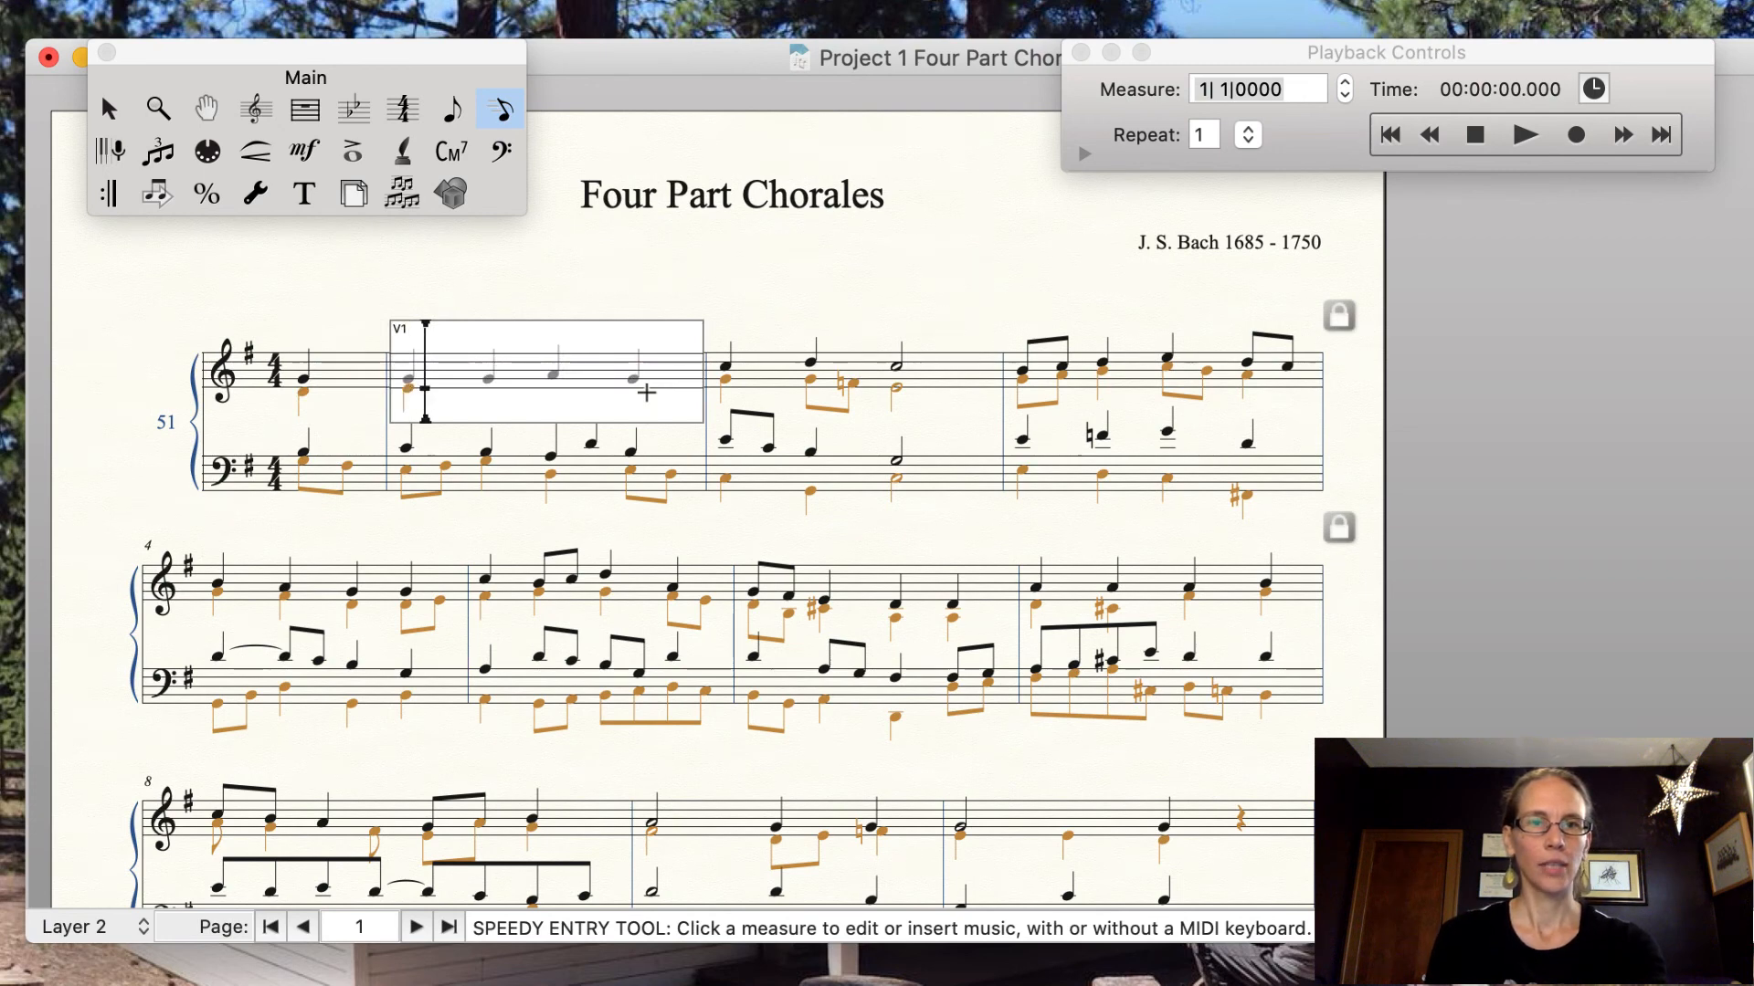
key(4)
key(4)
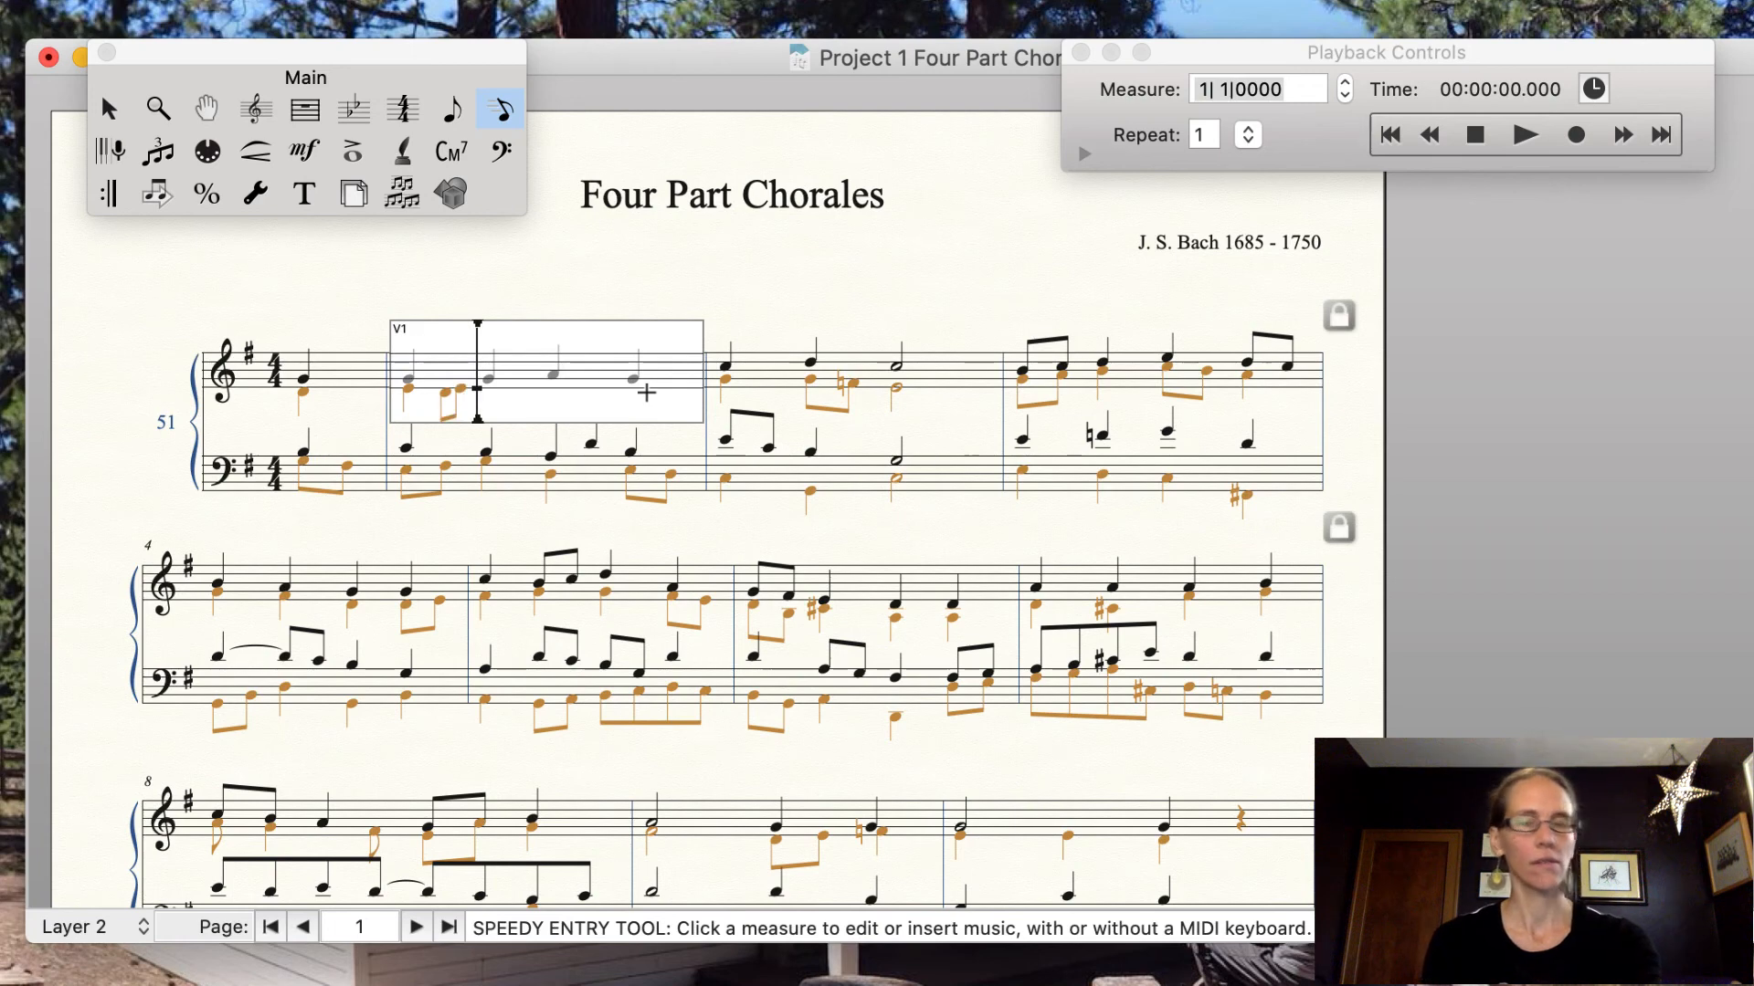
key(4)
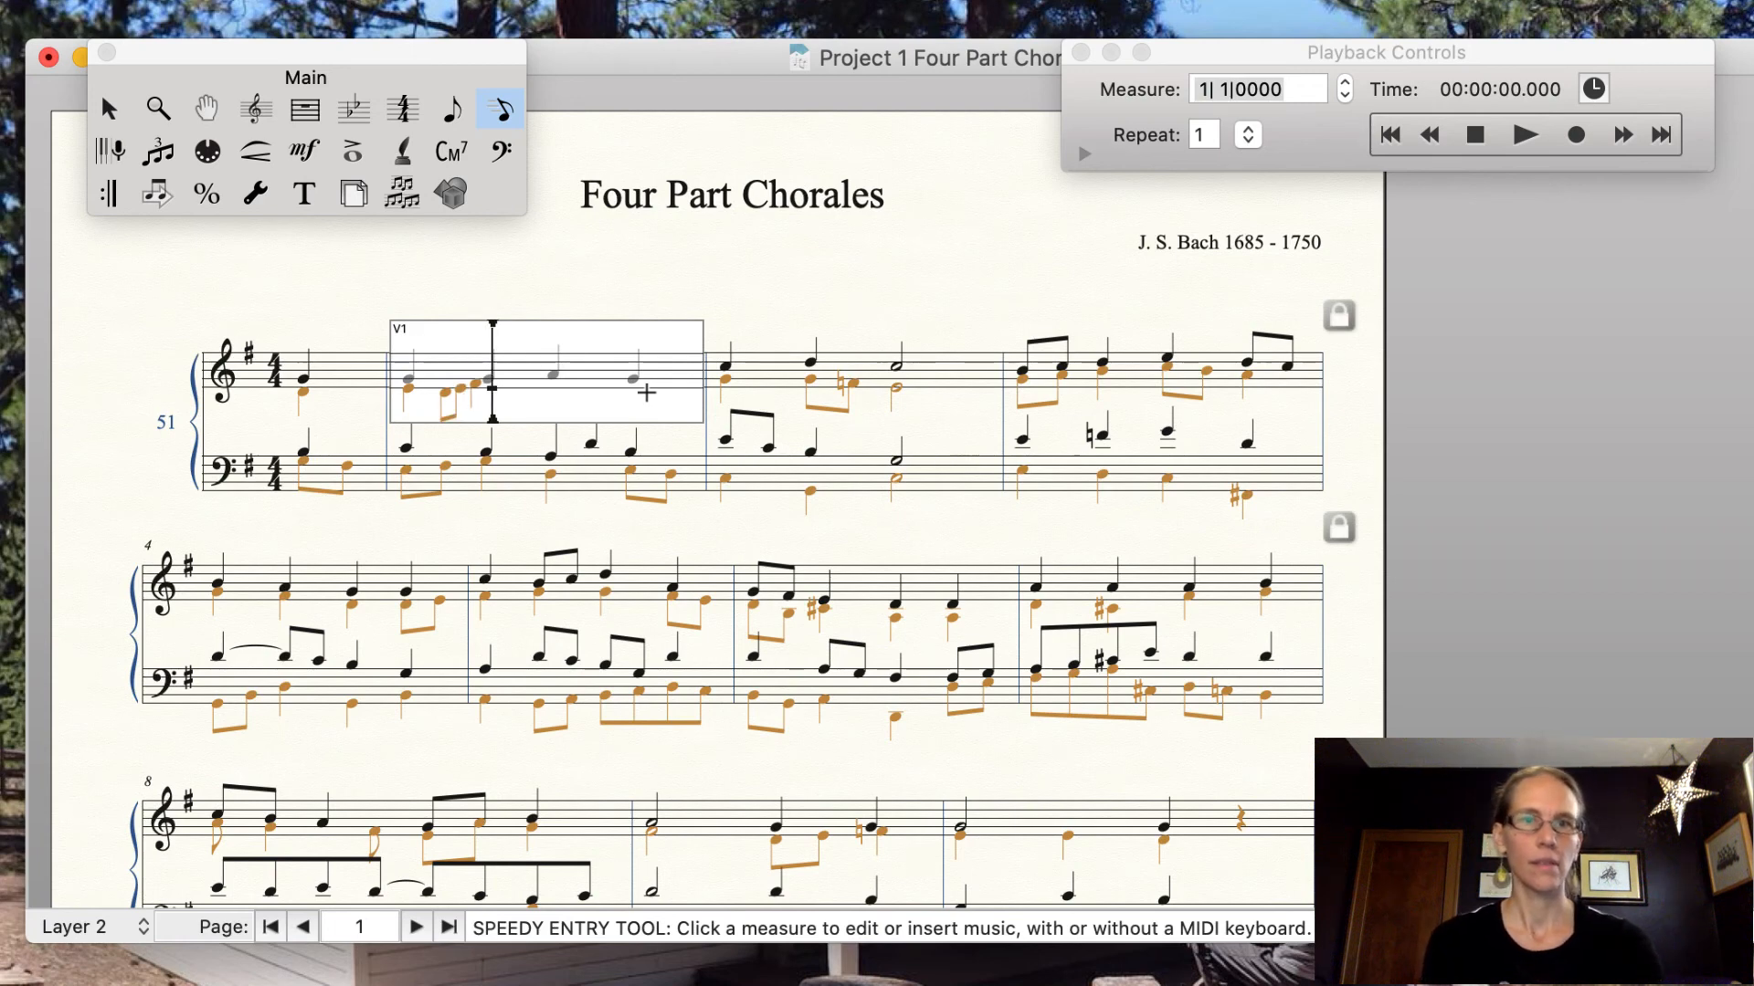
key(5)
click(552, 295)
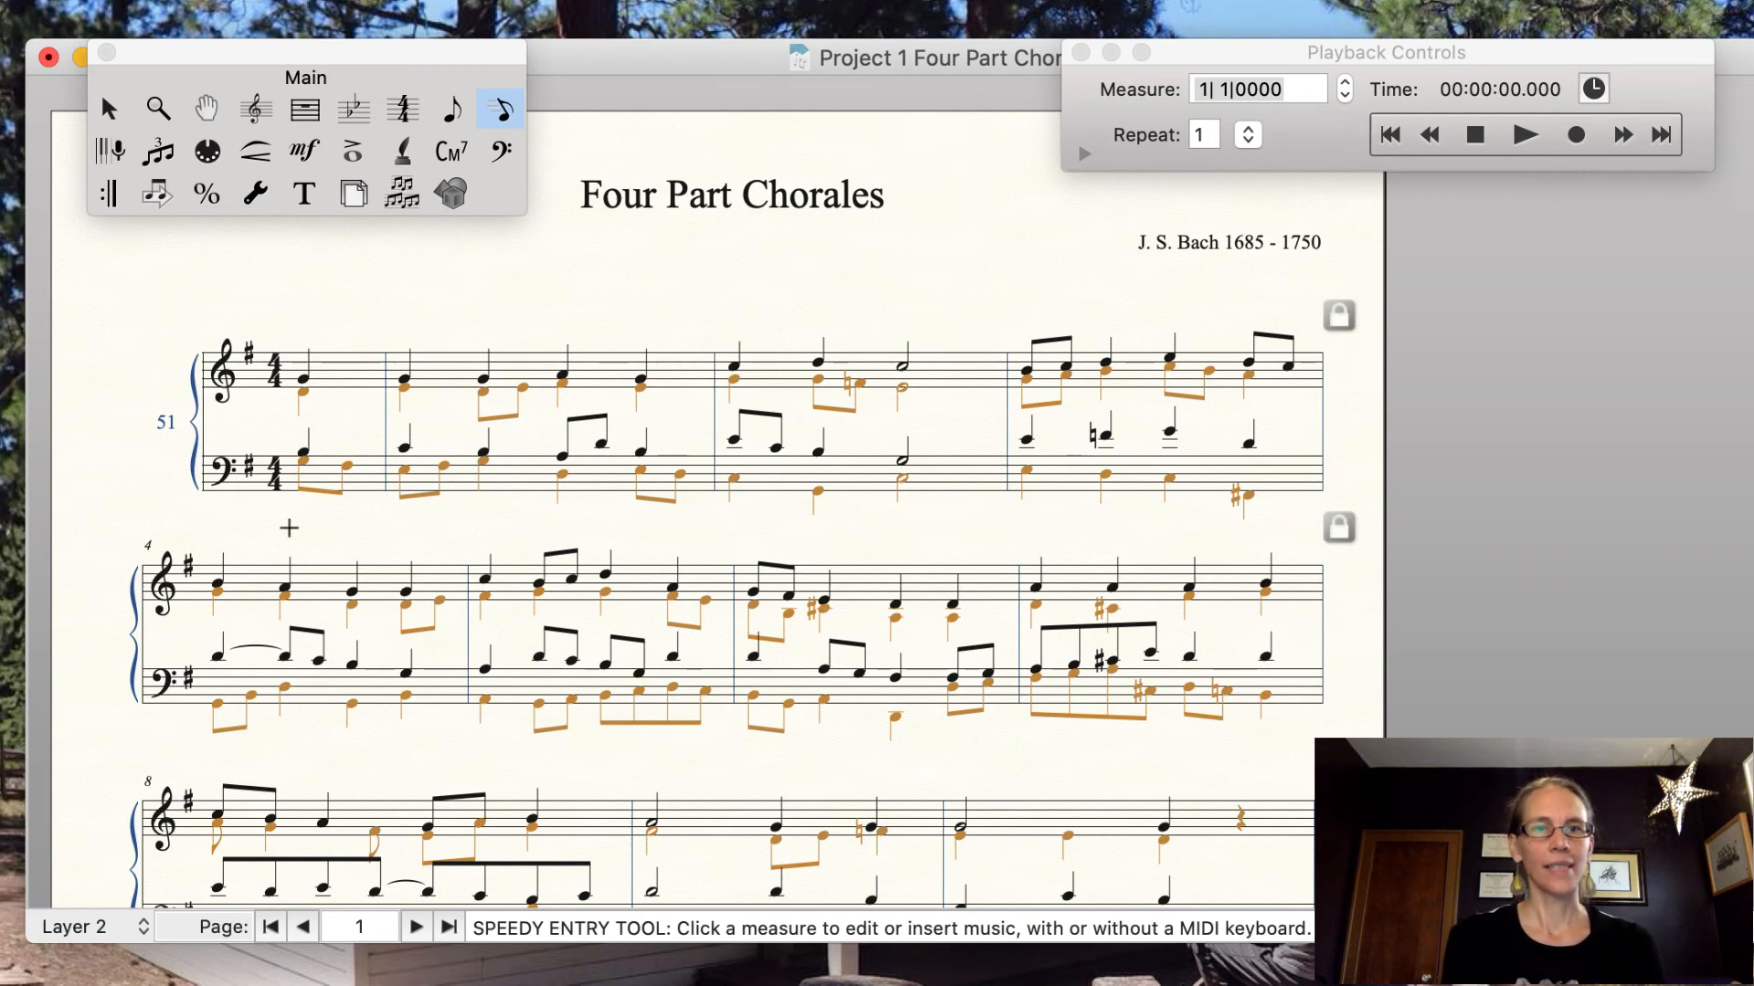
Open the bass staff's pickup measure for Speedy Entry and switch to layer 1.
click(313, 468)
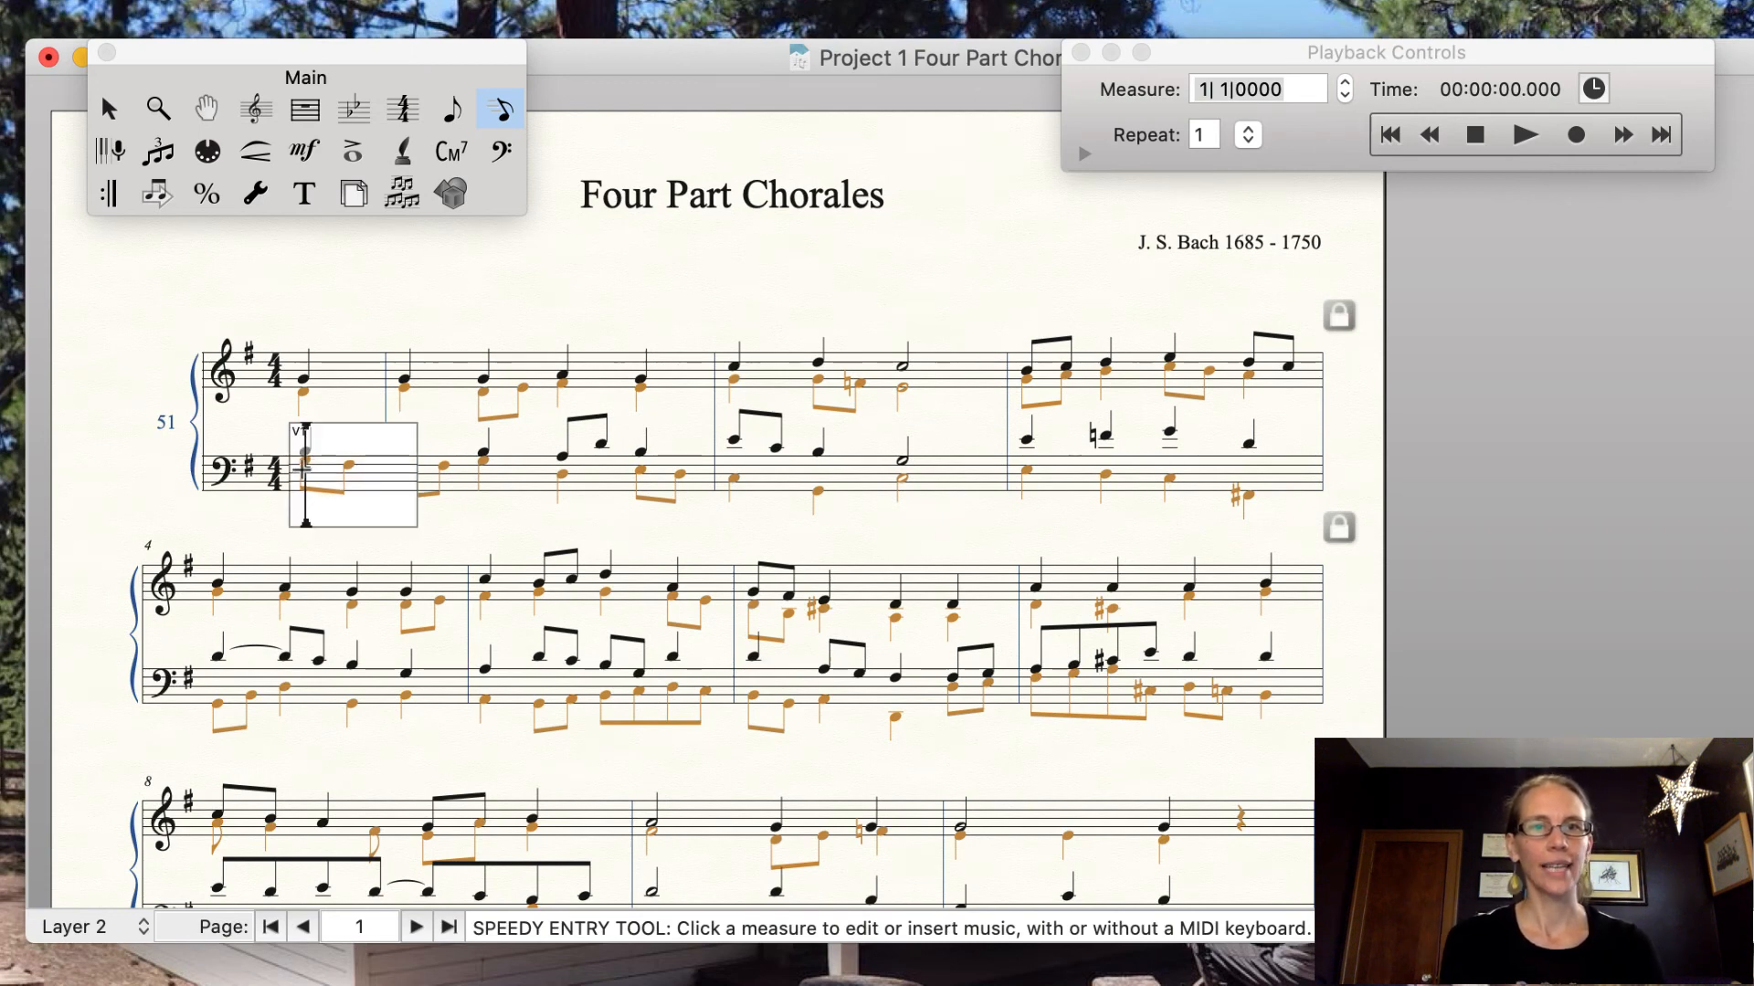
click(305, 370)
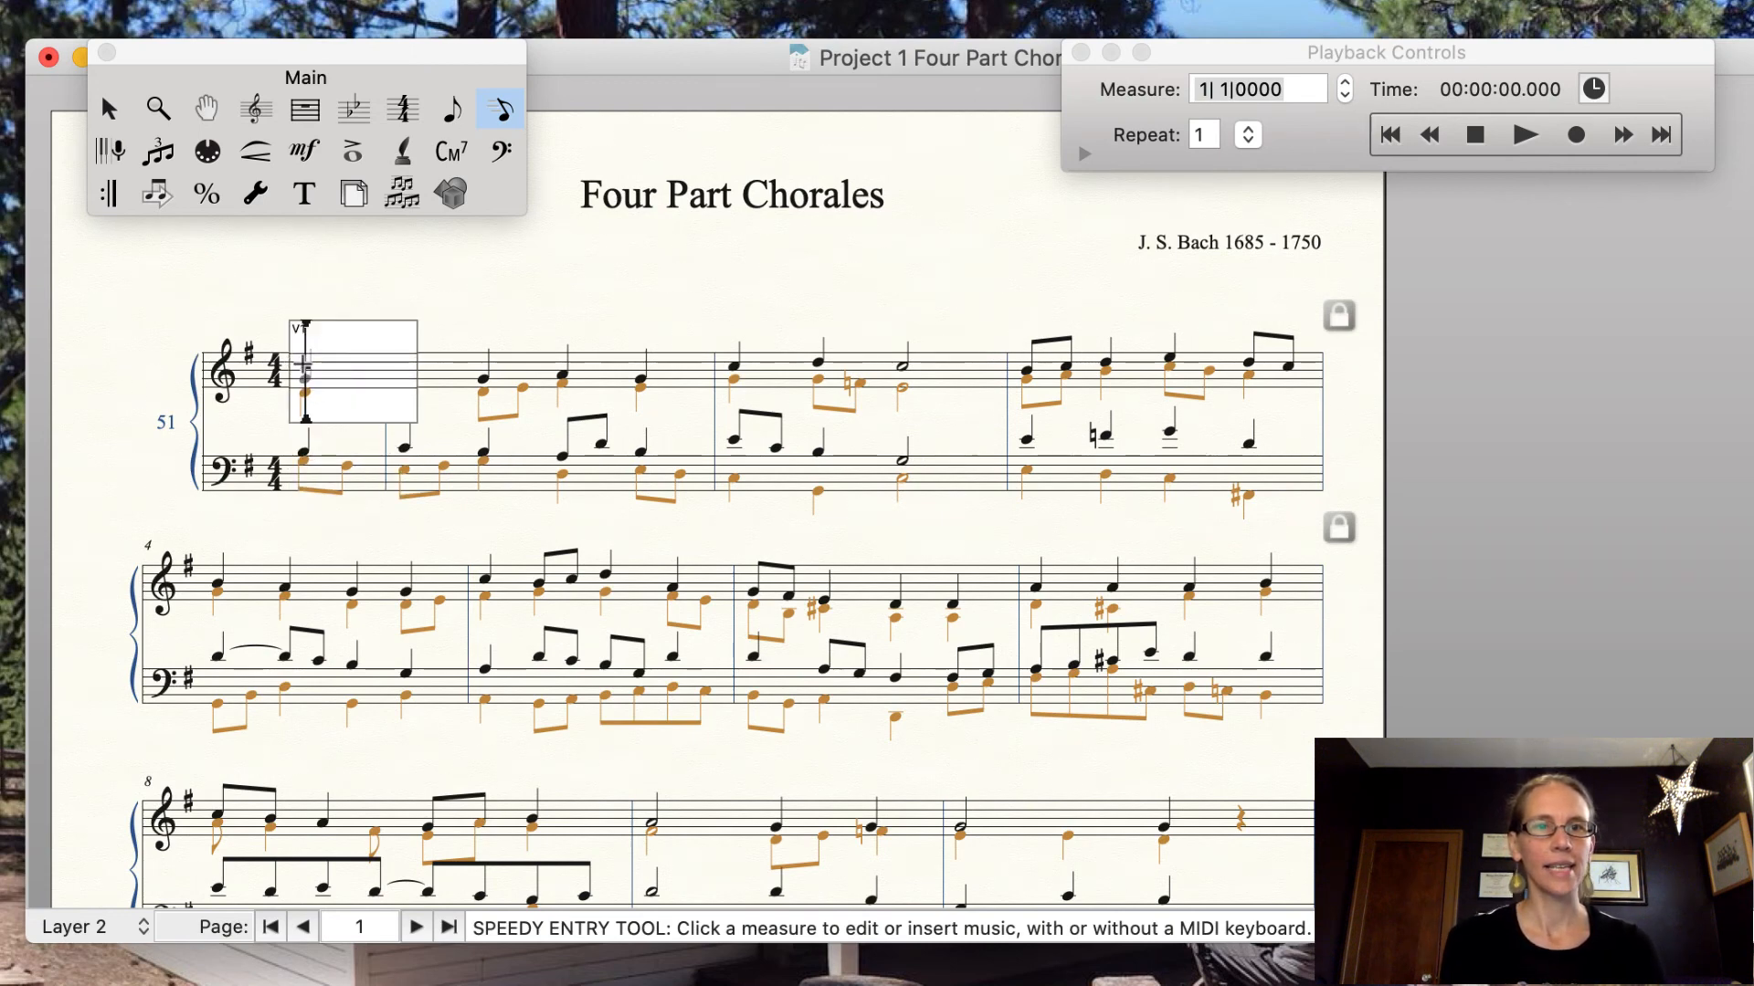
click(306, 475)
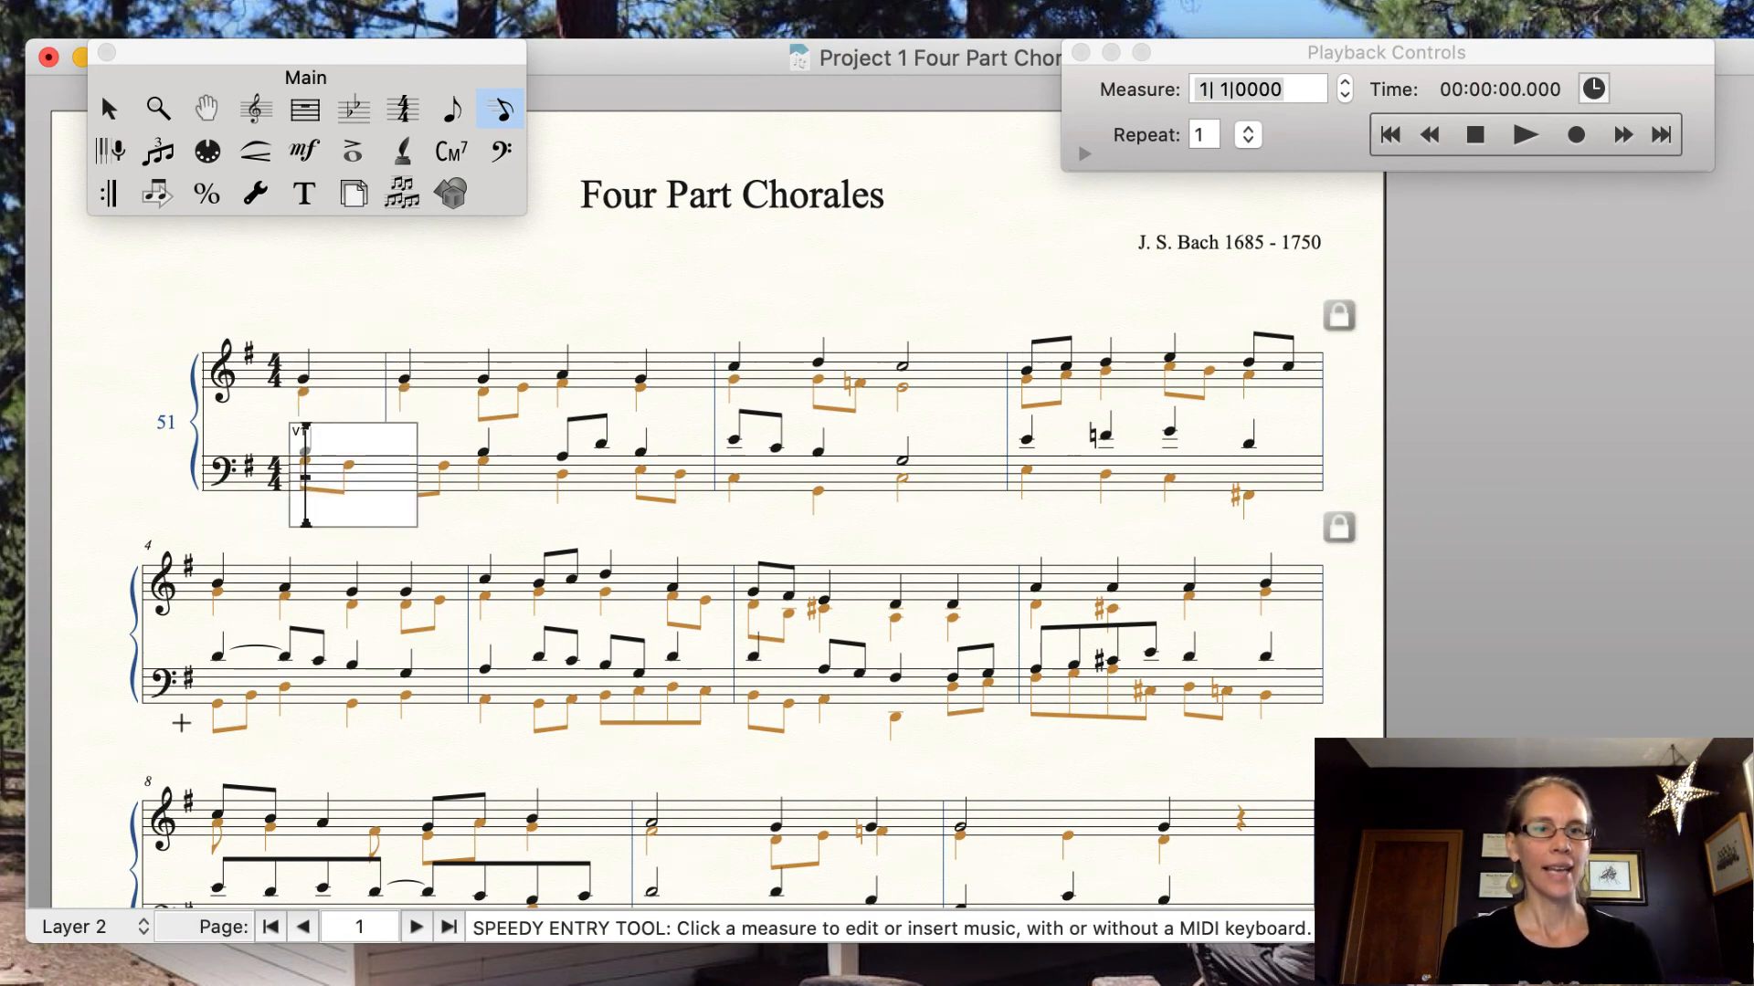
click(112, 929)
click(121, 893)
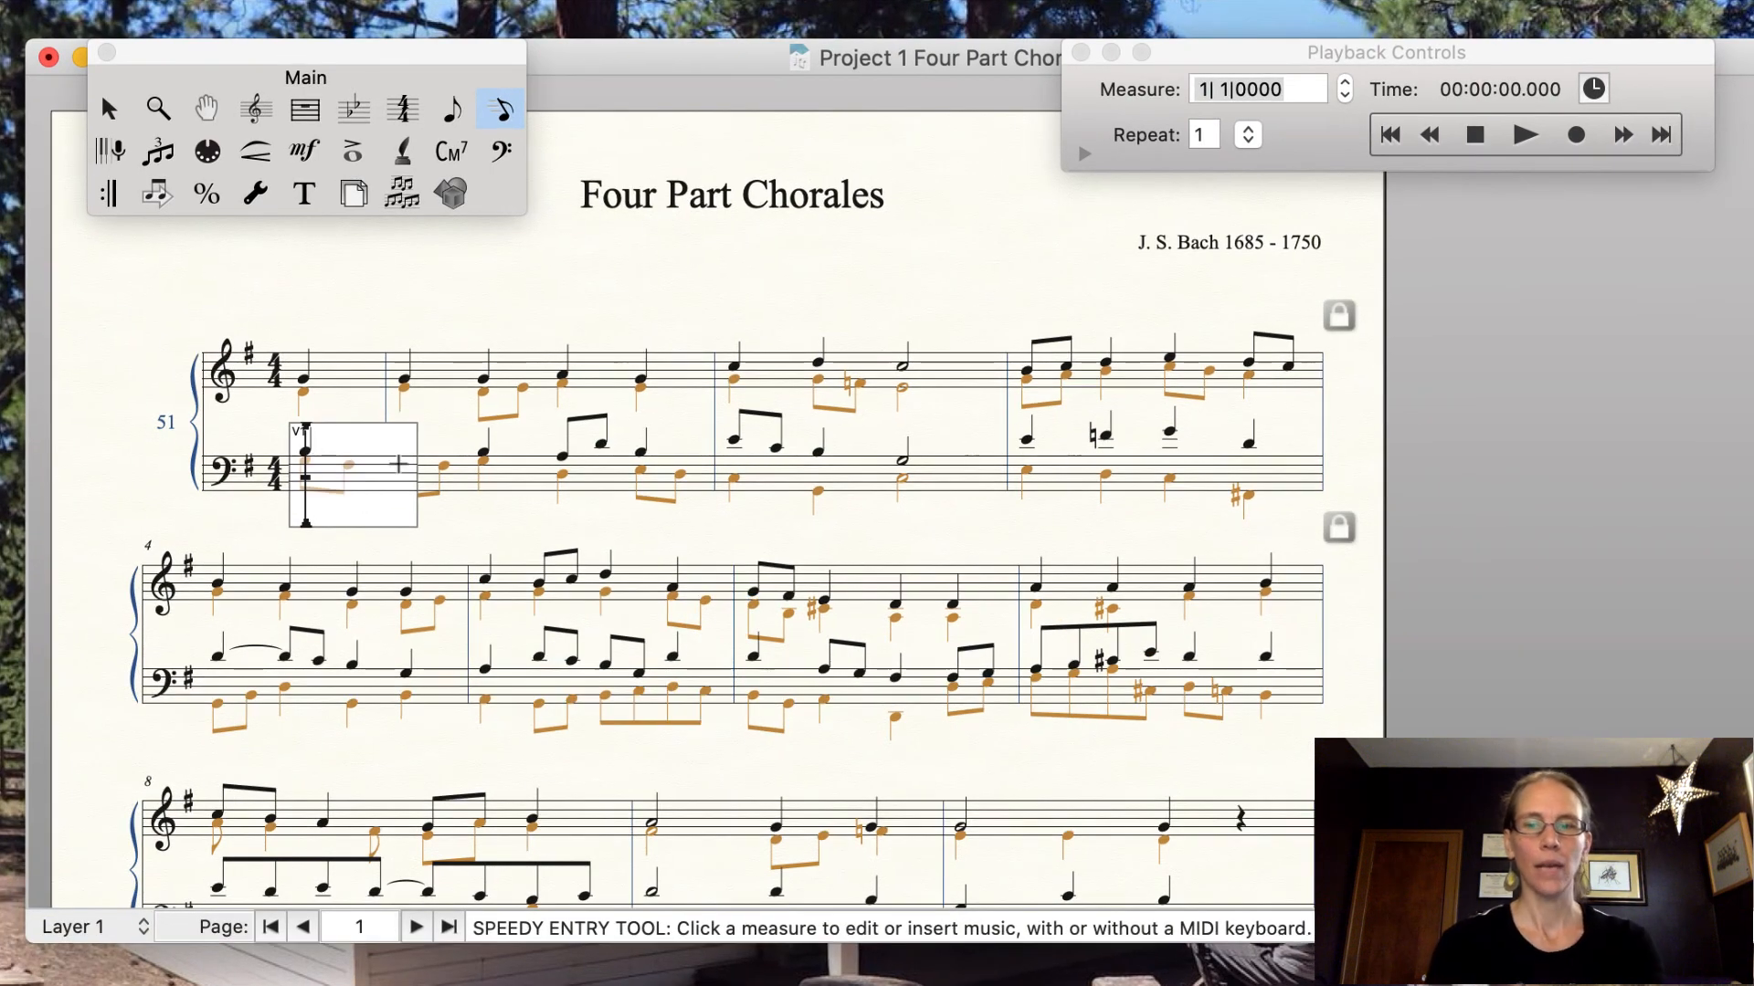
Enlarge the score view by one zoom level.
key(super+=)
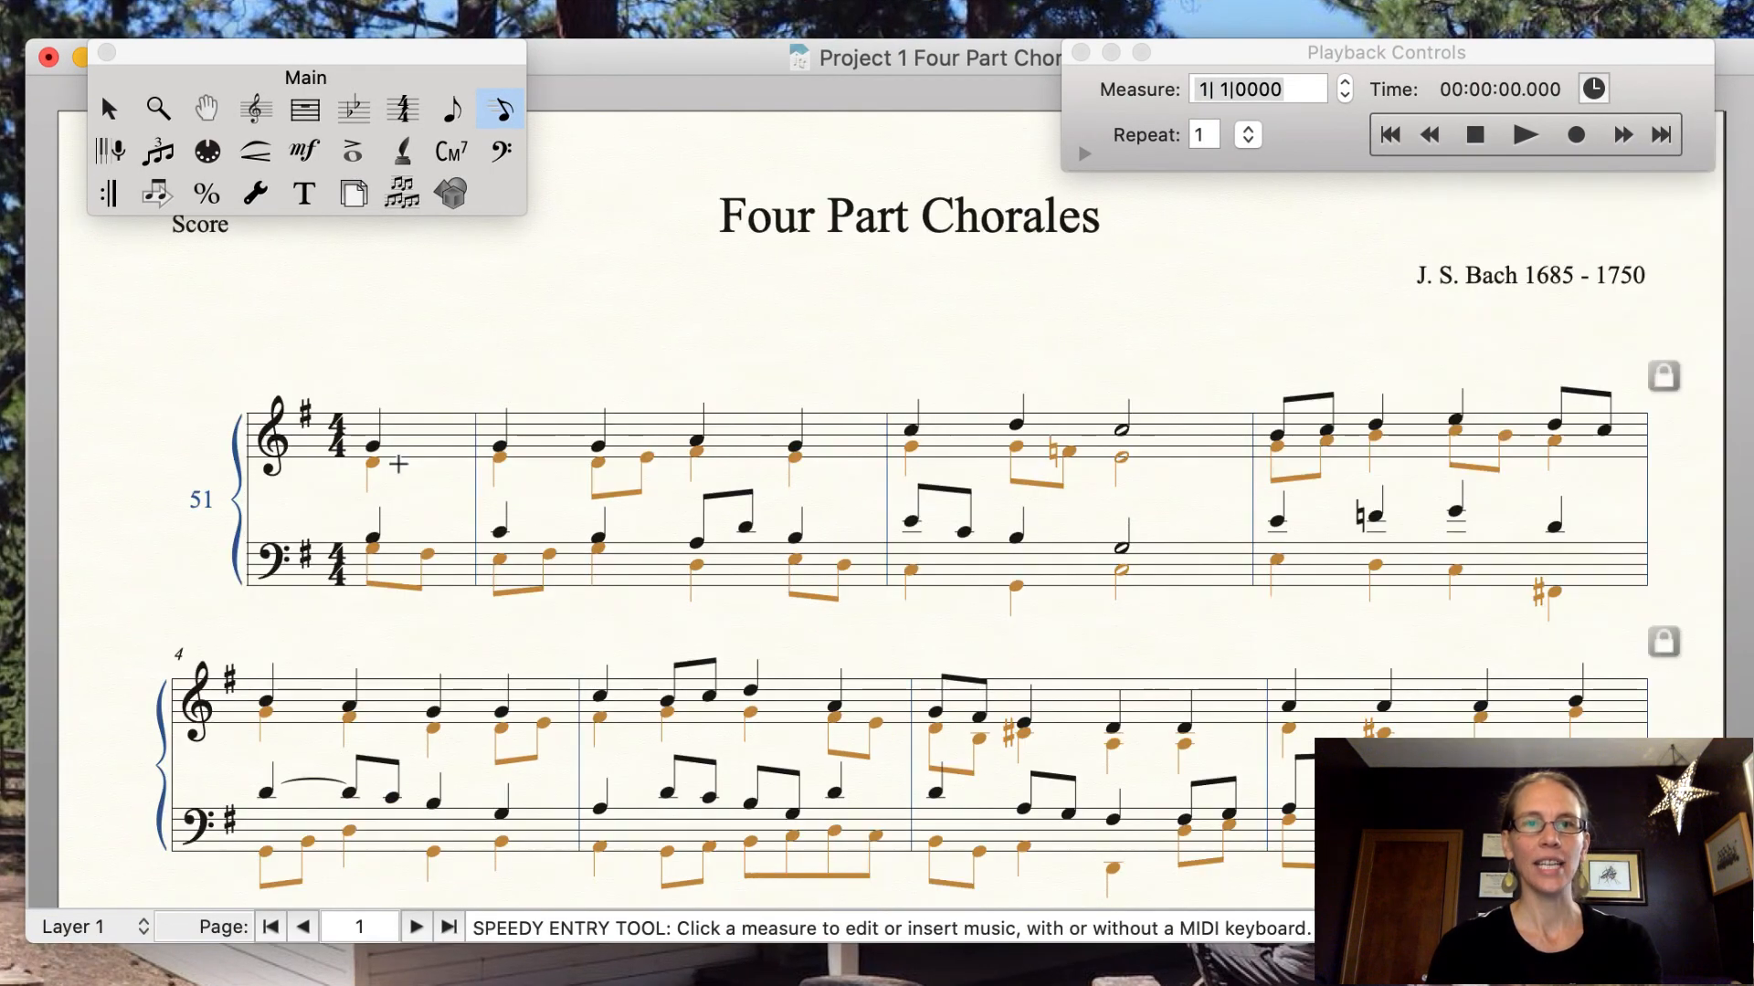
key(super+=)
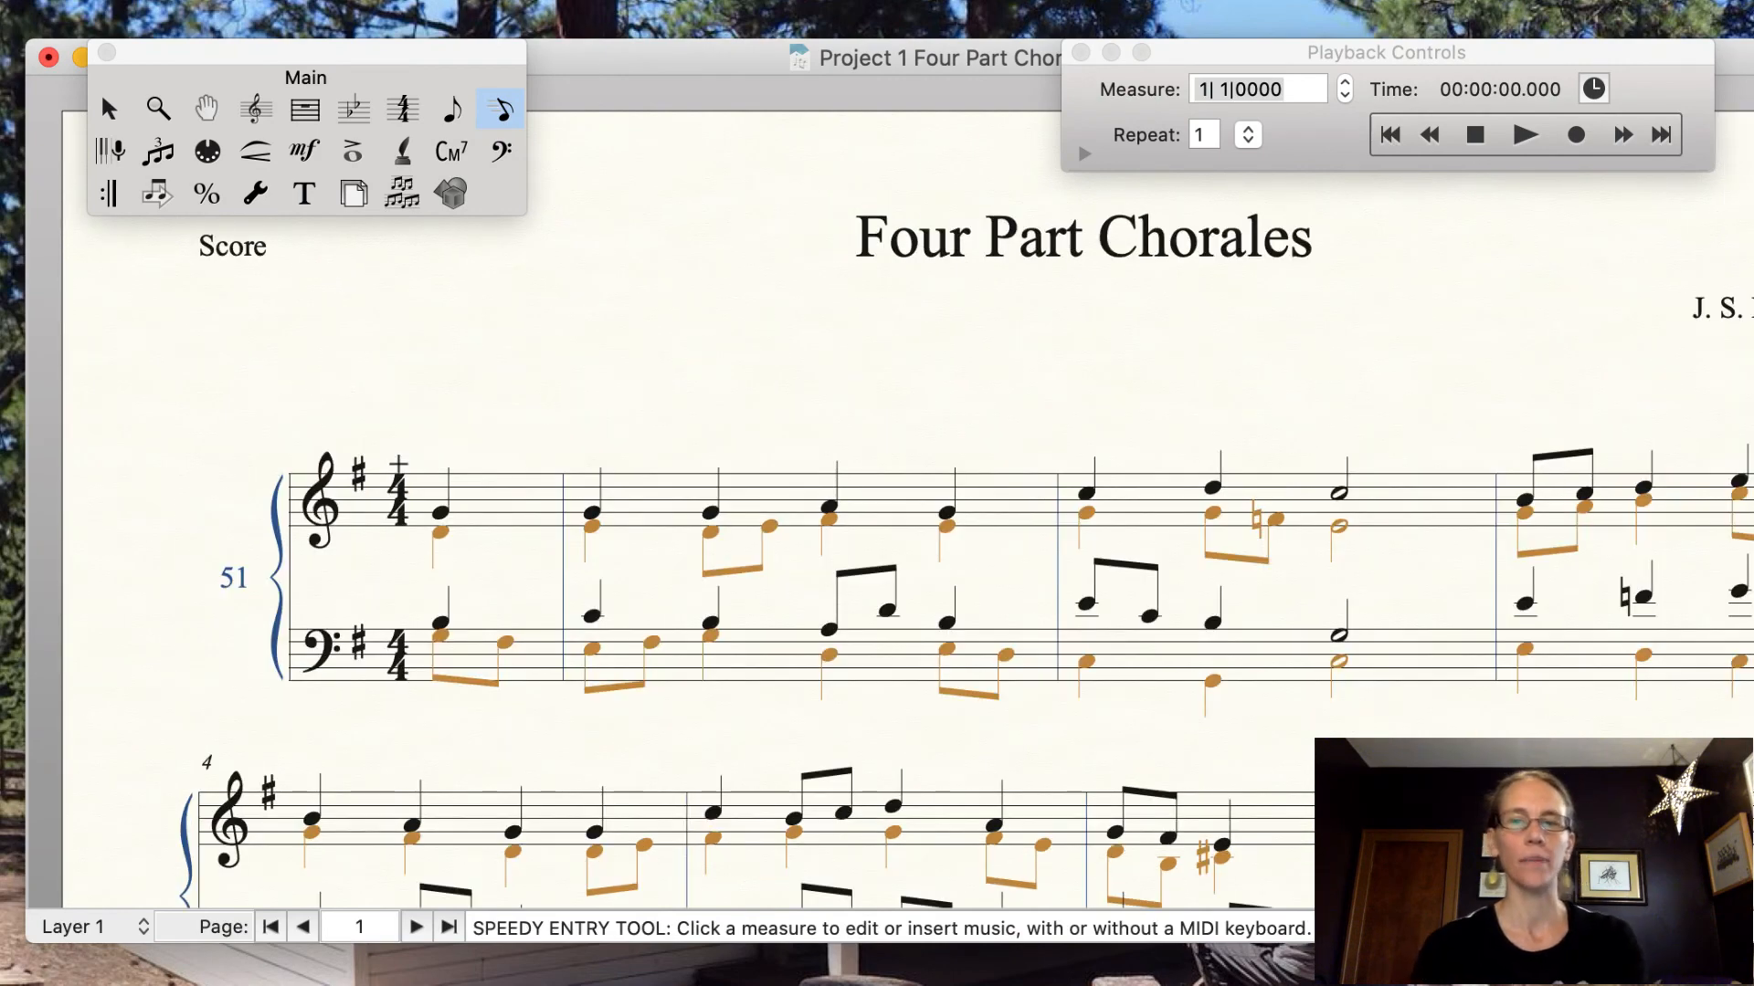
key(super+minus)
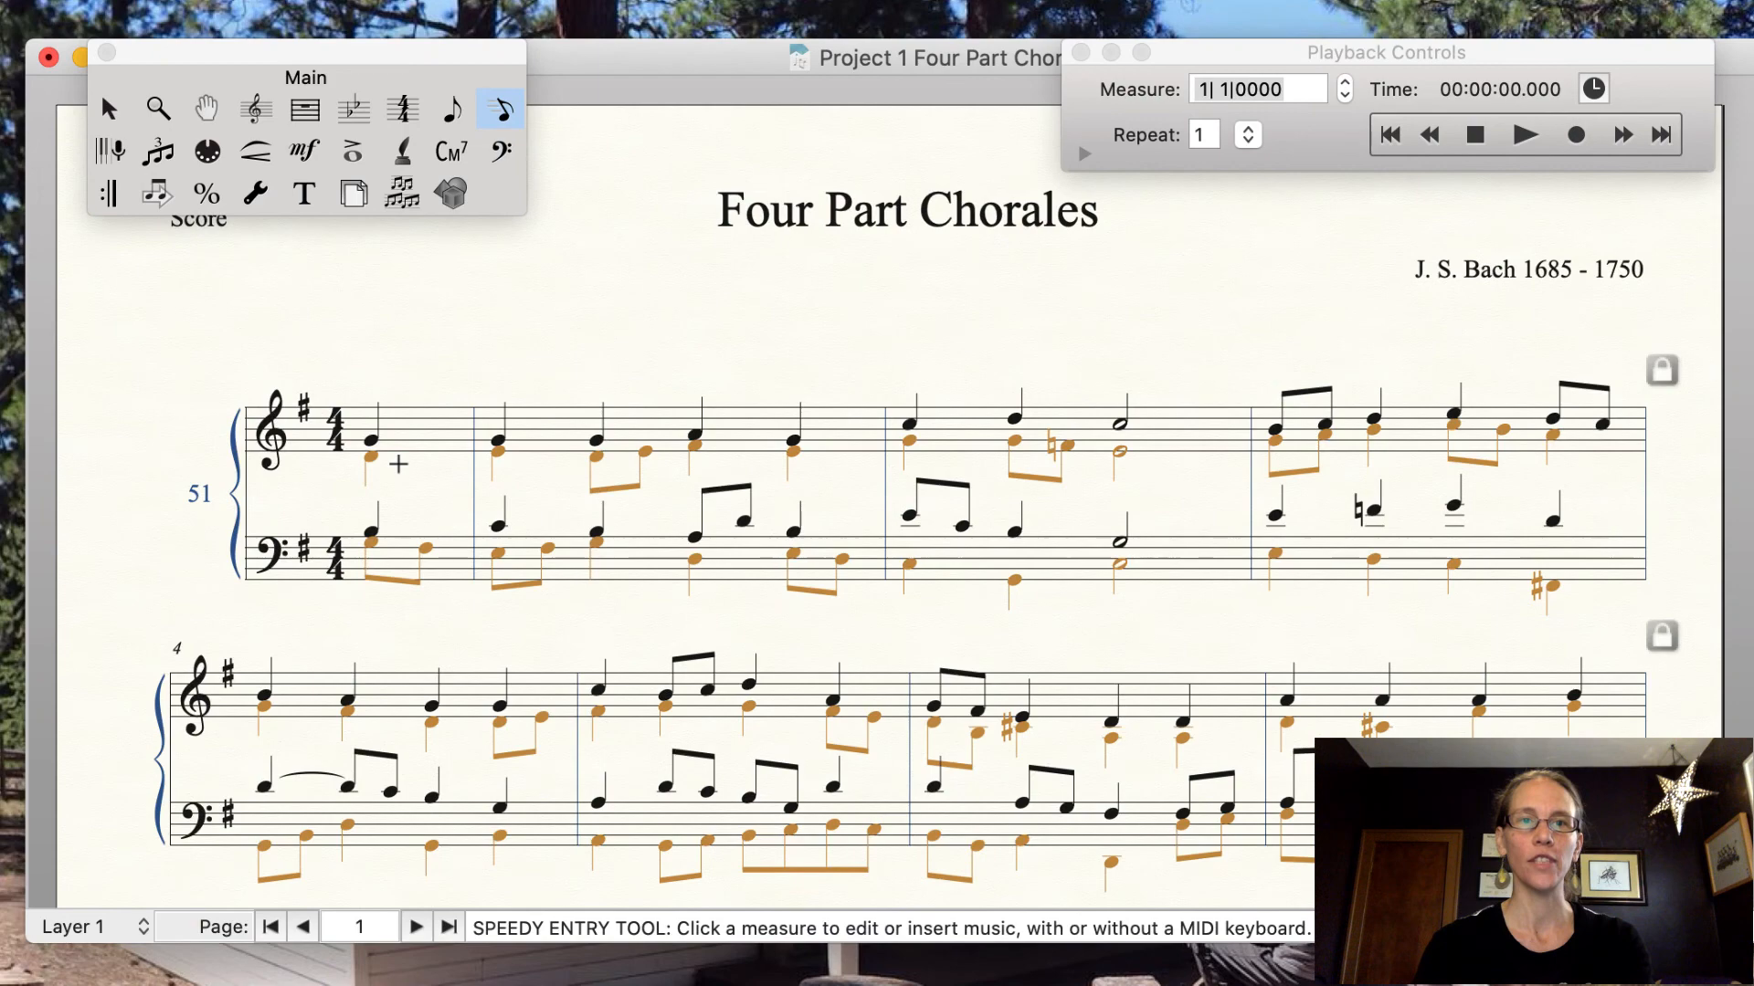
Open the bass staff's pickup measure for Speedy Entry and switch to layer 2.
key(super+minus)
key(super+equal)
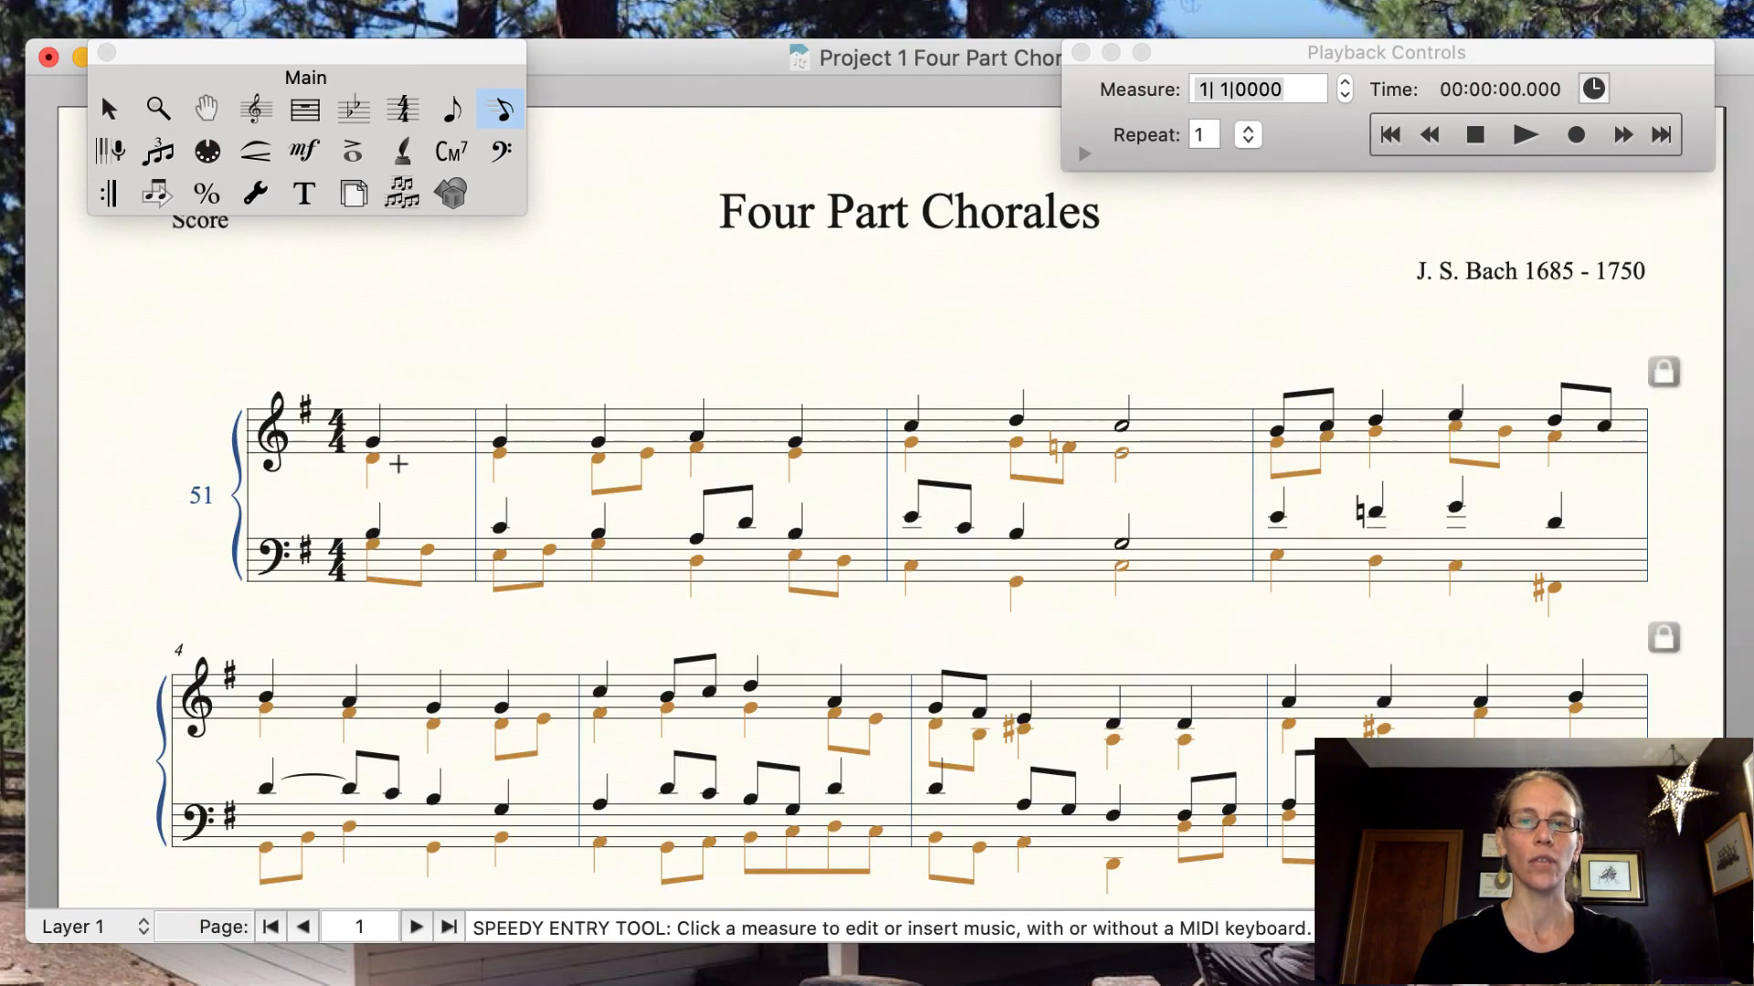
key(super+equal)
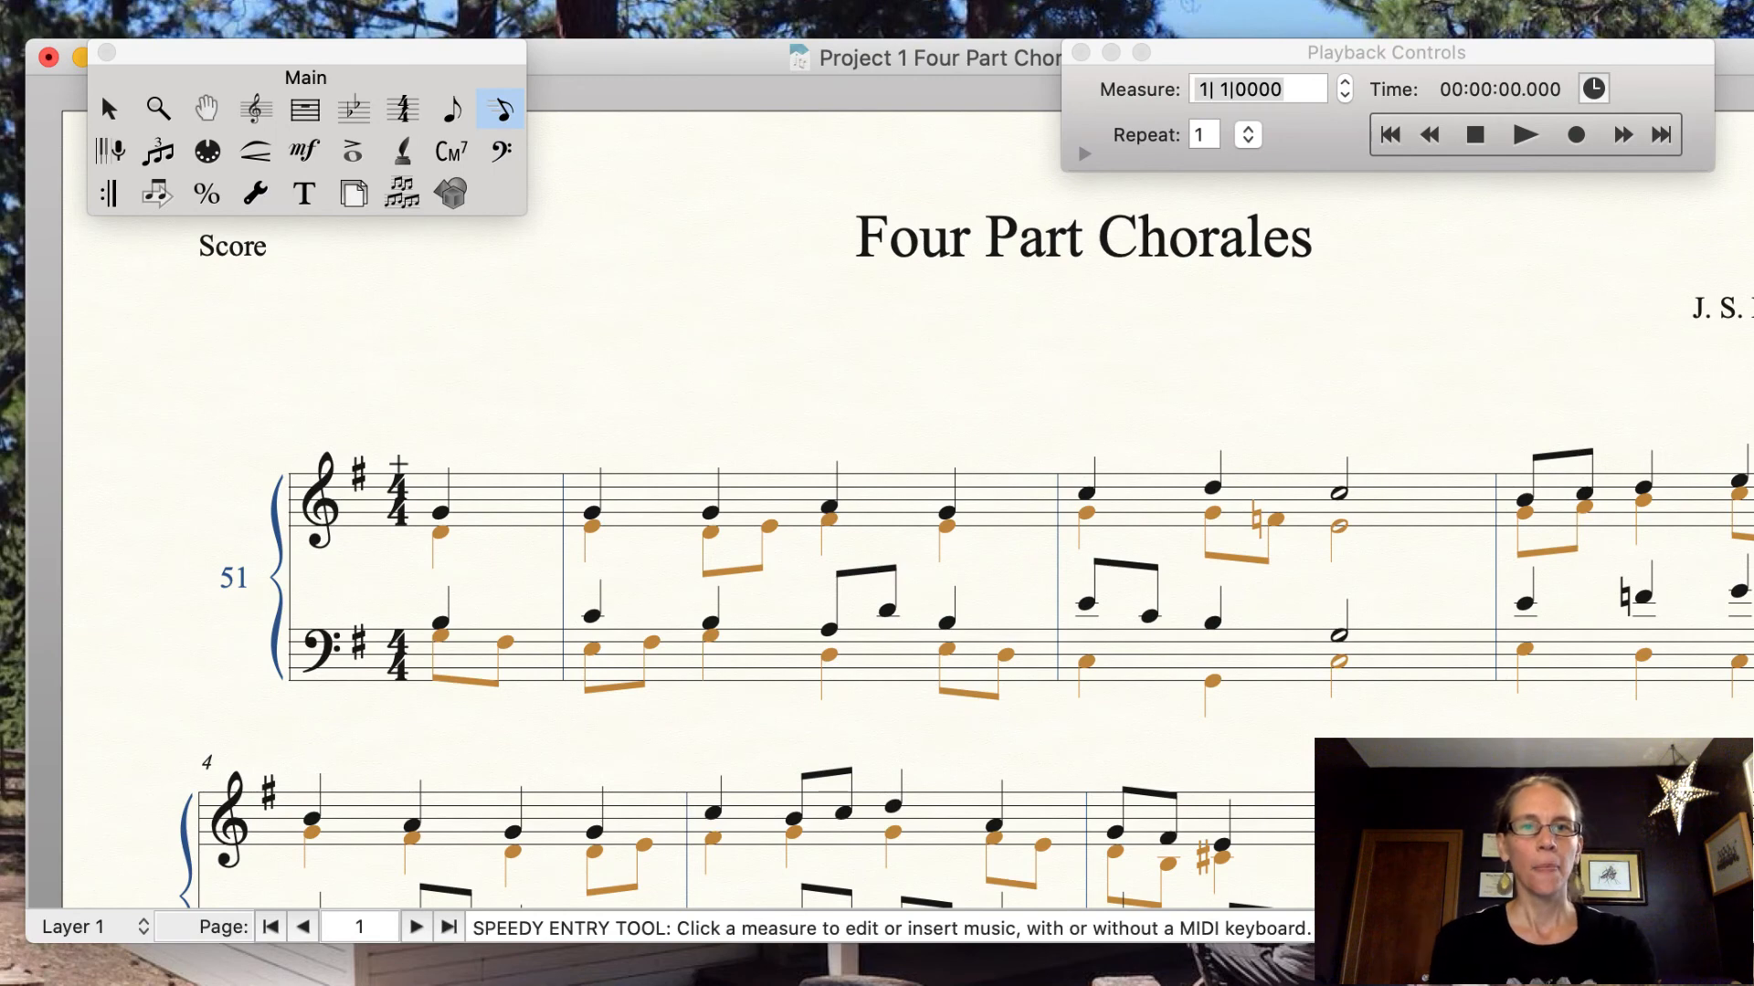
click(450, 644)
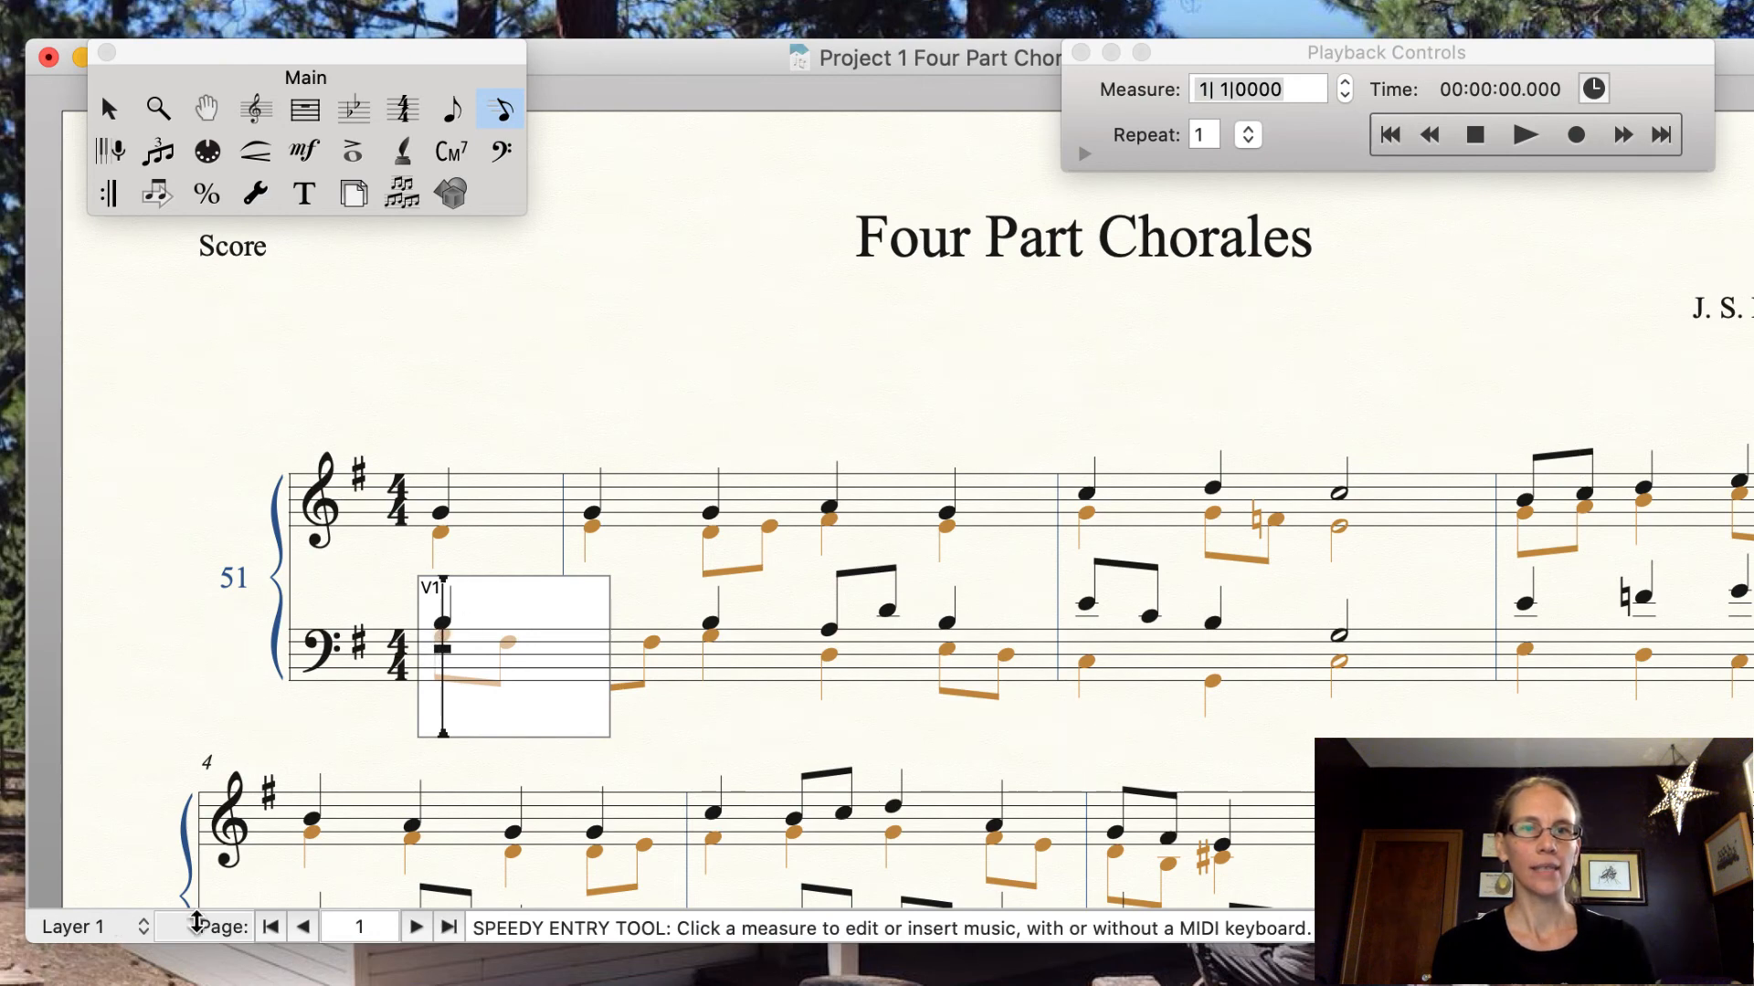
click(128, 927)
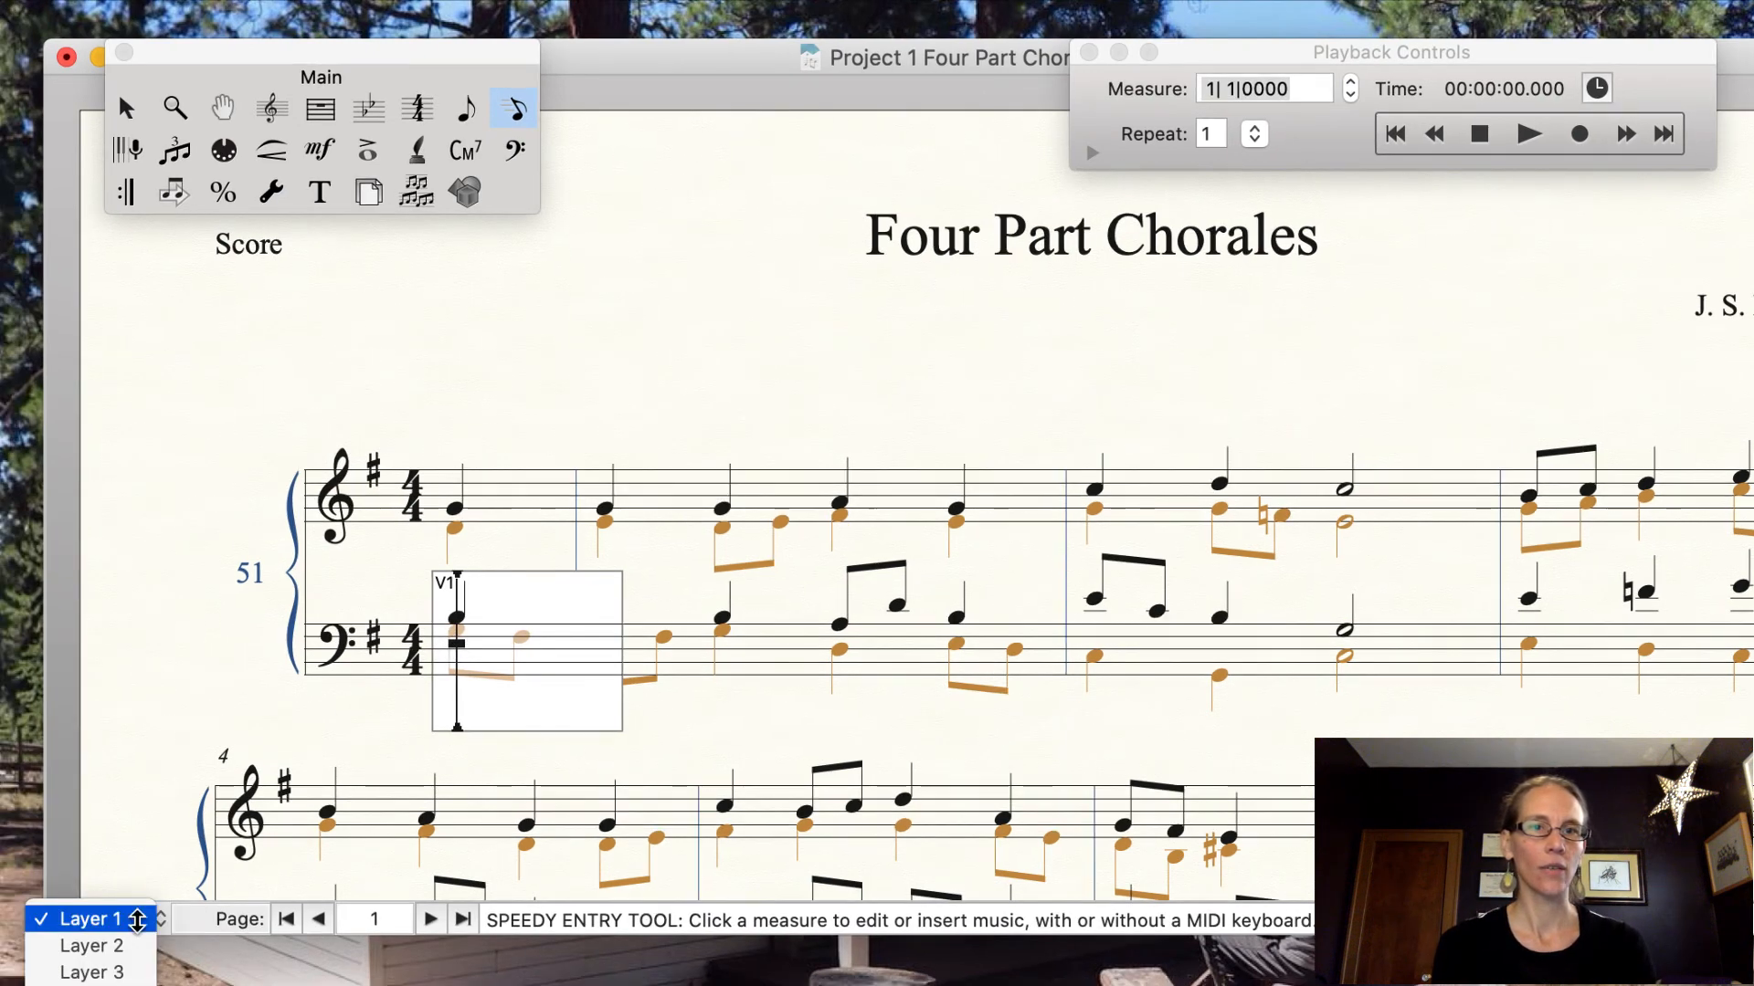
click(111, 946)
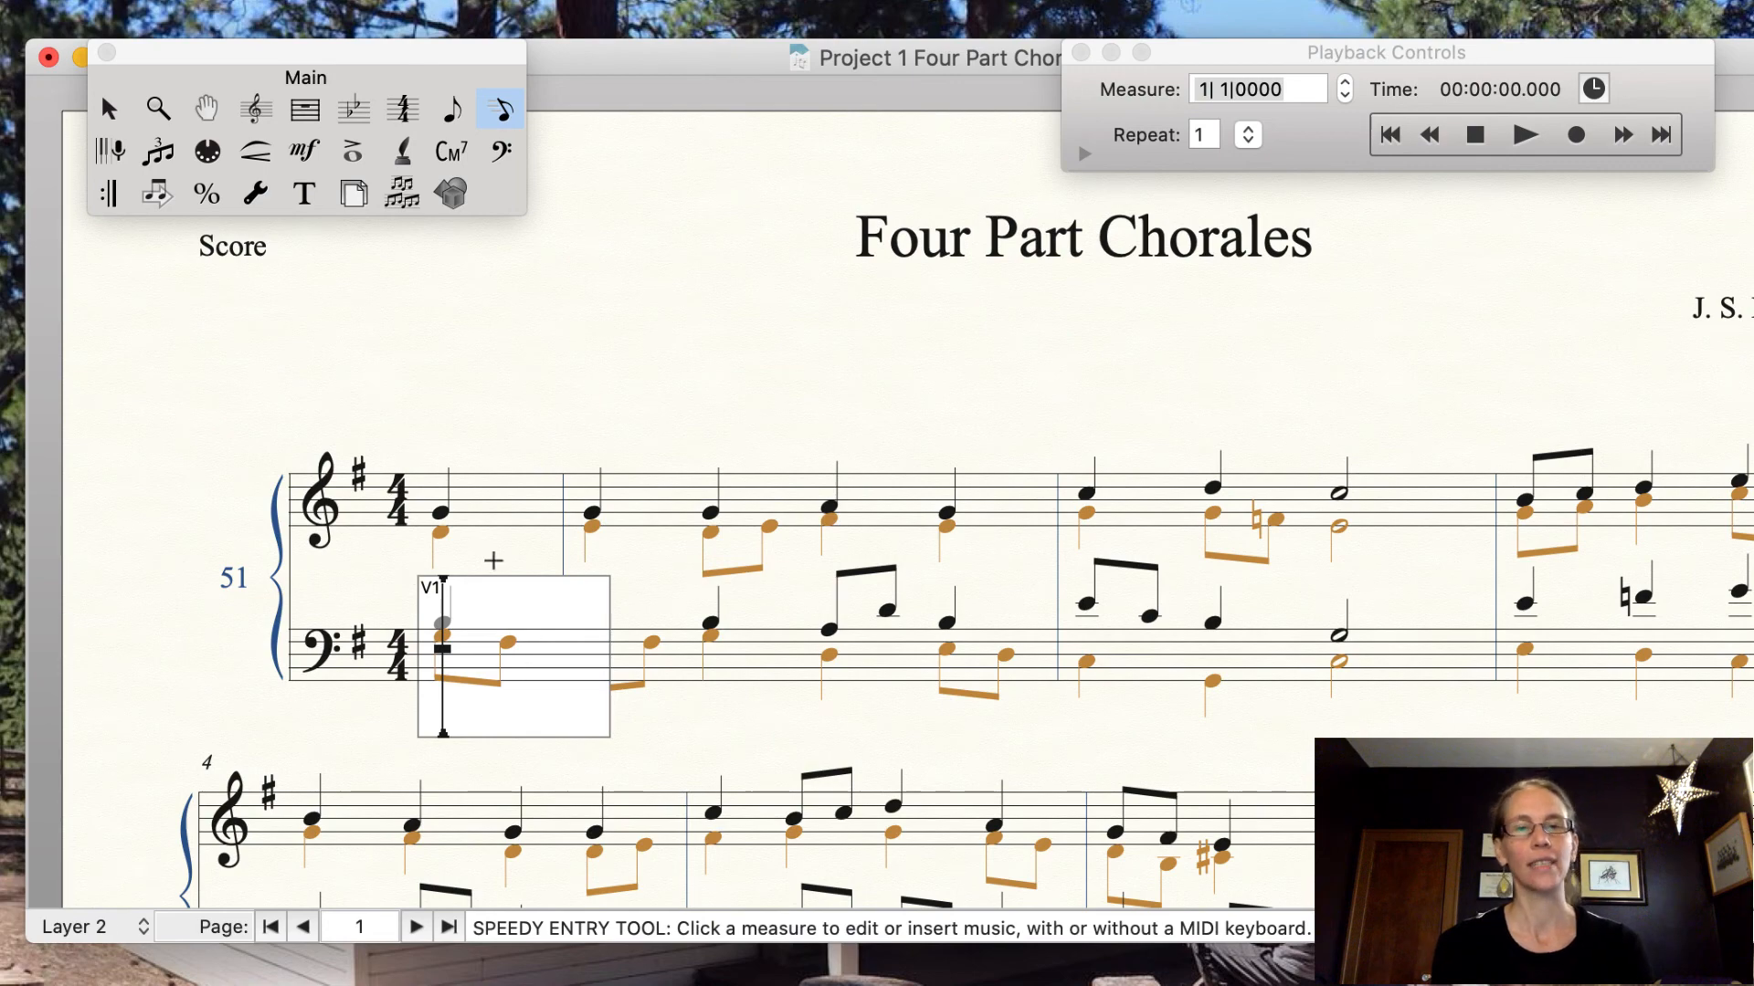
Open the treble staff's pickup measure for Speedy Entry, switch back to layer 1, and close the editing frame.
click(731, 650)
click(445, 494)
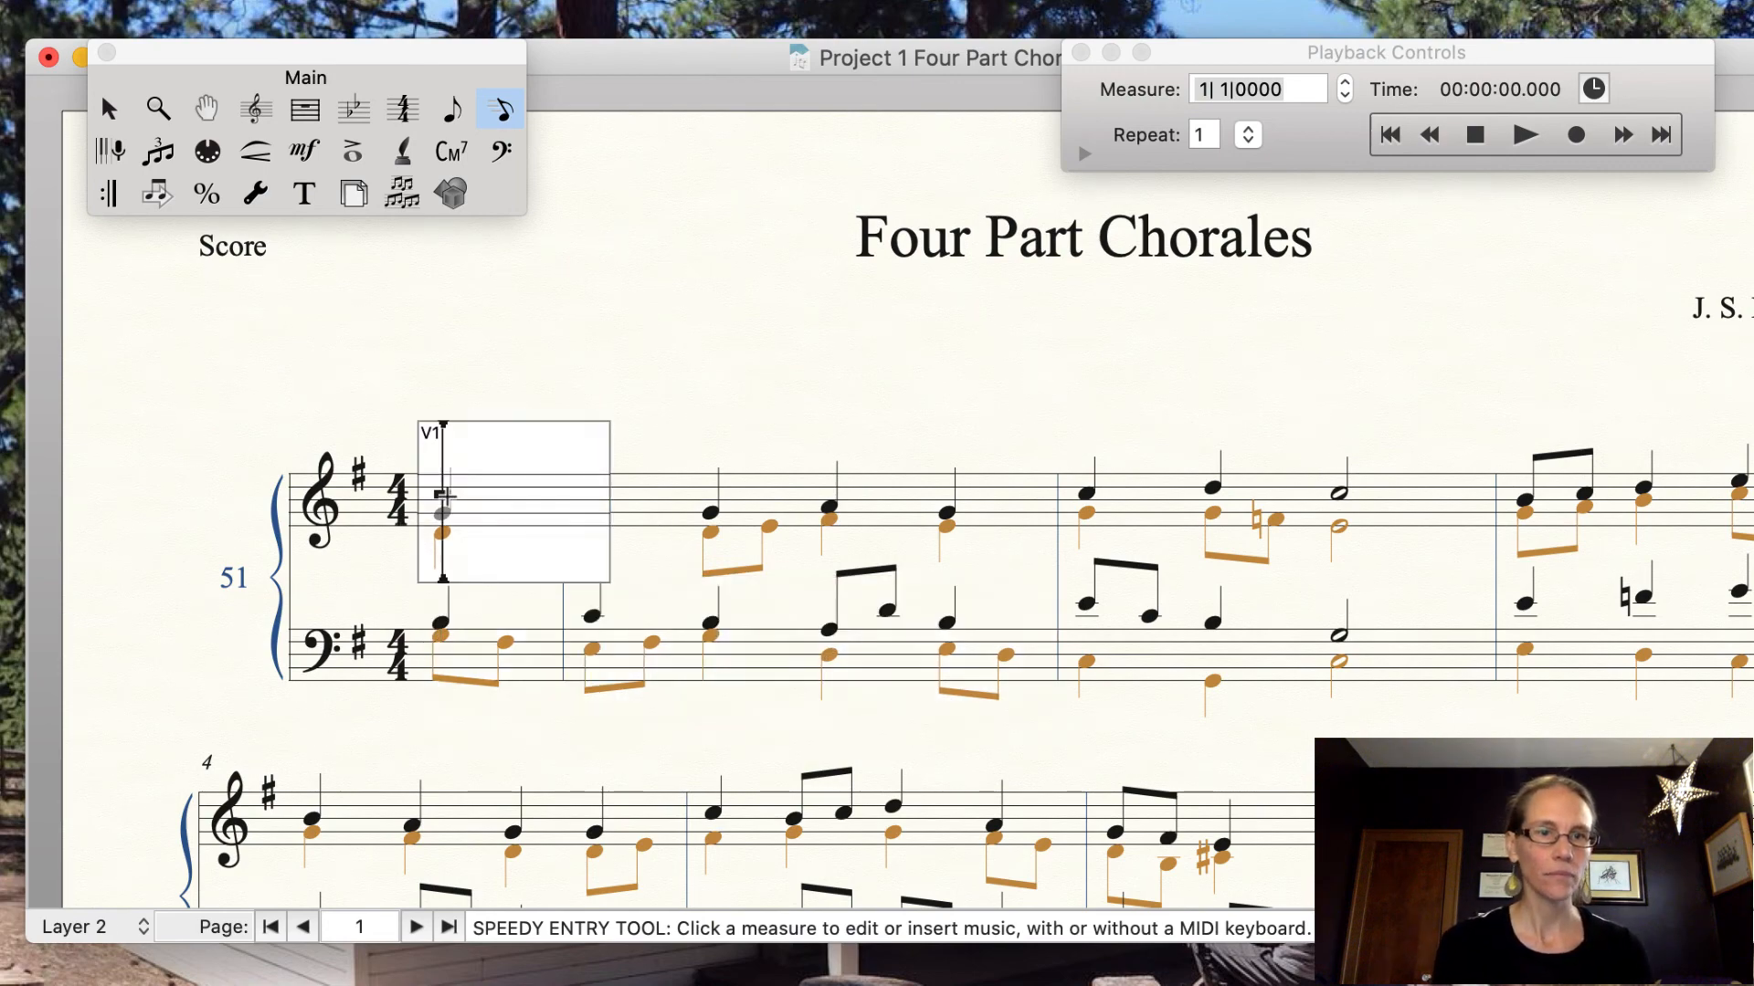
click(101, 928)
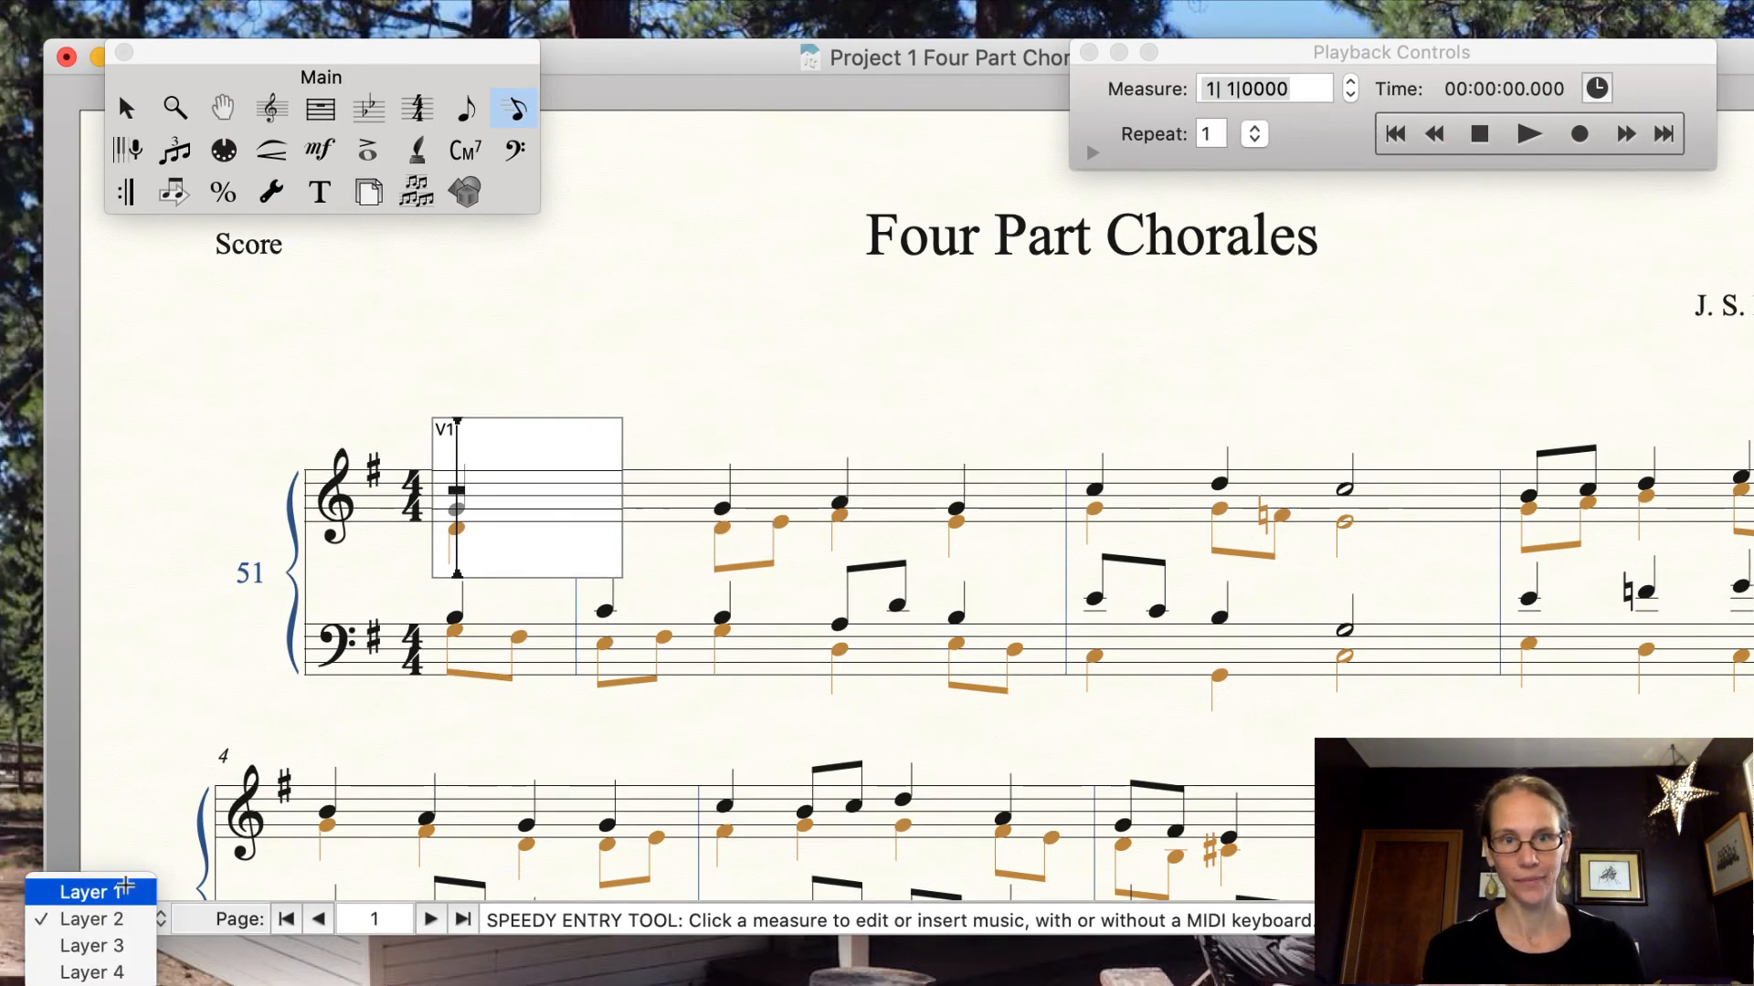
click(126, 890)
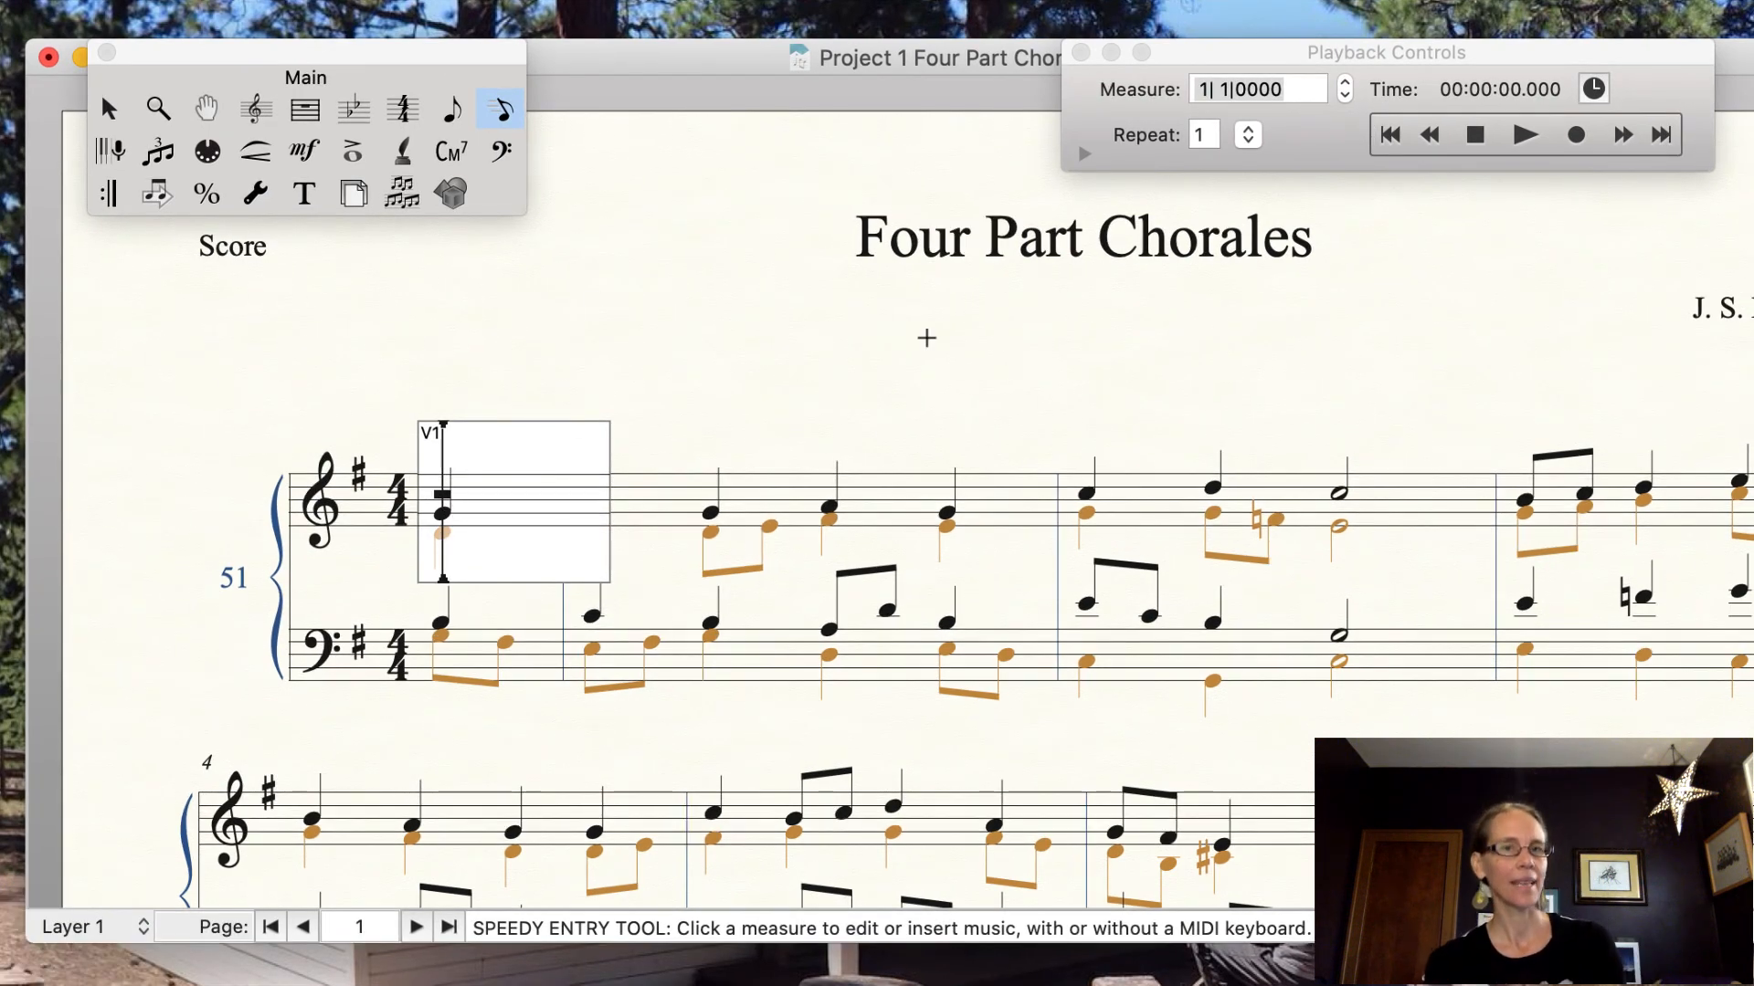
click(926, 338)
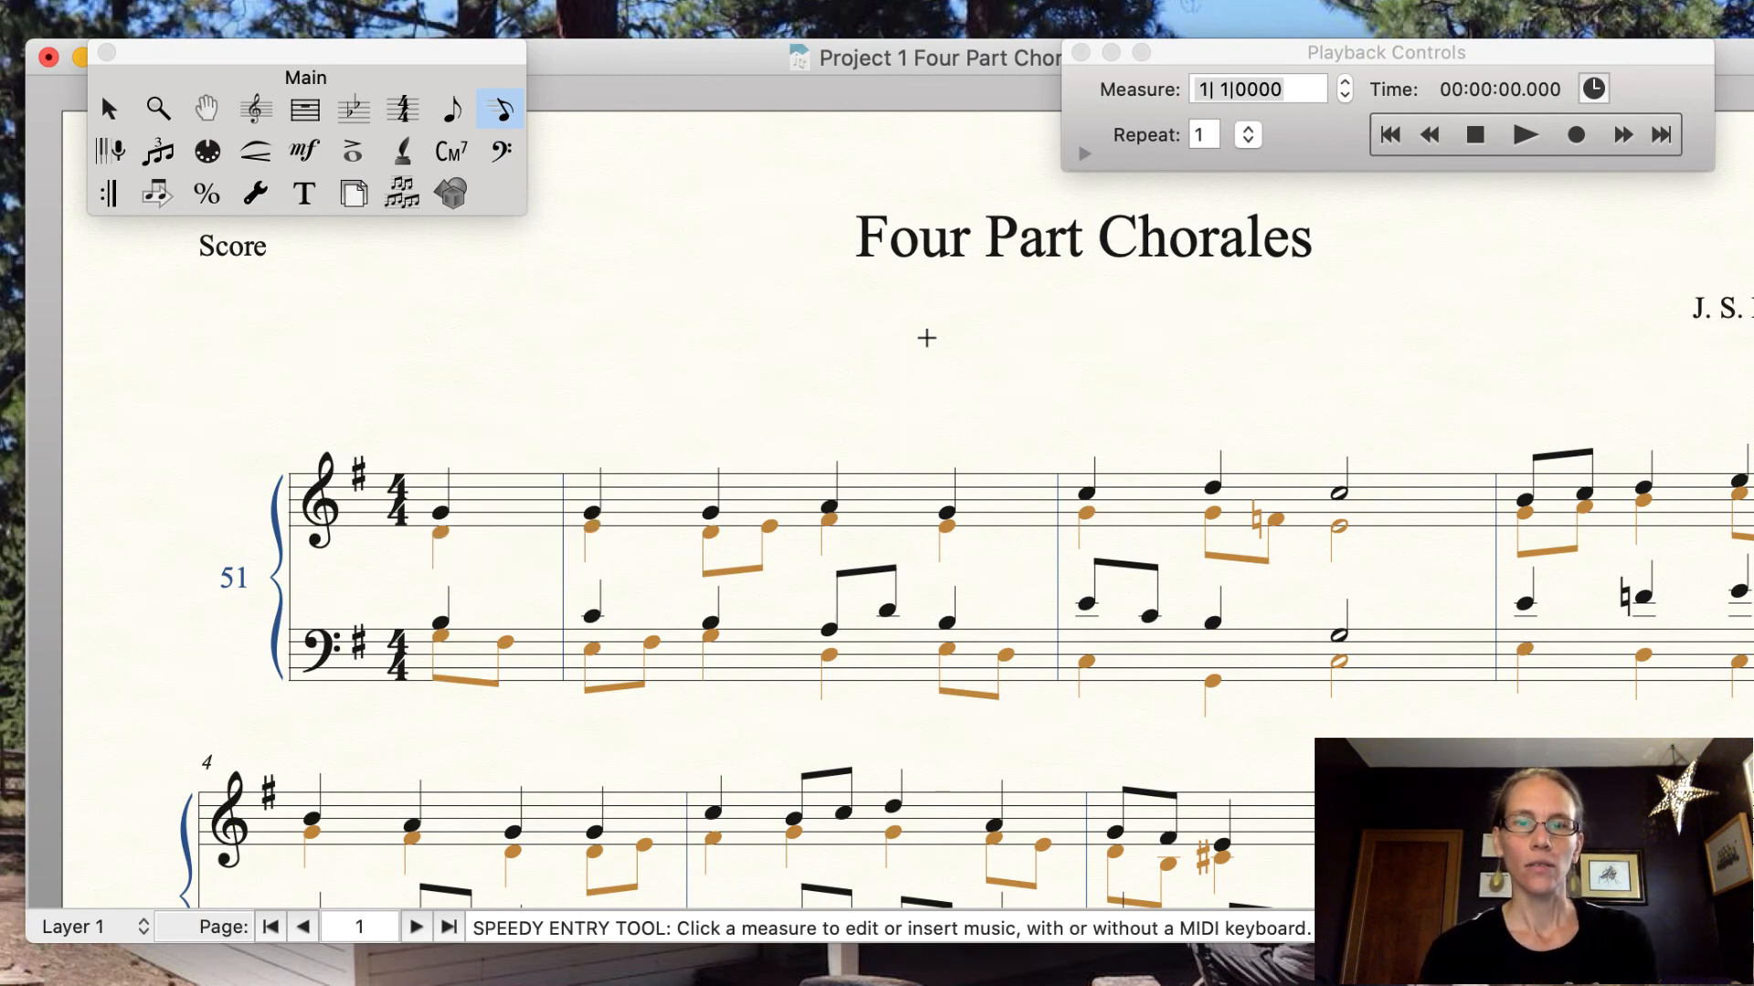
Start a new expression above the treble pickup note and duplicate the Grave tempo mark for it.
key(super+minus)
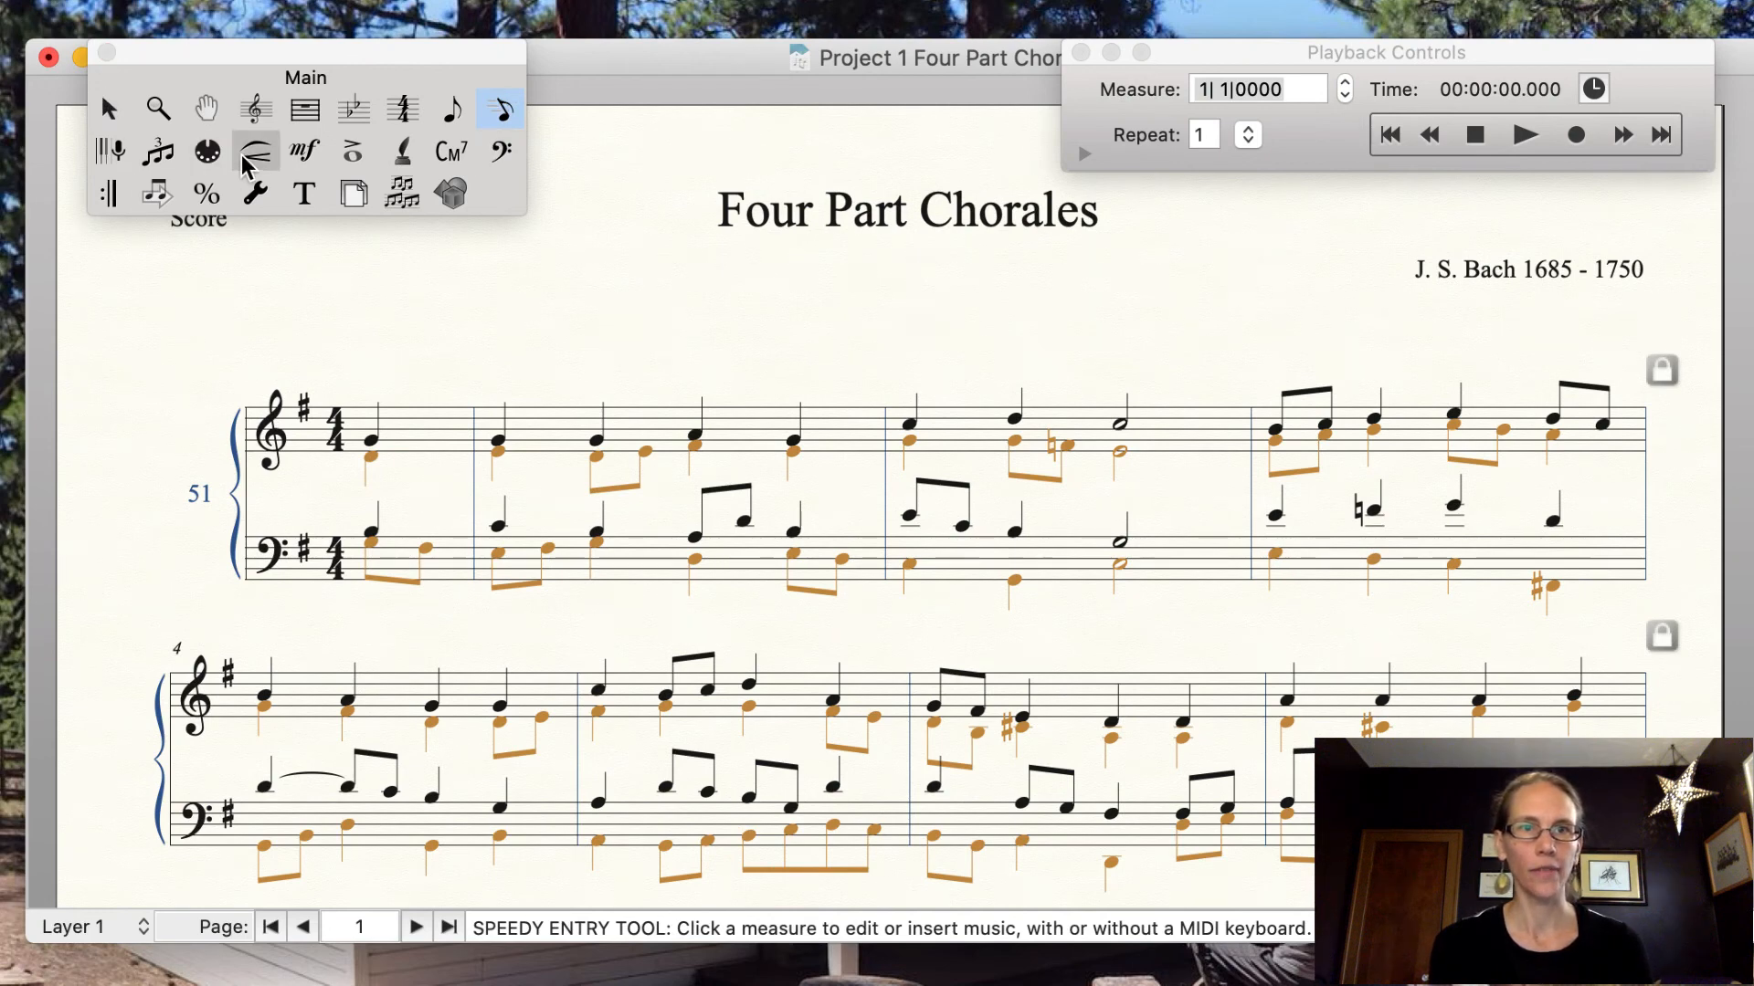
click(320, 139)
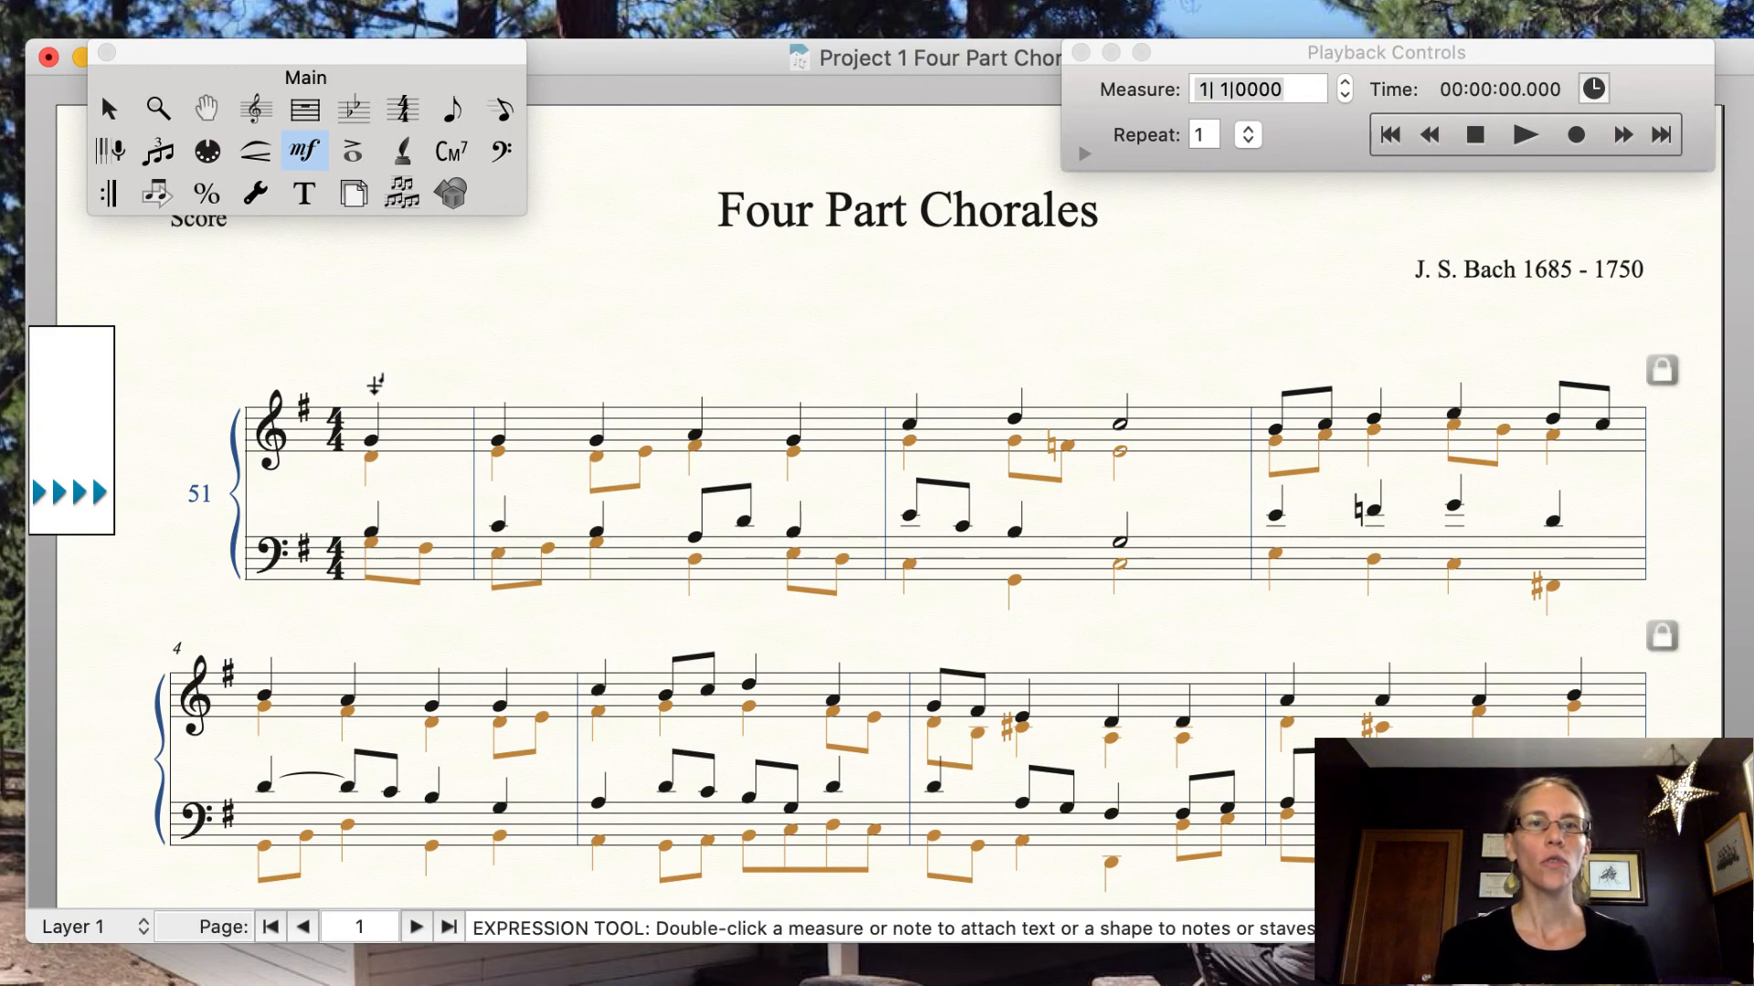
double_click(375, 385)
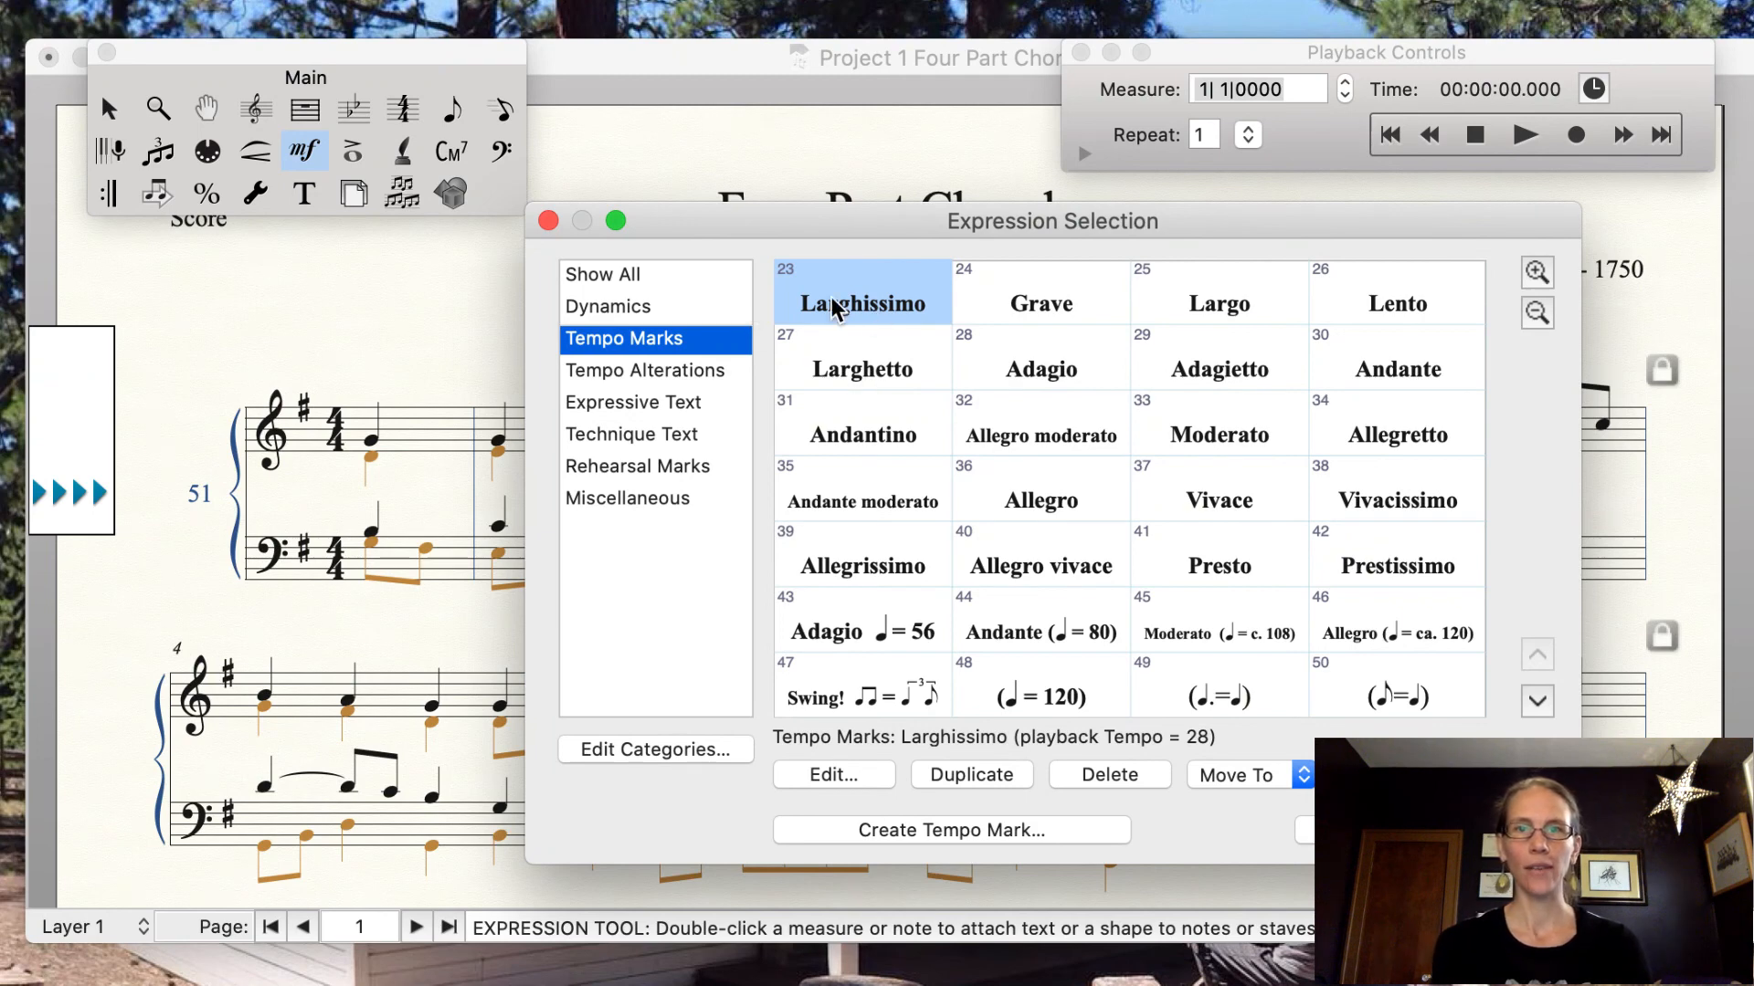
click(1046, 308)
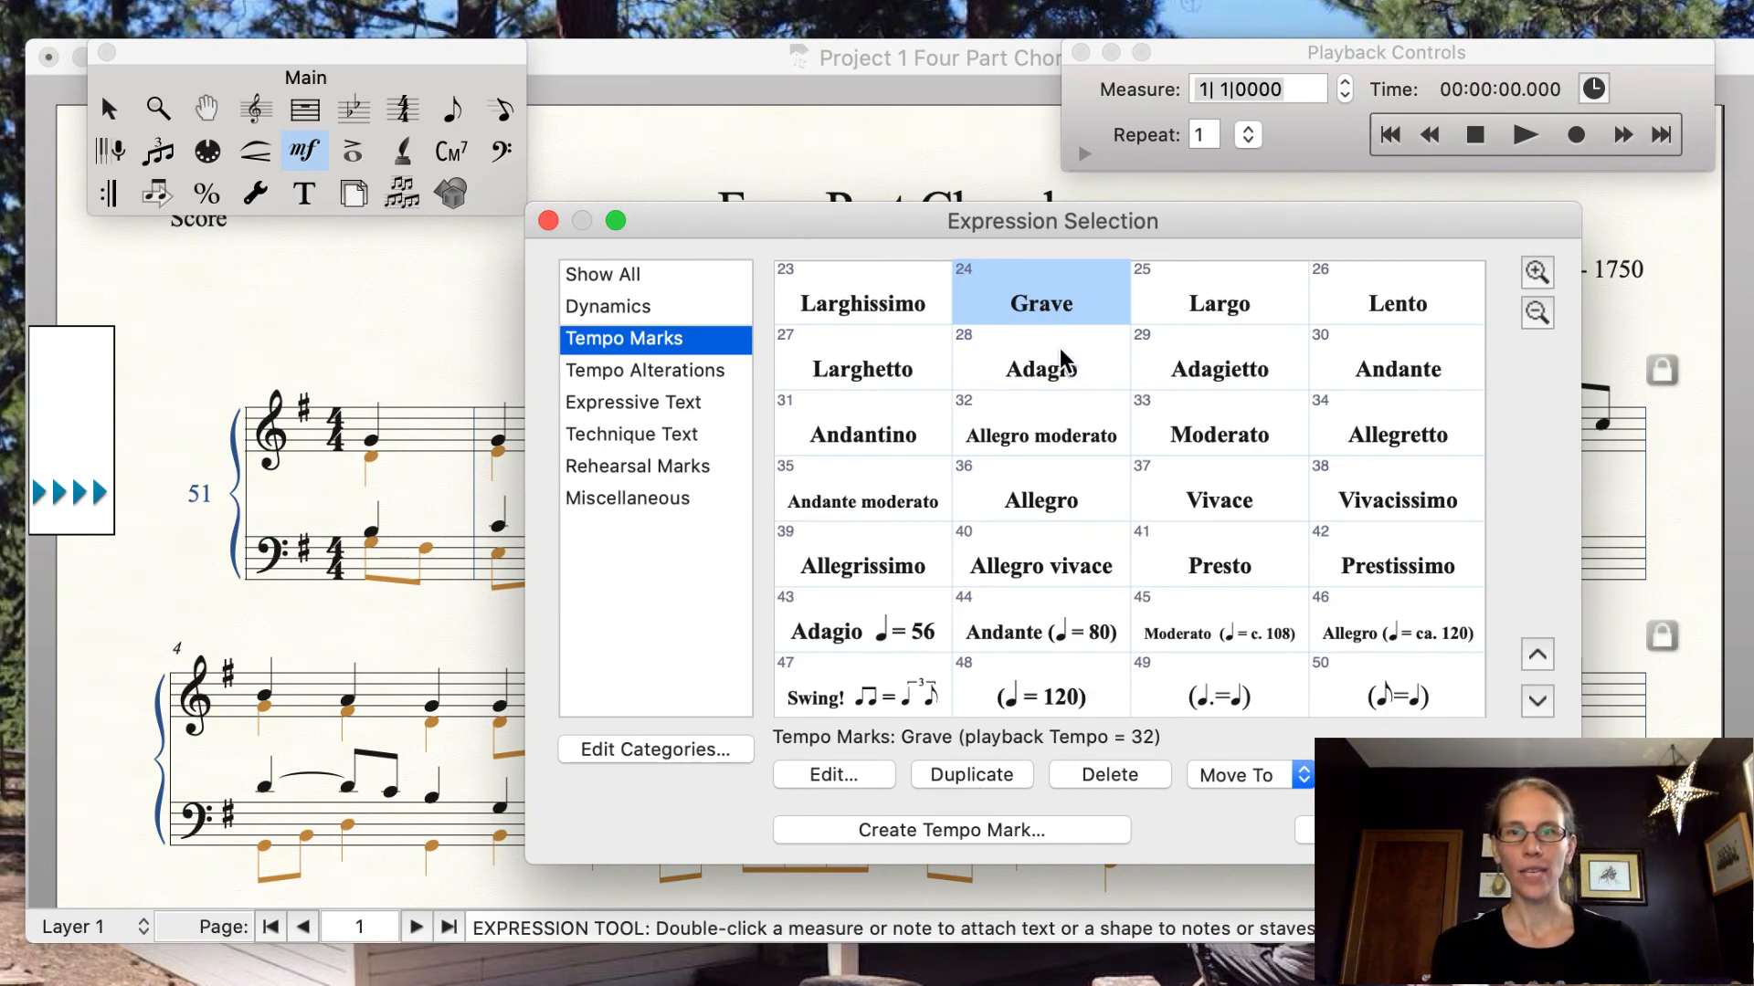
click(977, 775)
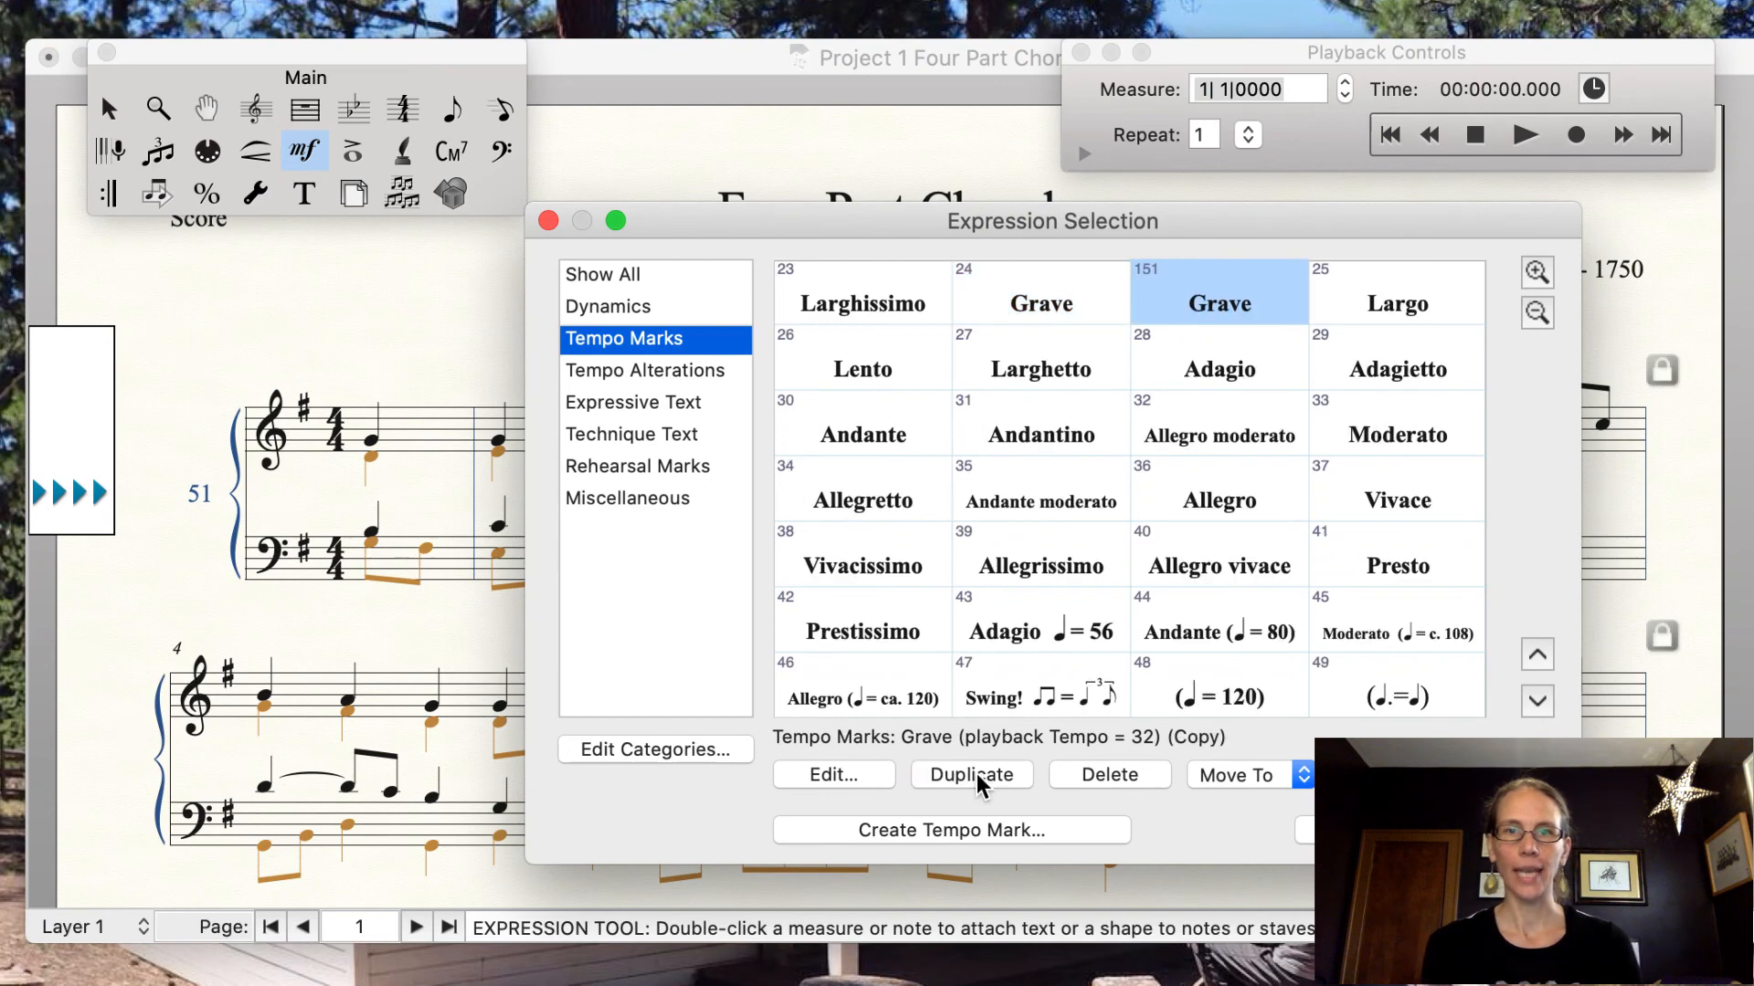
Change the duplicated tempo mark's text to "Gelobet seist due, Jesu Christ" and attach it above the pickup measure.
click(824, 774)
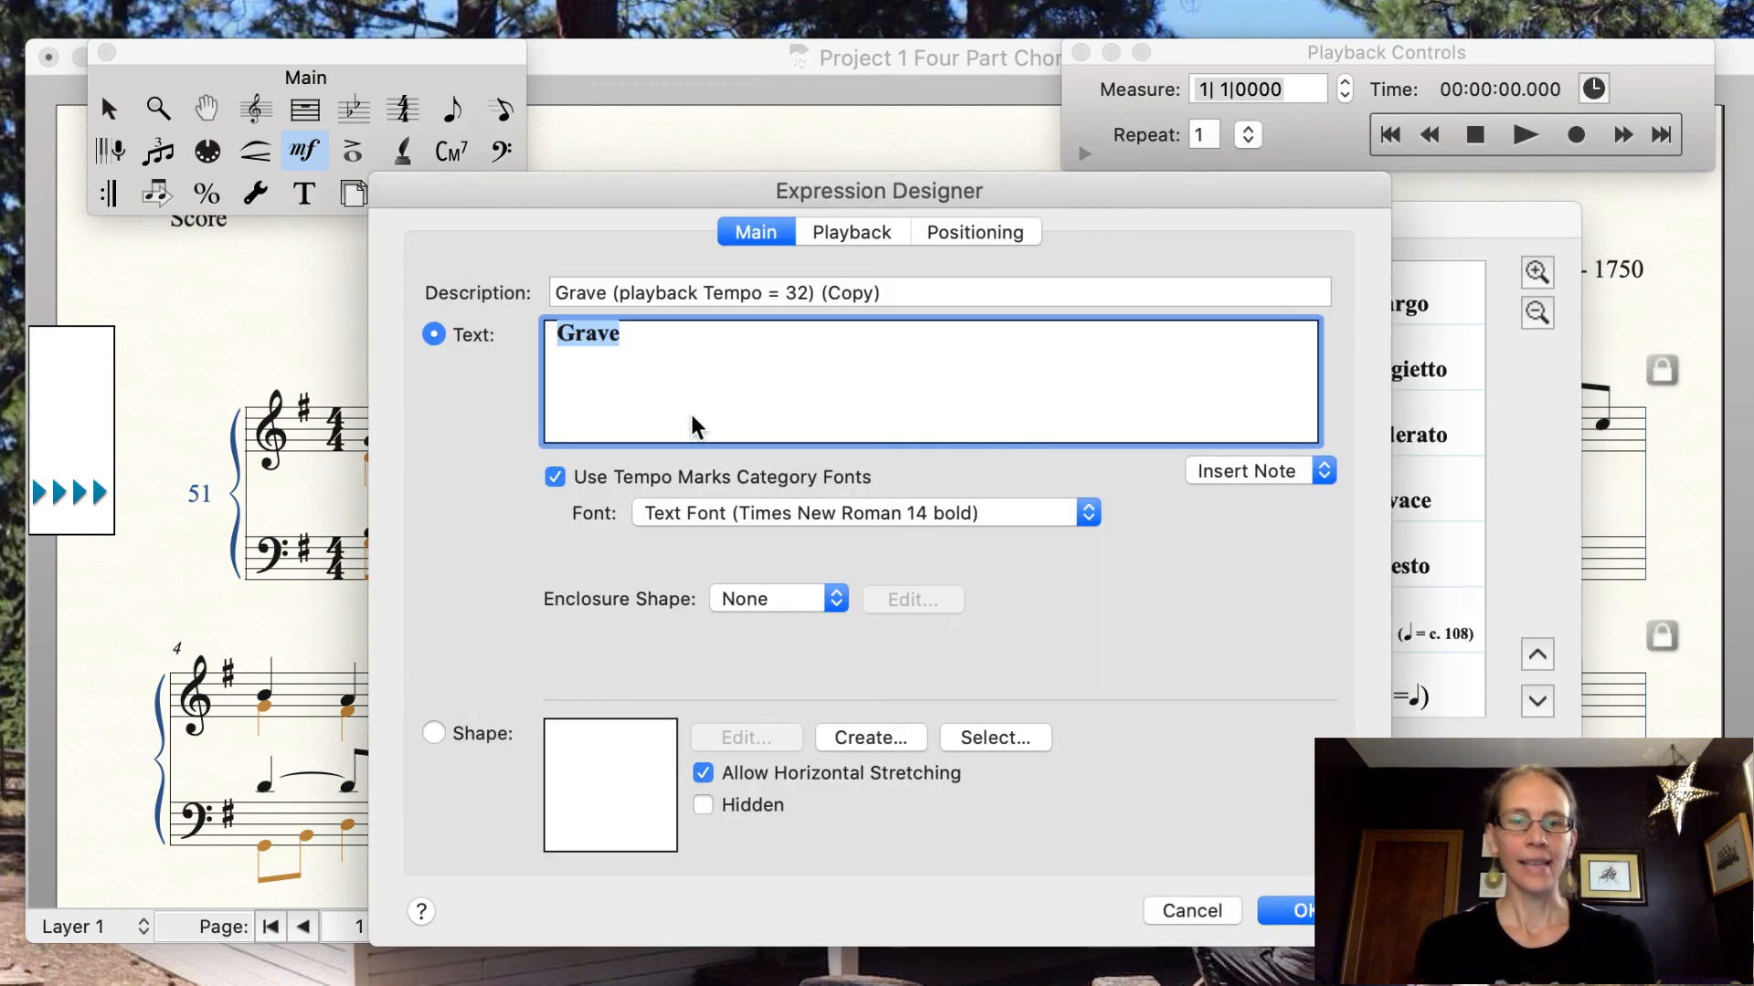
text(Gel)
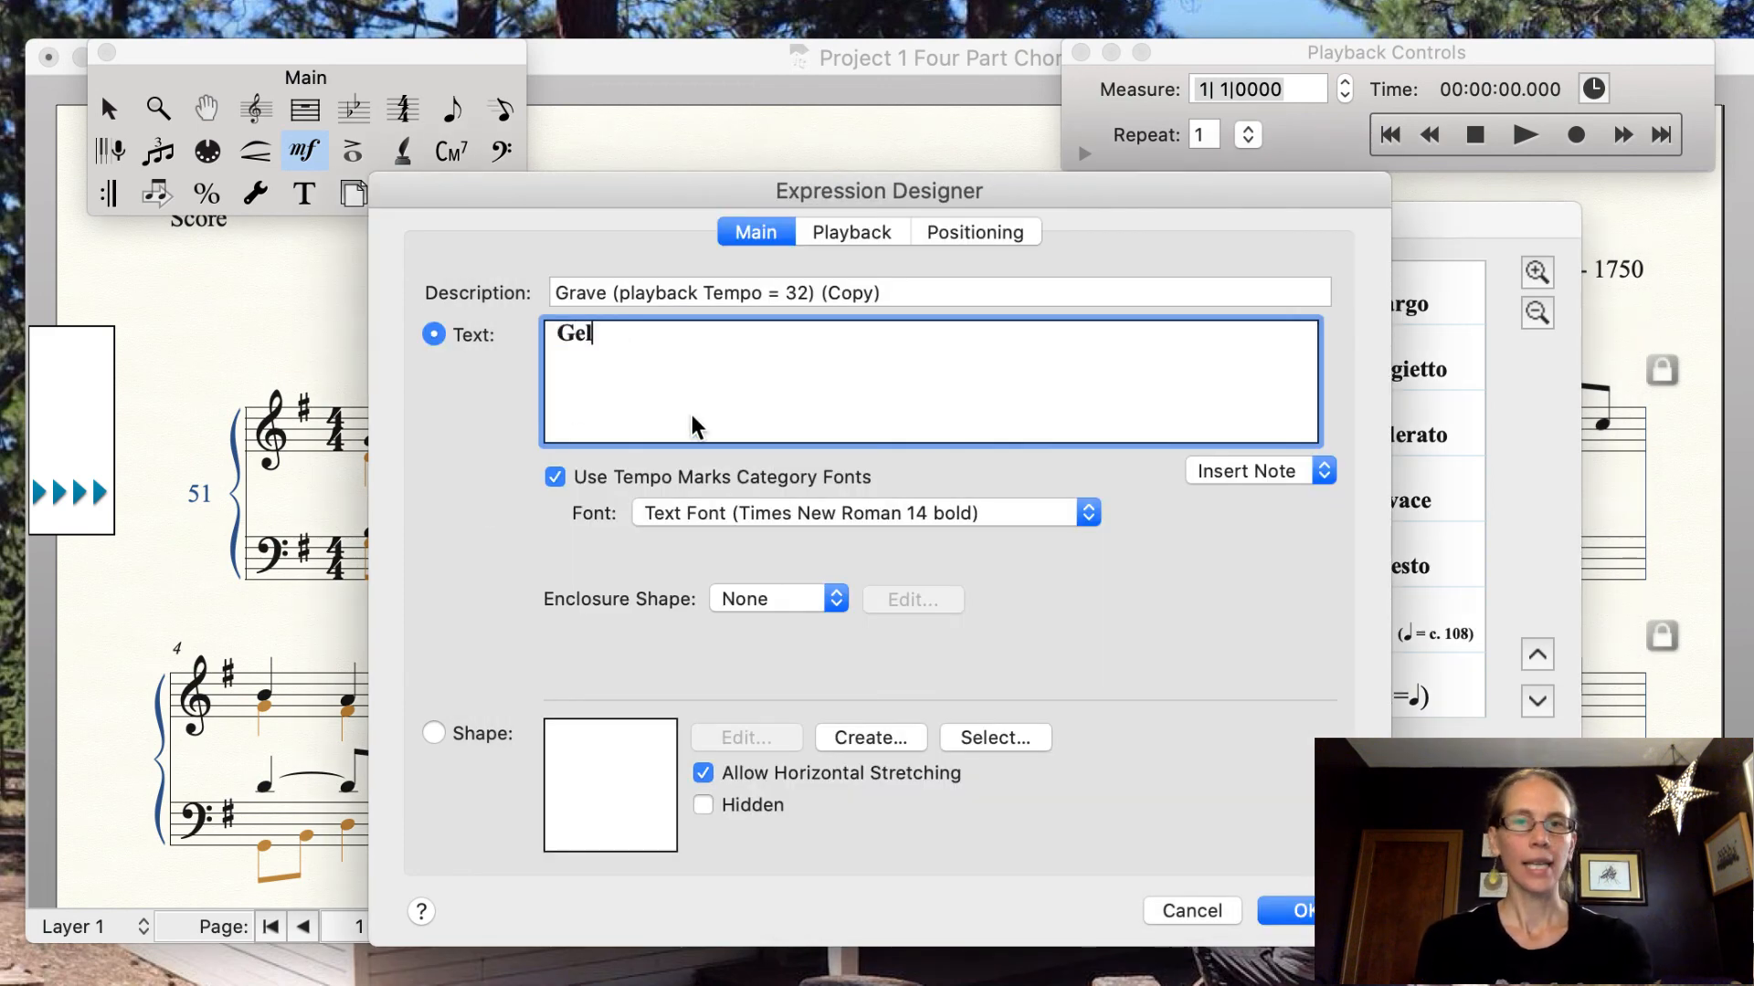
text(obet sei)
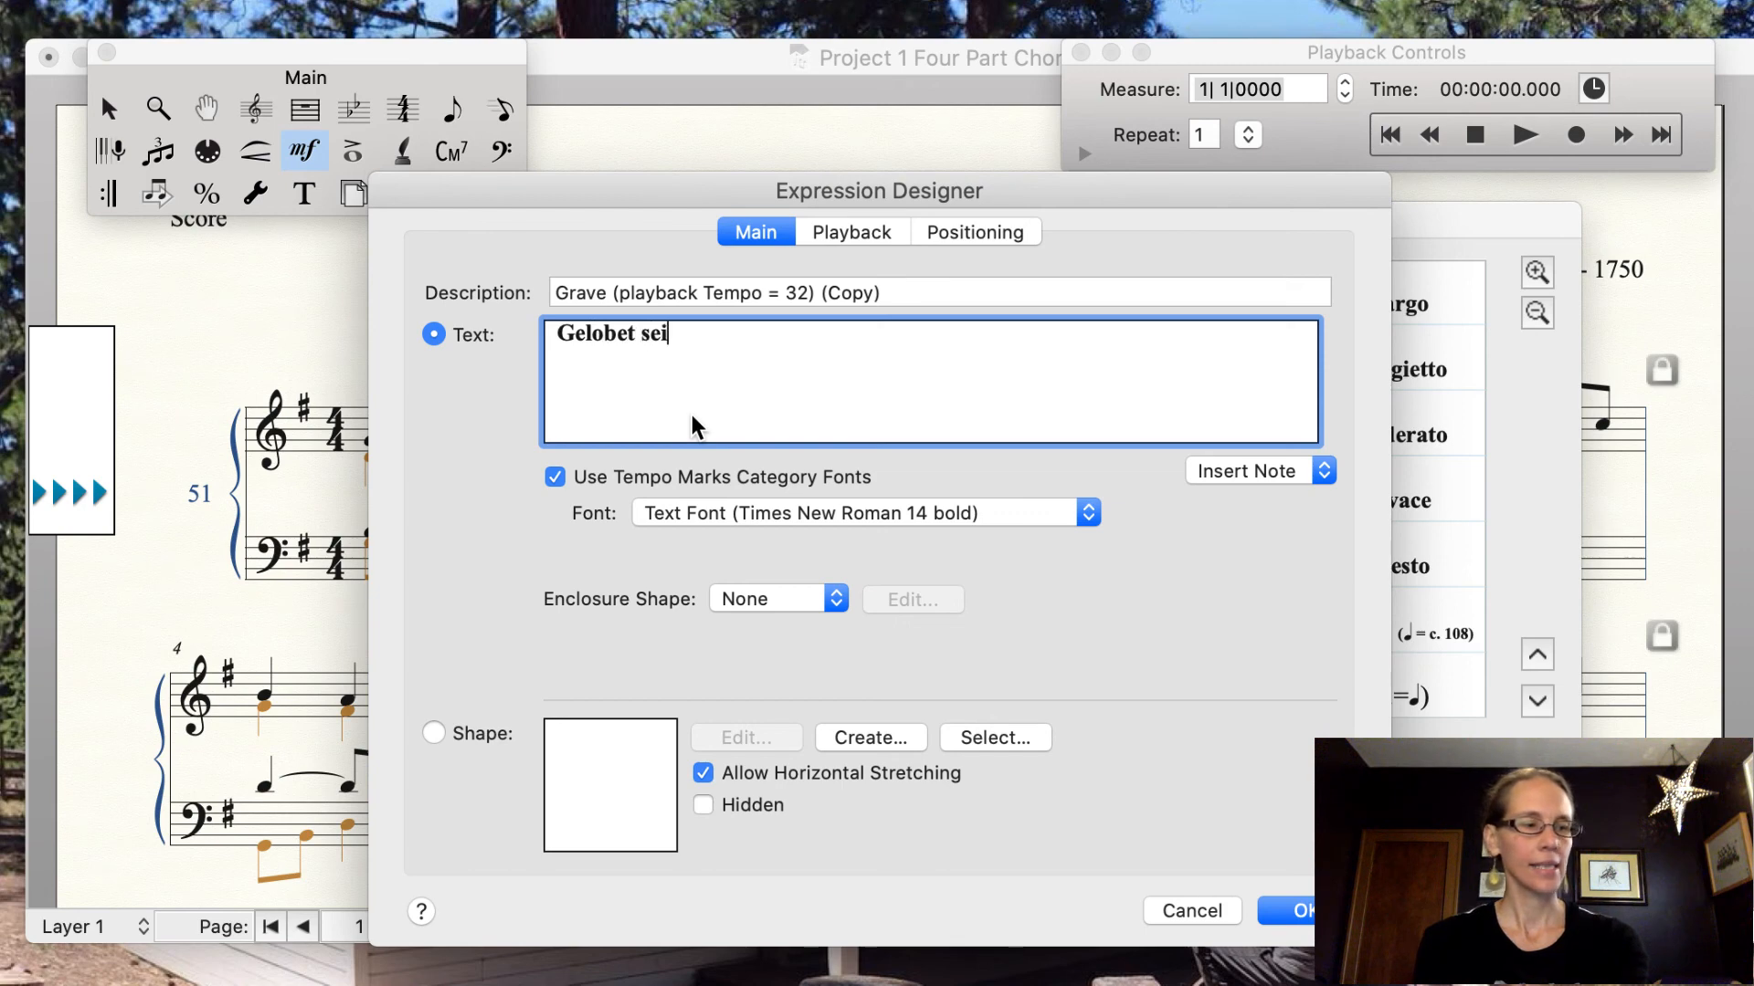
text(st due, Jes)
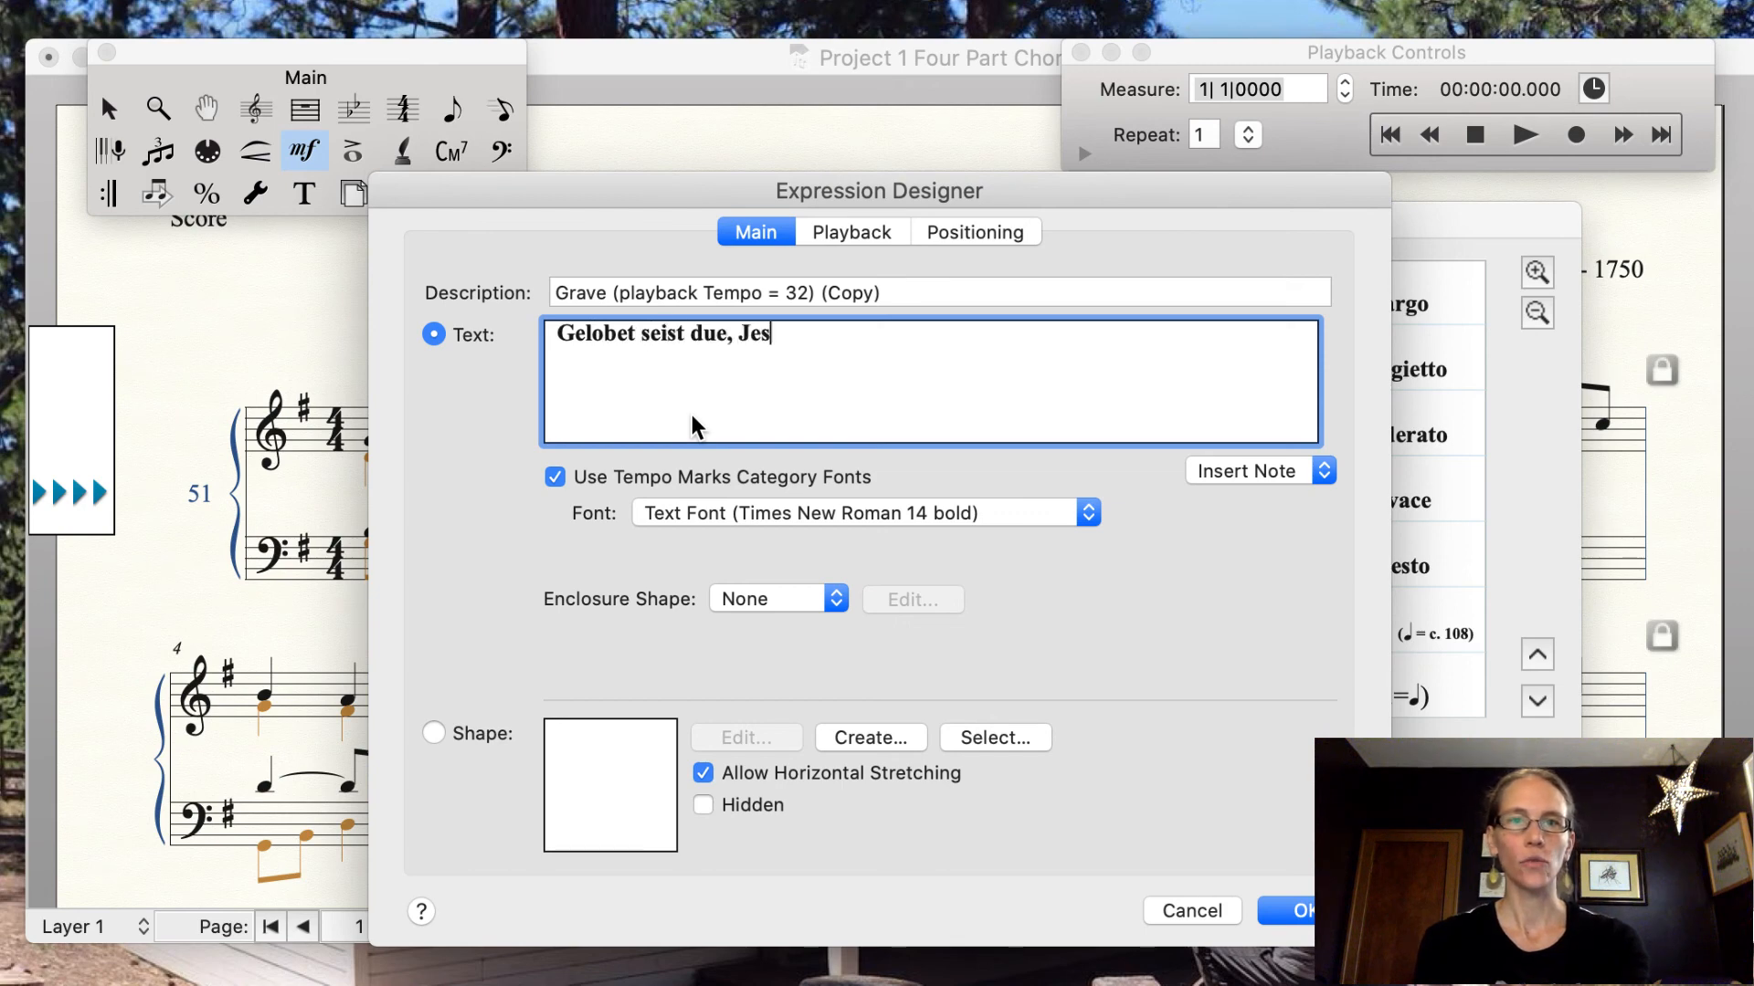
text(u Christ)
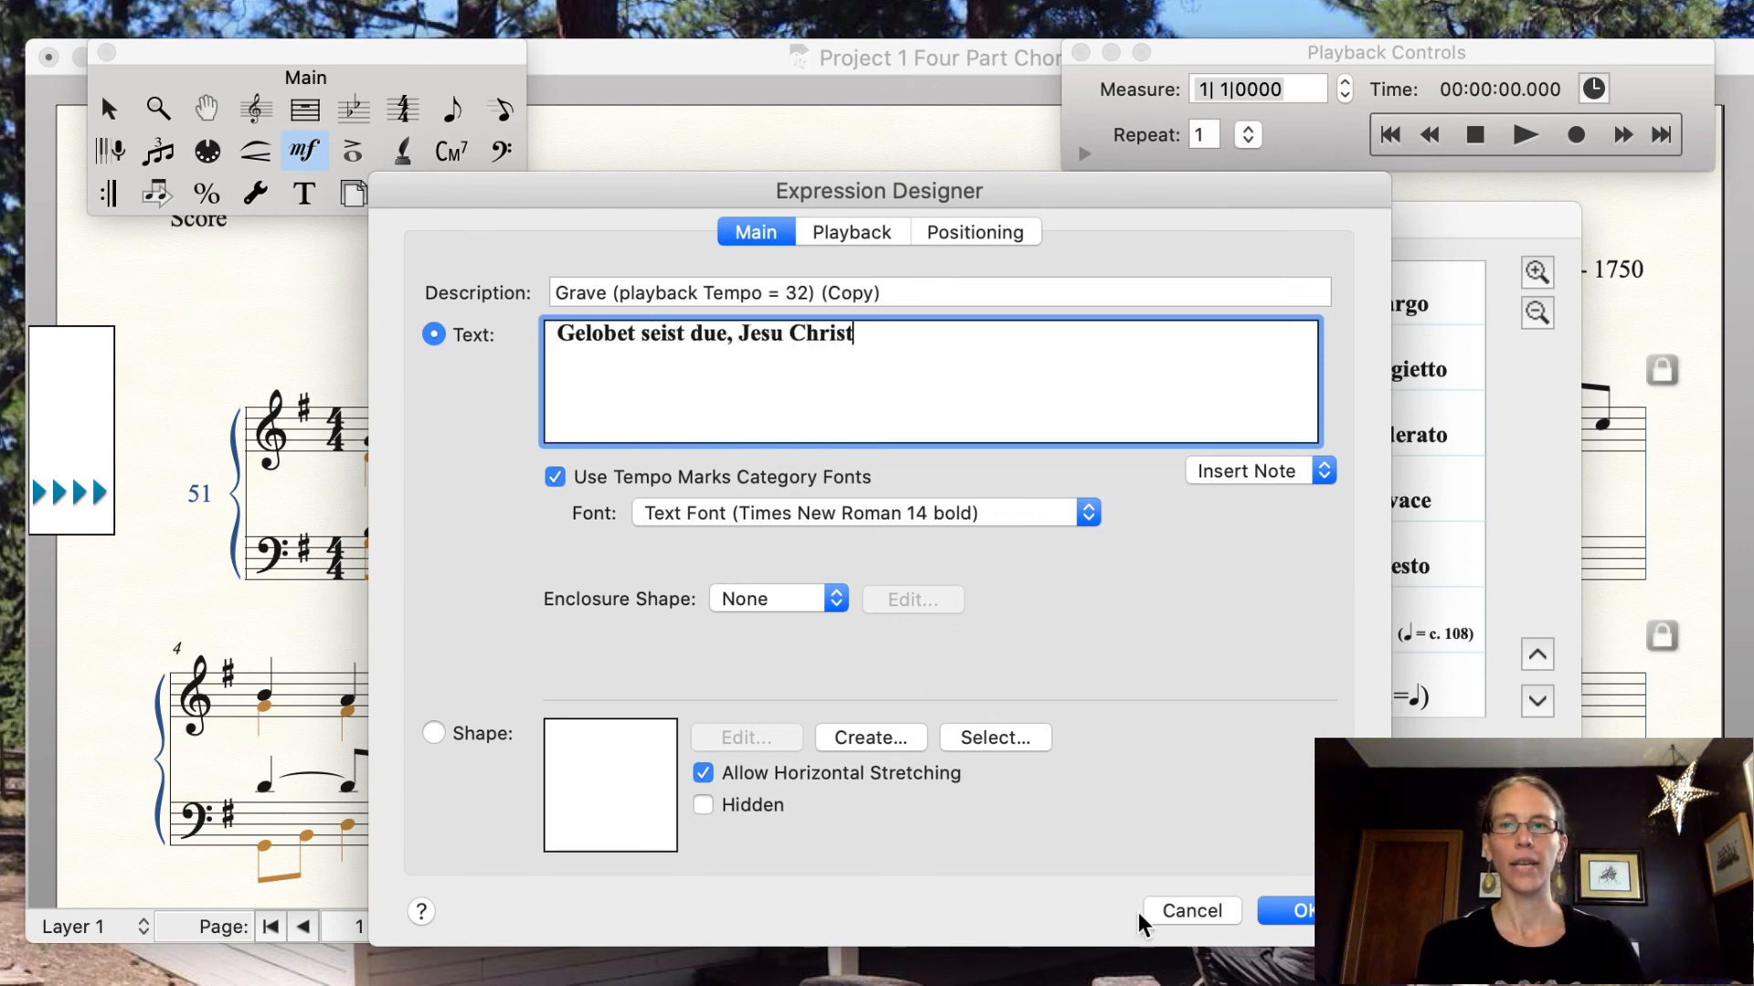
key(Return)
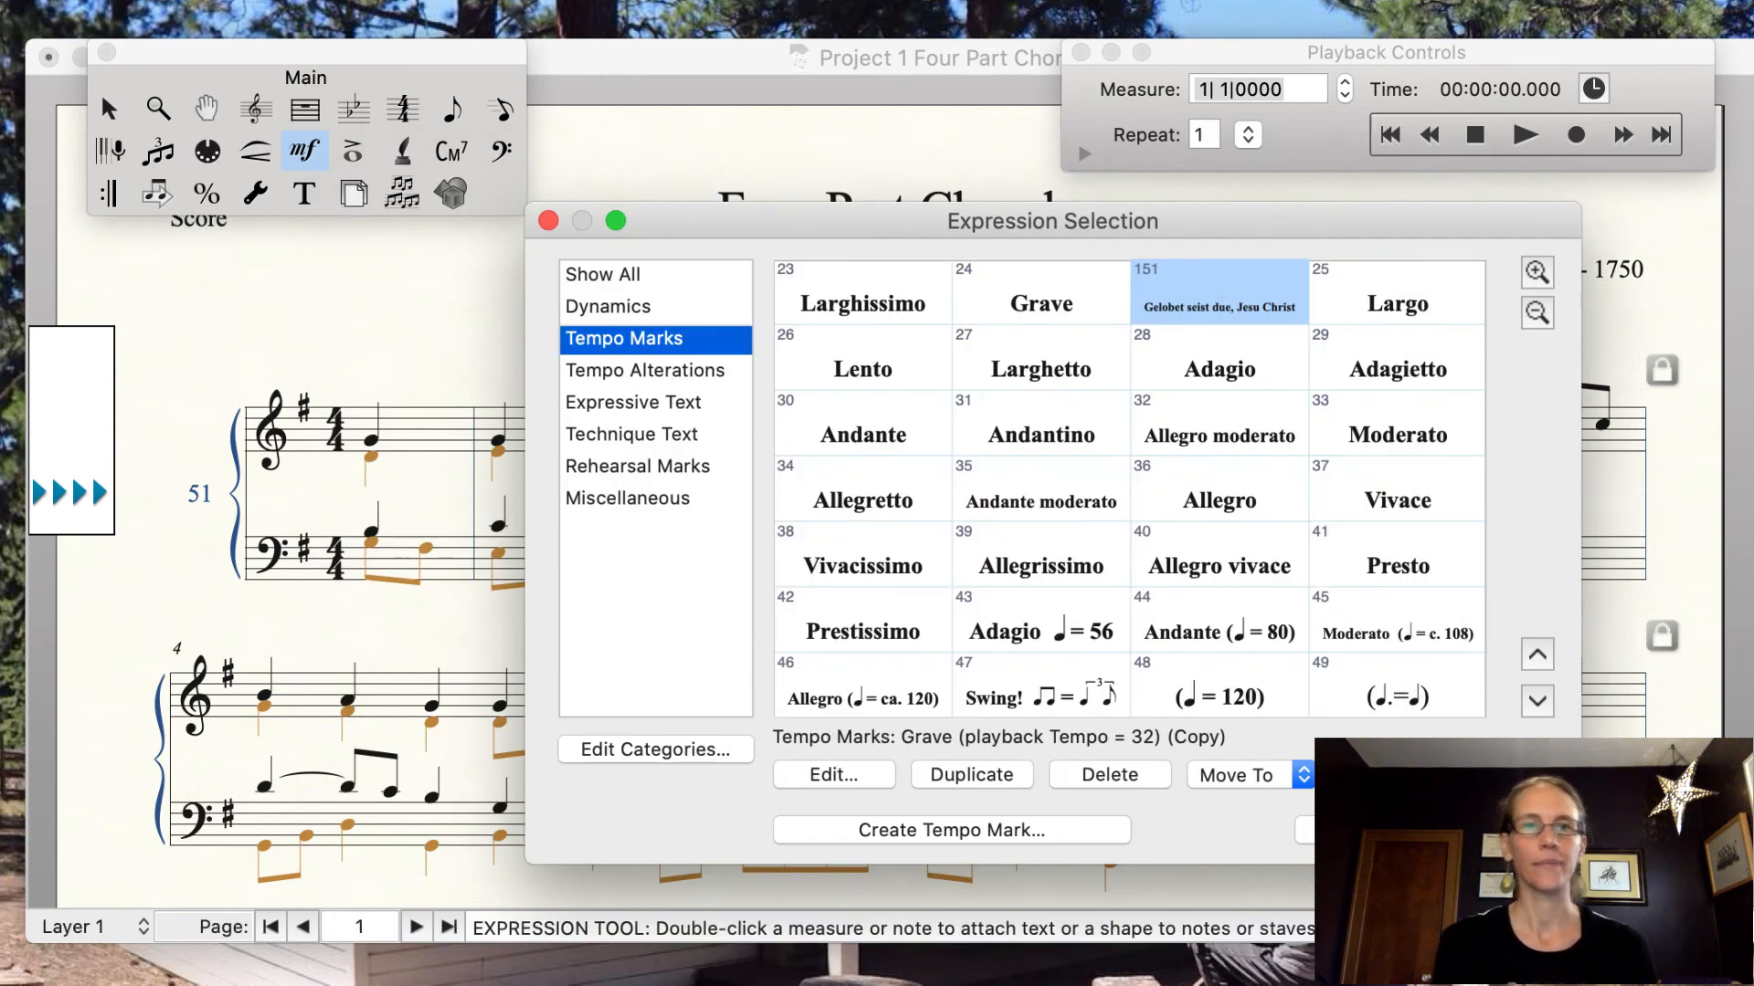
key(Return)
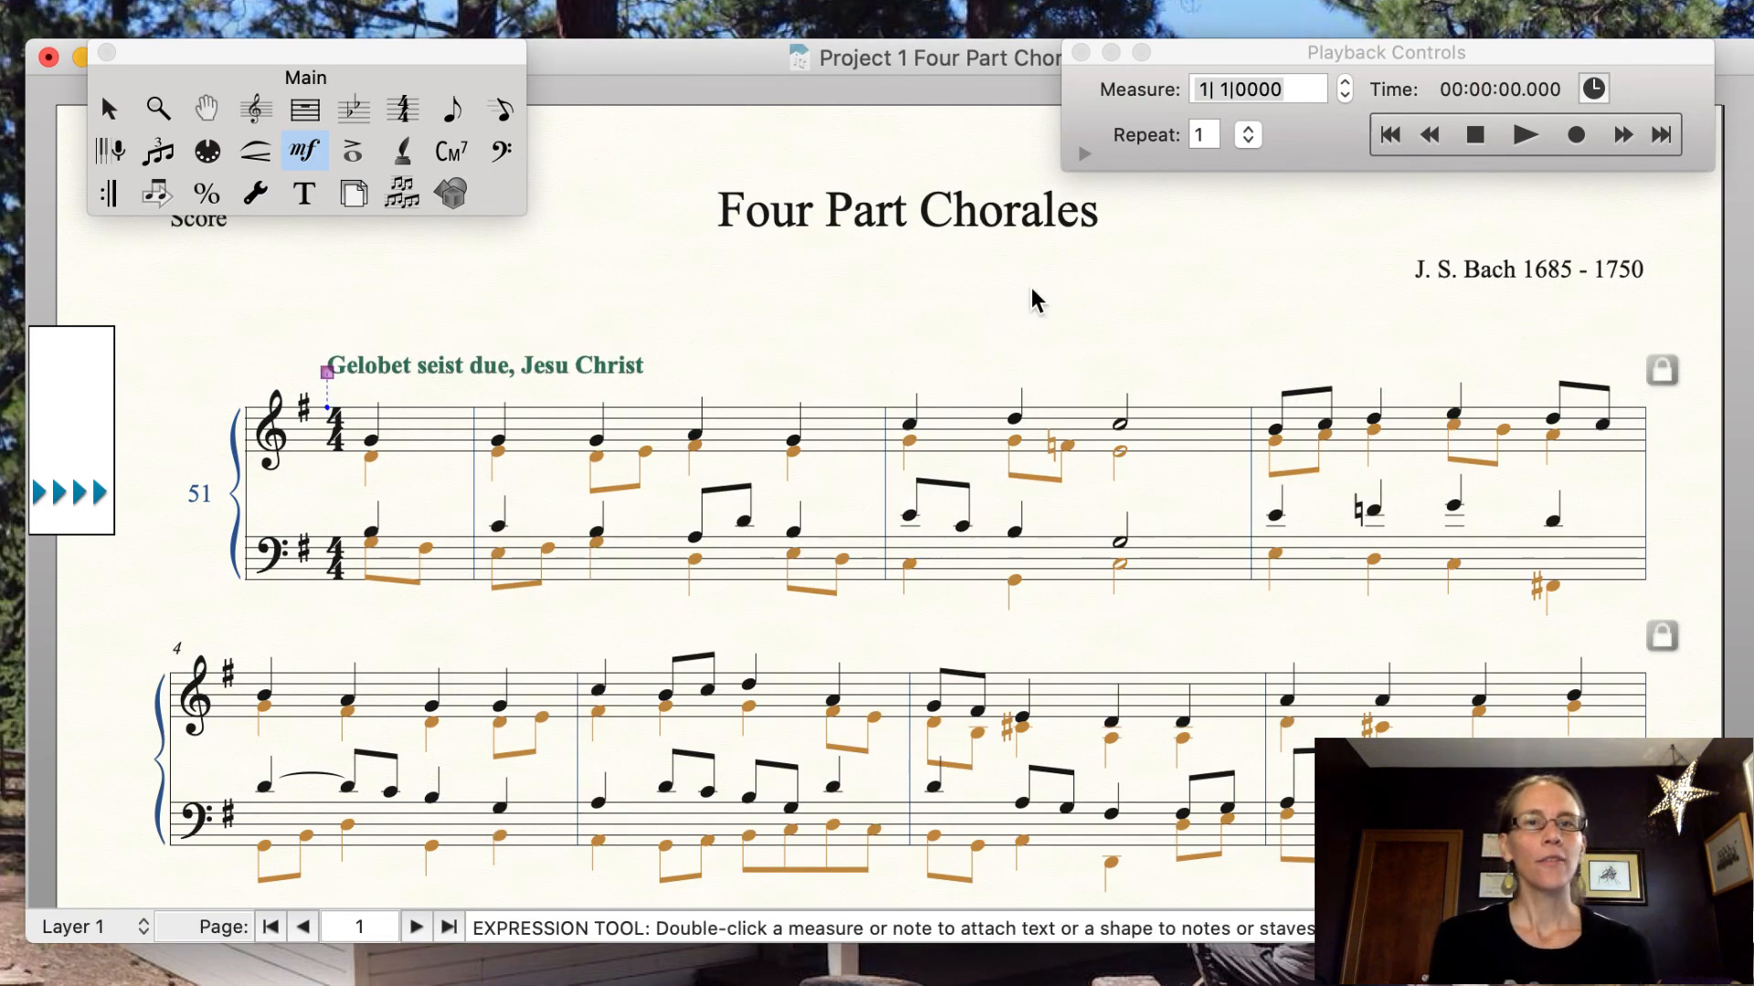
Add fermata articulations to the layer 1 half notes in the treble and bass staves at the end of measure 2.
click(354, 157)
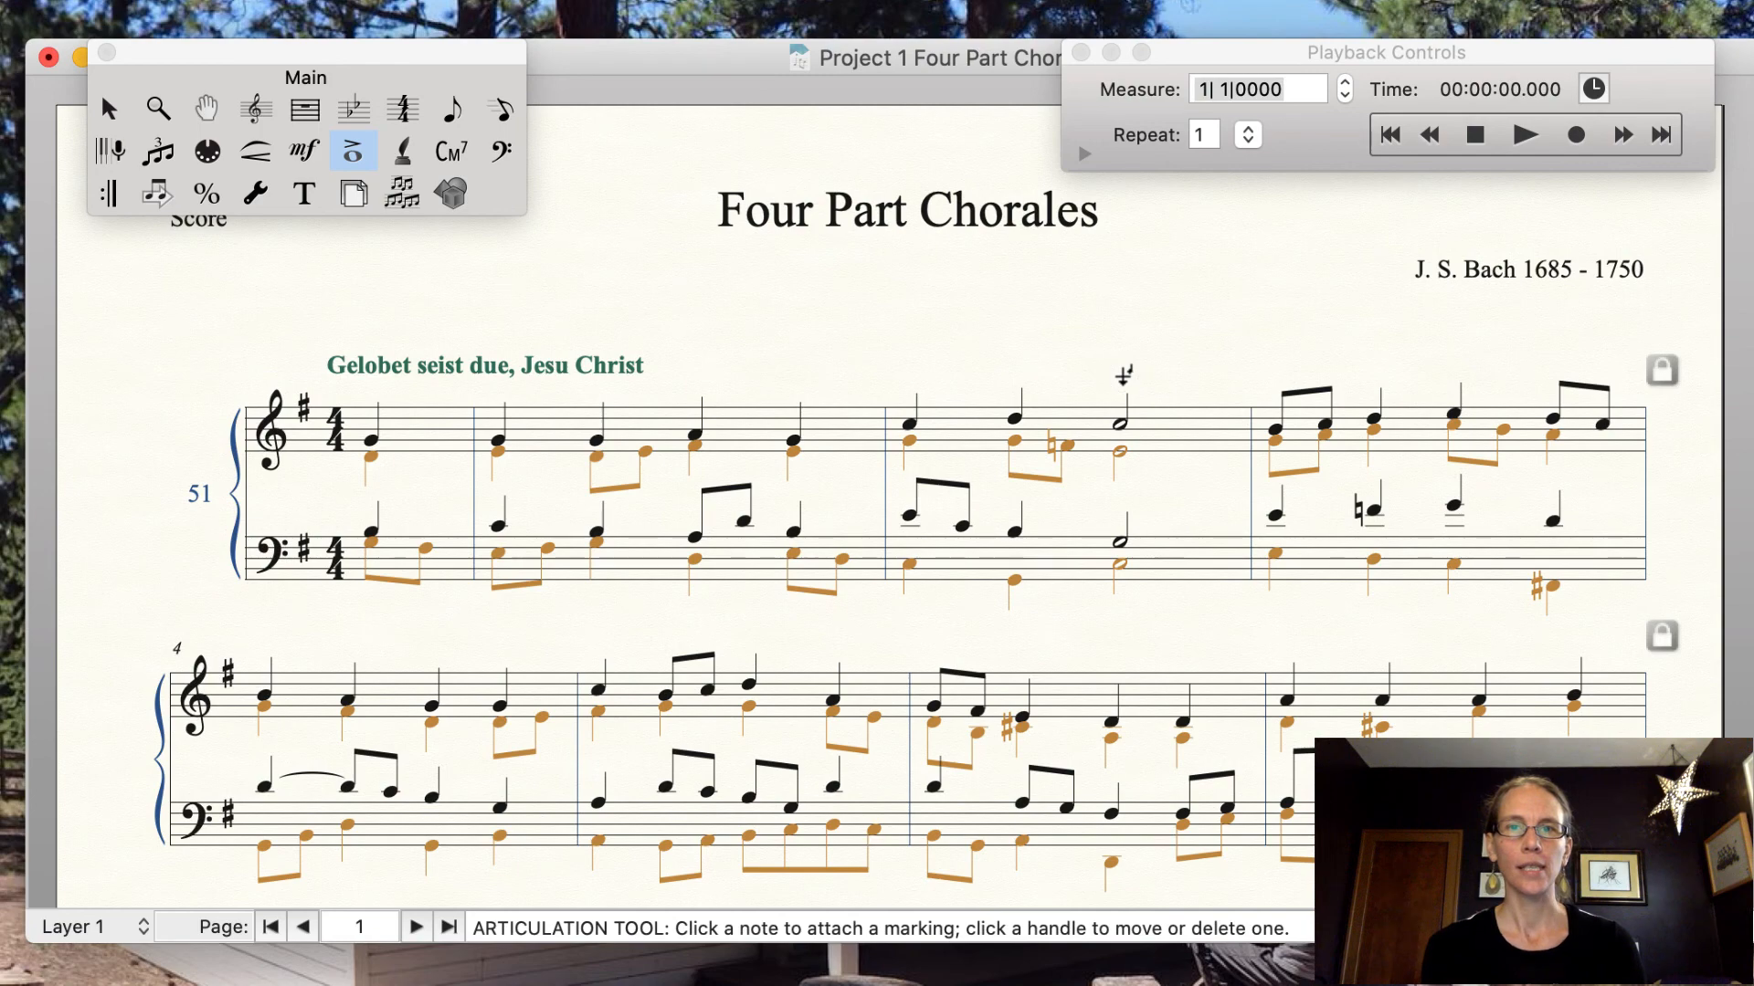
click(1123, 375)
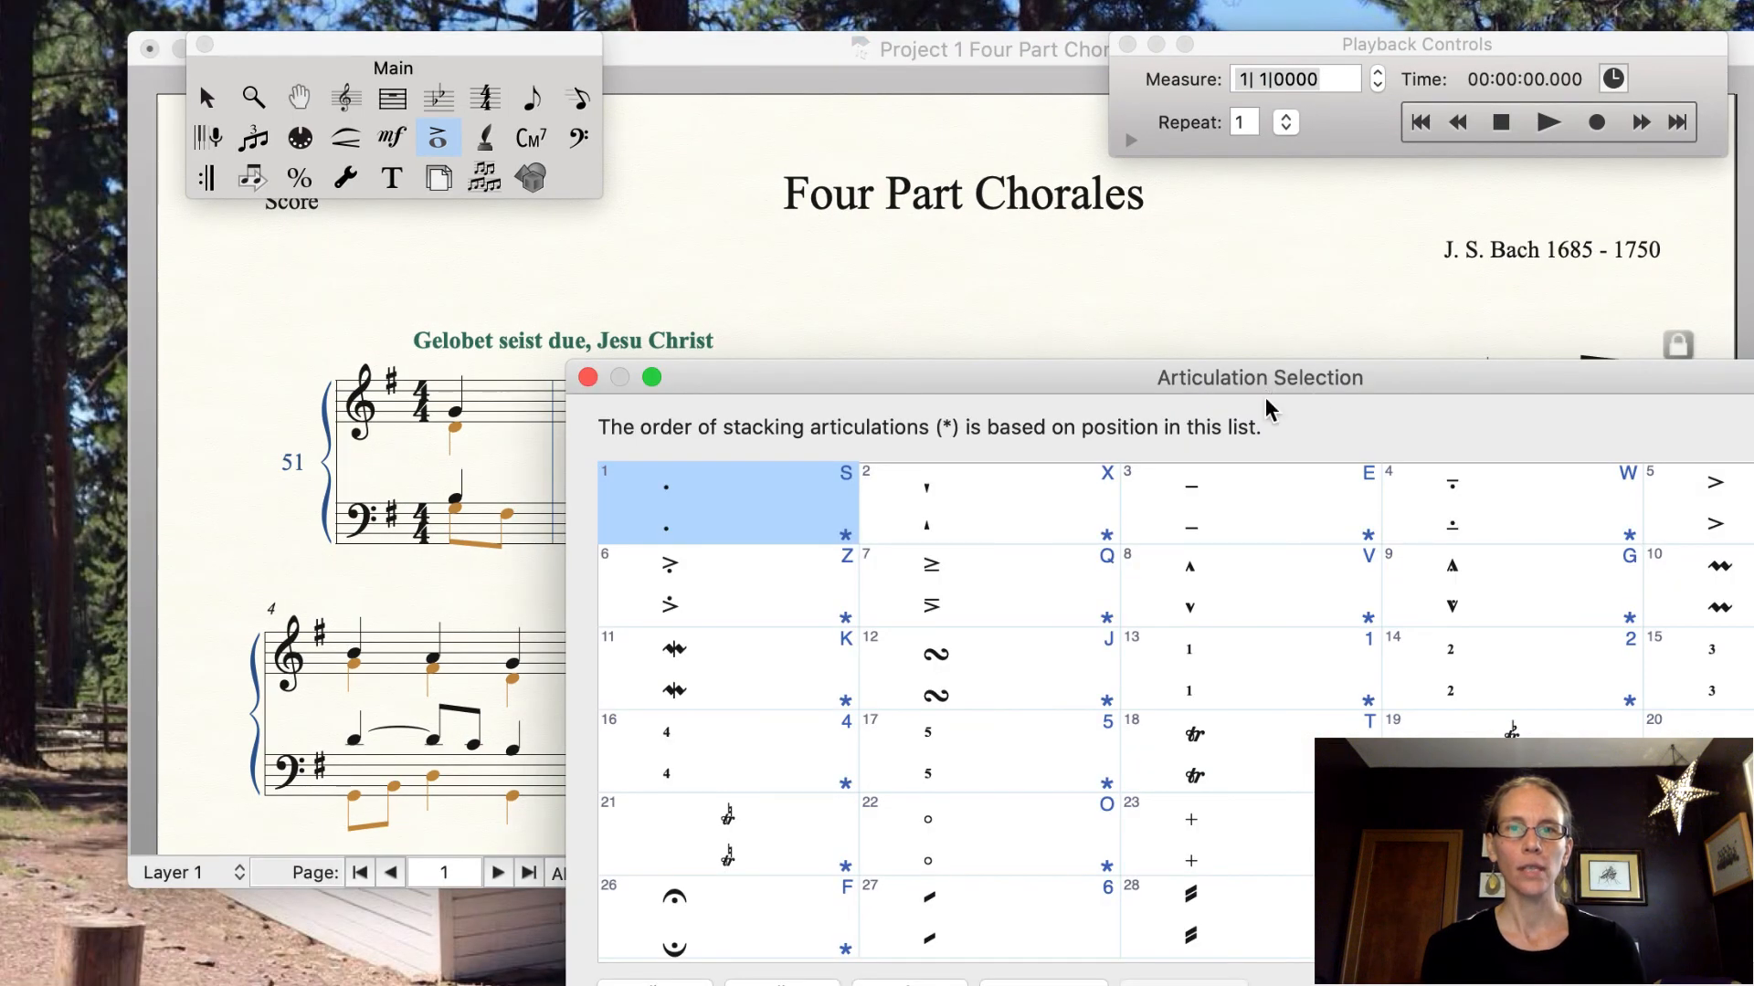
drag(1312, 378, 1077, 234)
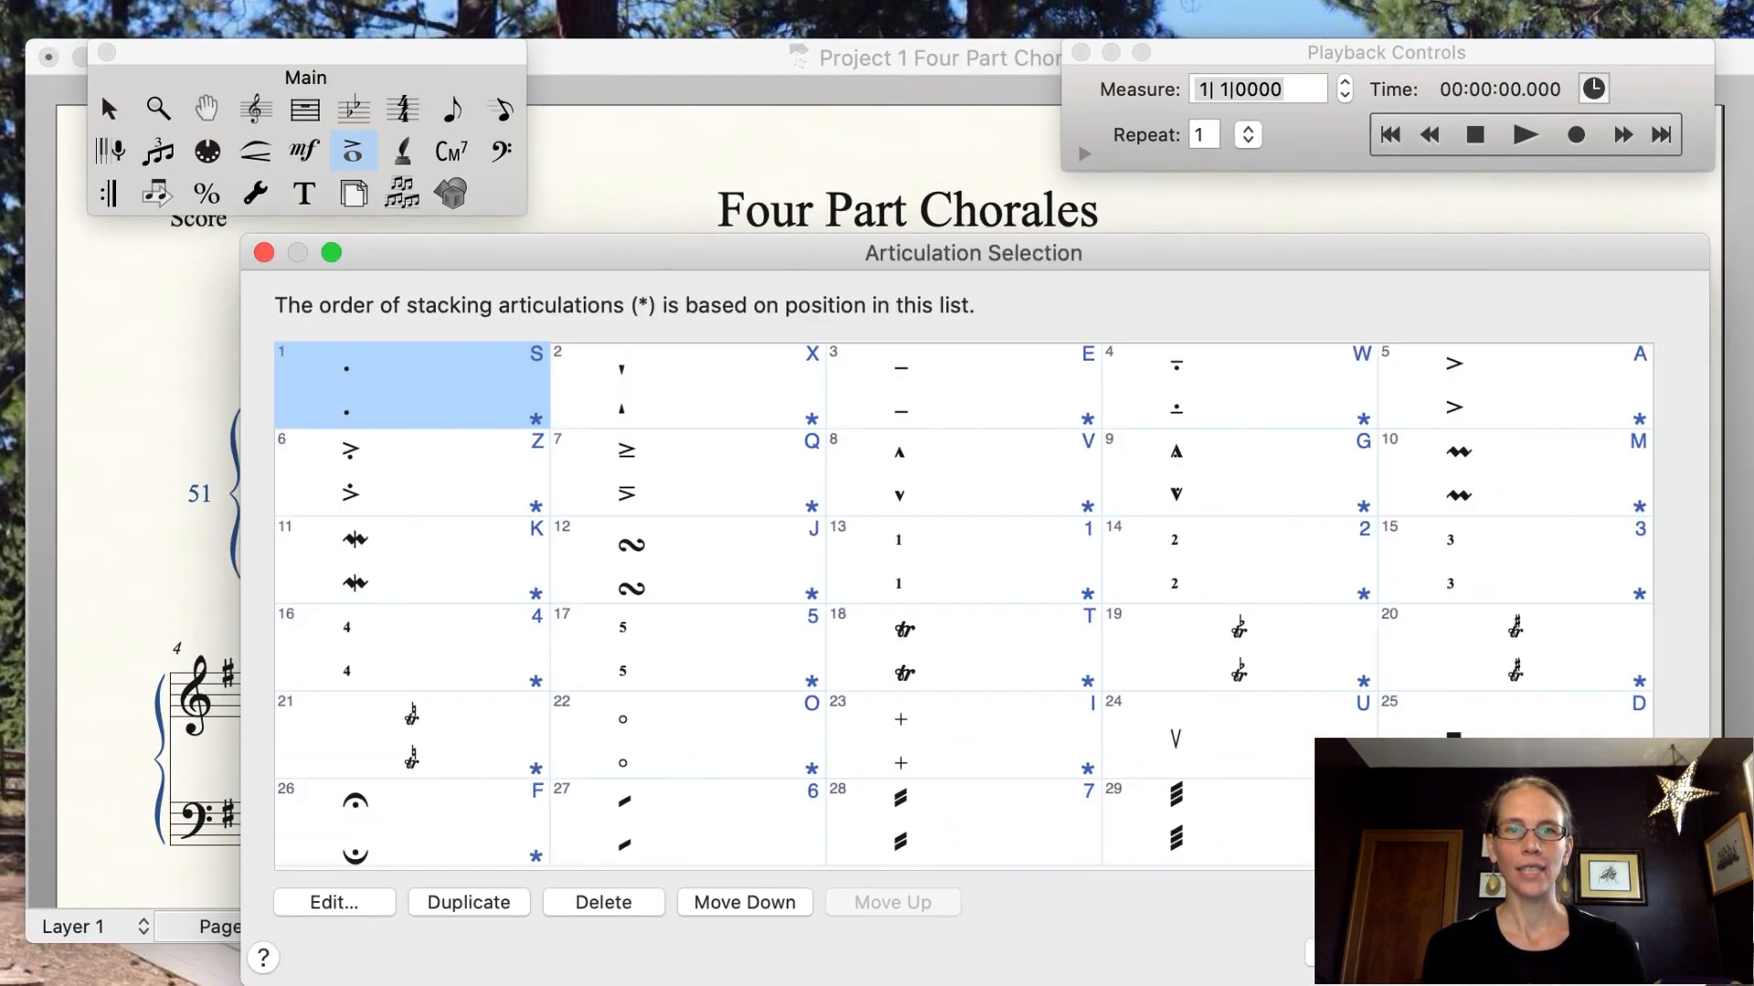
click(375, 825)
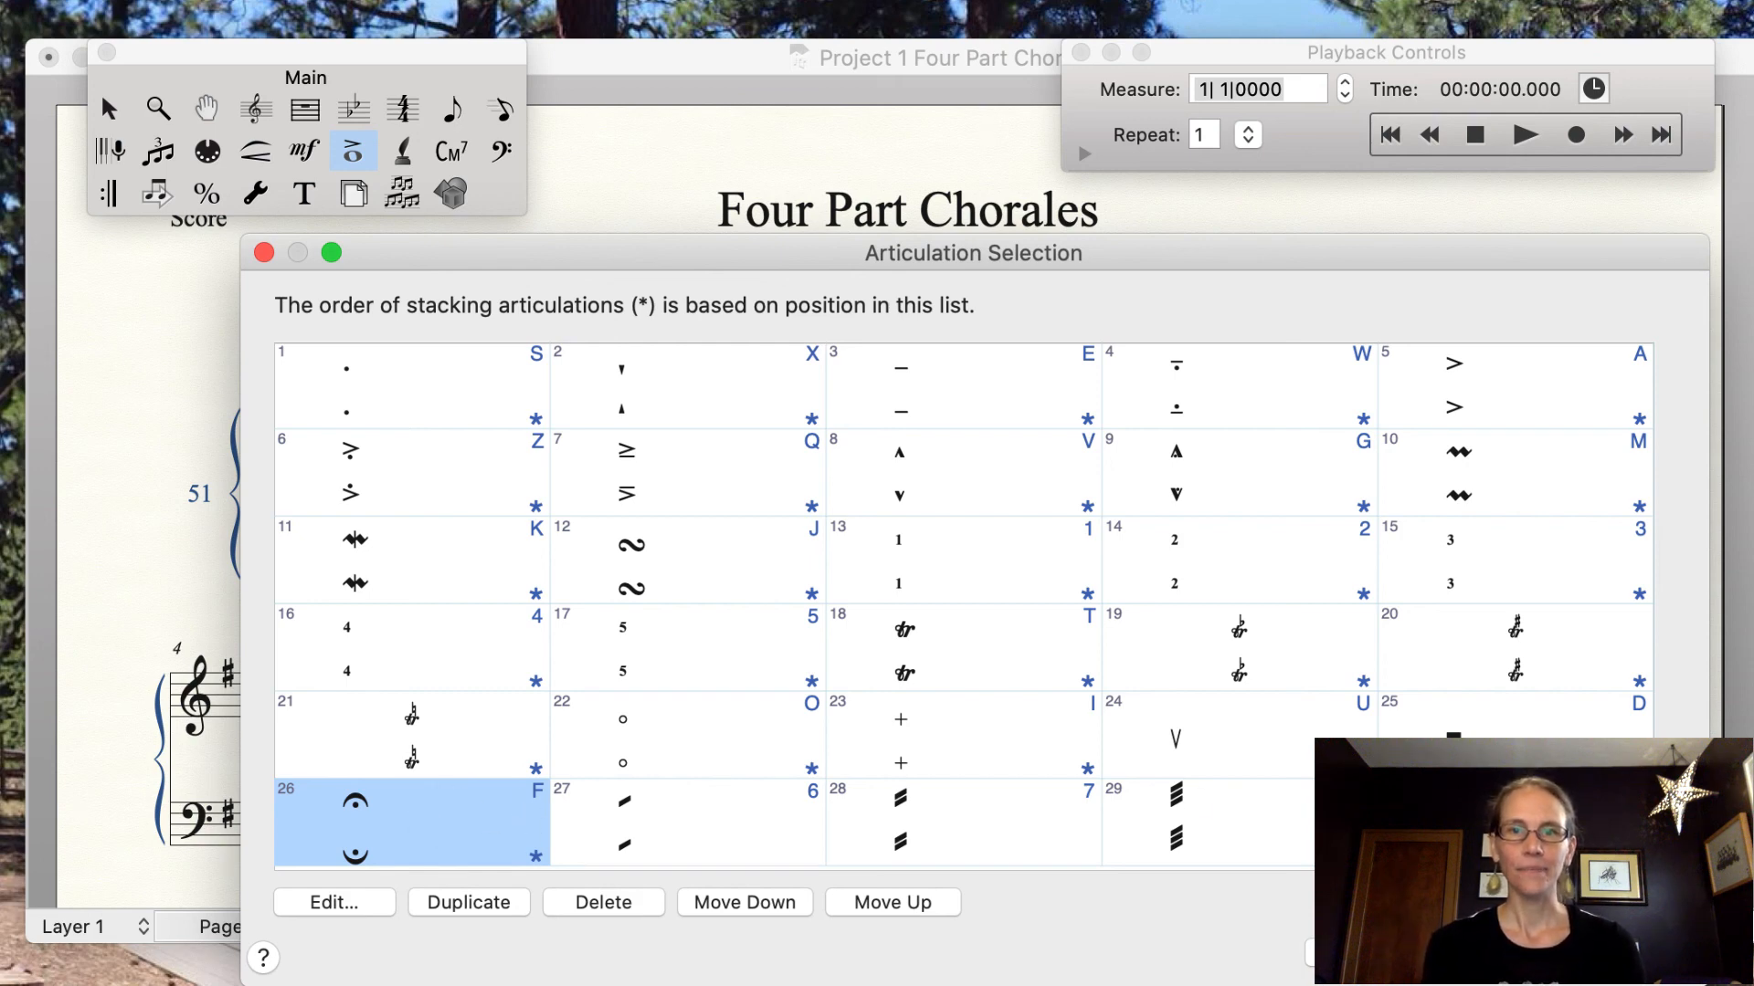
key(Return)
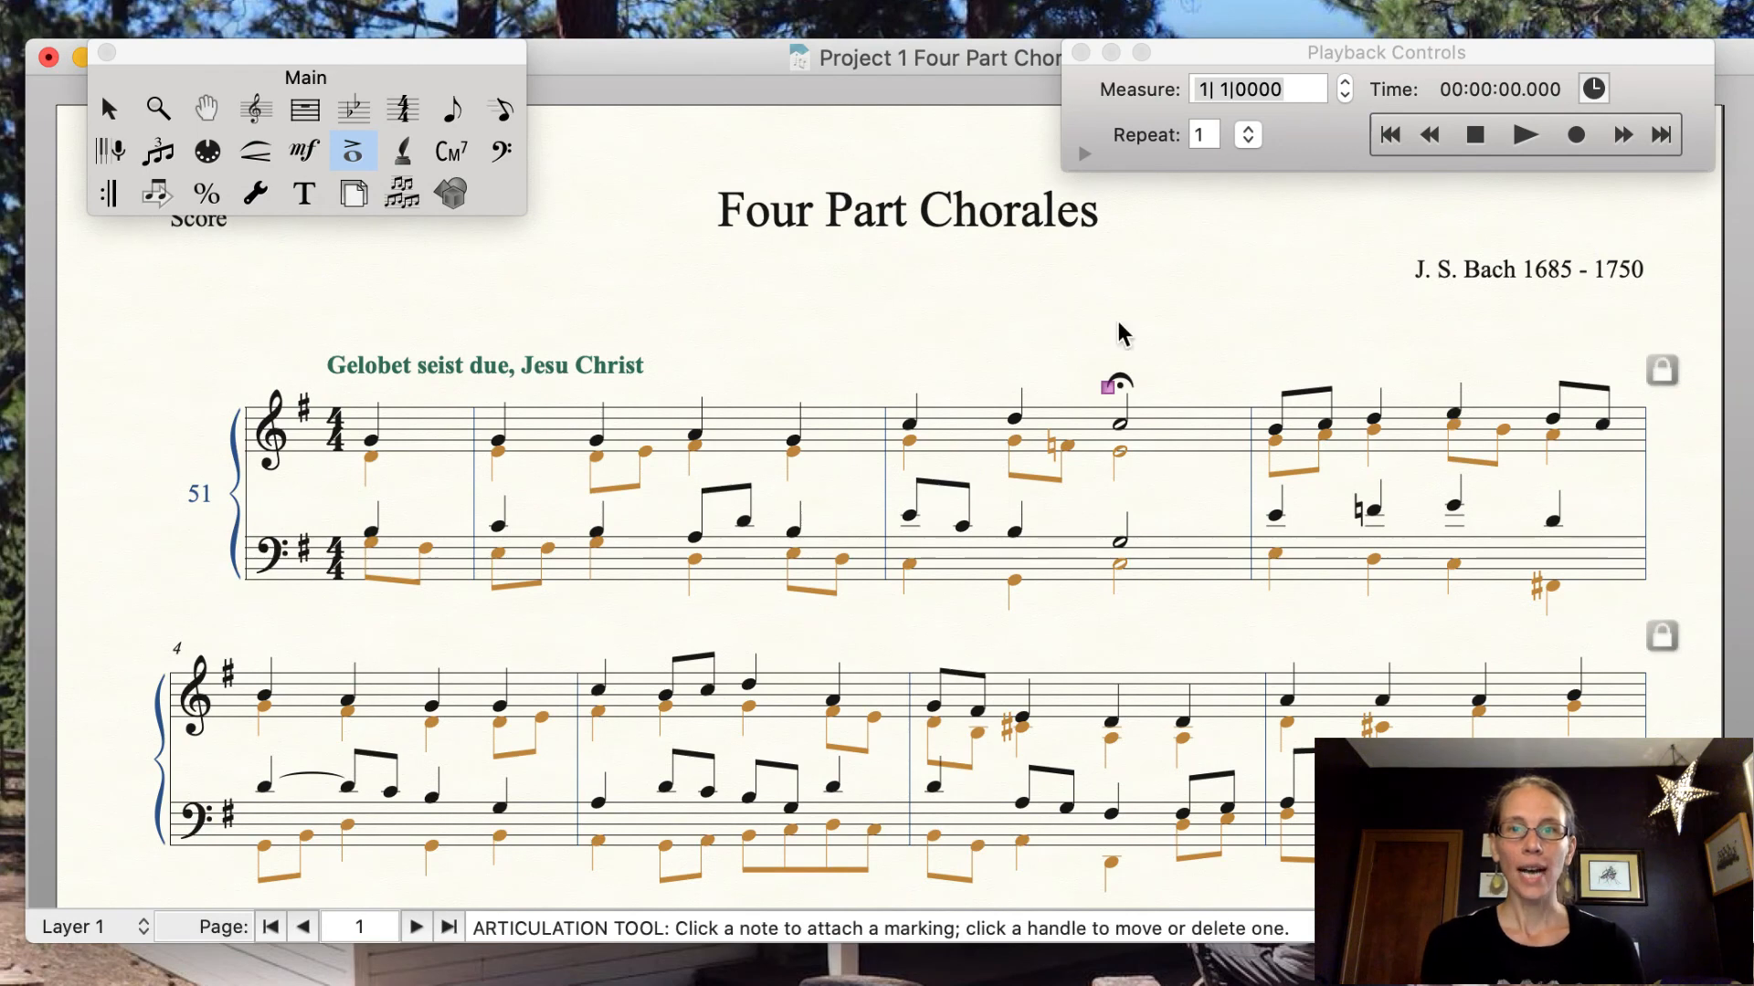
click(1121, 617)
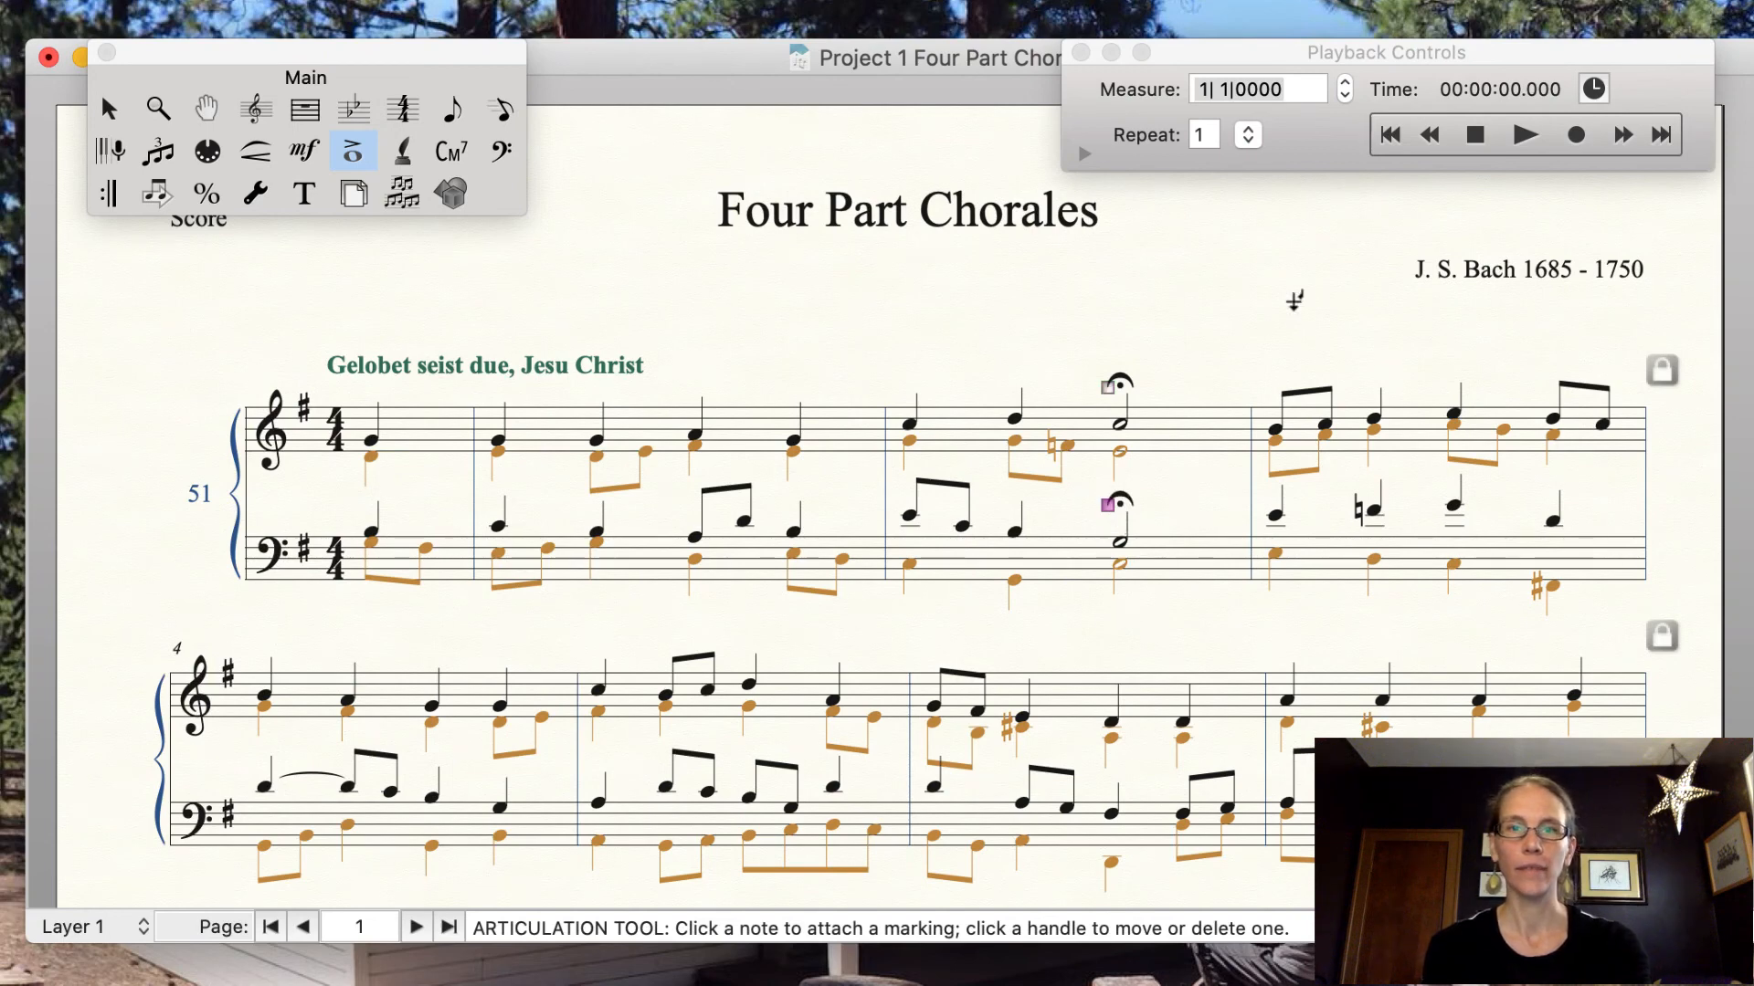
Add fermatas to the first, third and fourth soprano notes of measure 1 and the first soprano note of measure 2.
click(916, 376)
click(786, 387)
click(692, 384)
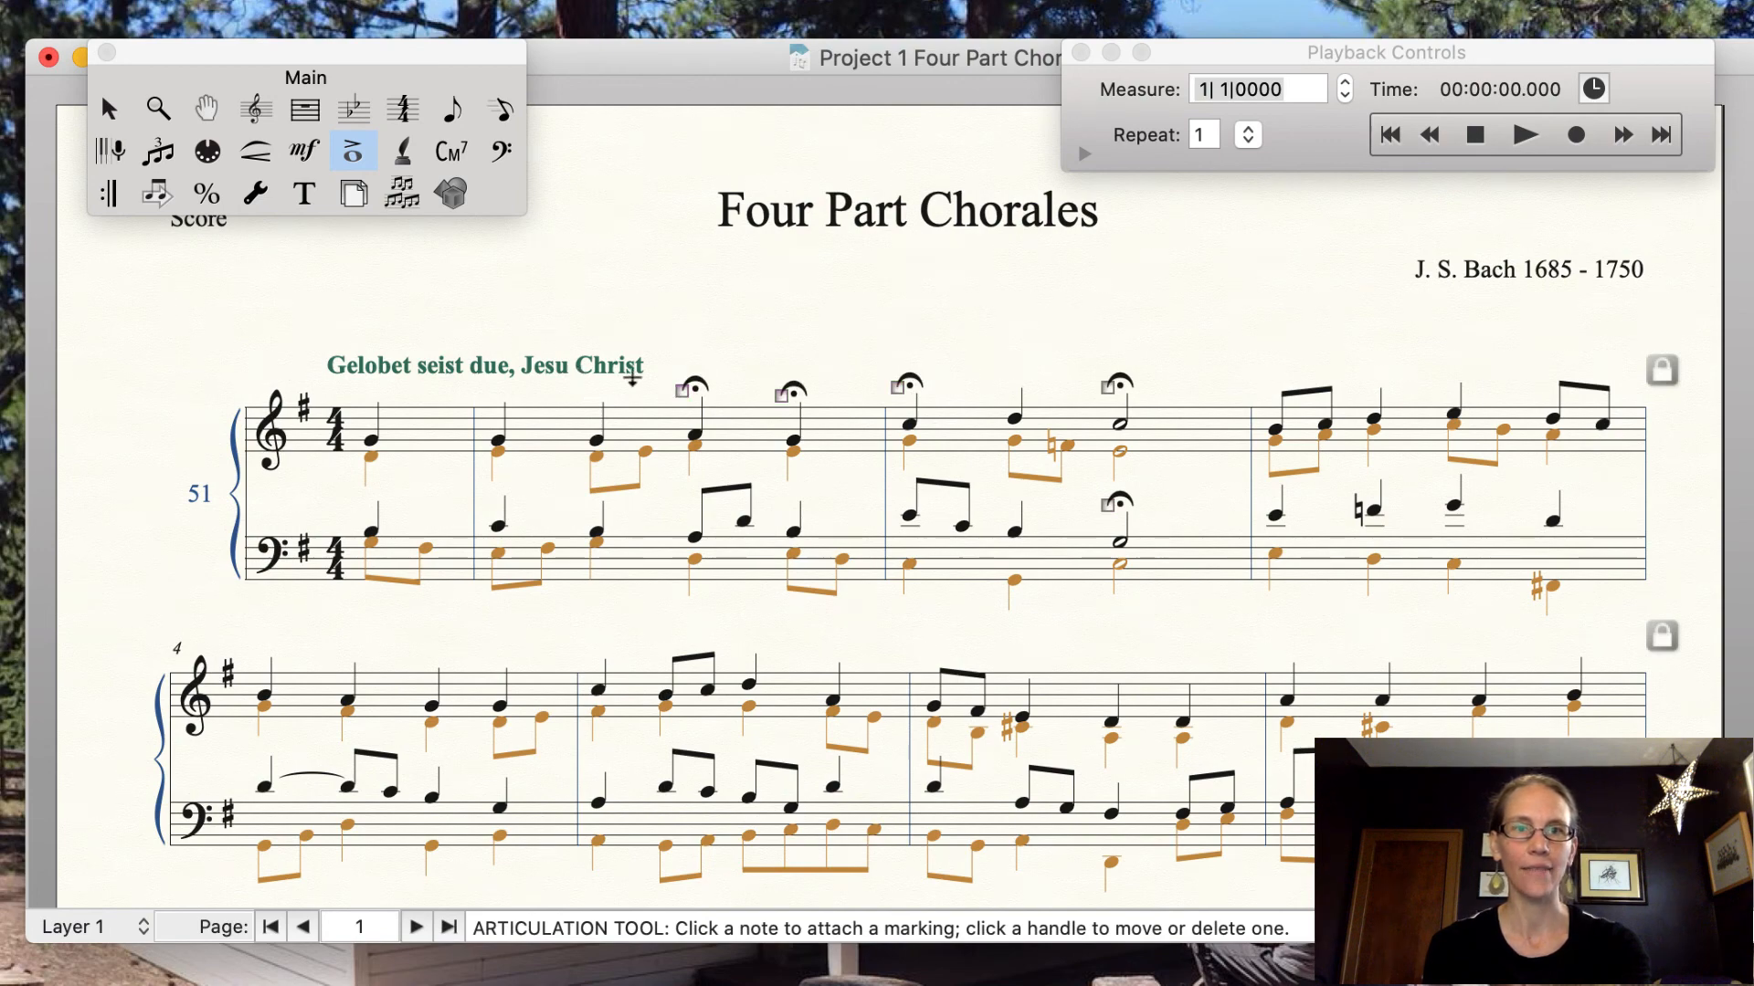
click(497, 385)
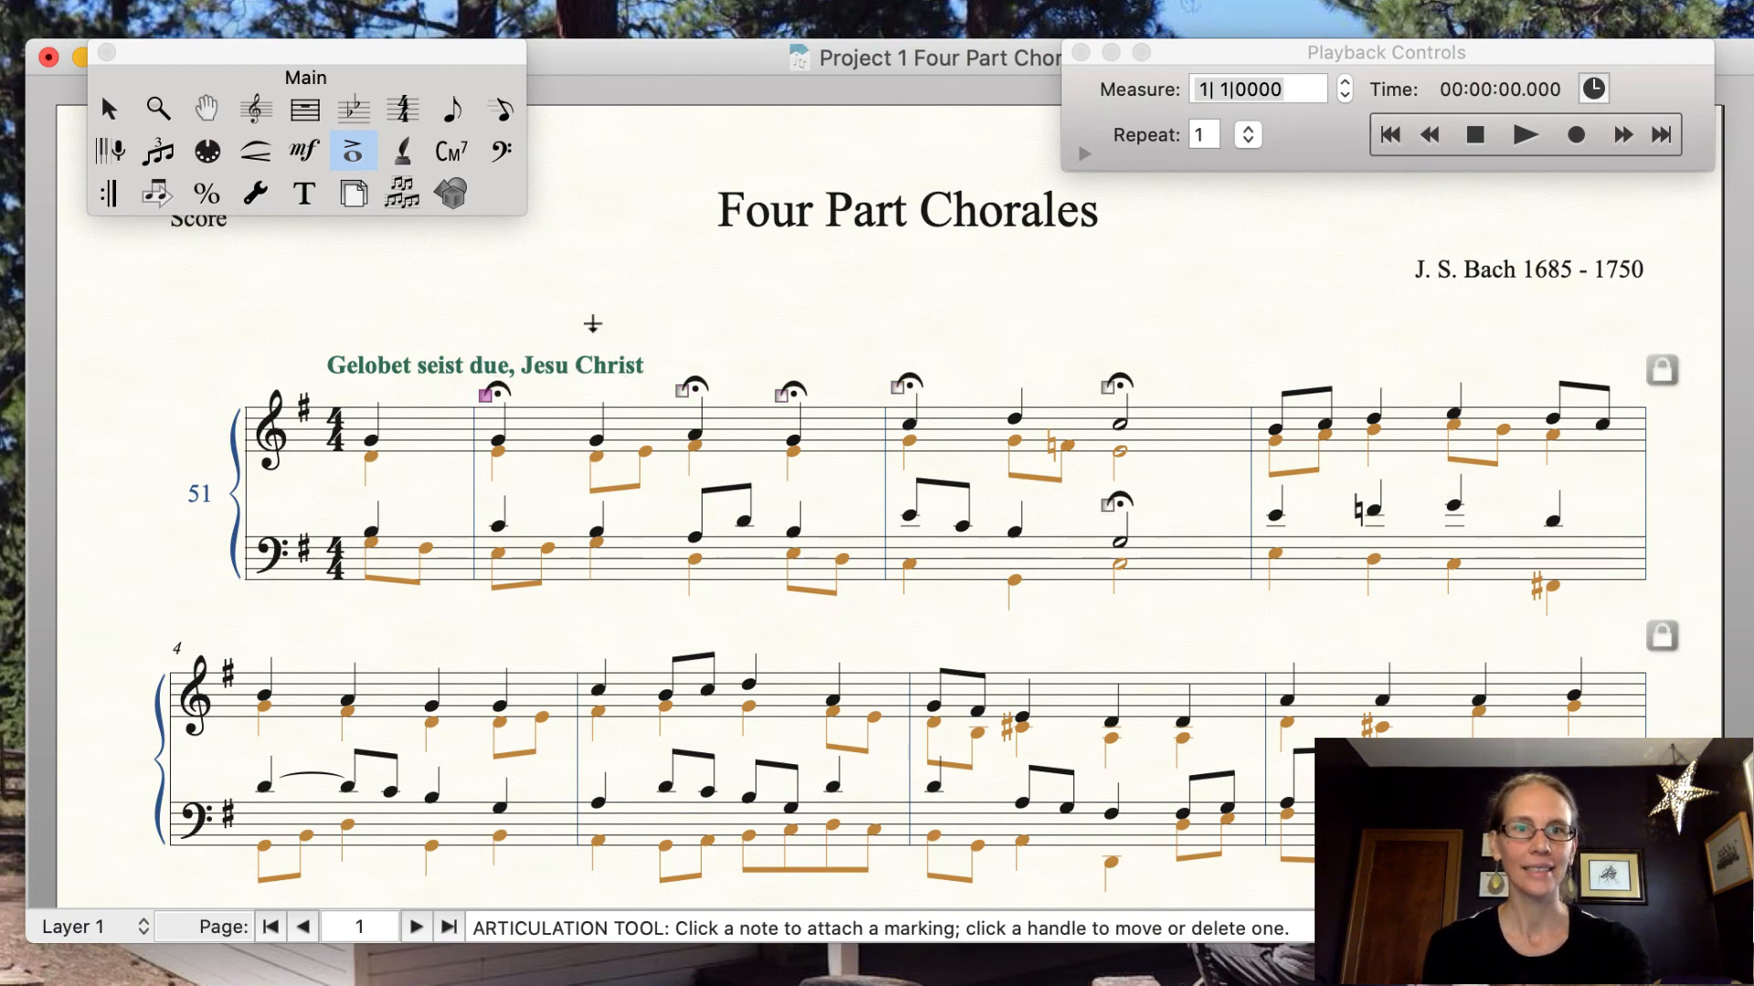
Select the four extra soprano fermatas in measures 1 and 2 together and delete them.
drag(455, 315, 882, 461)
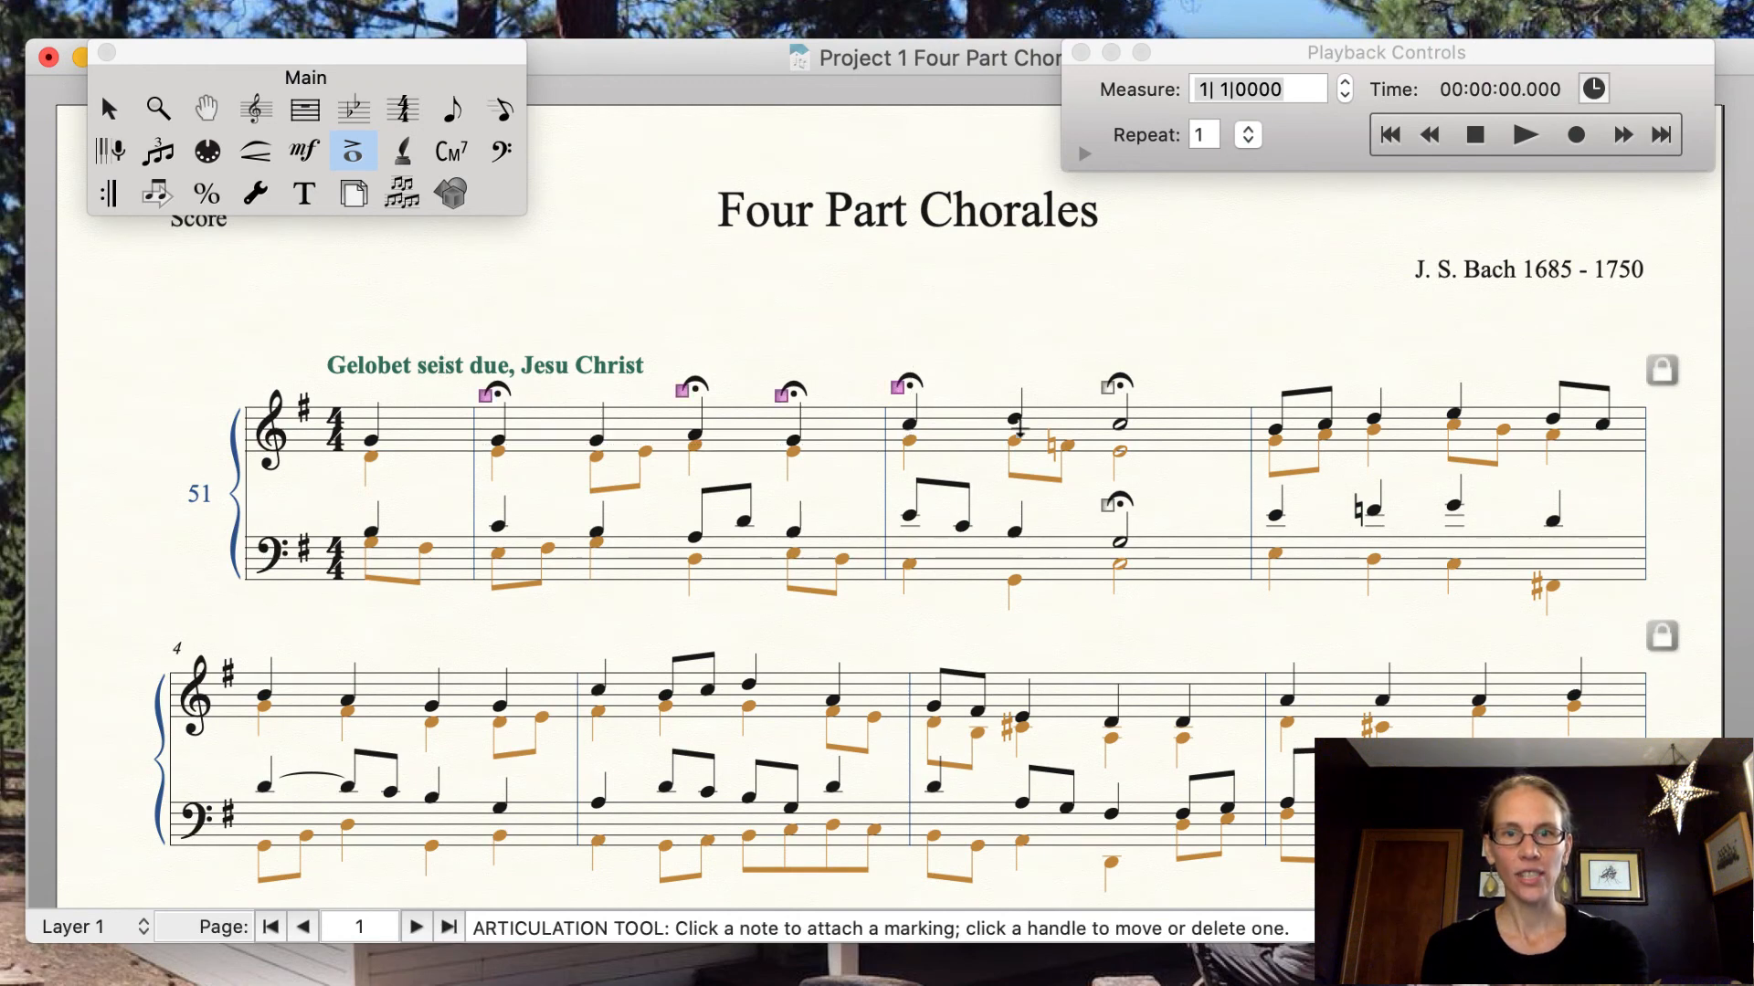
shift+click(898, 387)
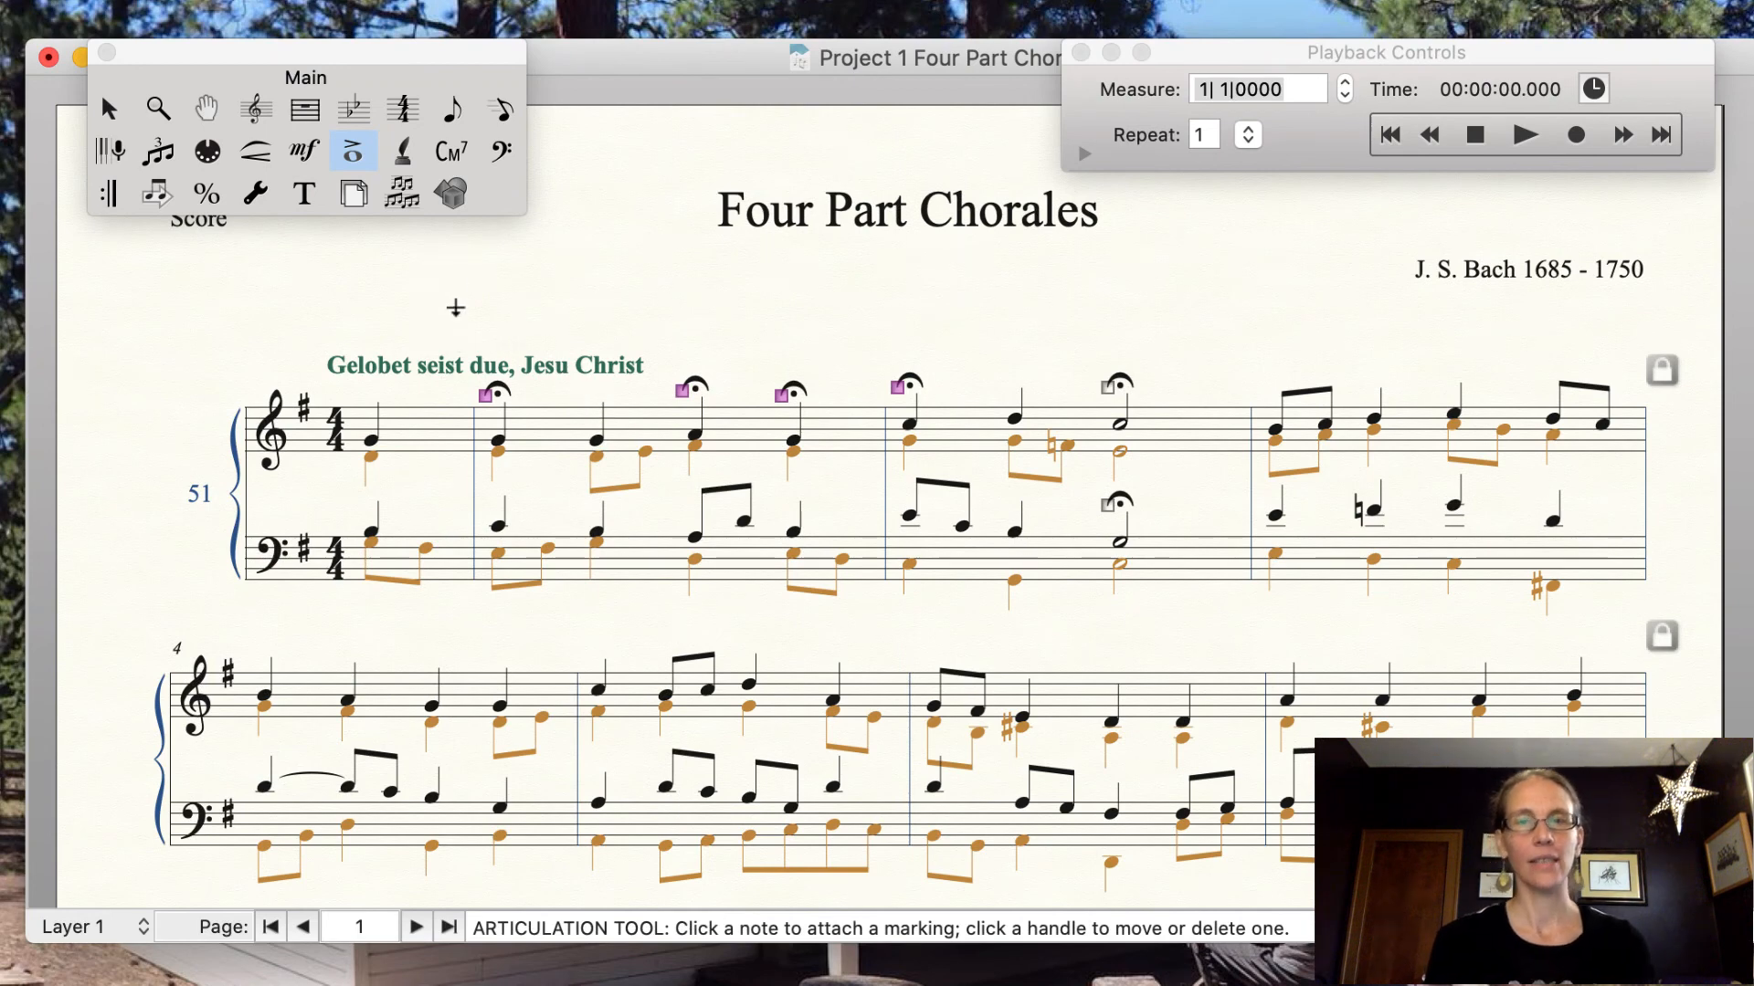
click(572, 332)
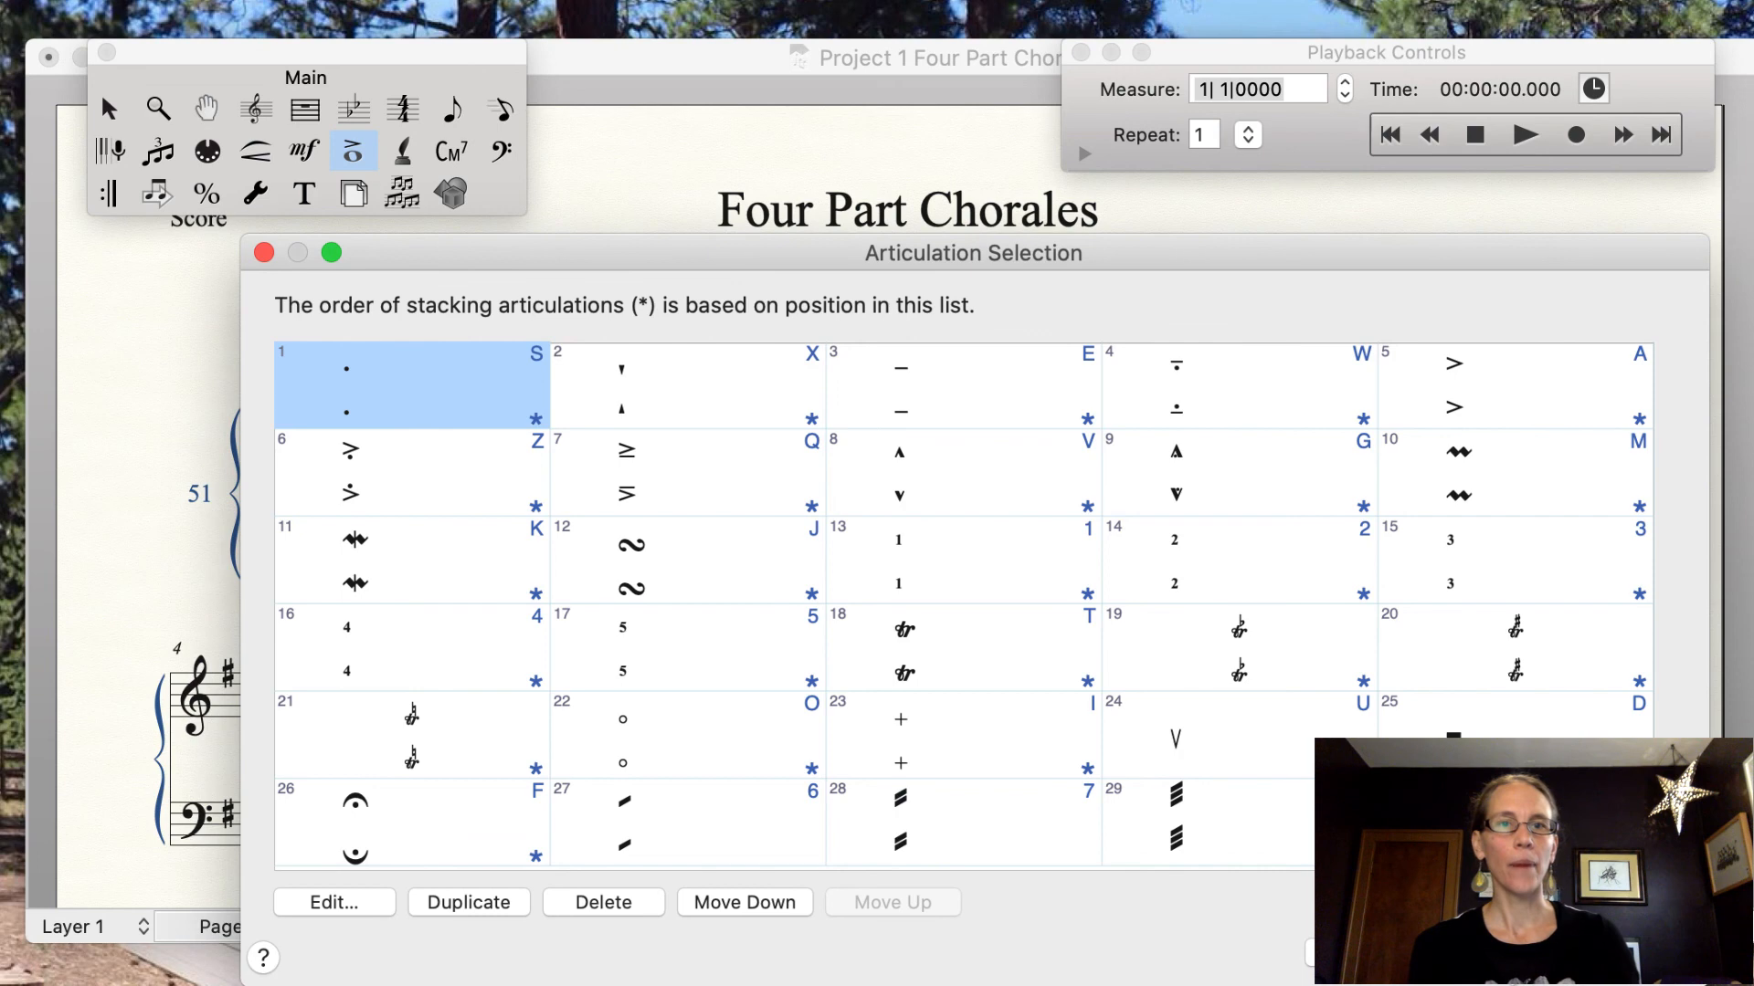
key(Escape)
drag(444, 290, 963, 460)
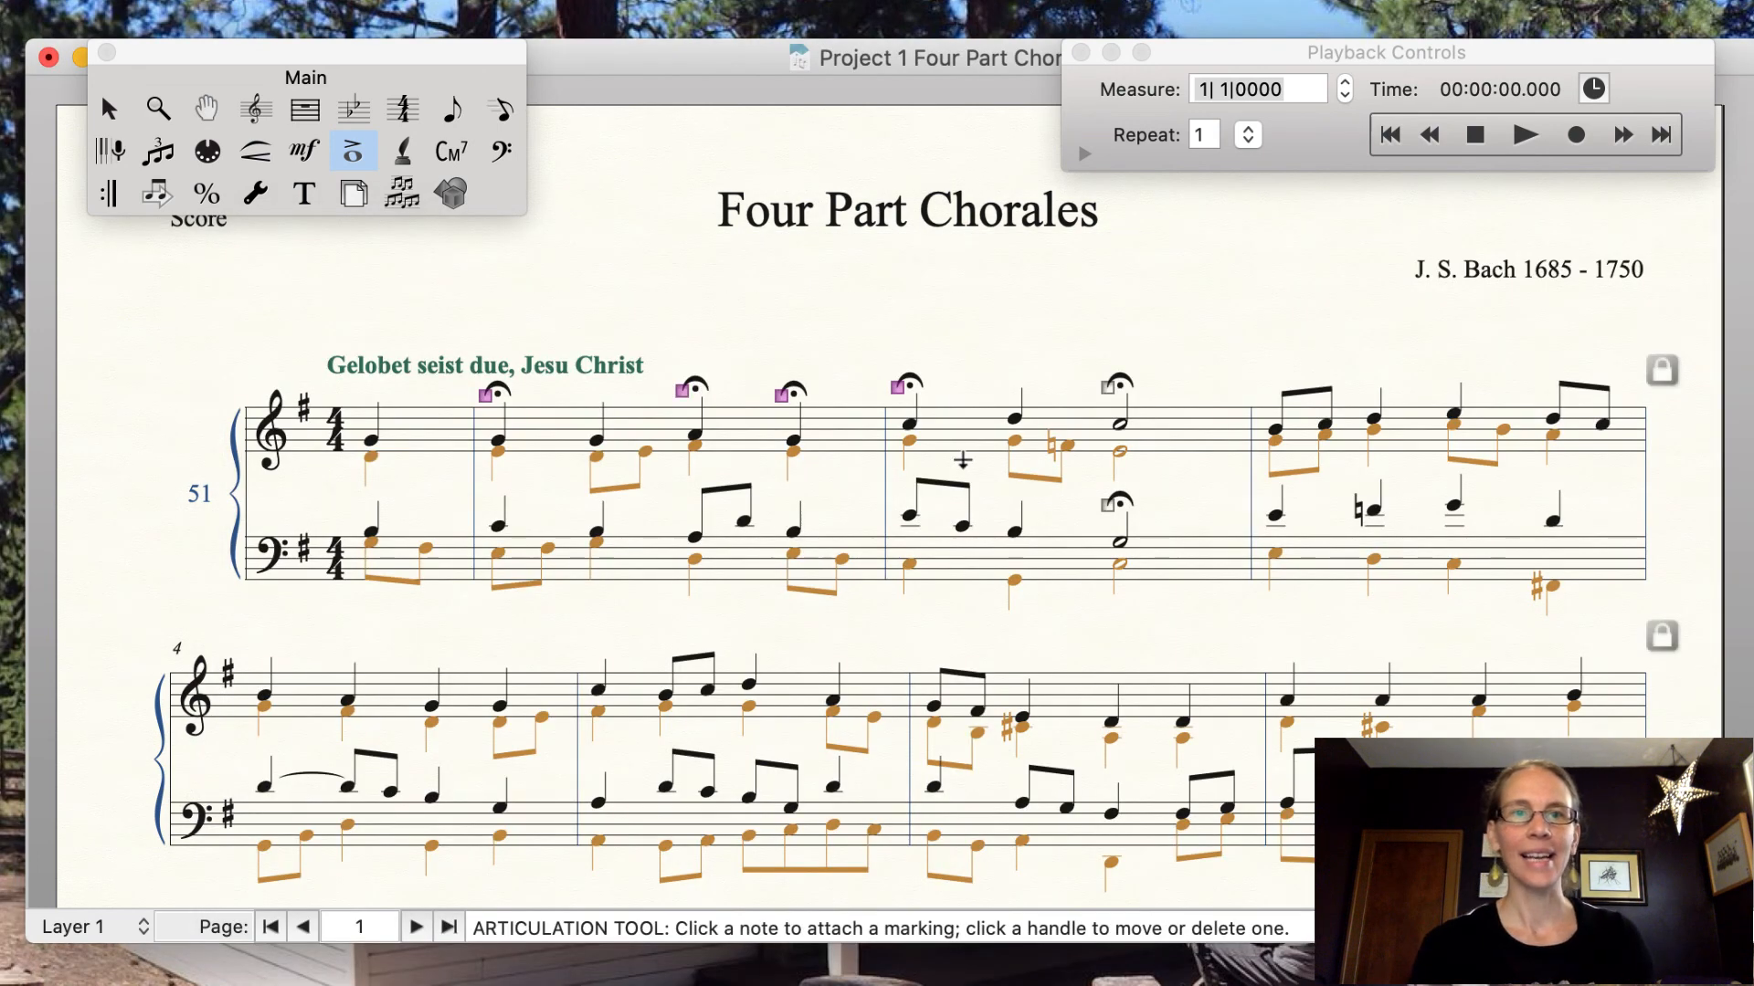
key(Delete)
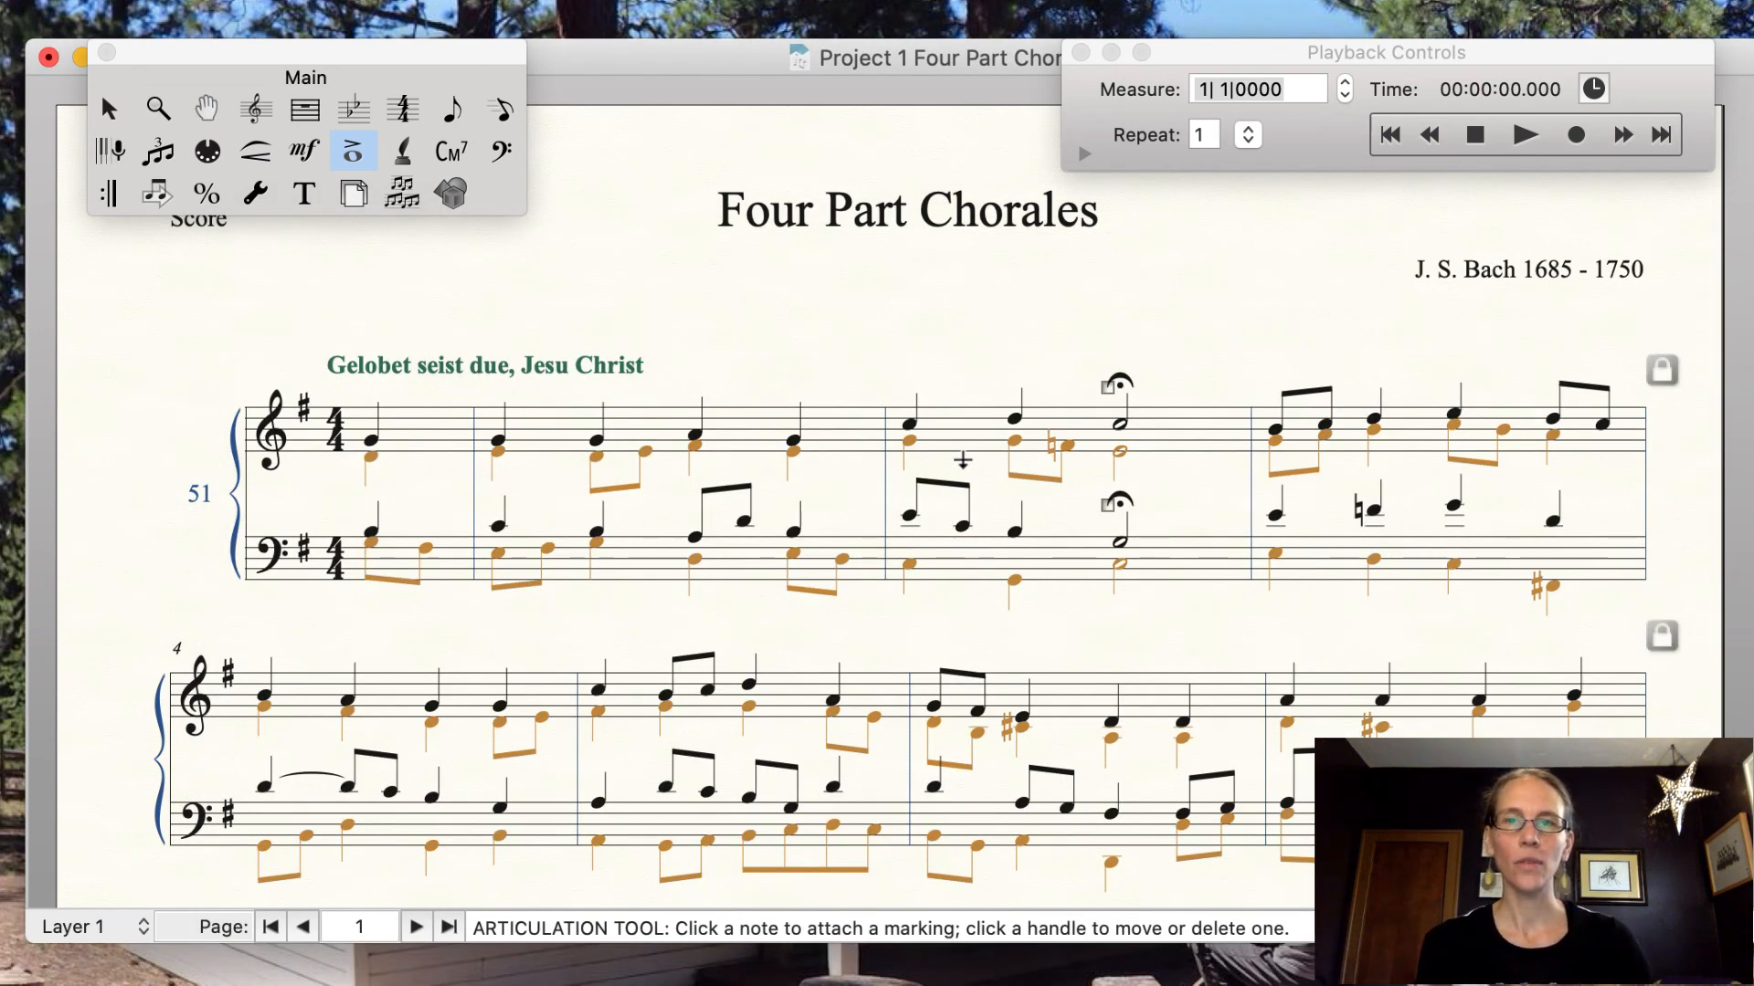
Move the treble fermata in measure 2 slightly higher above its half note.
mouse_move(1110, 388)
mouse_down()
mouse_move(1108, 584)
mouse_move(1110, 366)
mouse_move(1104, 630)
mouse_move(1112, 361)
mouse_up()
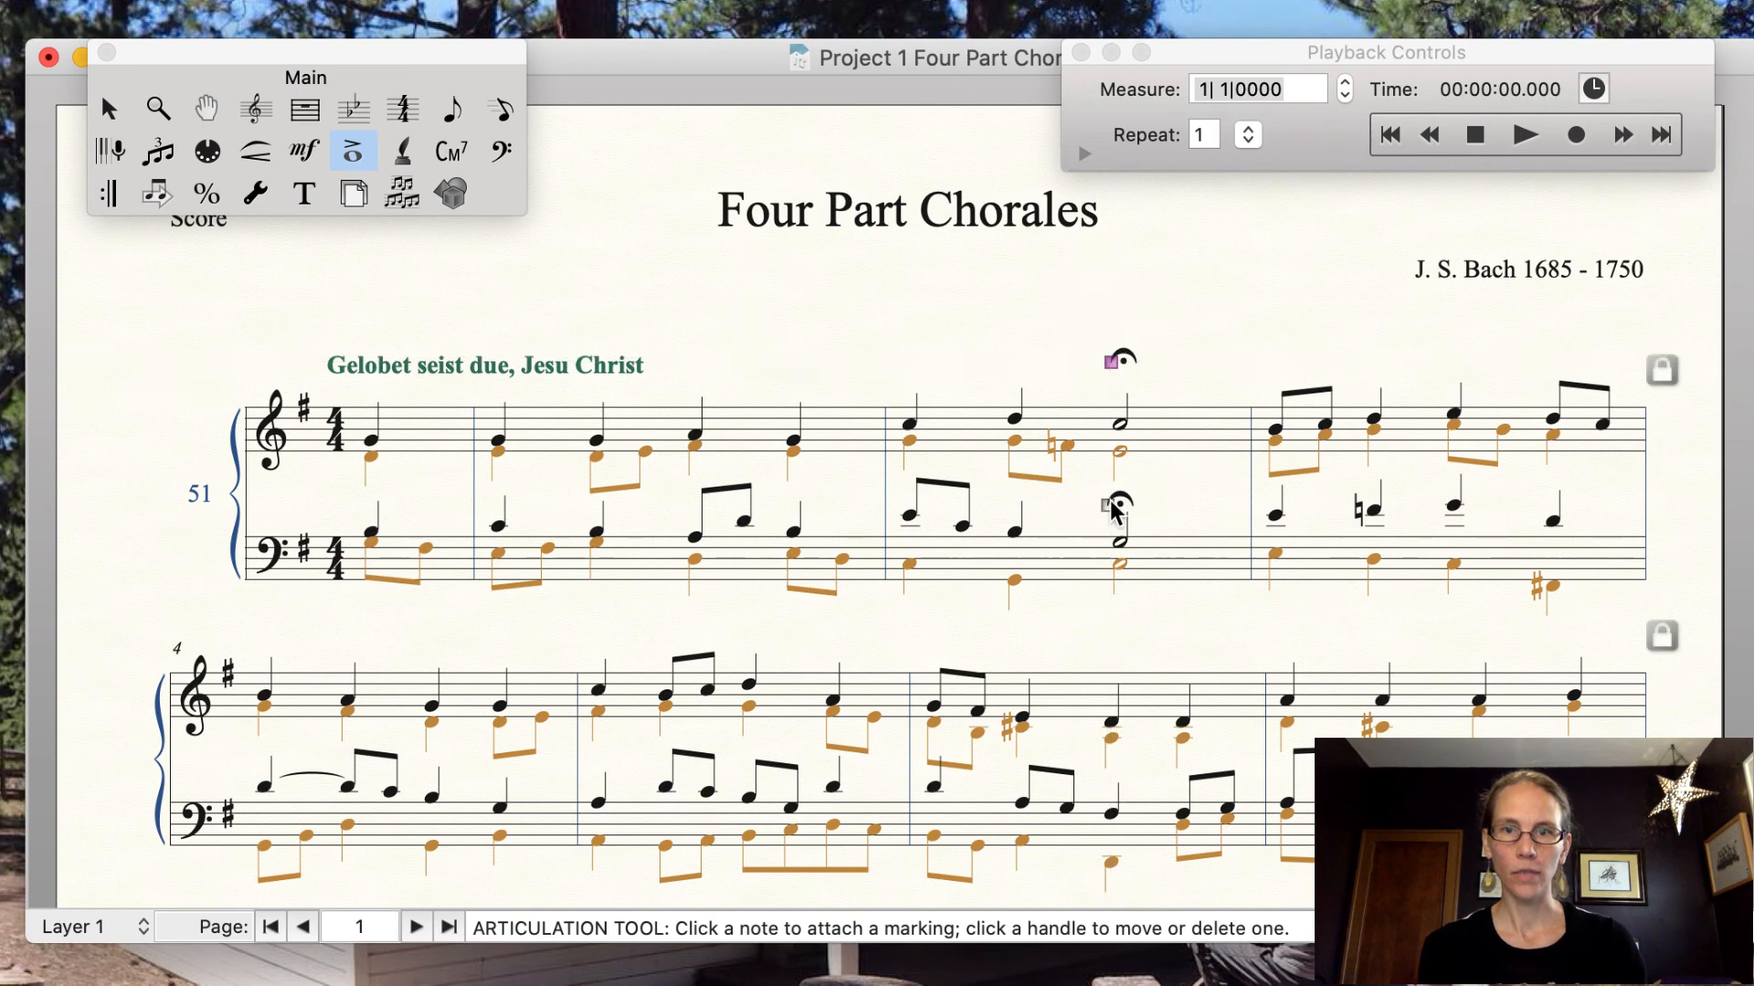
Move the bass fermata in measure 2 below the bass staff and lower the treble fermata closer to its half note.
drag(1112, 511, 1110, 612)
drag(1113, 362, 1110, 374)
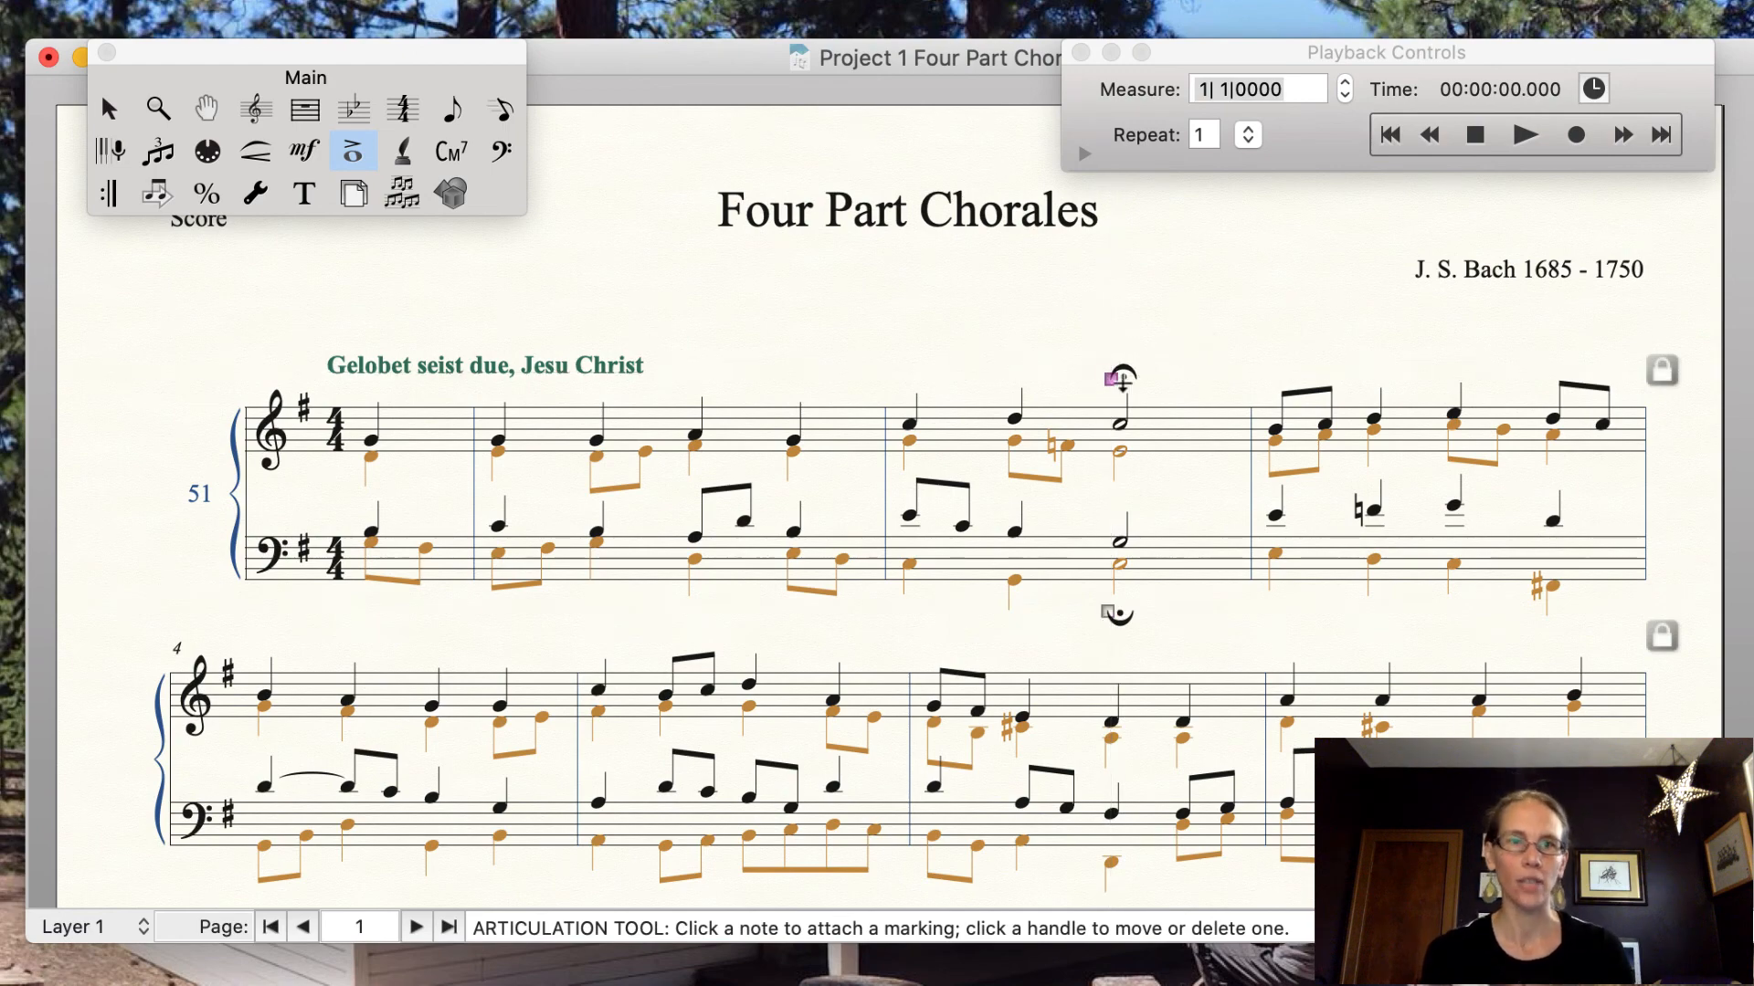
Move the chorale title expression "Gelobet seist due, Jesu Christ" slightly up and to the left, away from the treble staff.
click(109, 109)
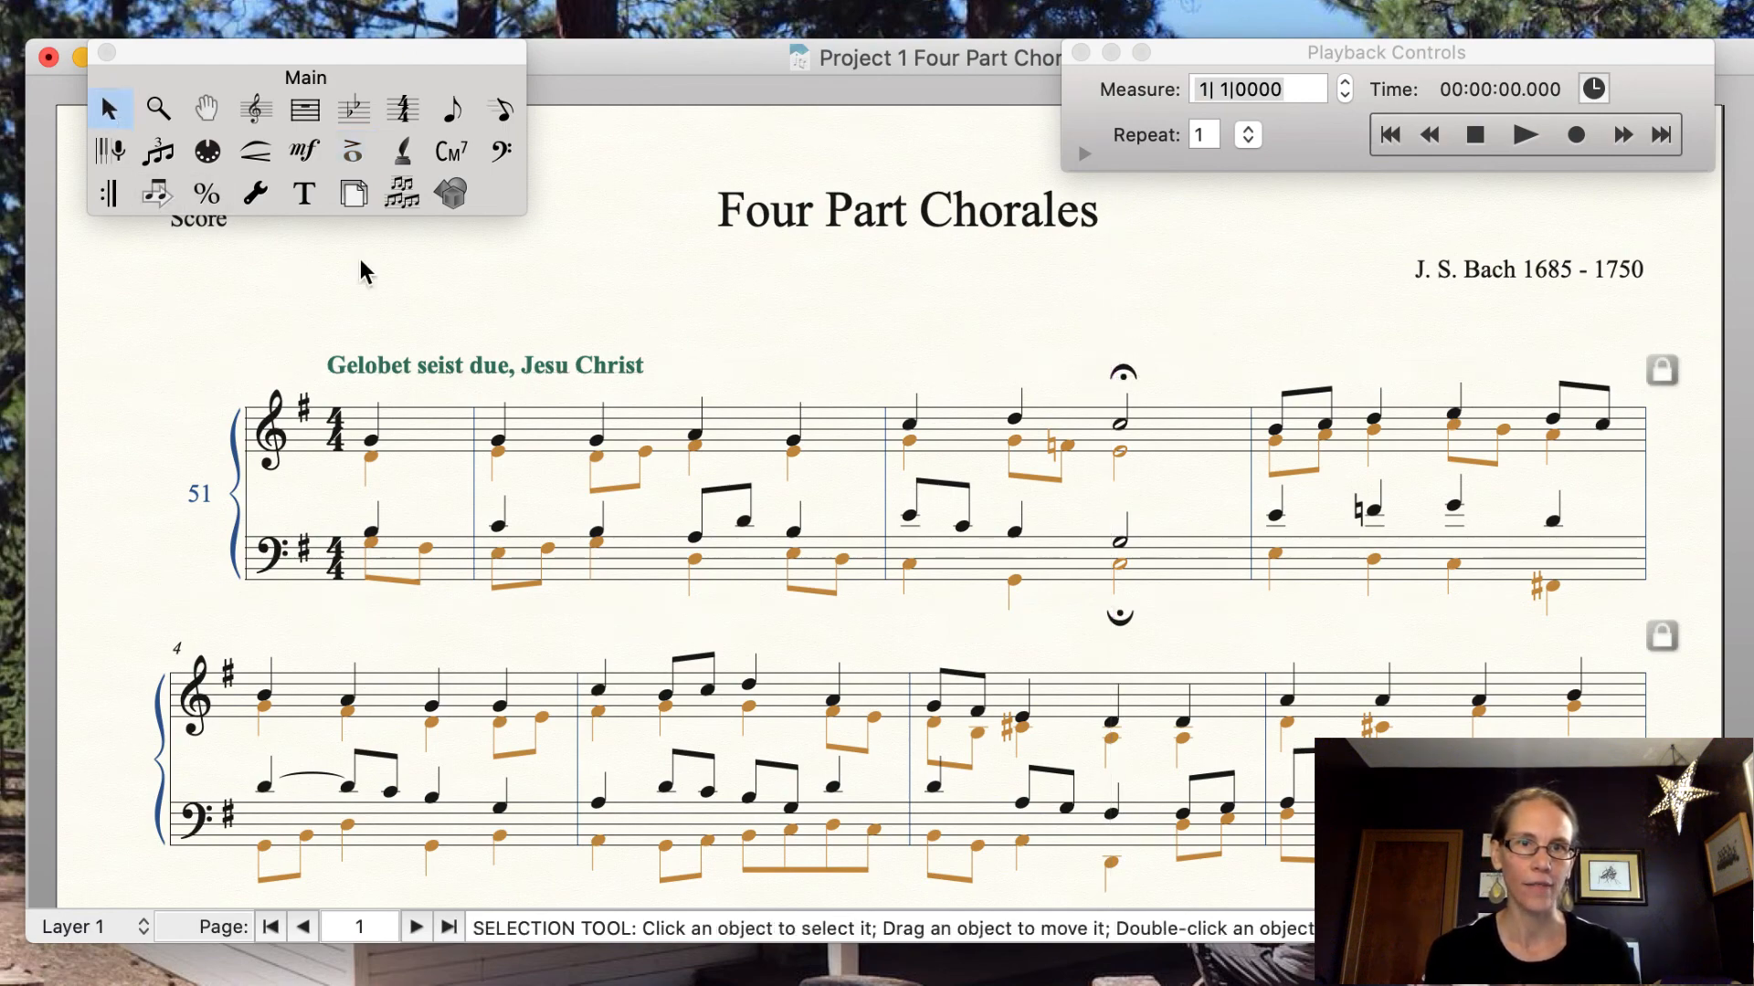
double_click(376, 370)
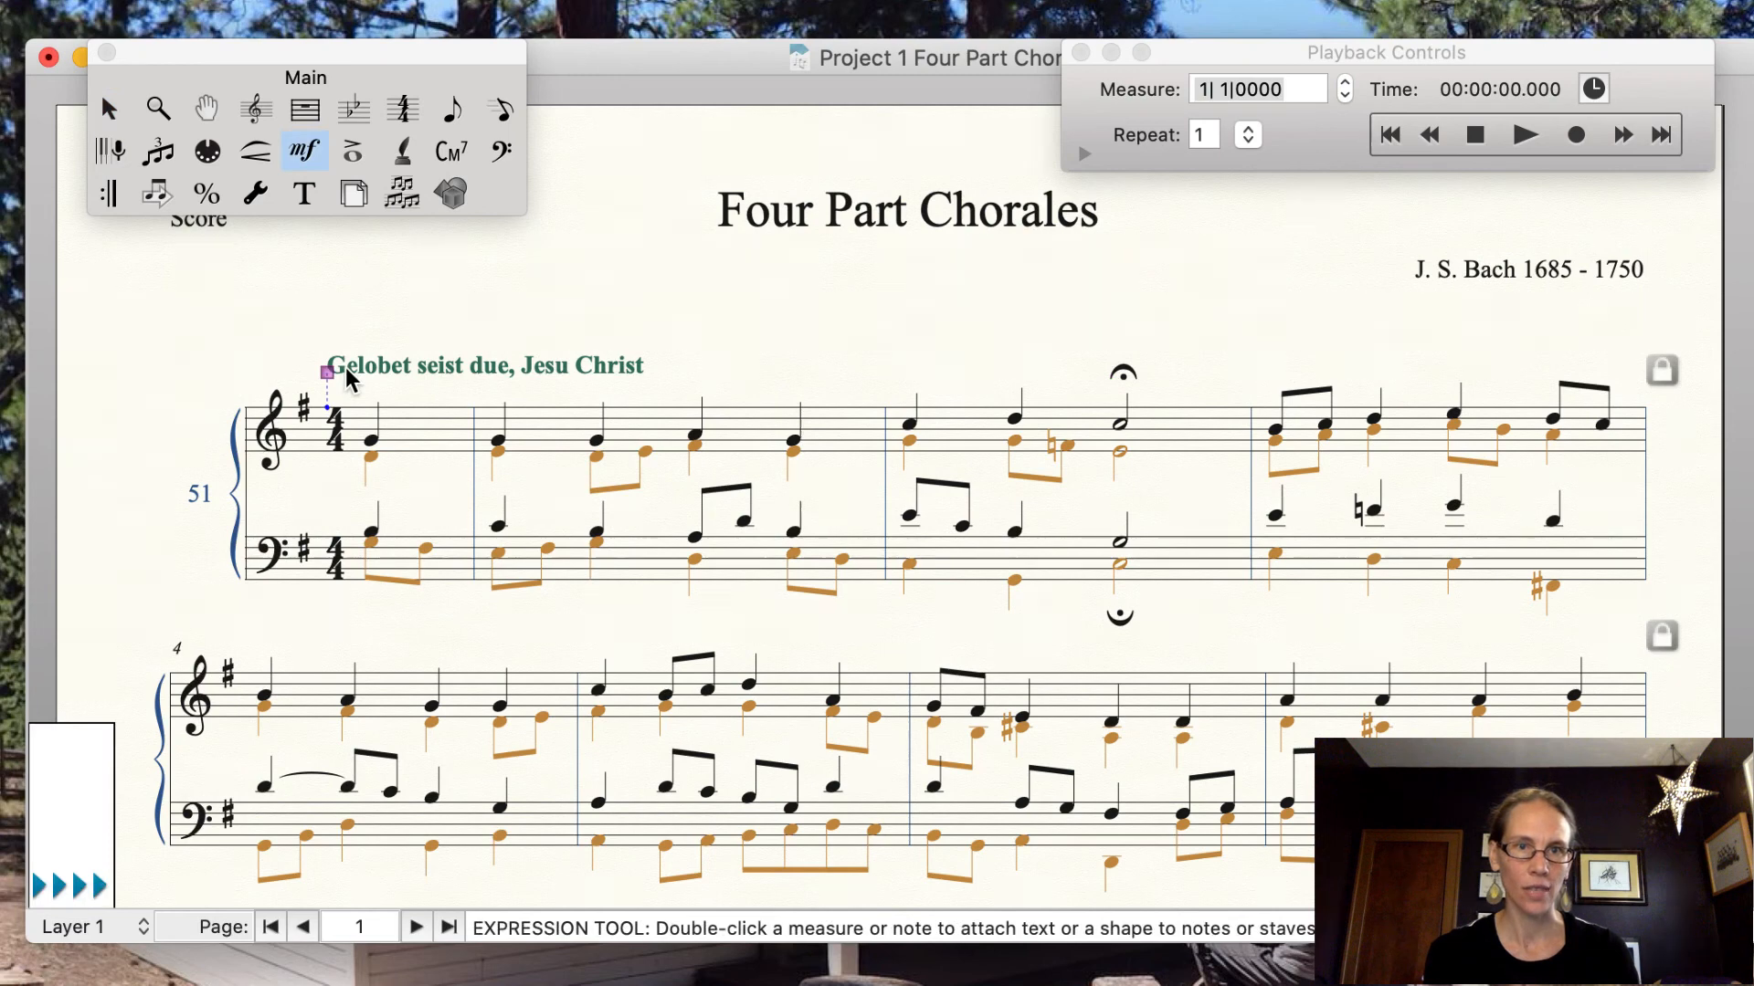
drag(327, 373, 320, 356)
key(Escape)
Shift the page title "Four Part Chorales" slightly down with the Selection tool and back up with the Text tool.
click(892, 217)
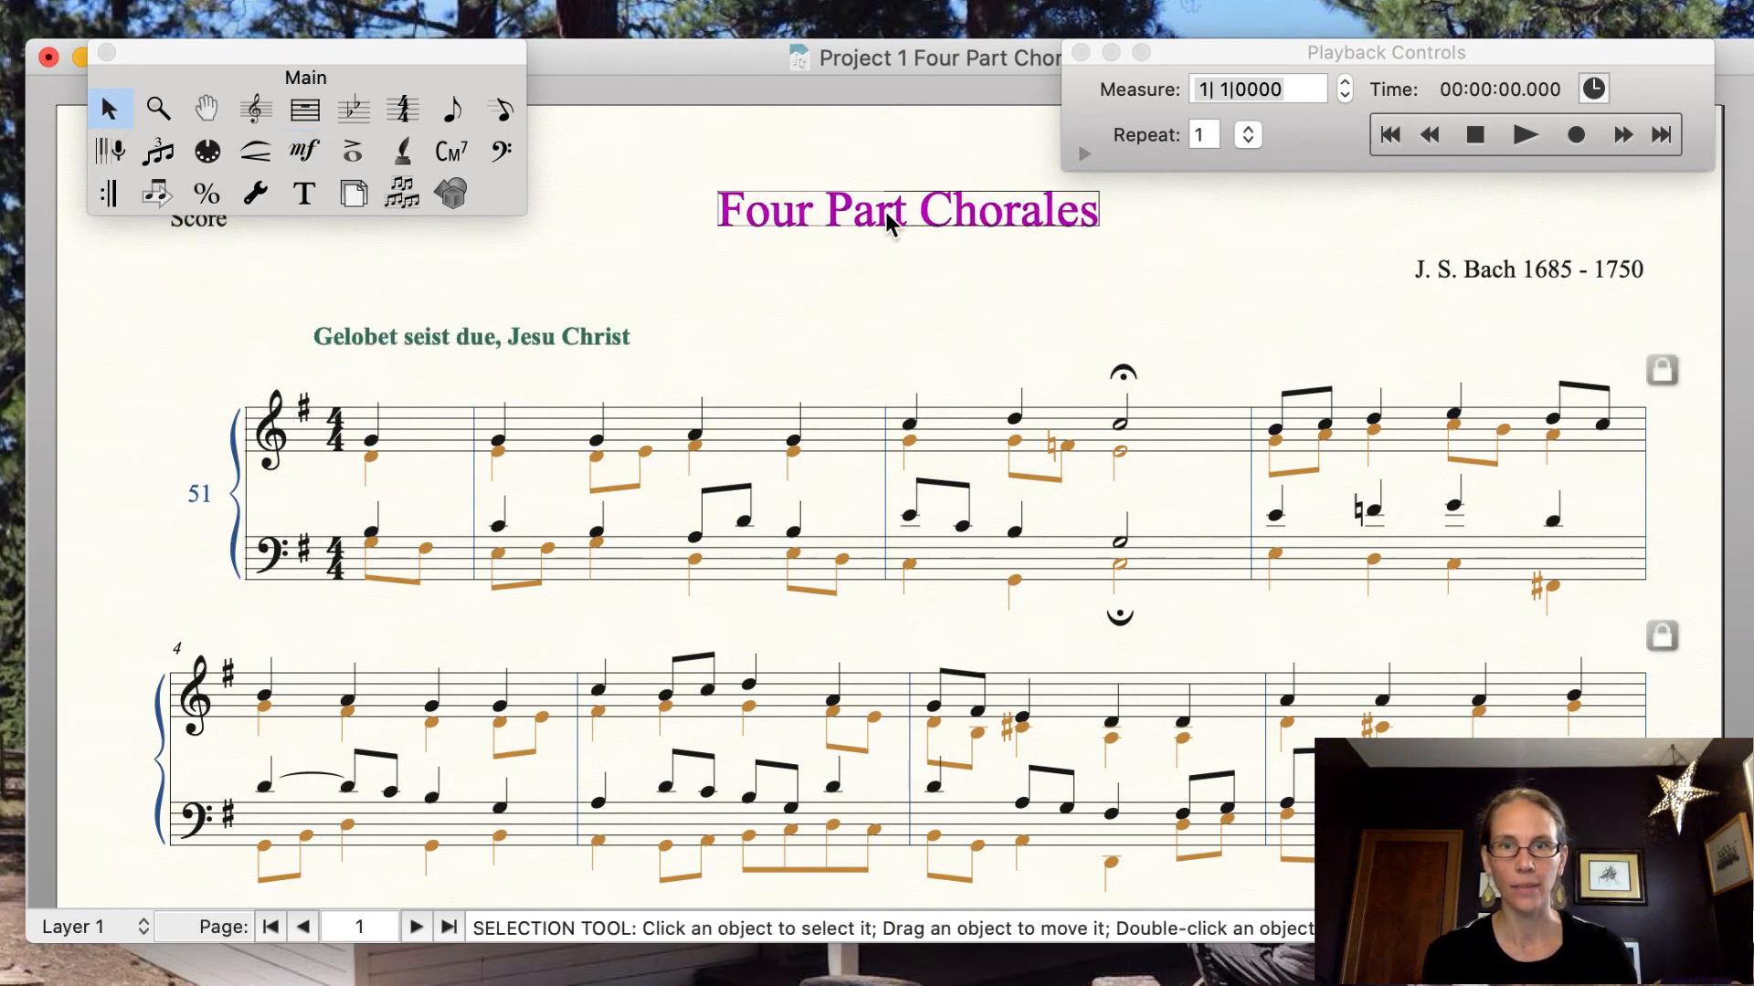
mouse_move(952, 231)
mouse_down()
mouse_move(909, 263)
mouse_move(946, 246)
mouse_up()
click(310, 212)
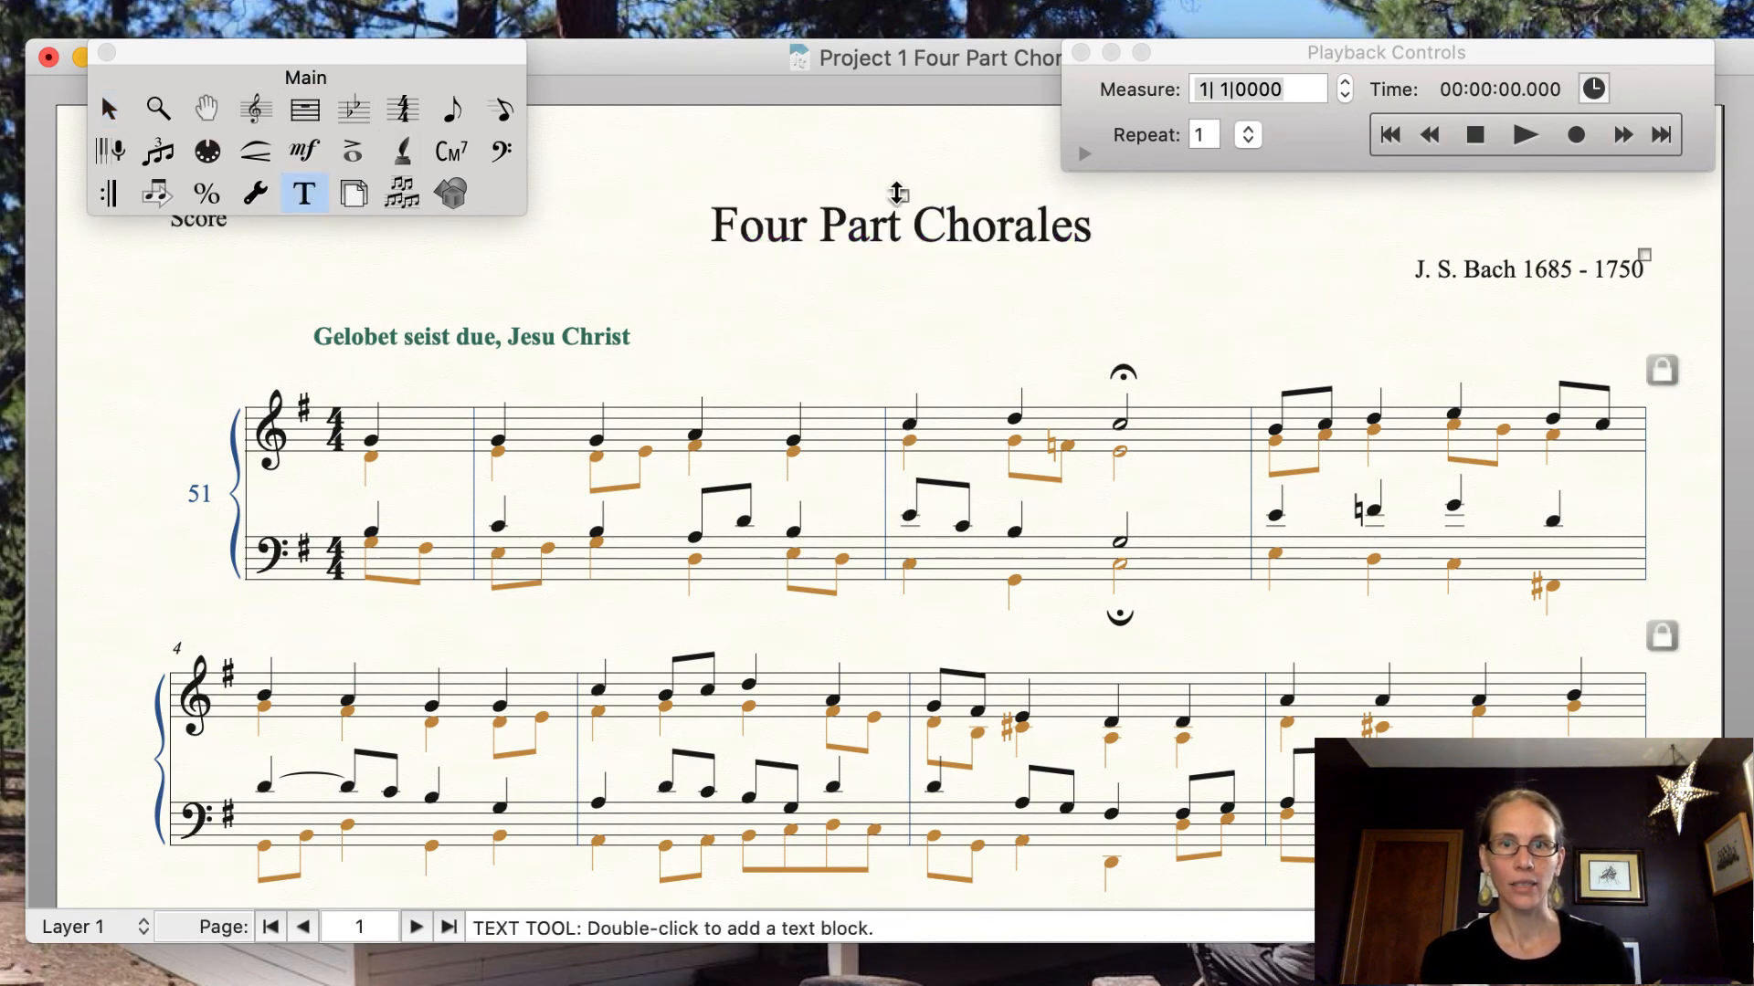
drag(898, 195, 901, 179)
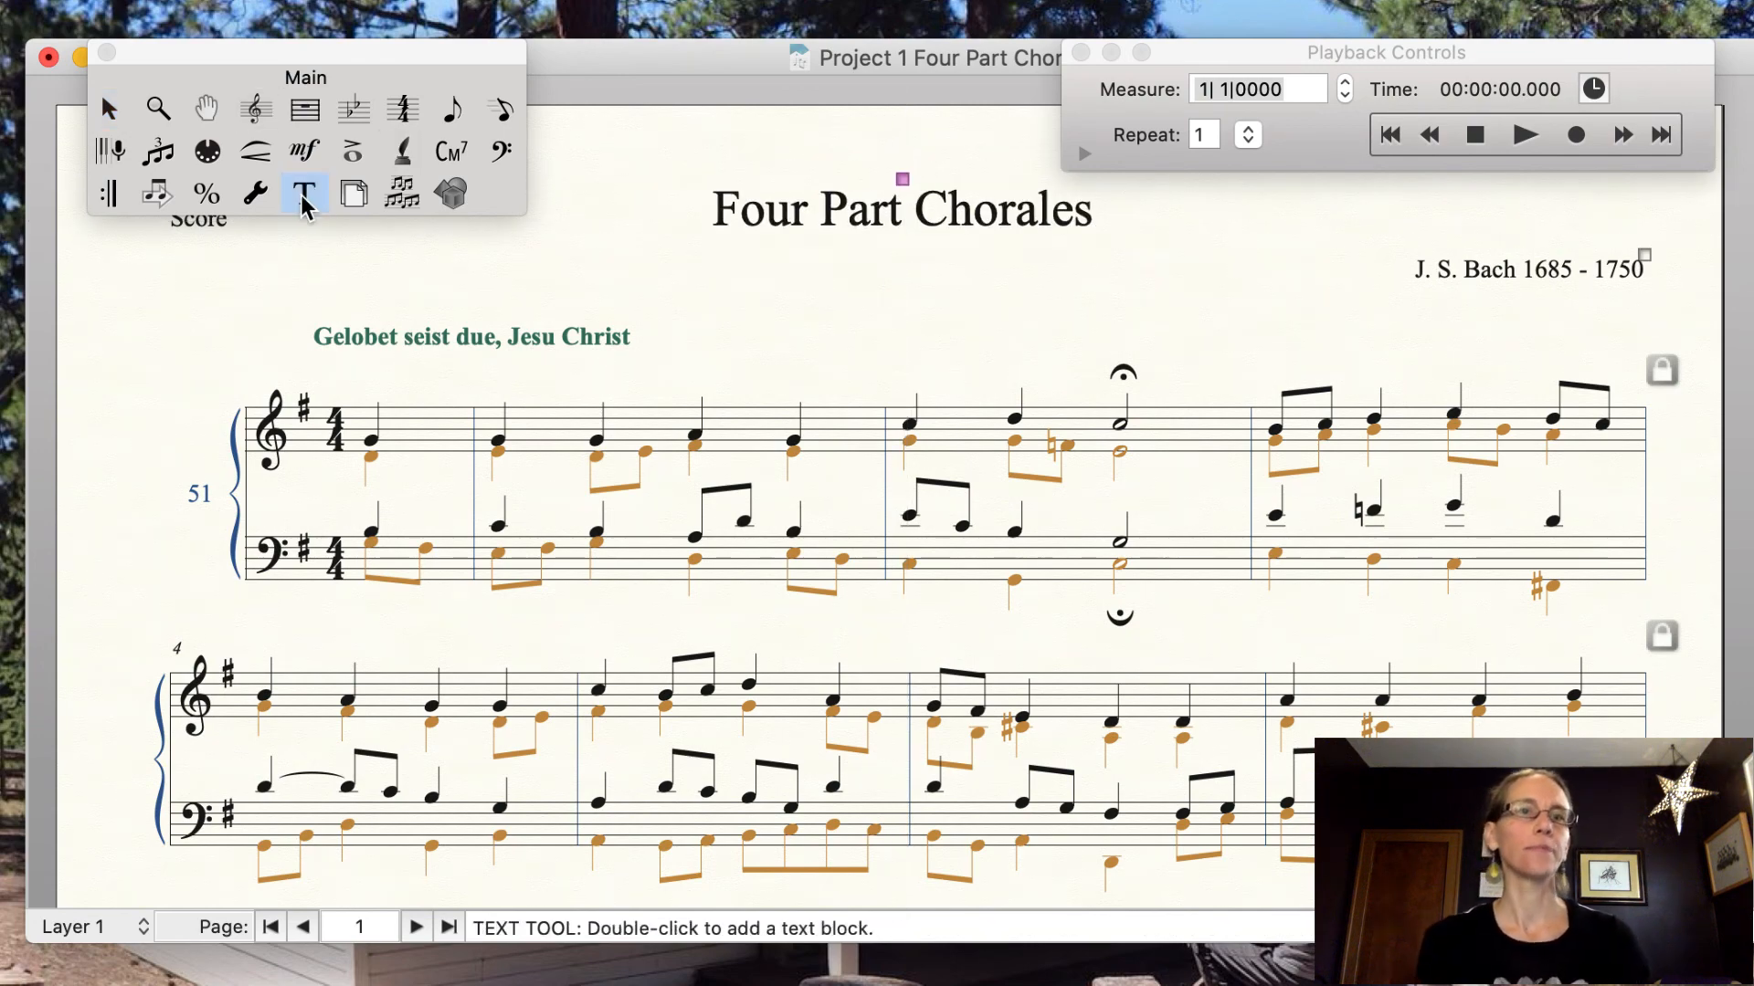
click(109, 109)
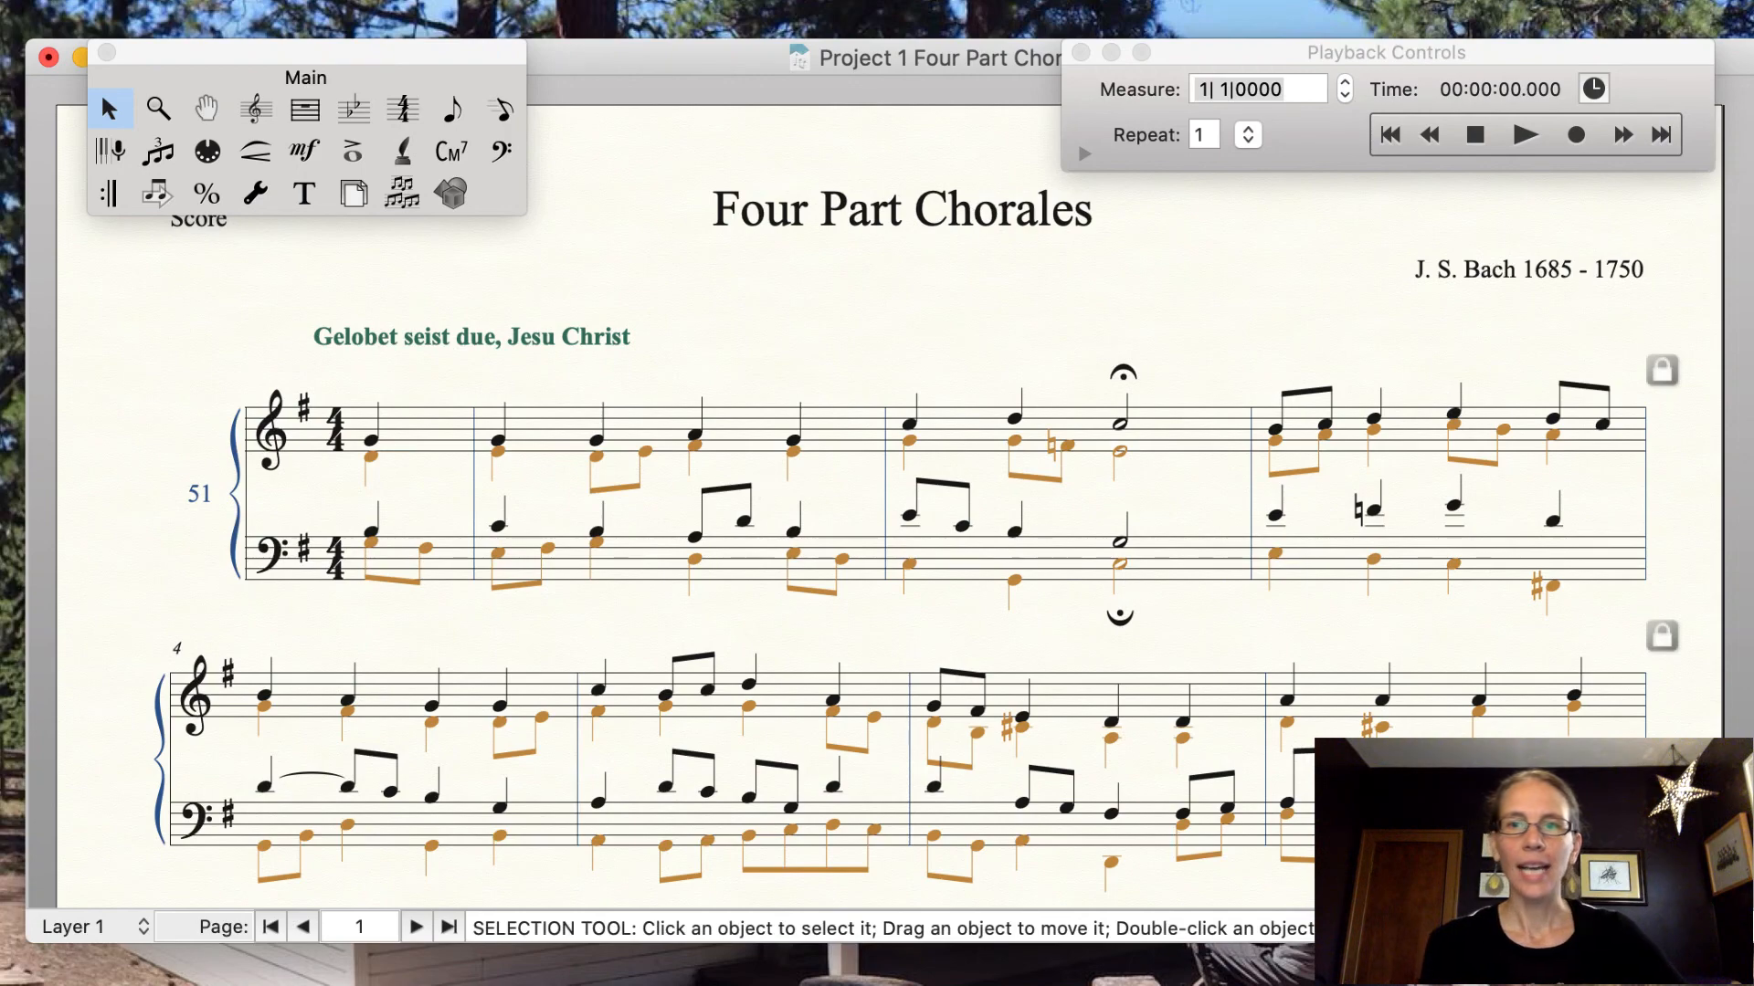
Set the final measure, 10, to a 3/4 time signature and use a different time signature of 4/4 for display.
scroll(914, 409, down, 10)
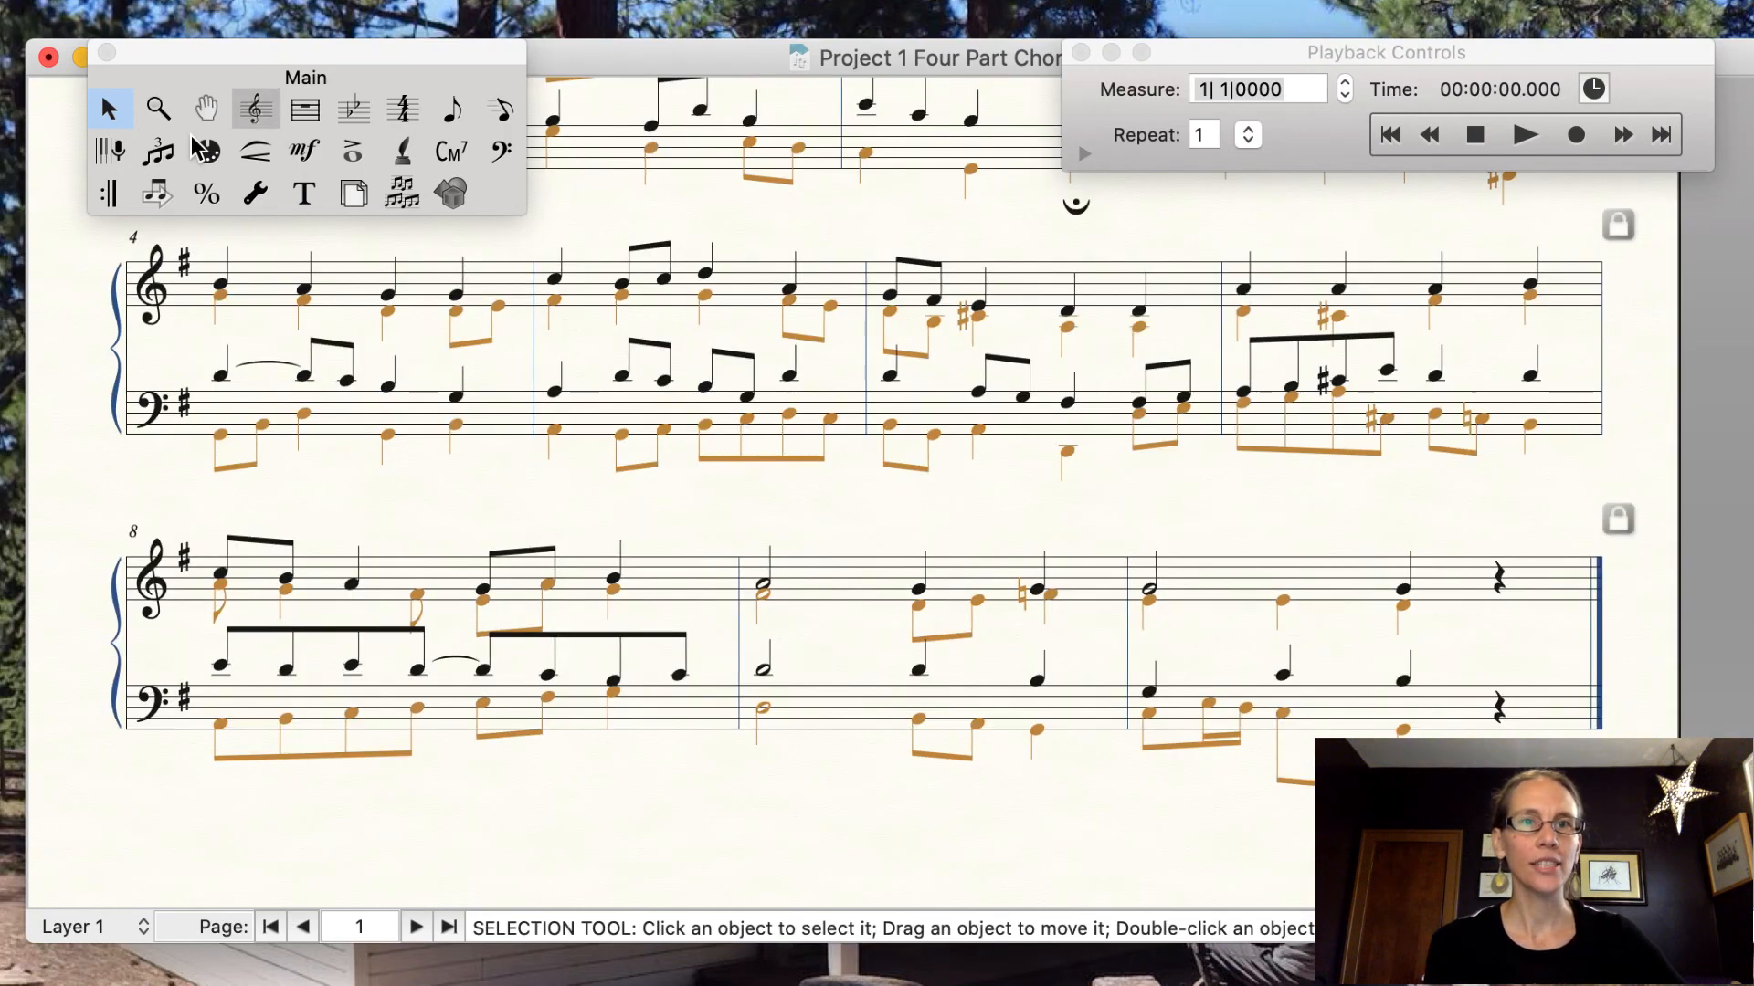
click(404, 107)
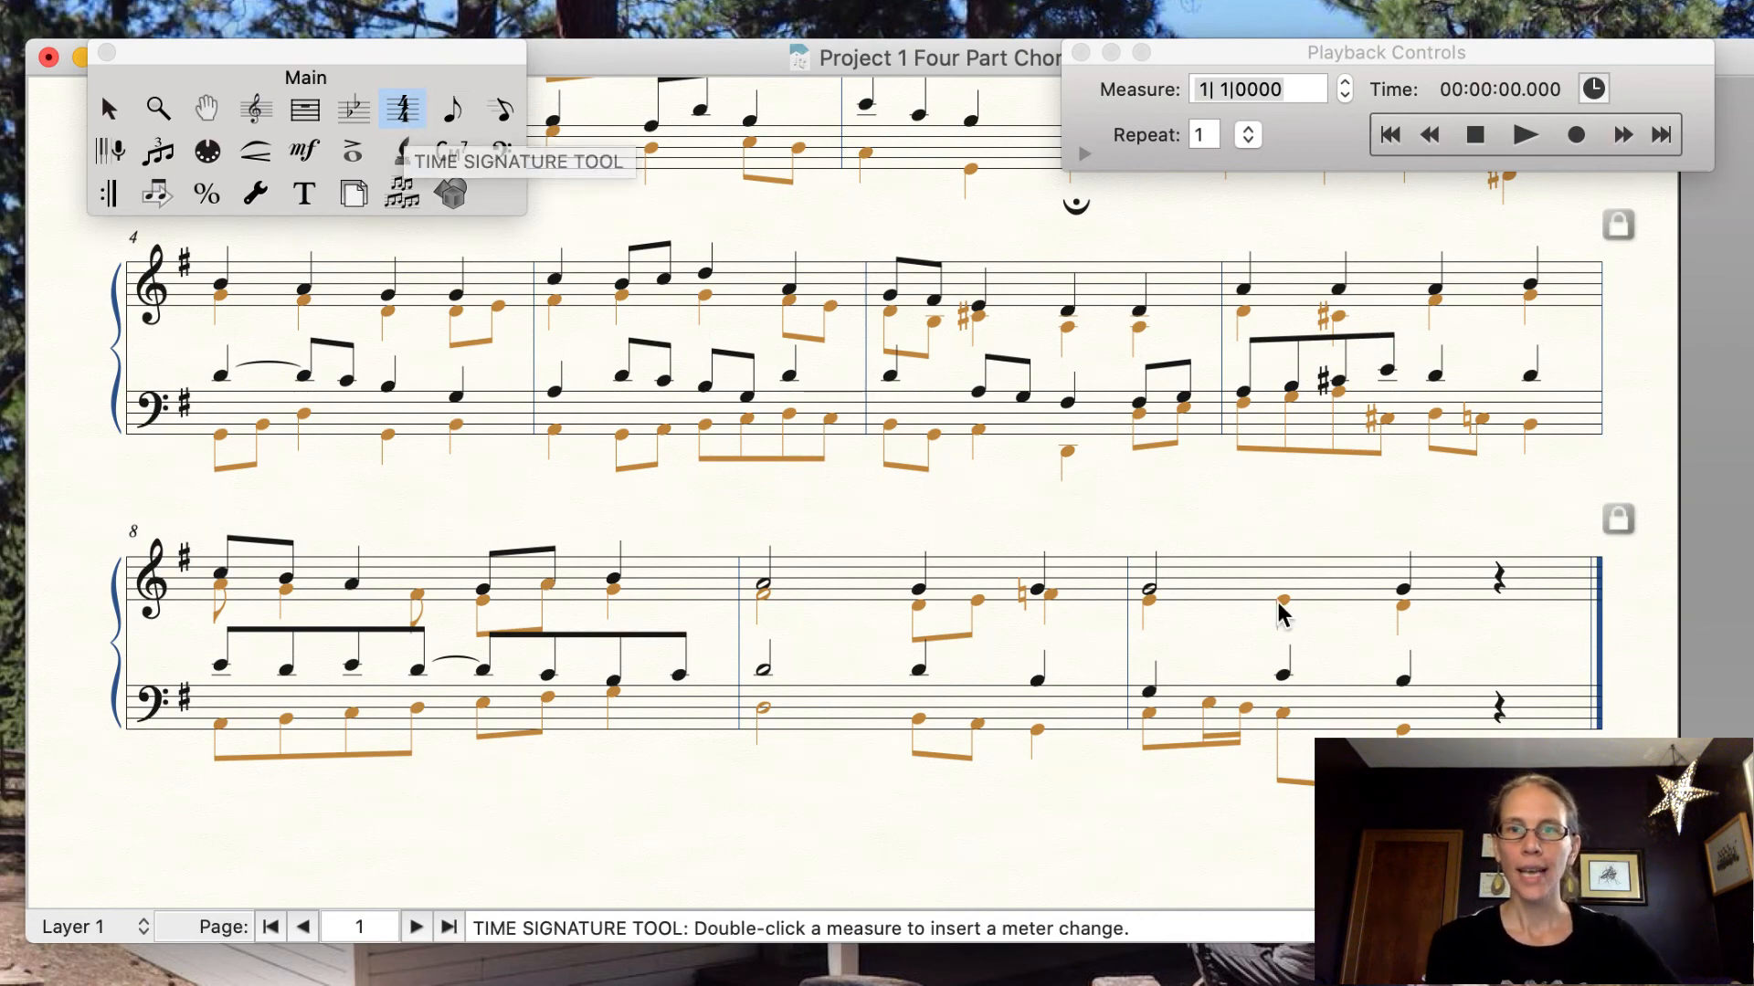
click(1235, 589)
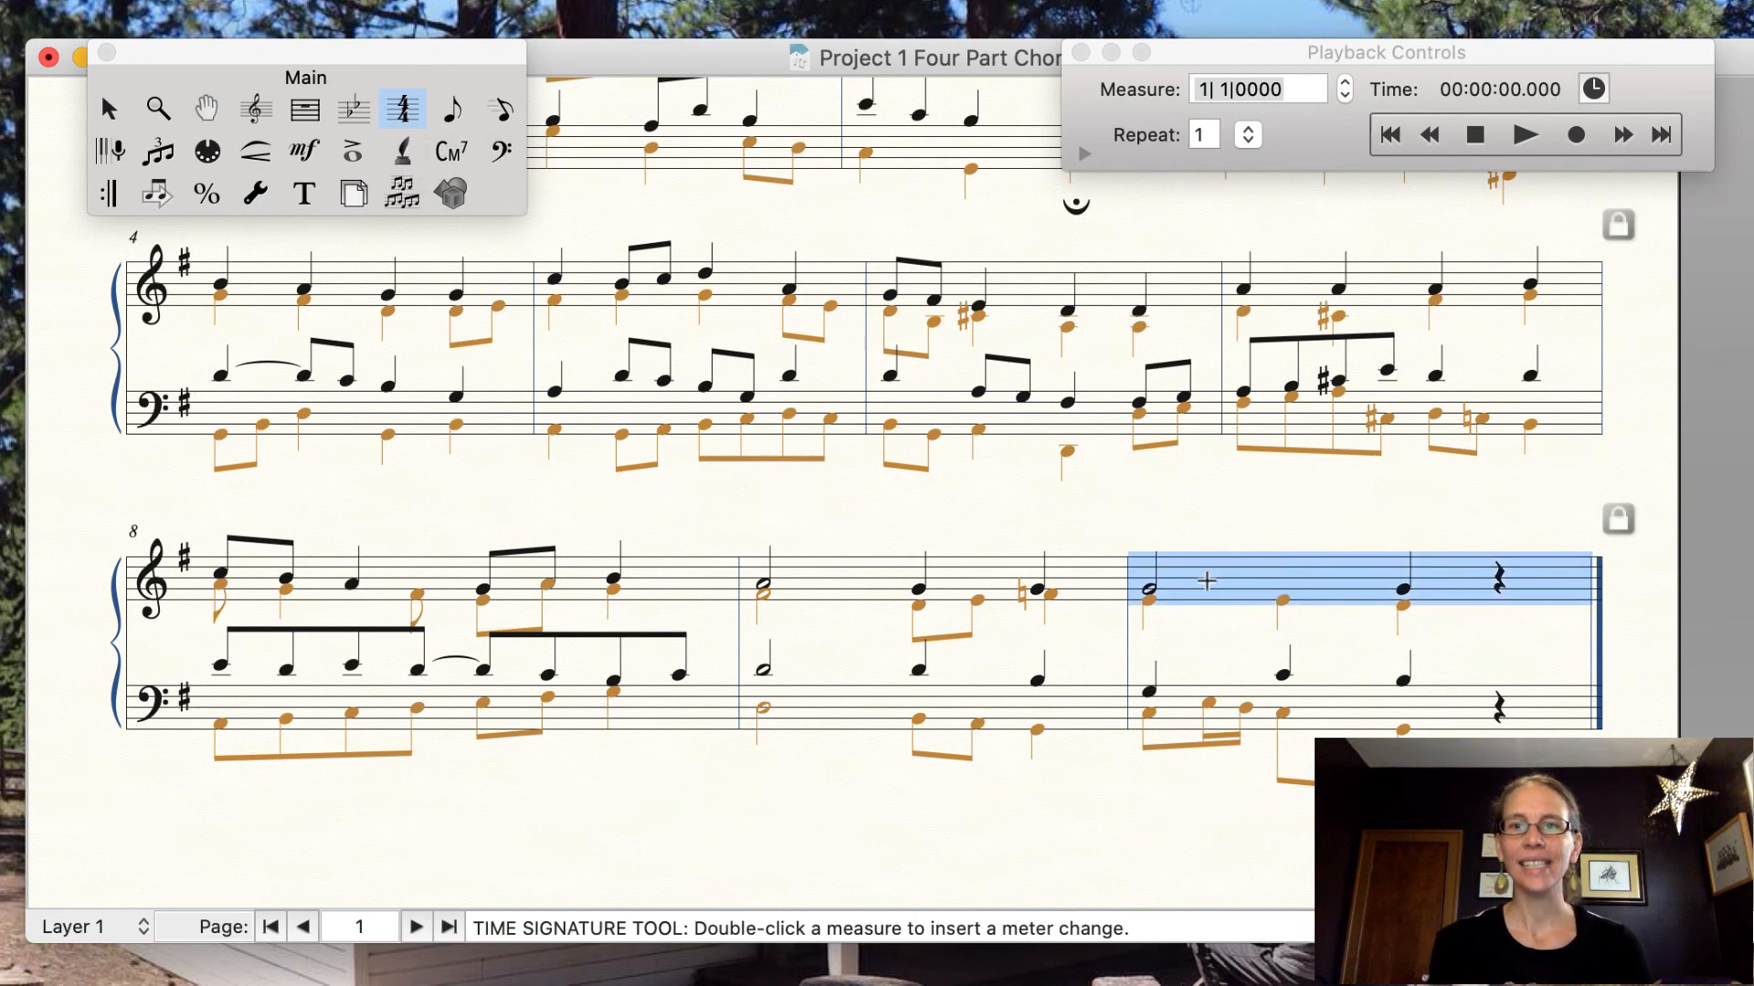
double_click(1233, 577)
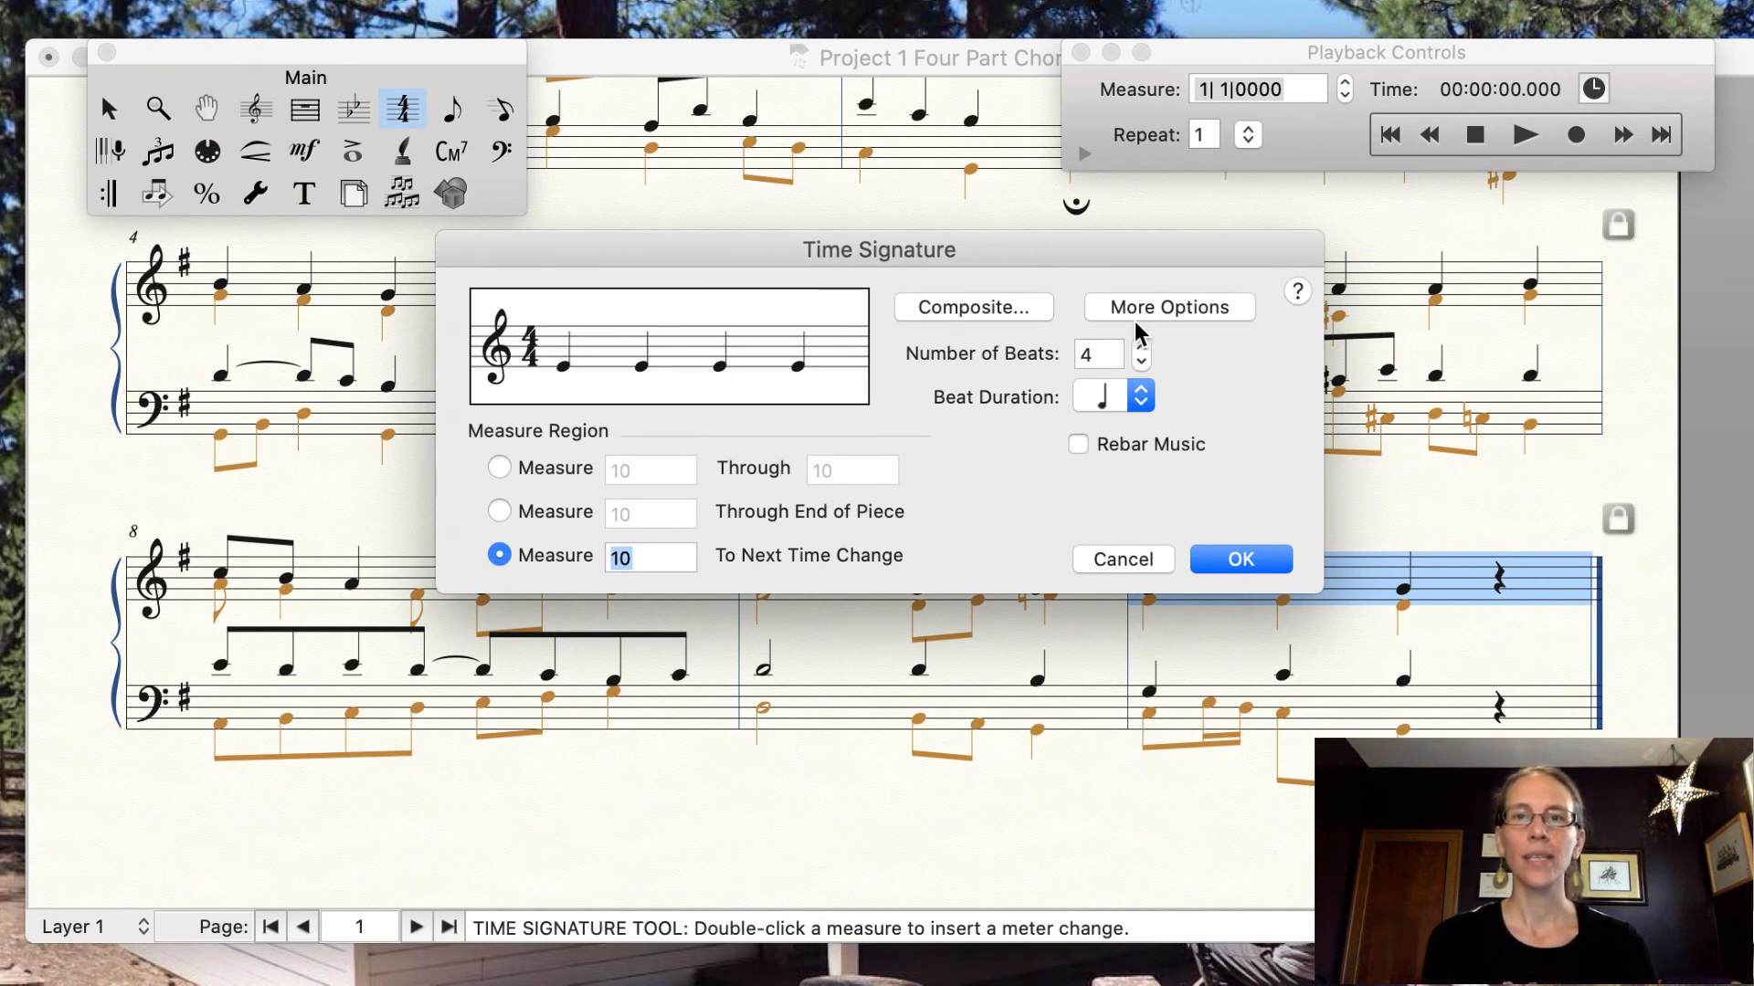
click(1142, 363)
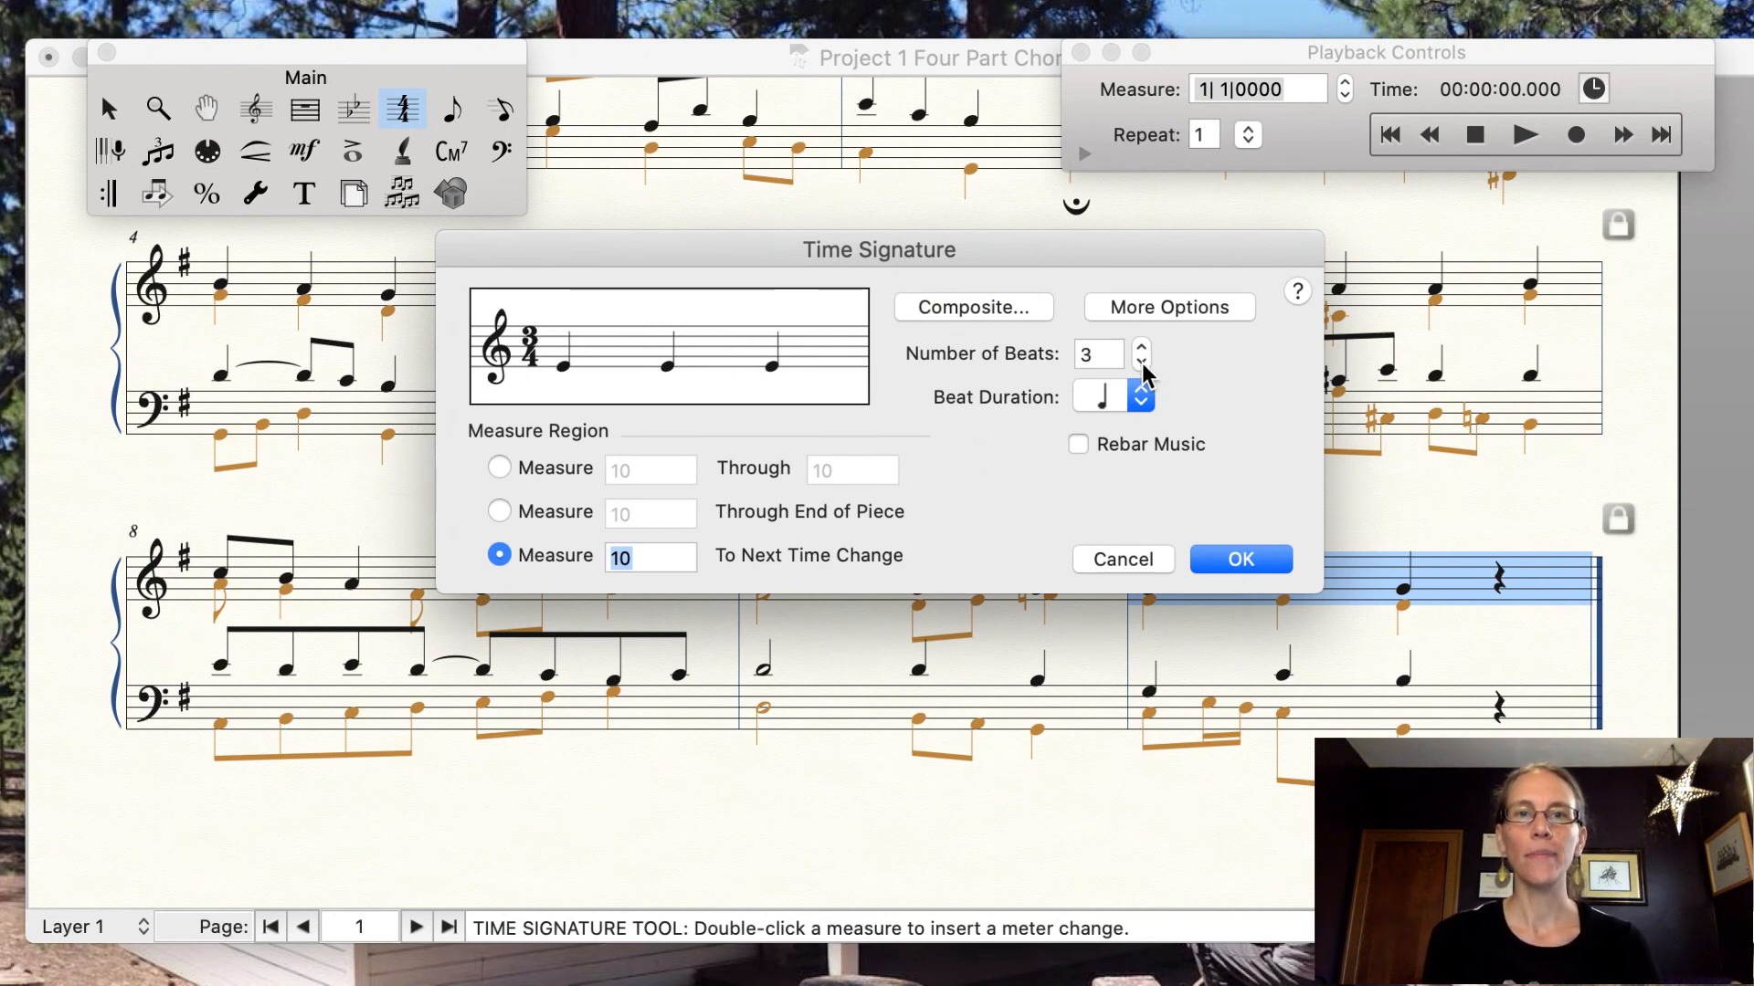
click(1175, 318)
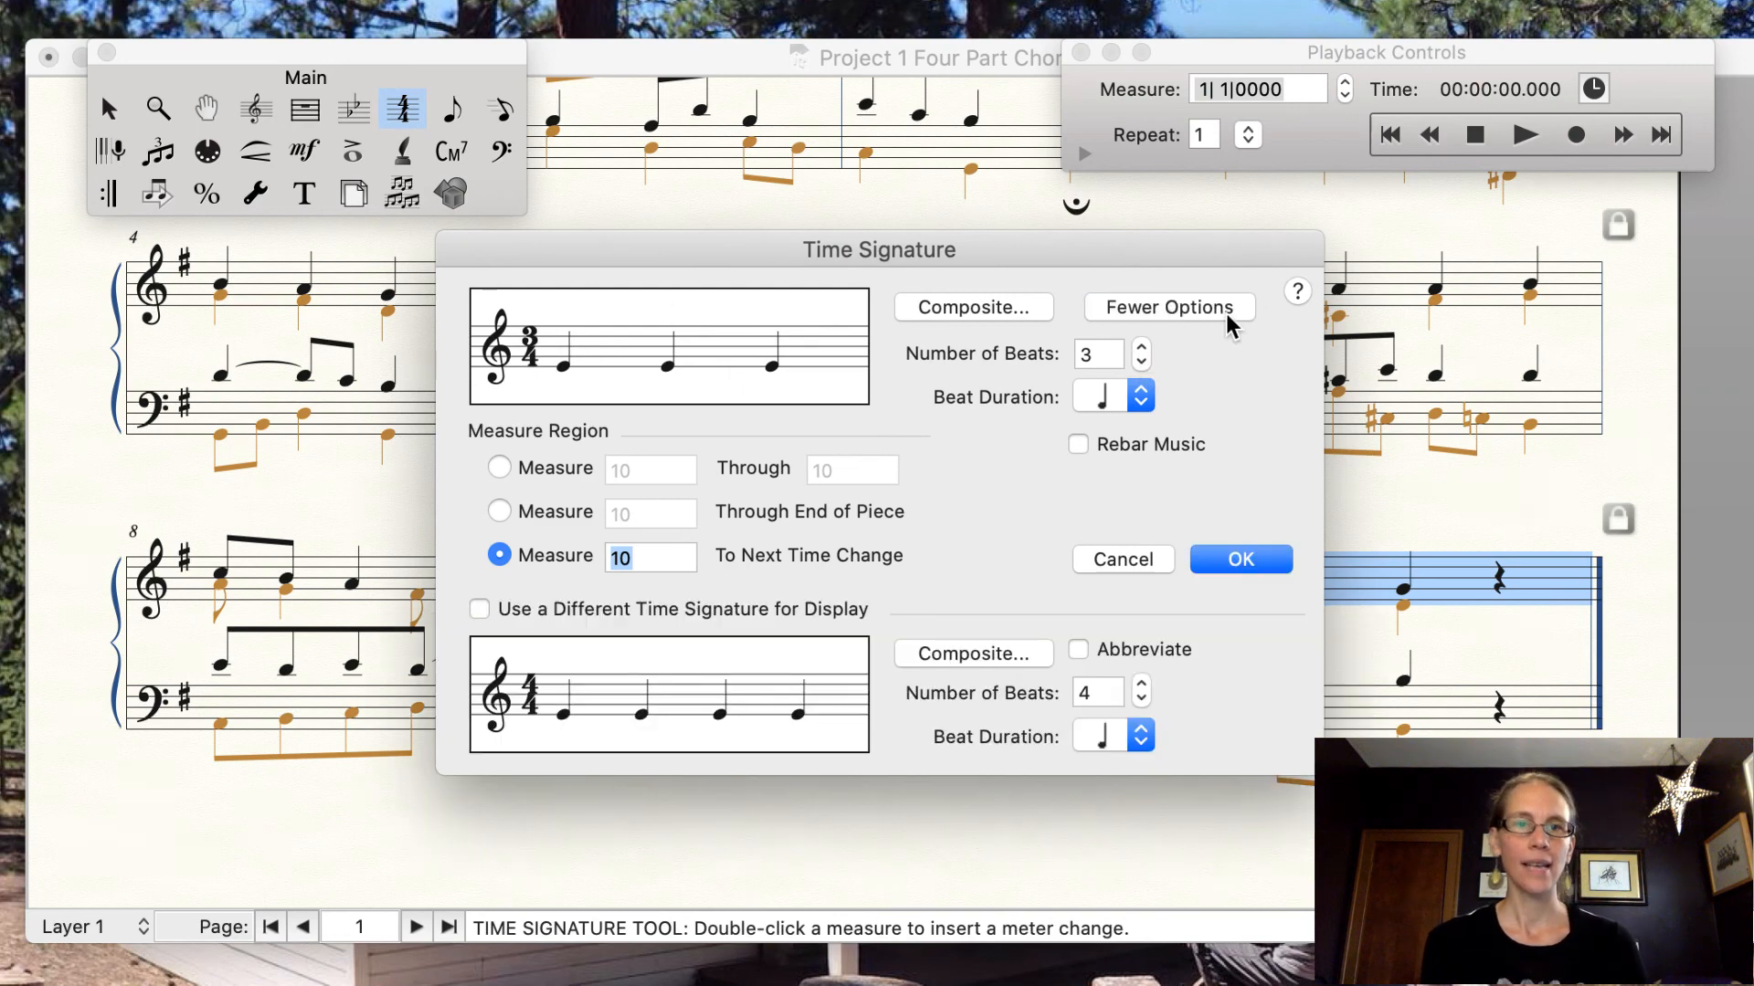
click(479, 609)
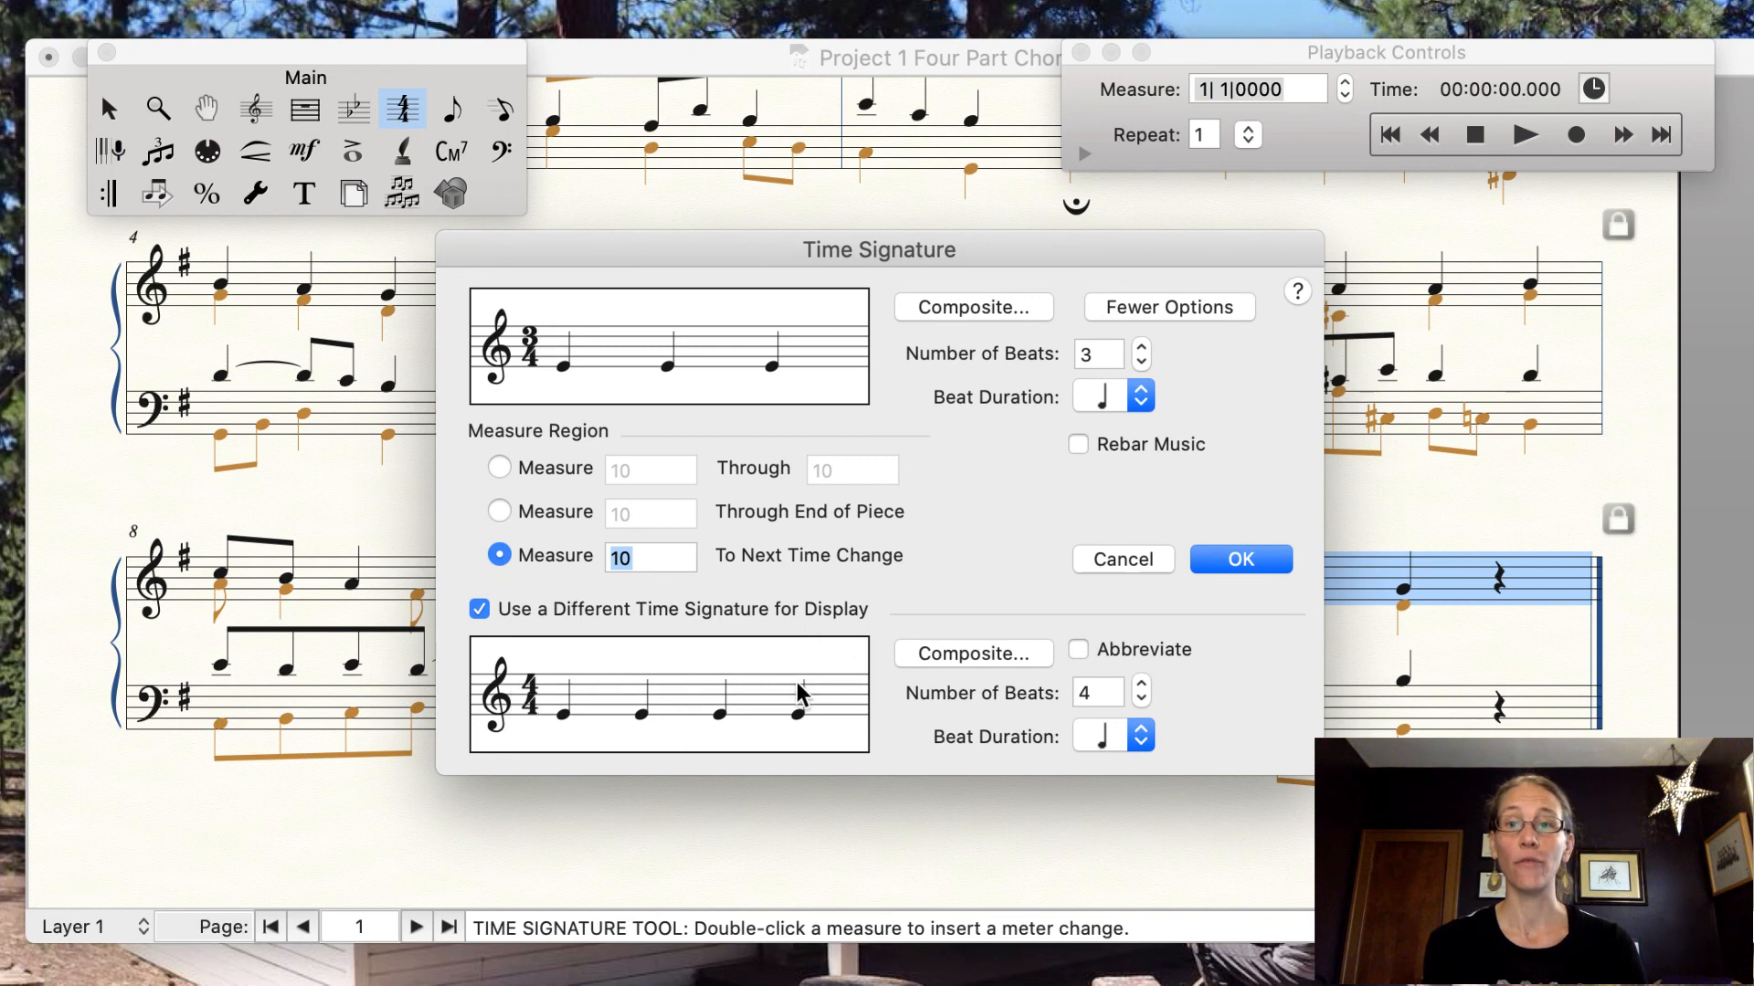
click(1242, 565)
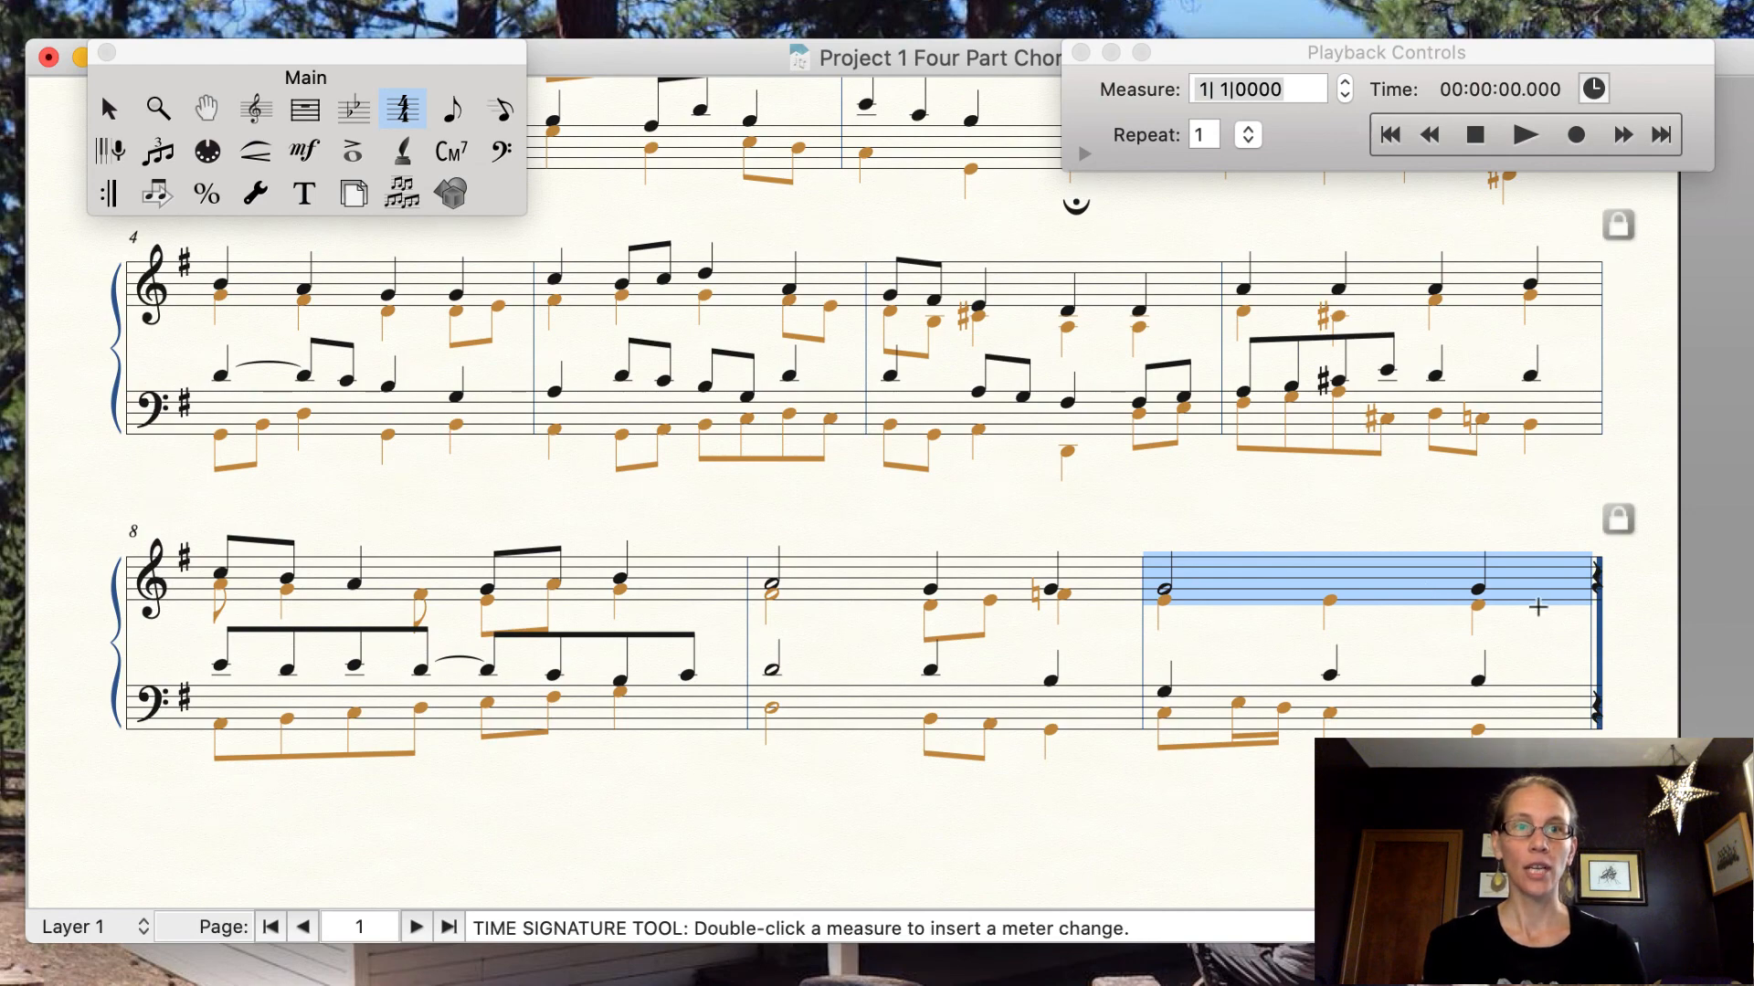
Delete the surplus quarter rest at the end of layer 1 in the treble staff of measure 10 with Speedy Entry.
click(500, 109)
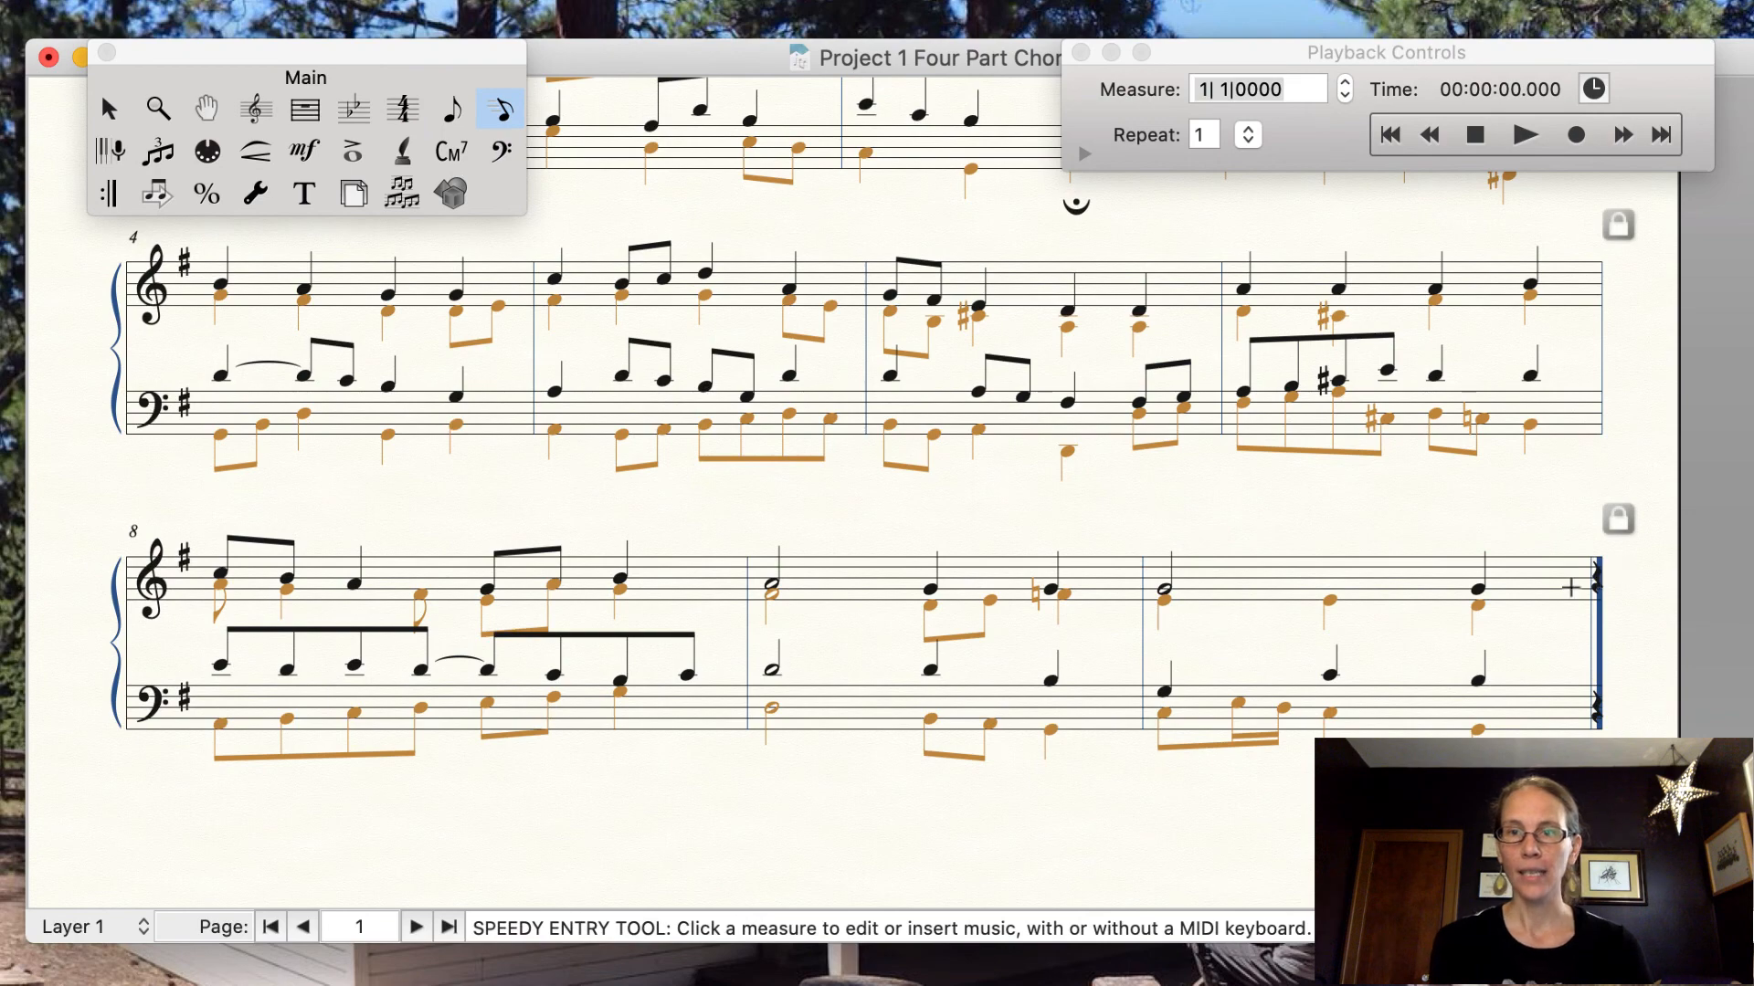
click(1478, 585)
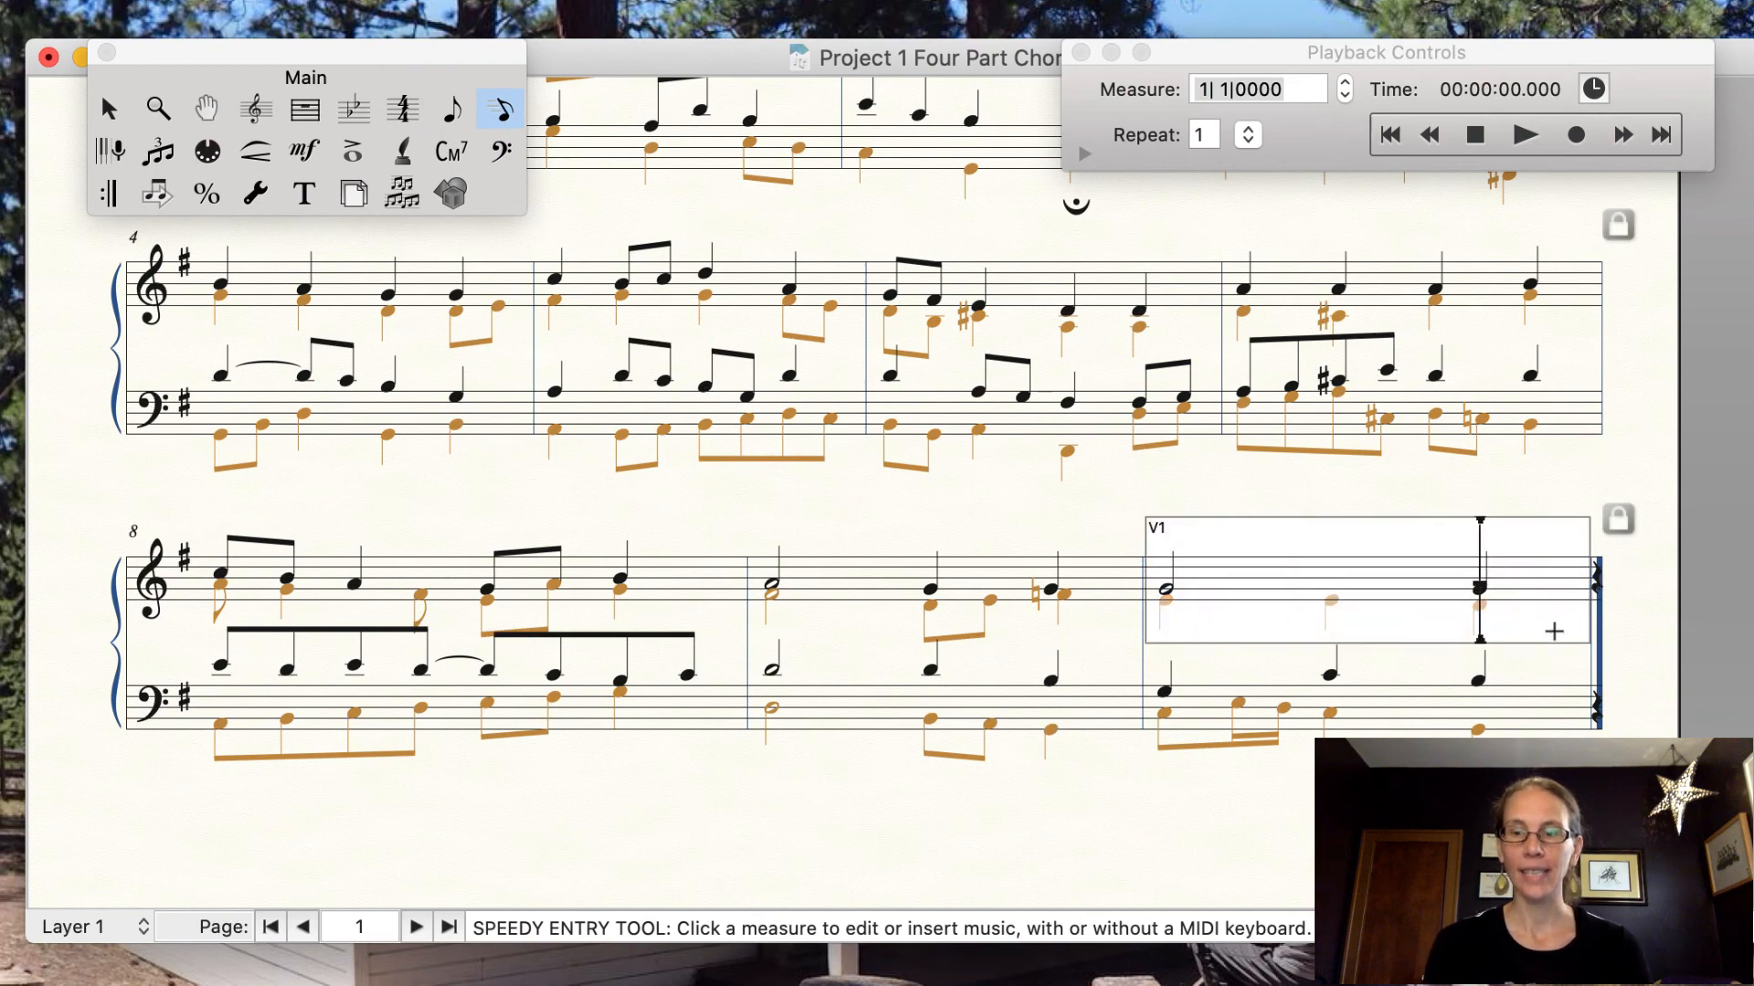
key(Right)
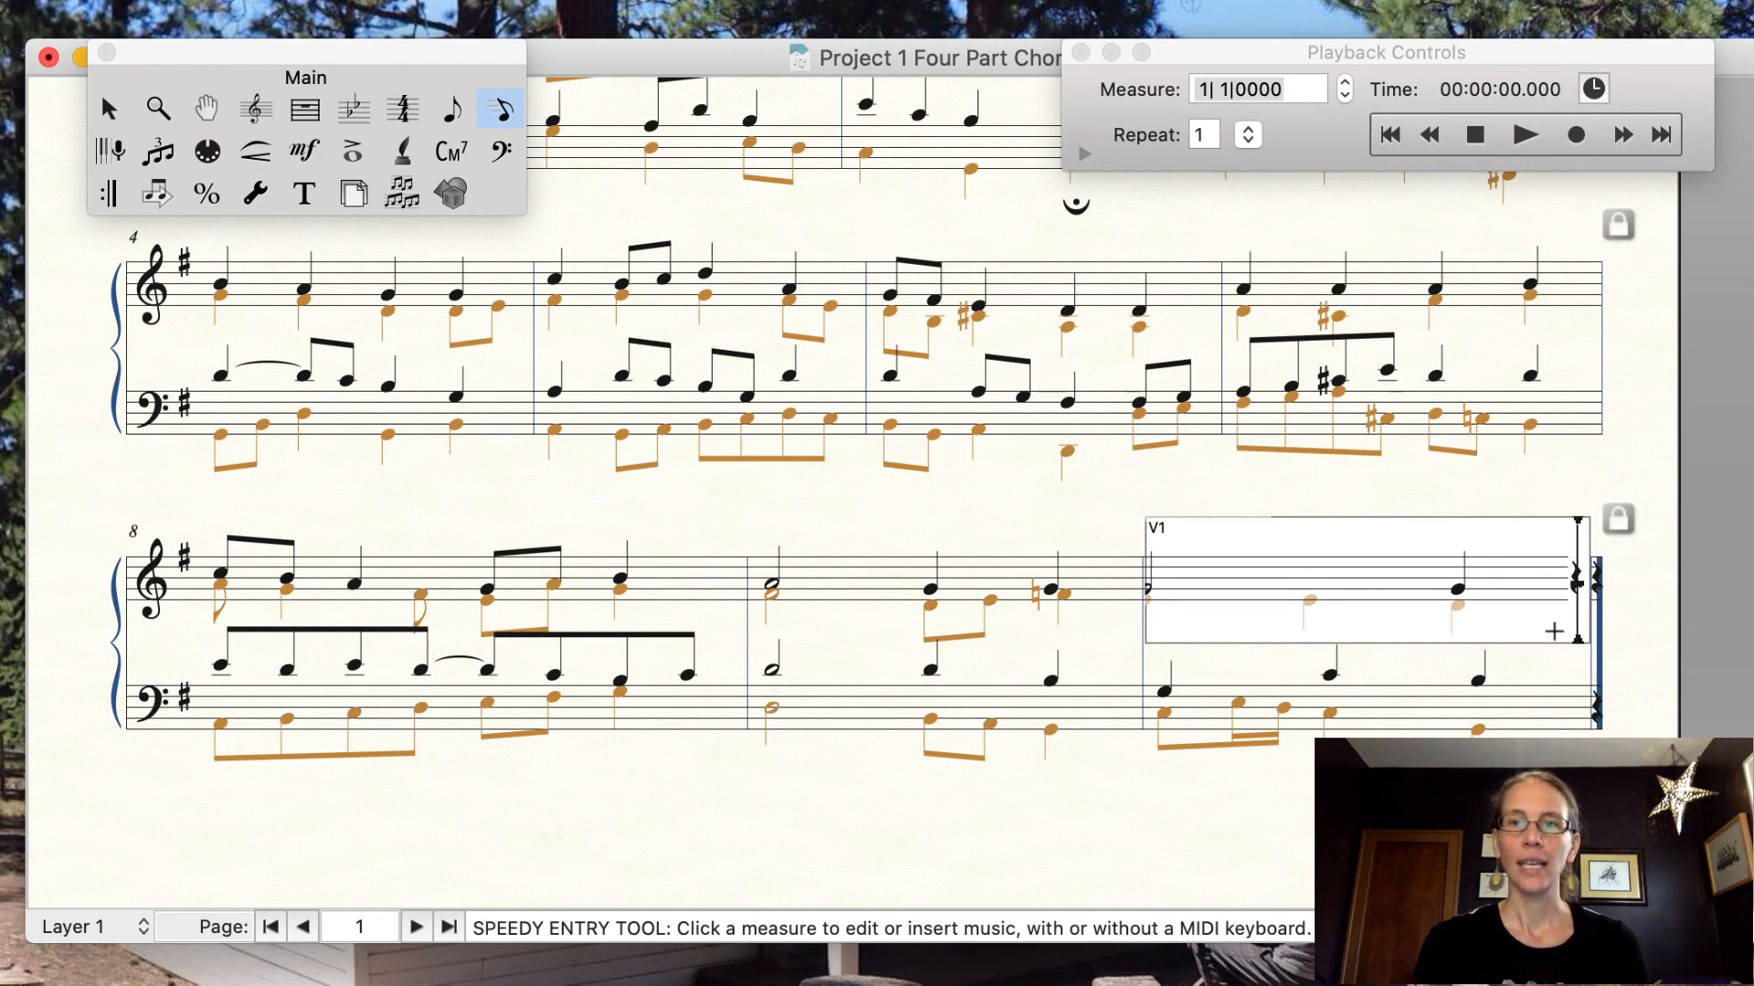
key(Delete)
key(Escape)
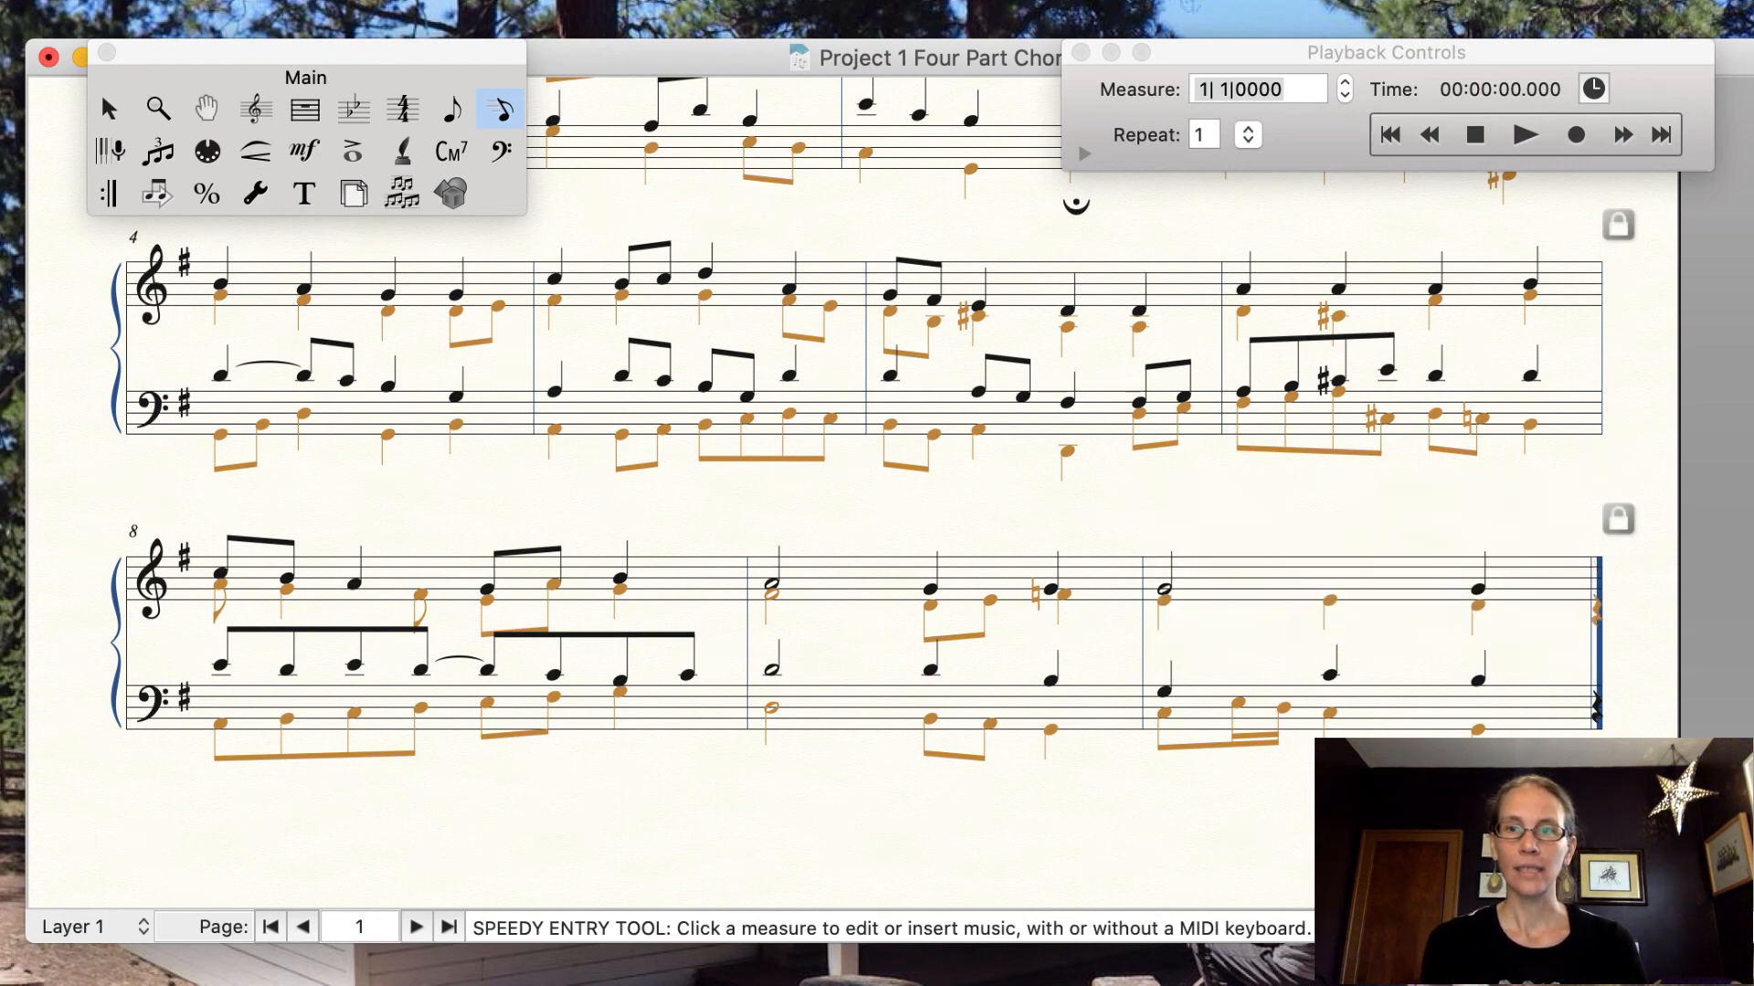
Delete the surplus layer 1 quarter rest at the end of the bass staff in measure 10.
click(1500, 590)
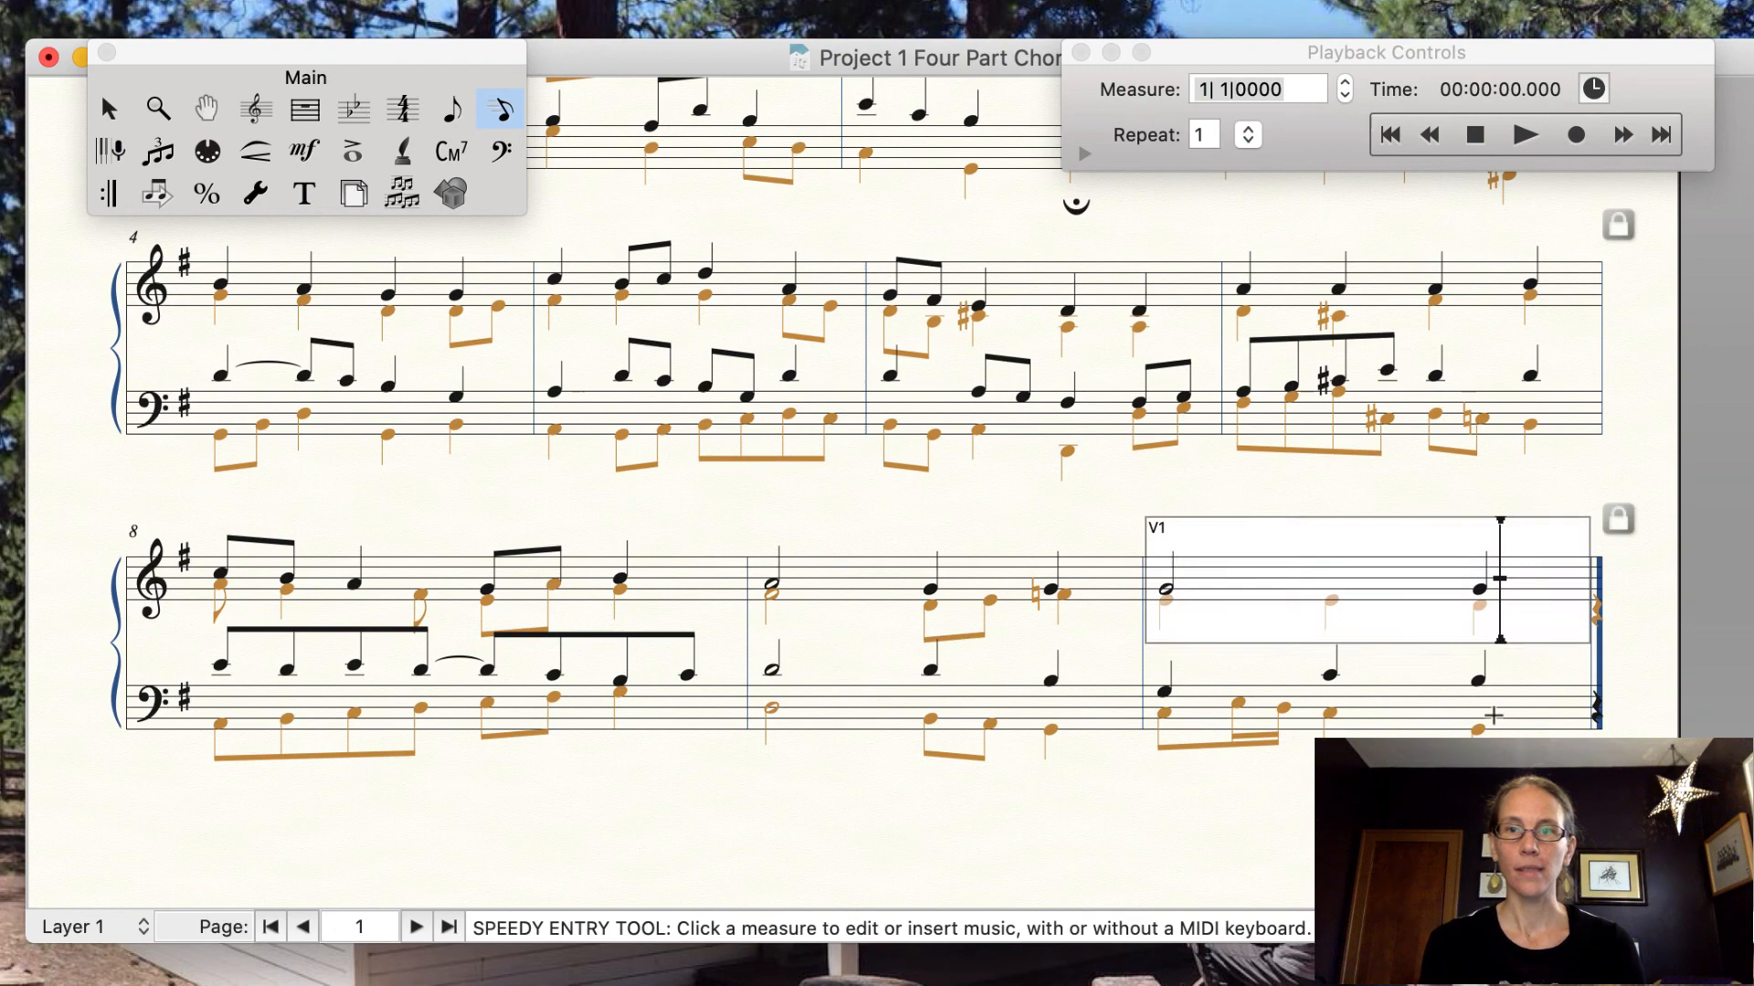
click(1557, 720)
key(Right)
key(Right)
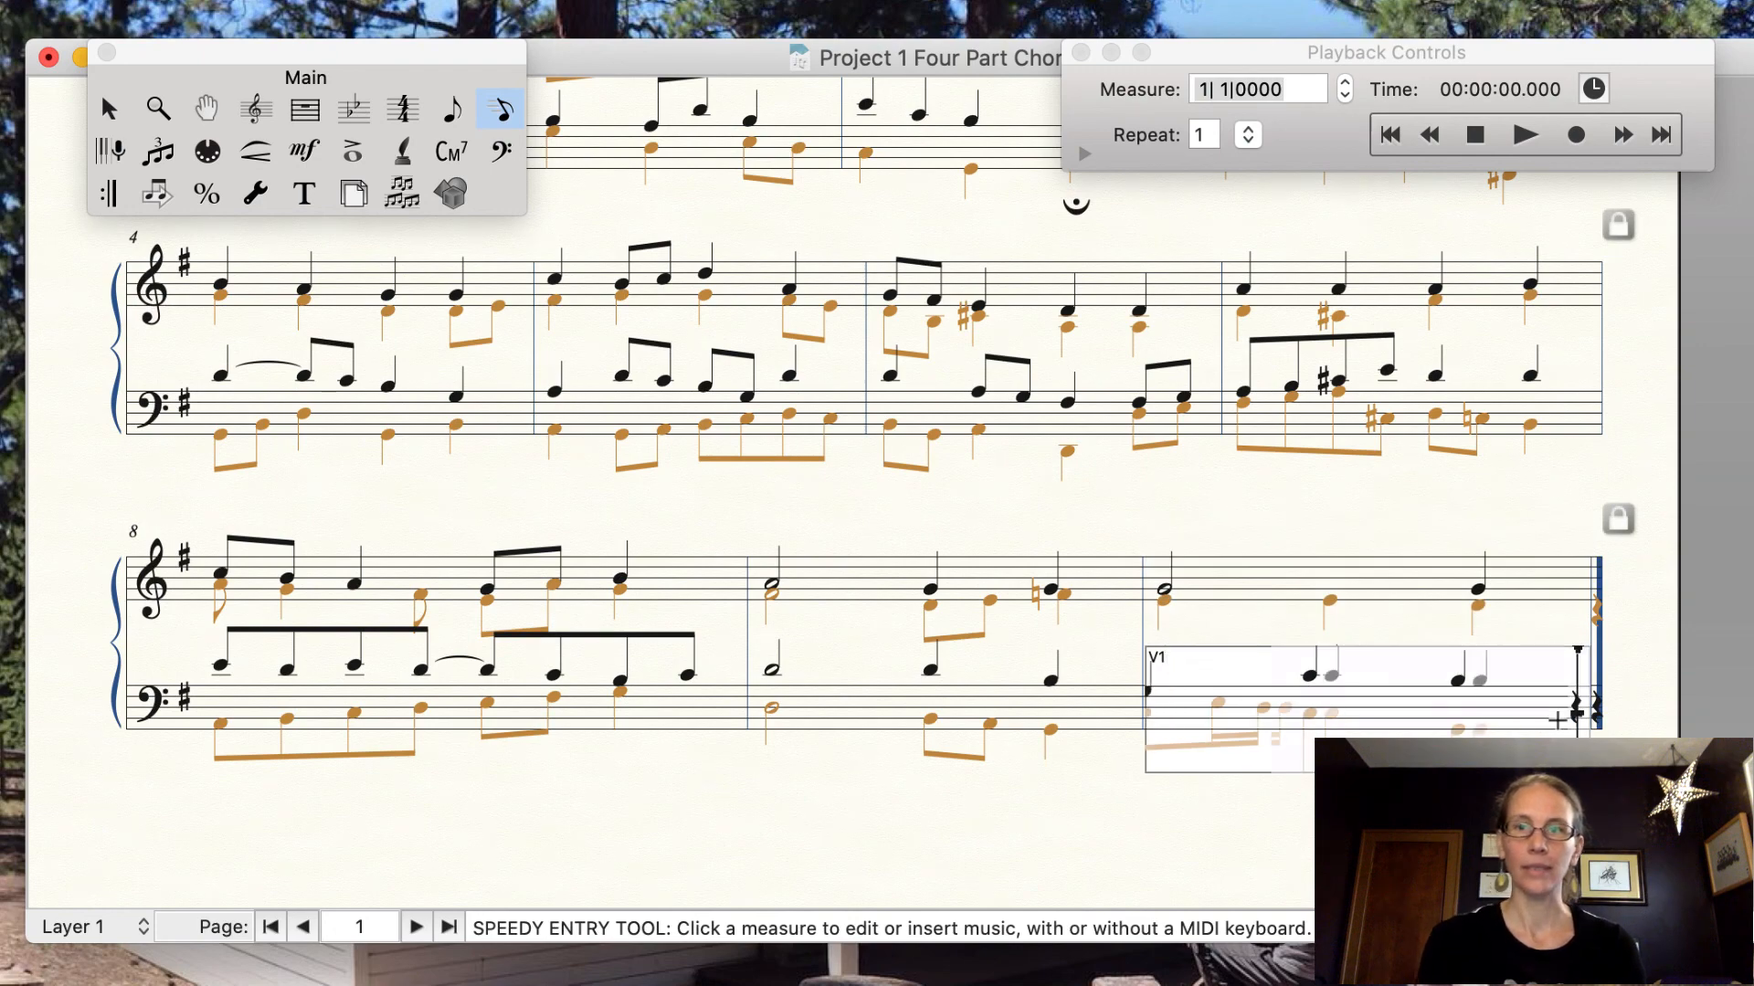
key(Delete)
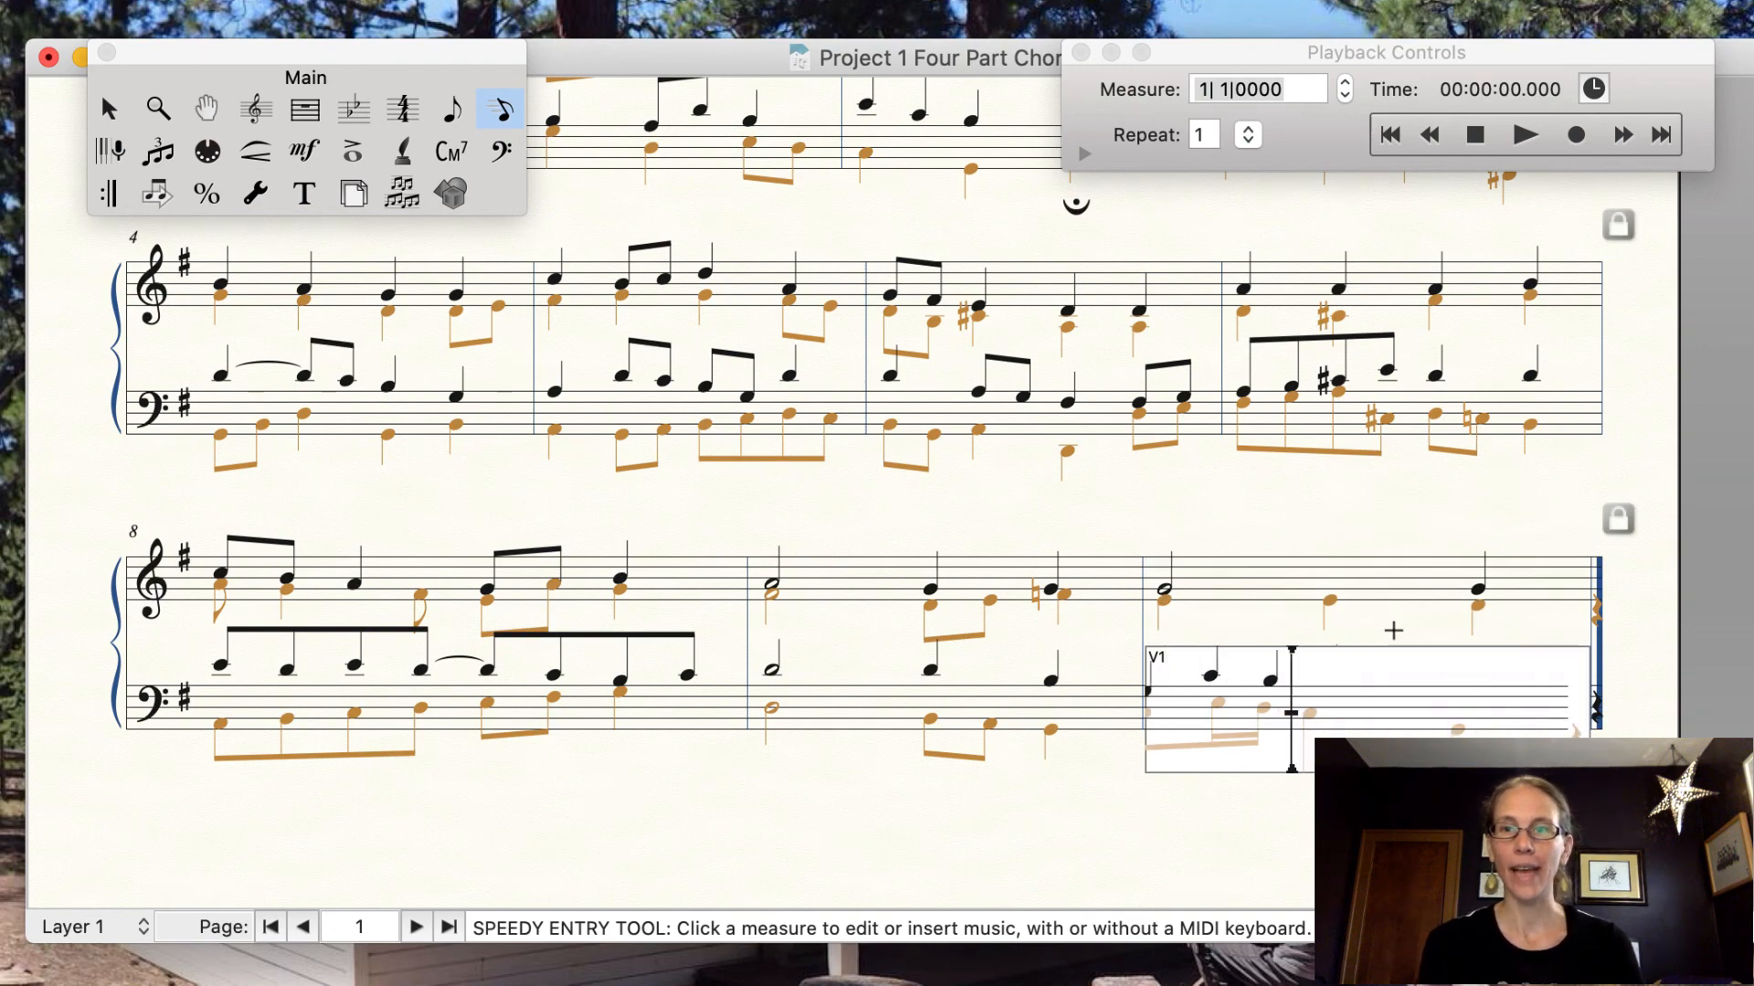
Switch to layer 2 and delete its surplus quarter rest at the end of the treble staff in measure 10.
click(1539, 515)
click(1475, 569)
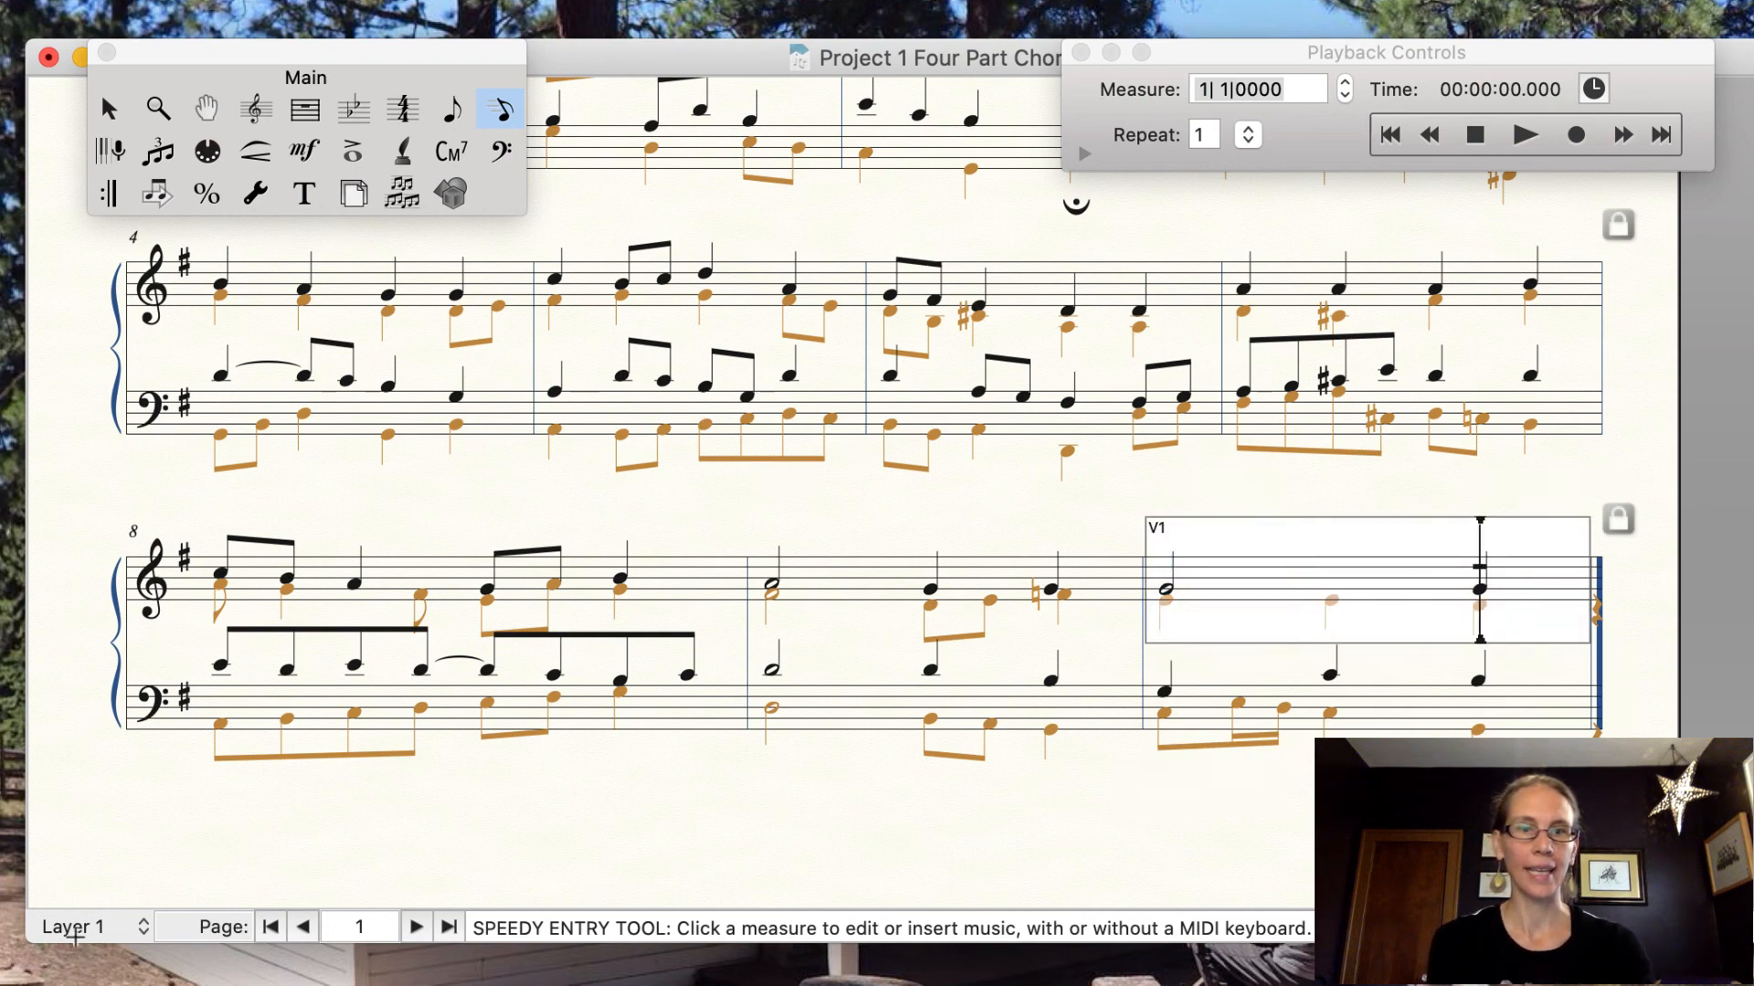
click(75, 928)
click(73, 949)
key(Right)
key(Right)
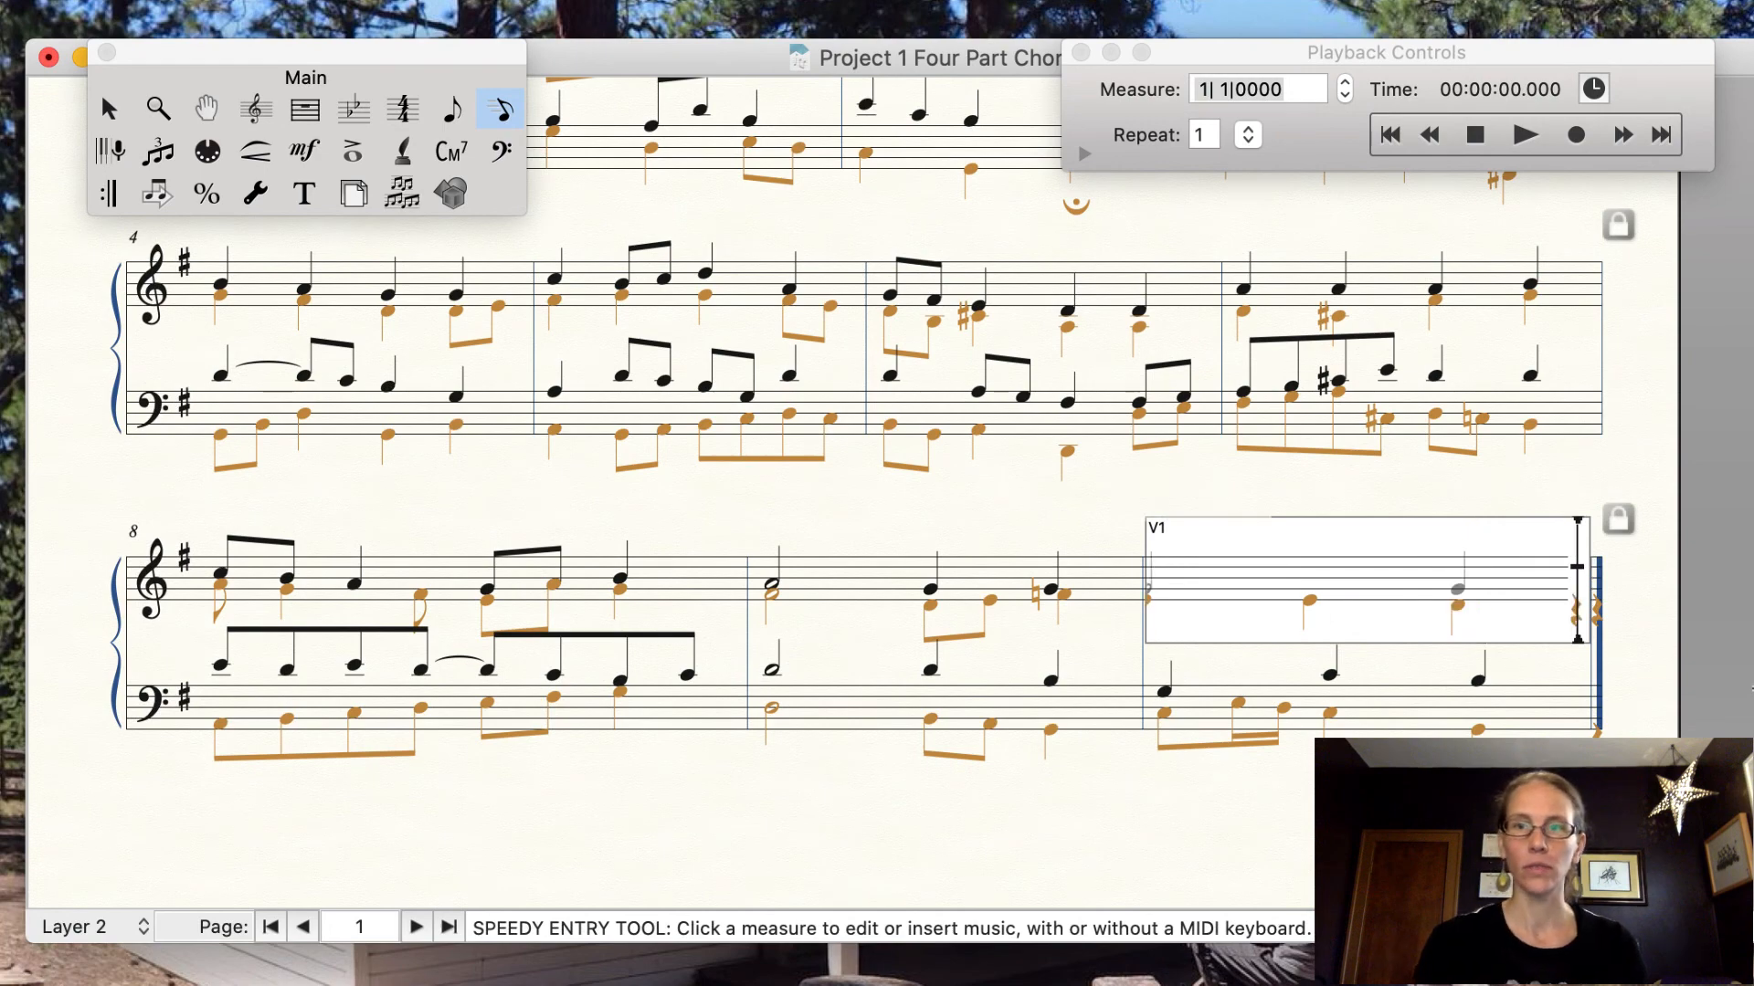
key(Delete)
Delete the surplus layer 2 quarter rest at the end of the bass staff in measure 10.
key(super+Down)
key(Right)
key(Right)
key(Right)
key(Right)
key(Right)
key(Right)
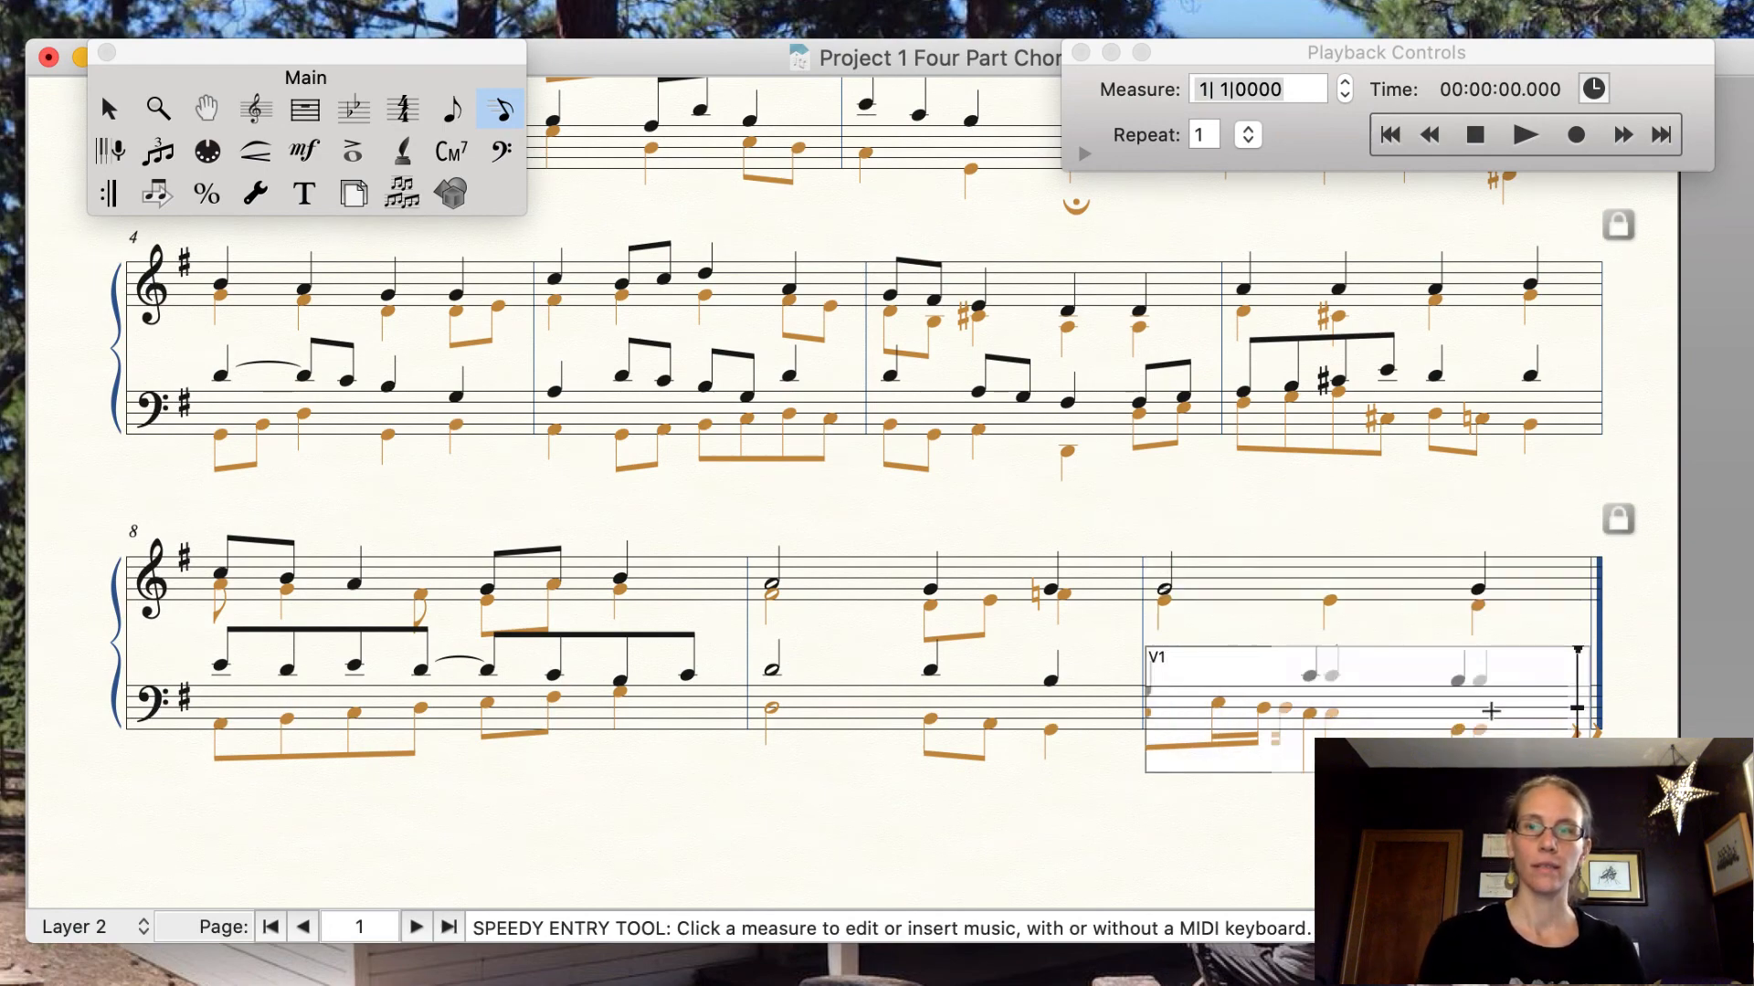
key(Delete)
key(Escape)
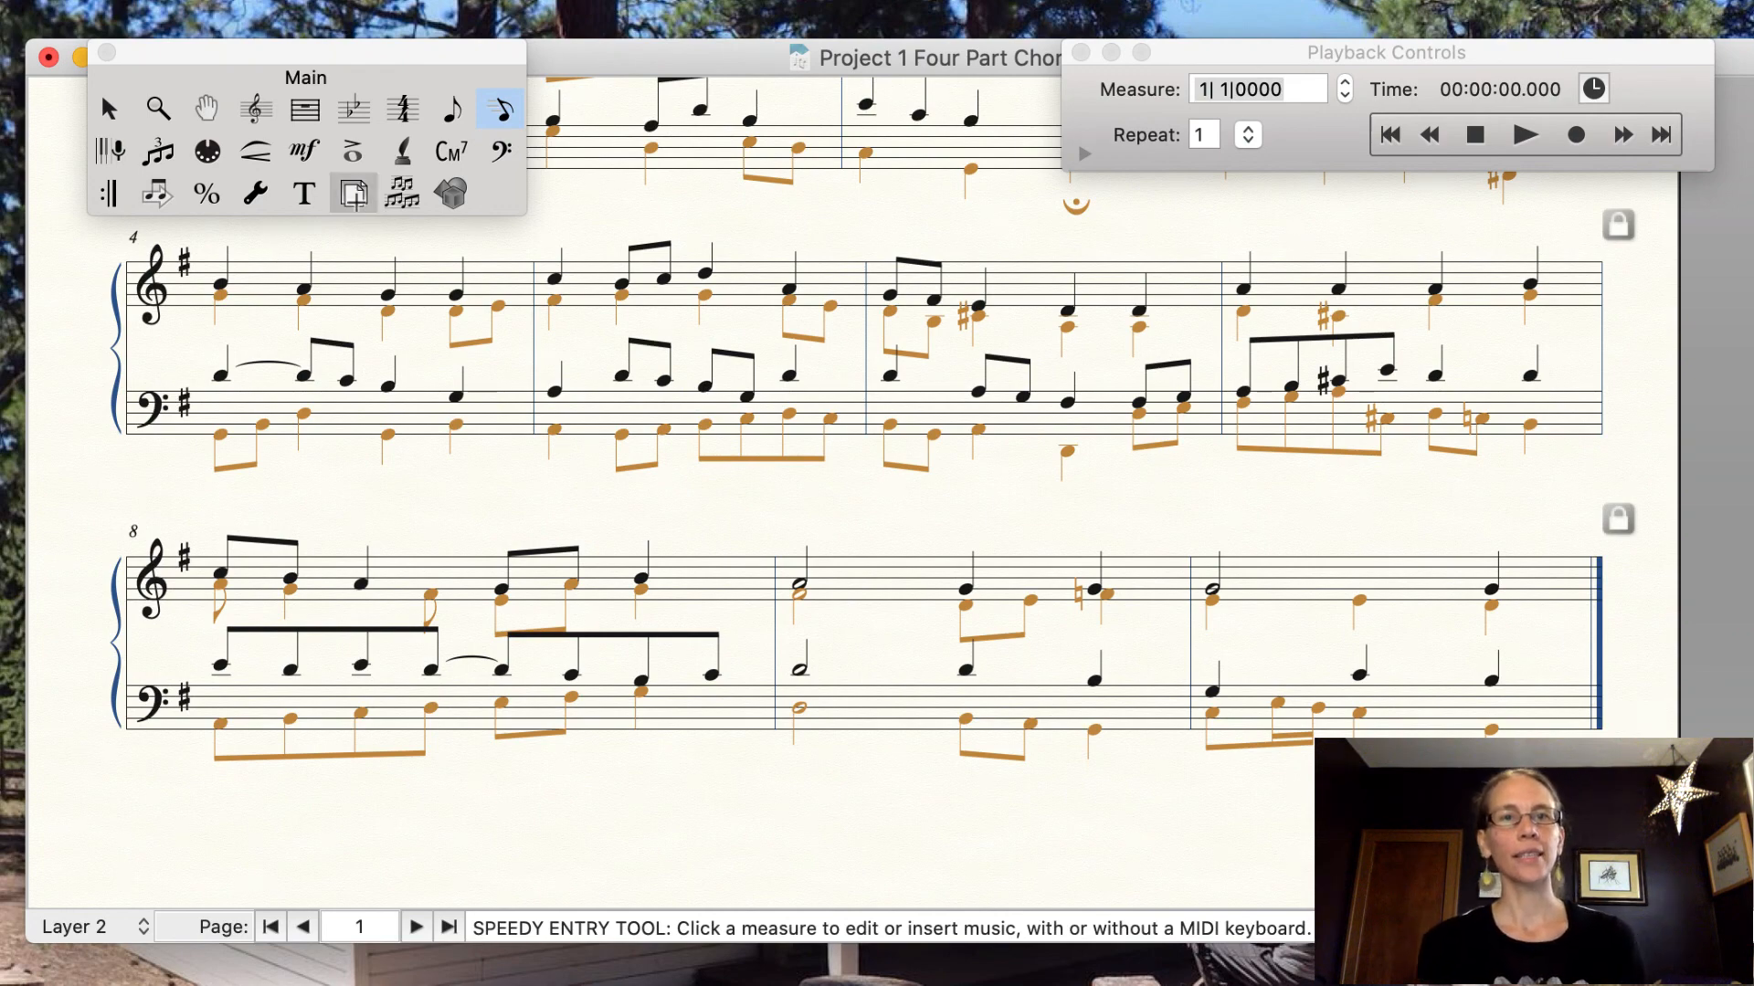
Open the Edit System Margins settings with the Page Layout tool and move the dialog clear of the score.
click(354, 199)
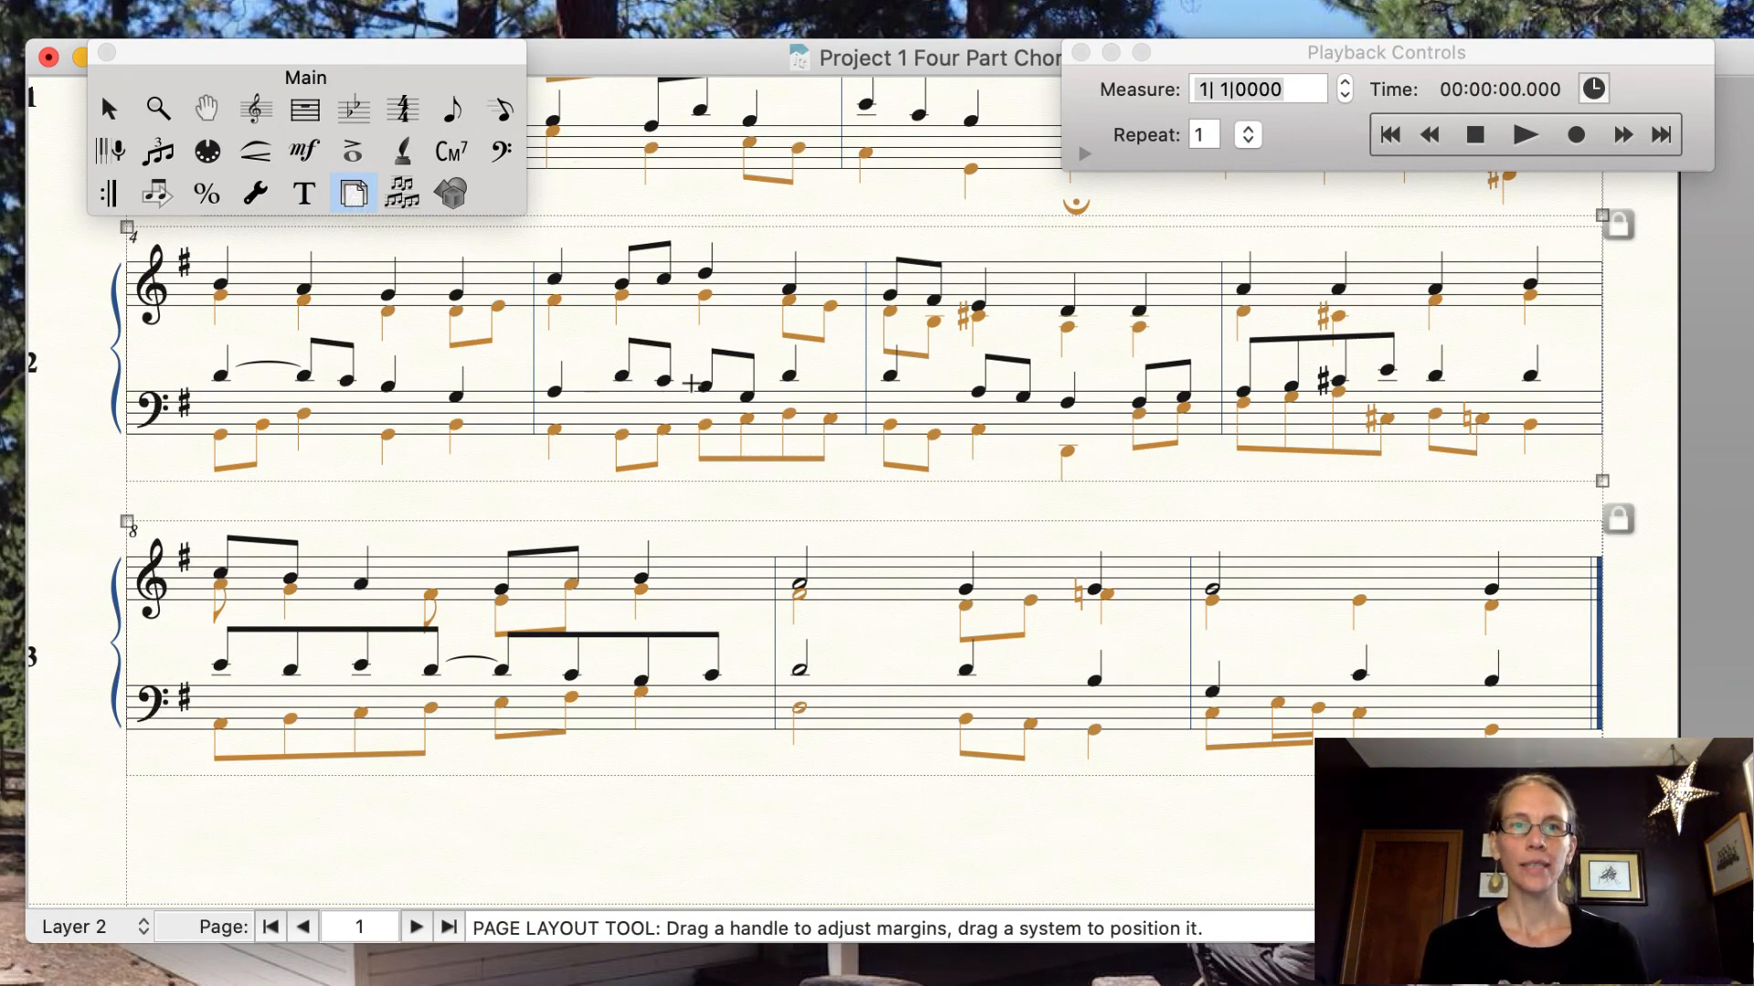
scroll(685, 549, up, 5)
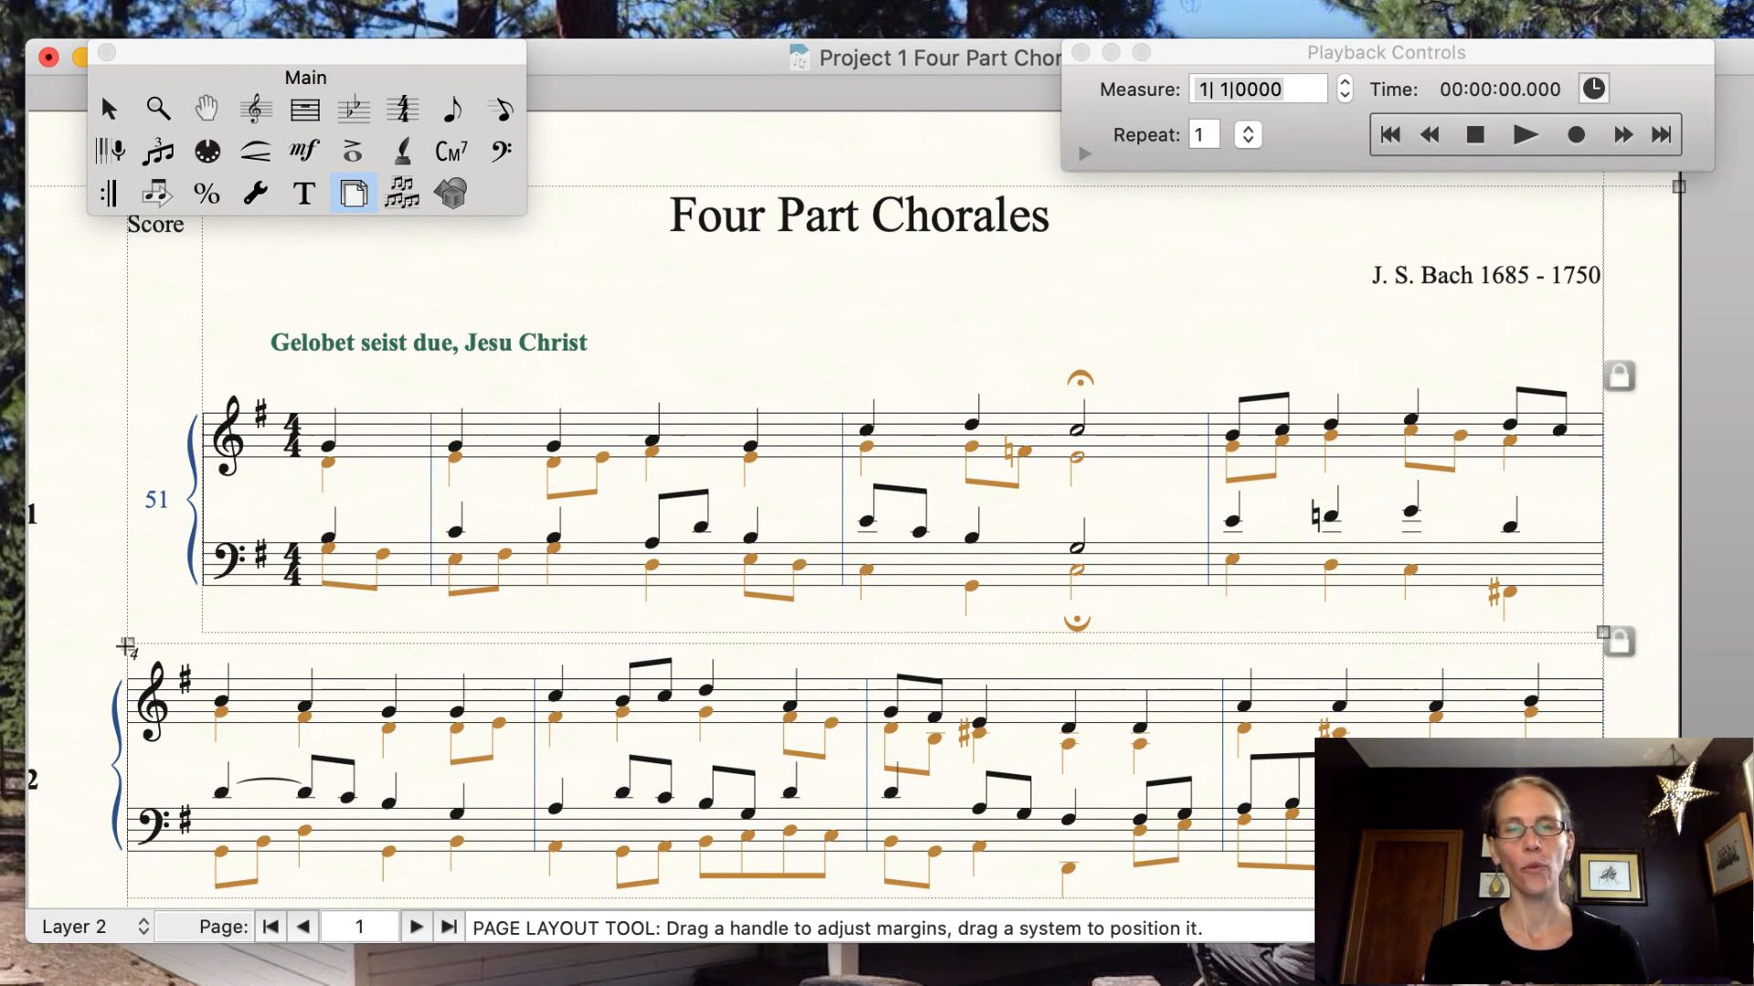
scroll(290, 614, down, 4)
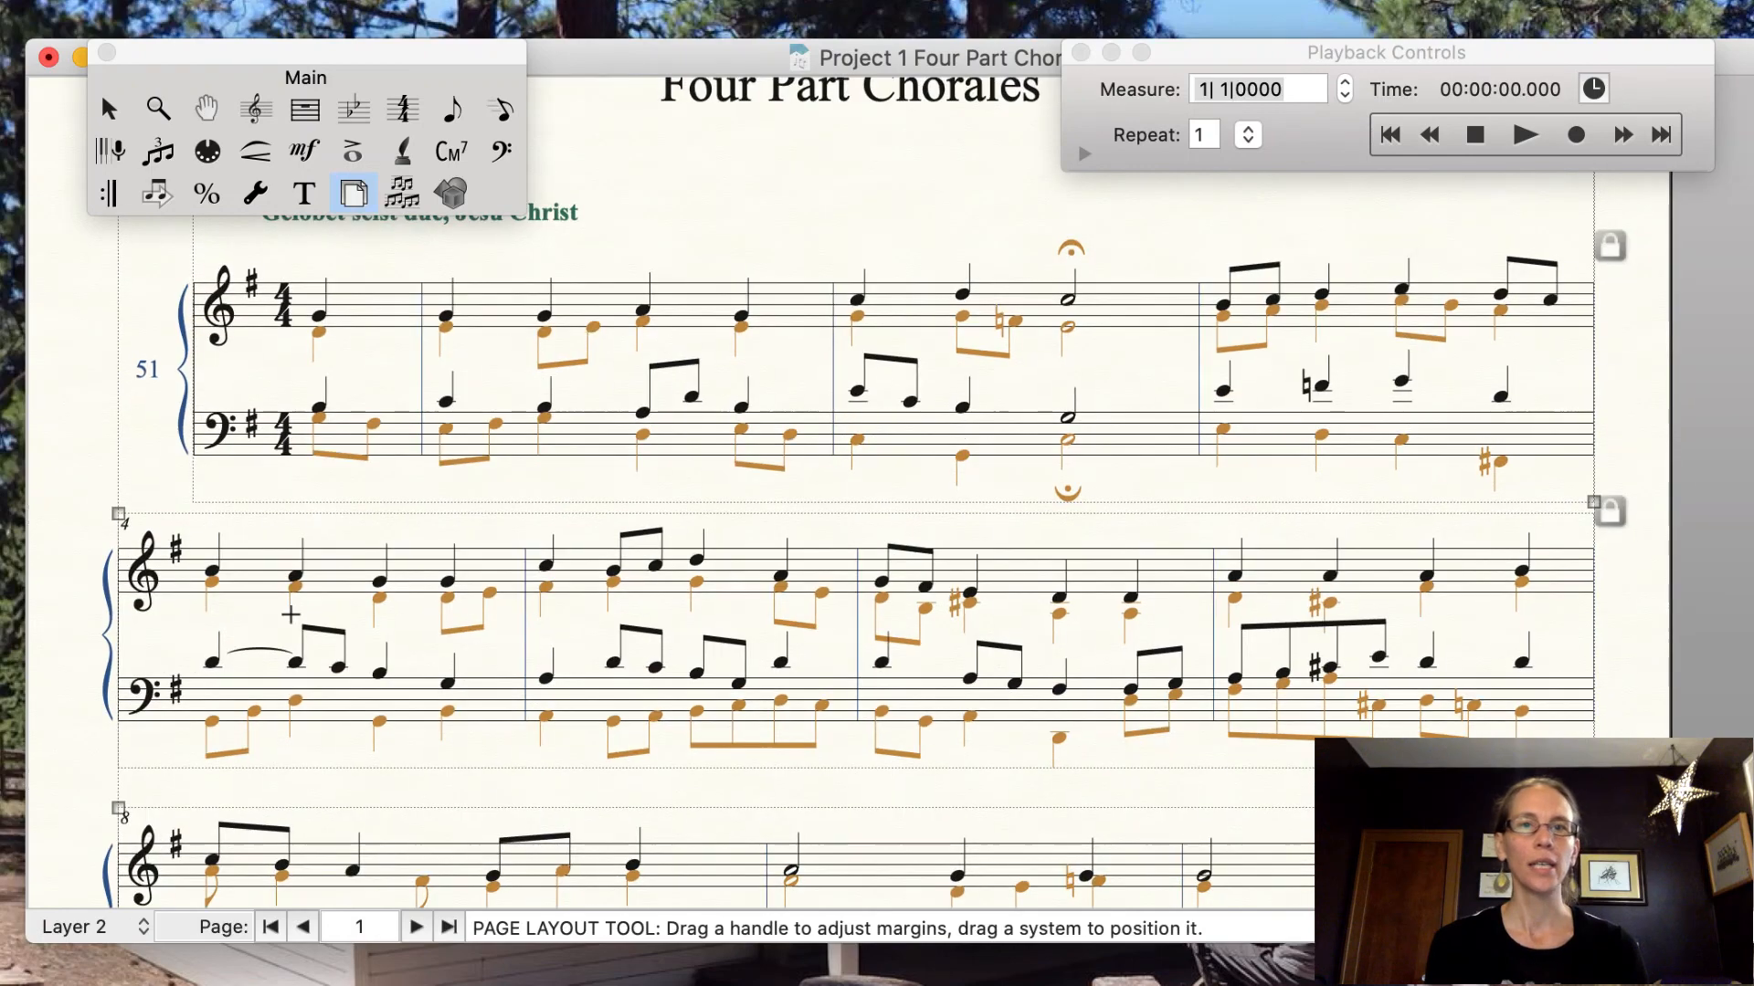
scroll(290, 613, up, 4)
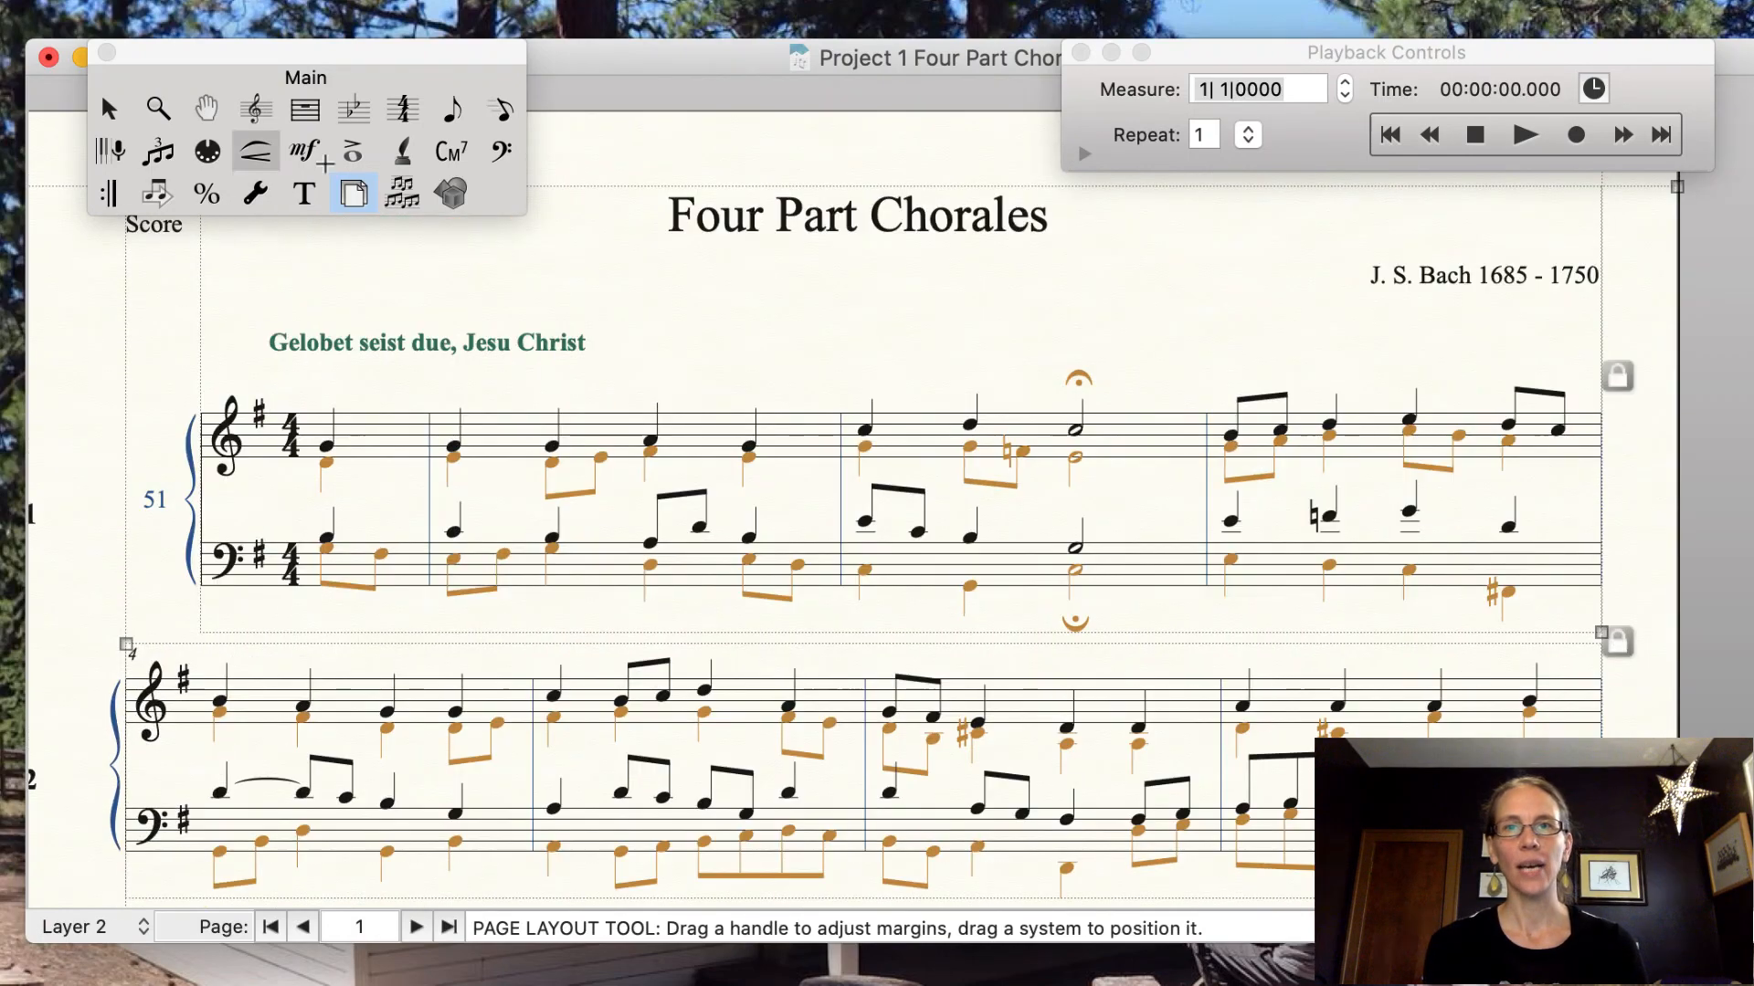
click(898, 23)
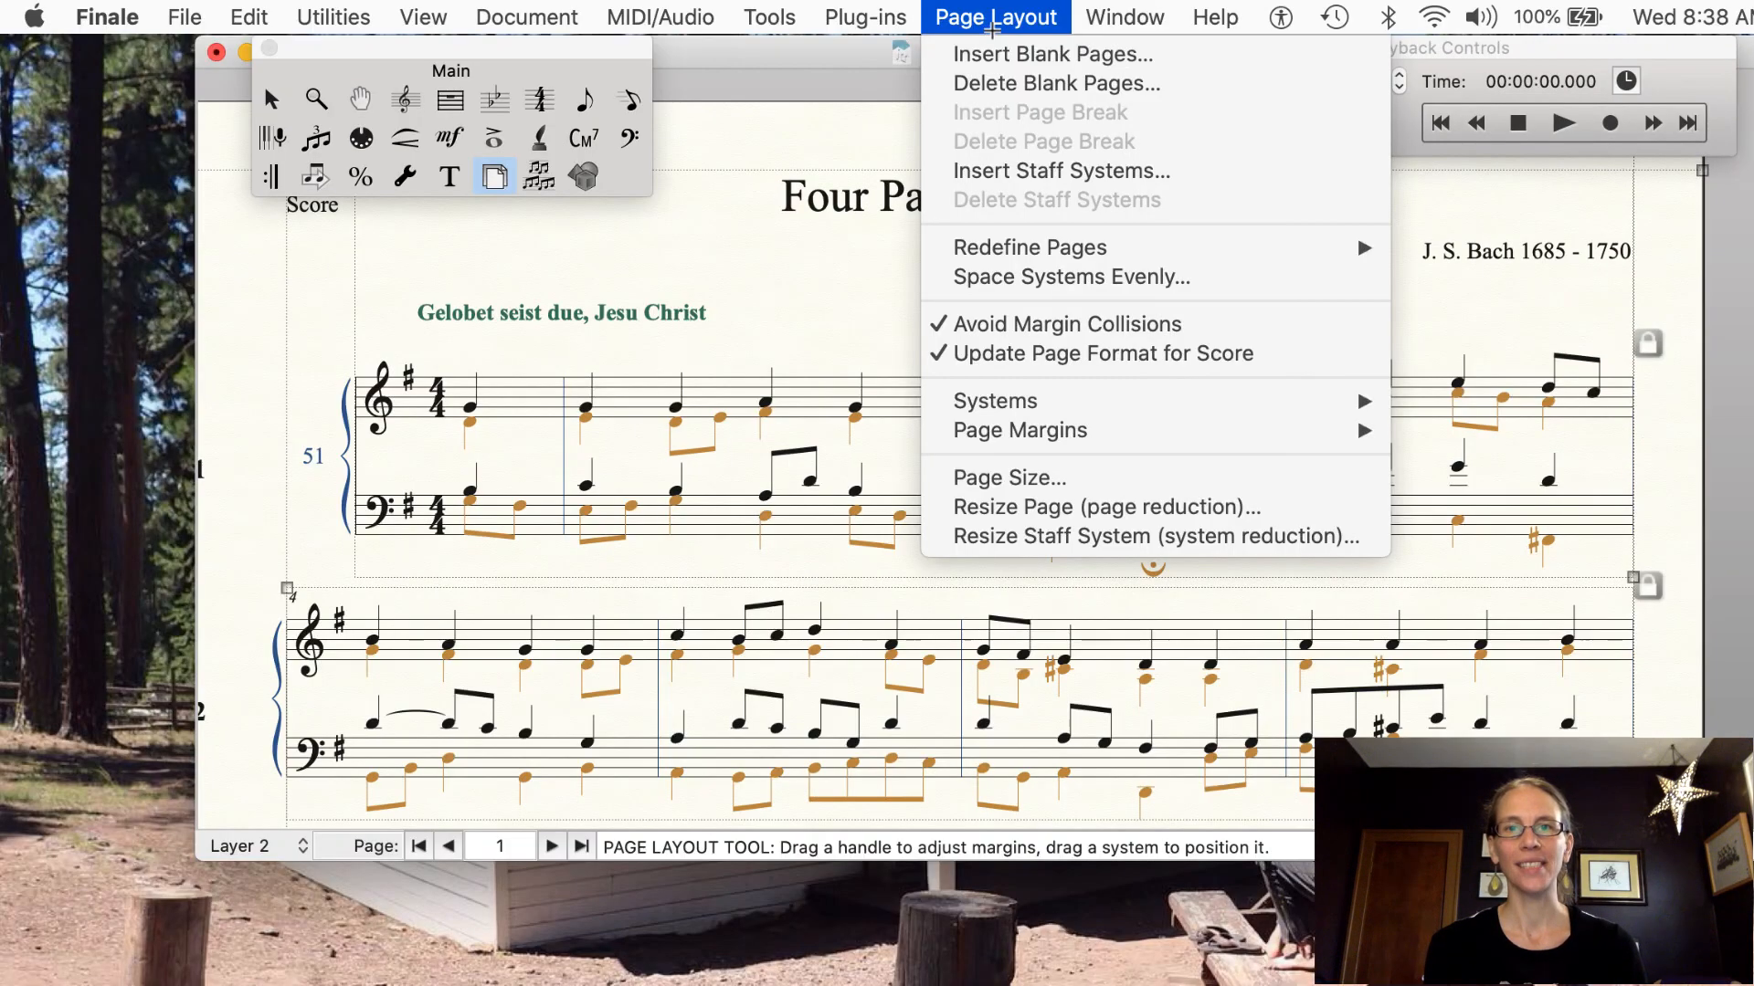
mouse_move(998, 403)
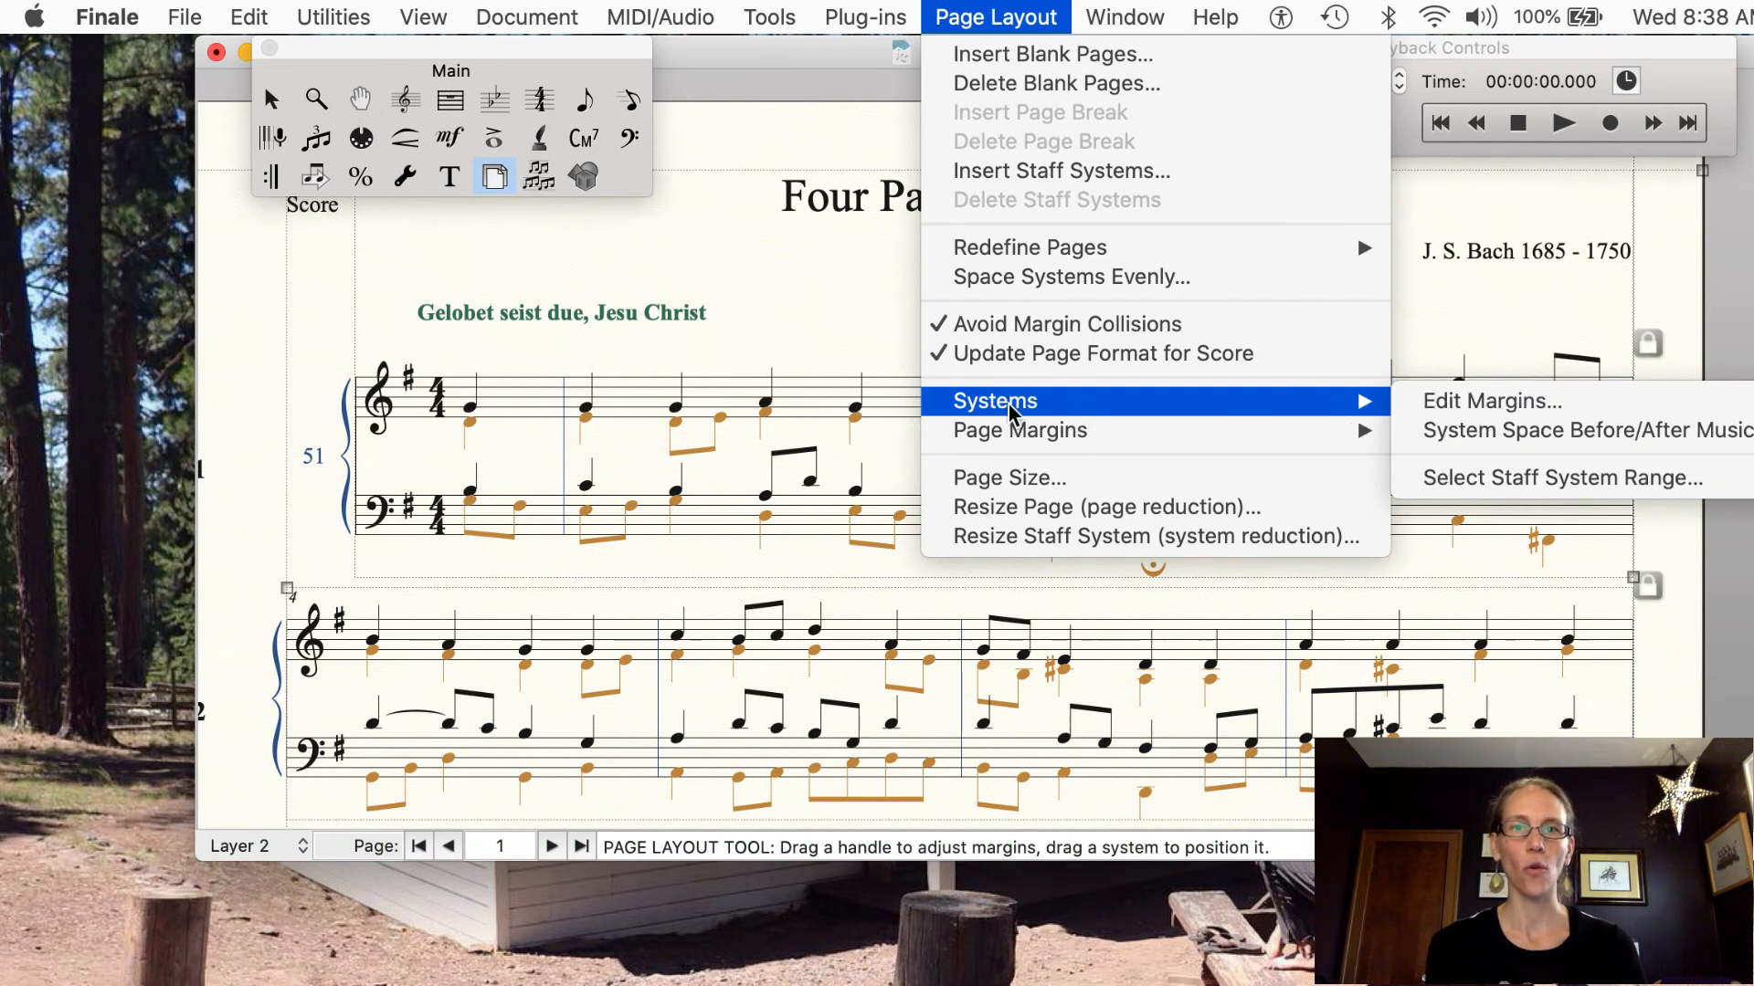
mouse_move(1008, 438)
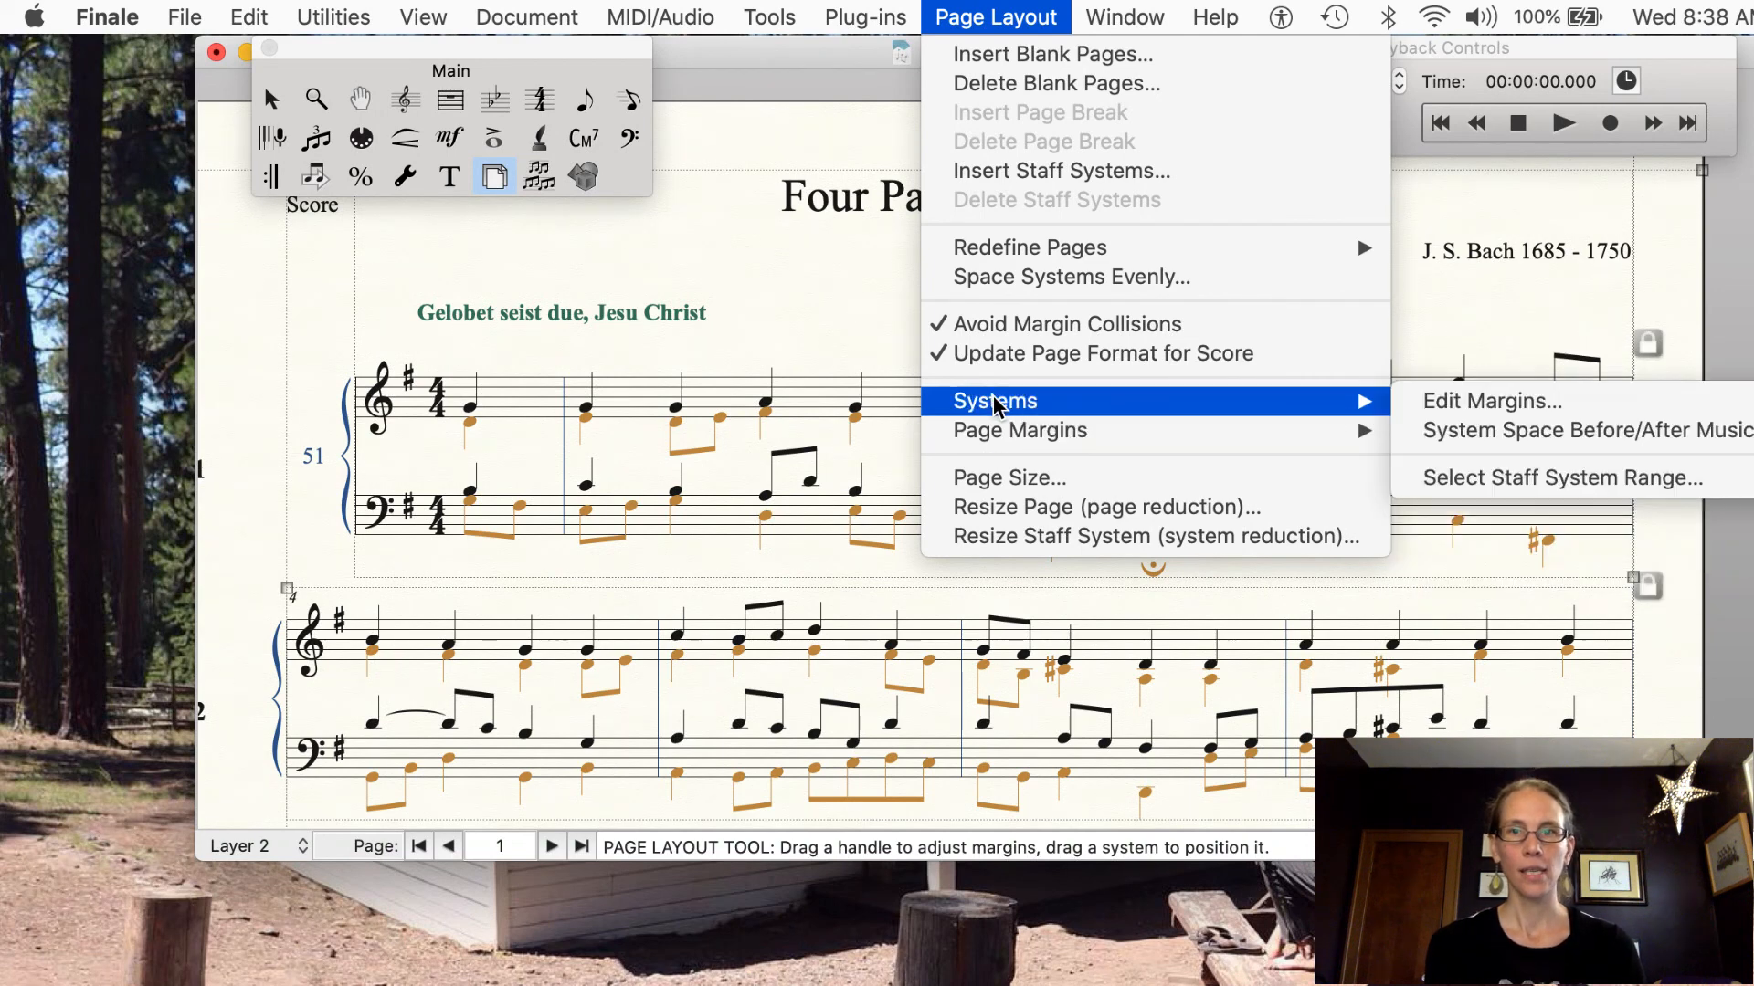
click(1551, 416)
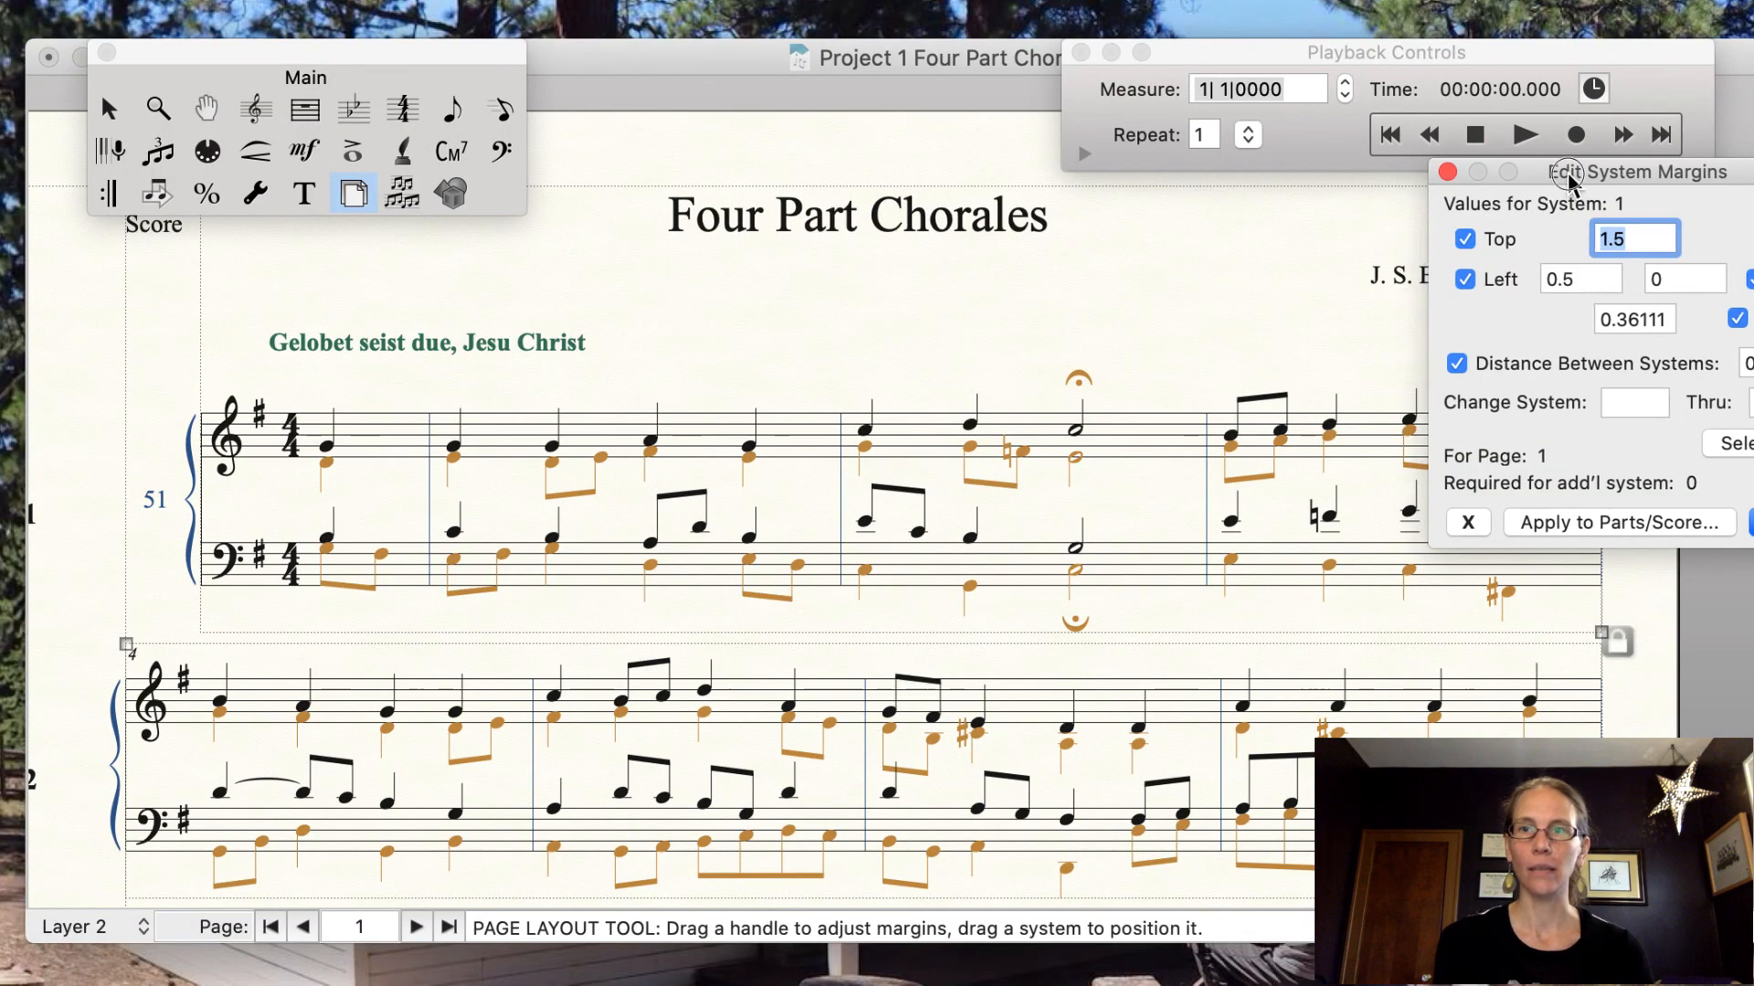
drag(1613, 172, 1571, 212)
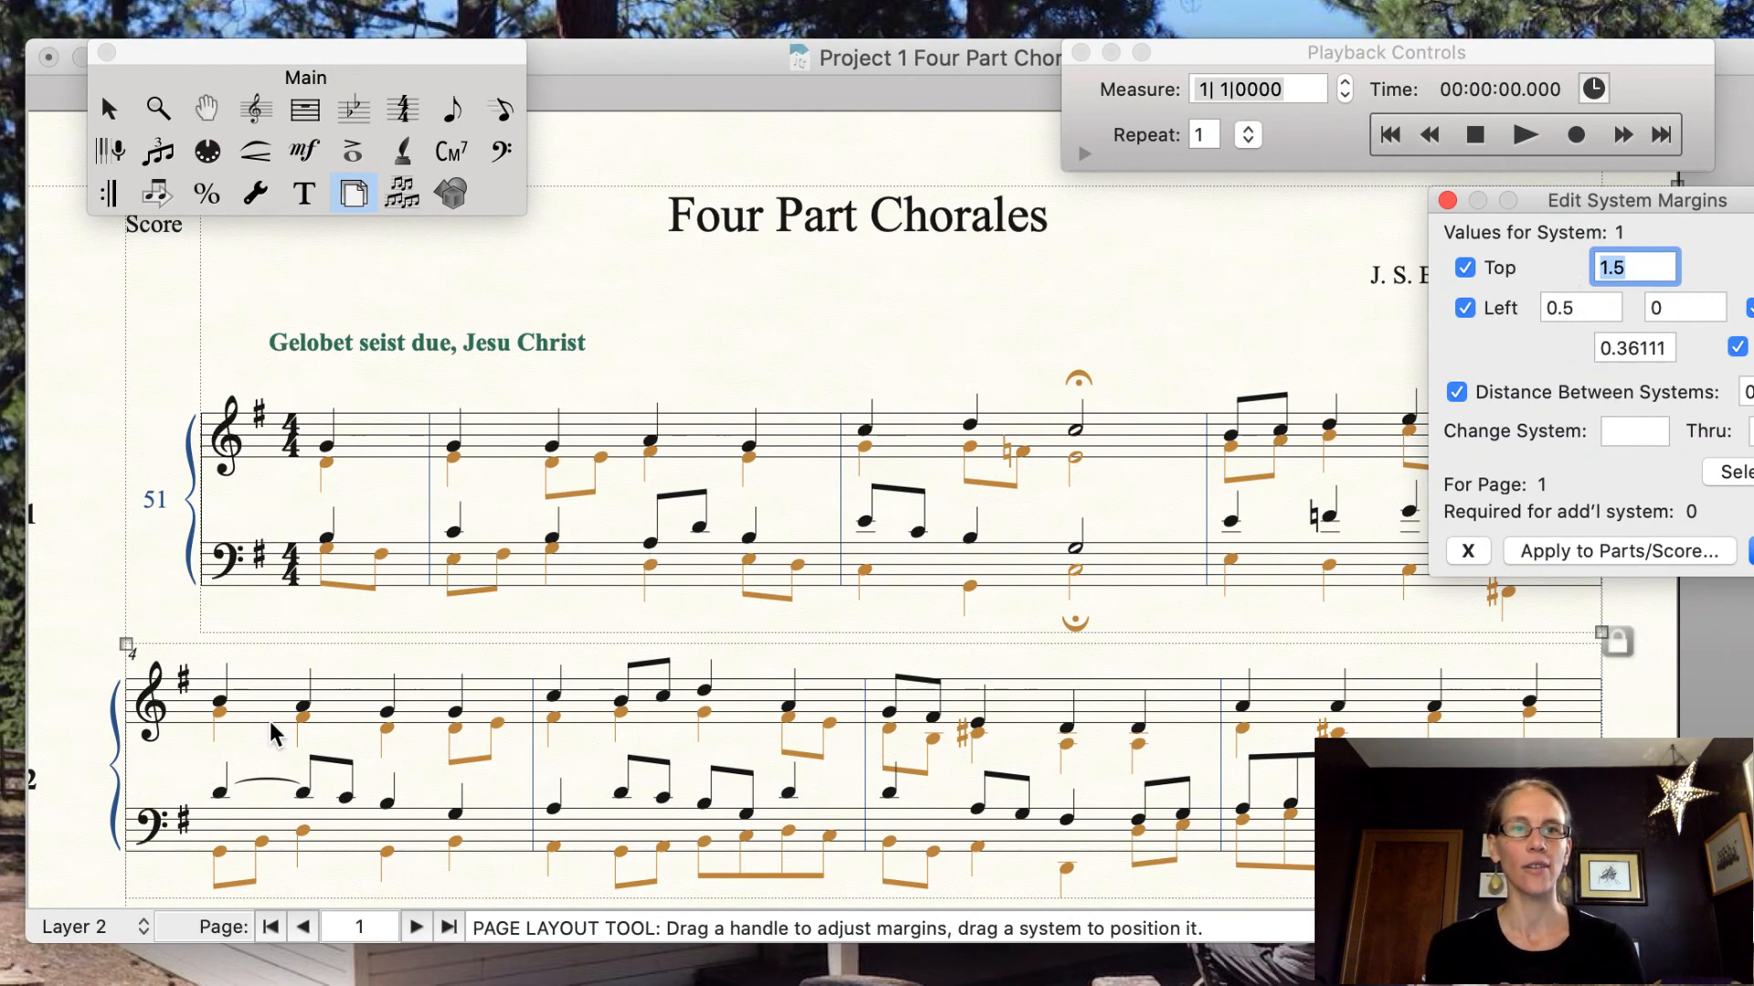
Examine the system numbers beside the staves and the system range settings for editing the system margins.
scroll(271, 723, down, 2)
scroll(271, 723, left, 1)
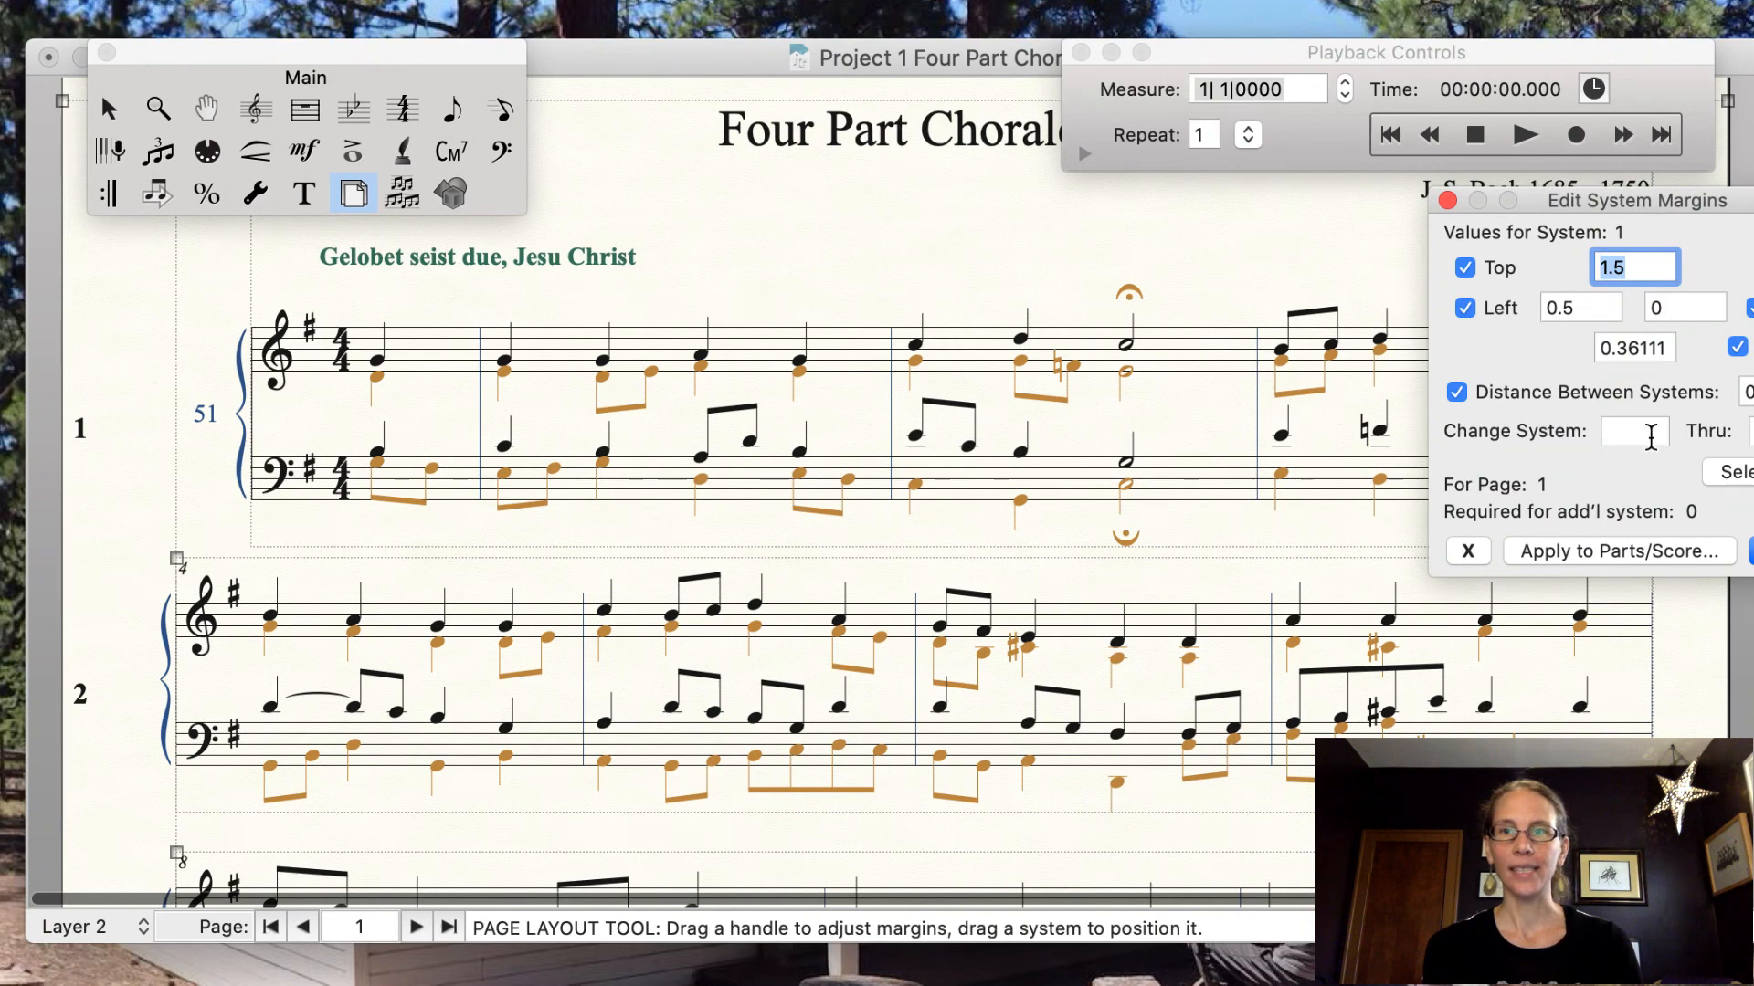
click(1651, 439)
key(Tab)
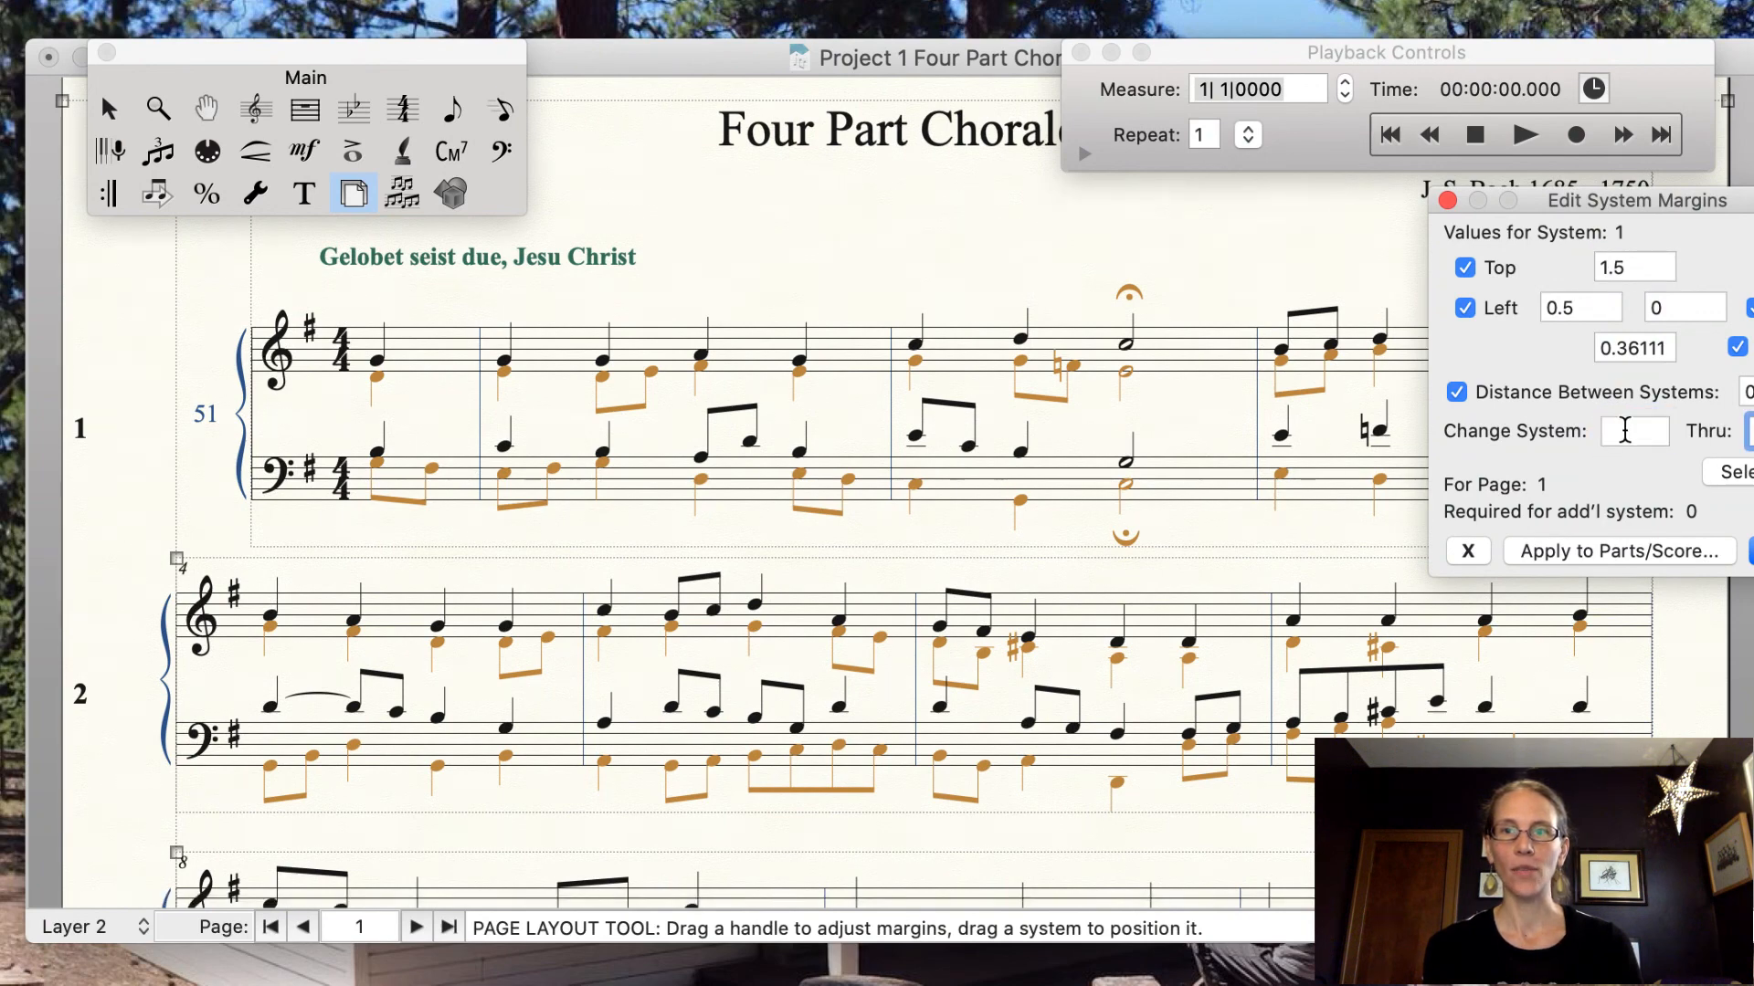
click(1625, 430)
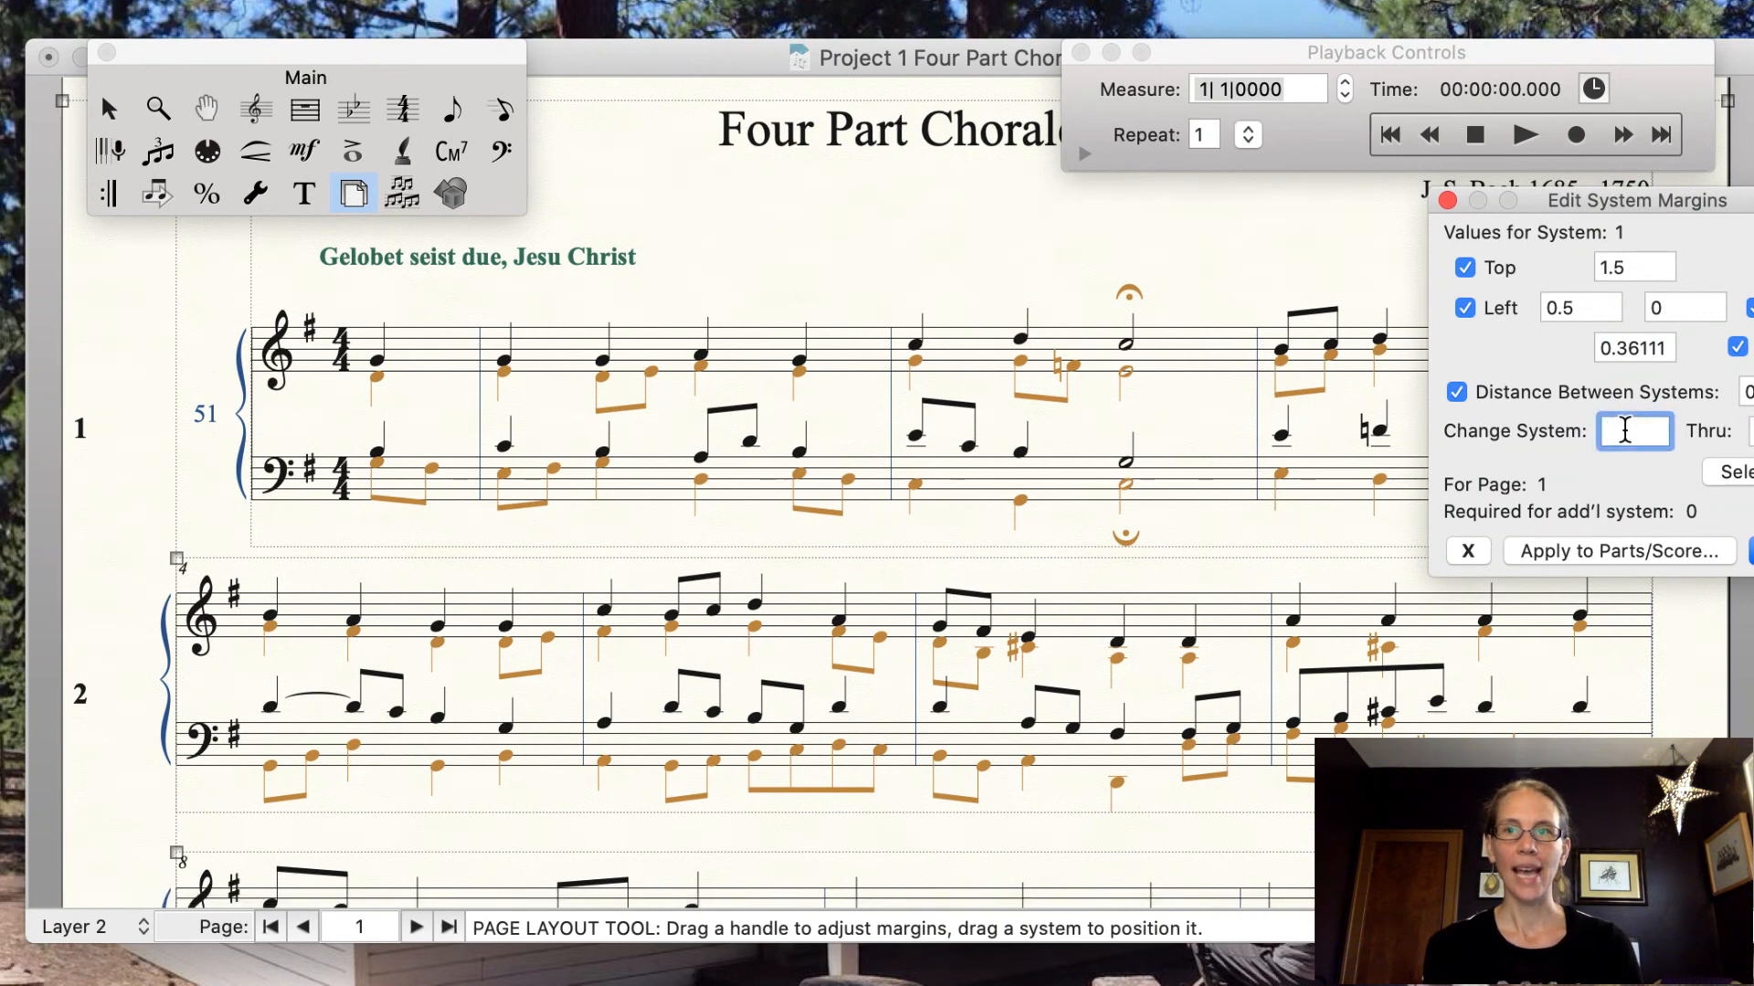
scroll(1625, 430, right, 2)
scroll(880, 630, left, 2)
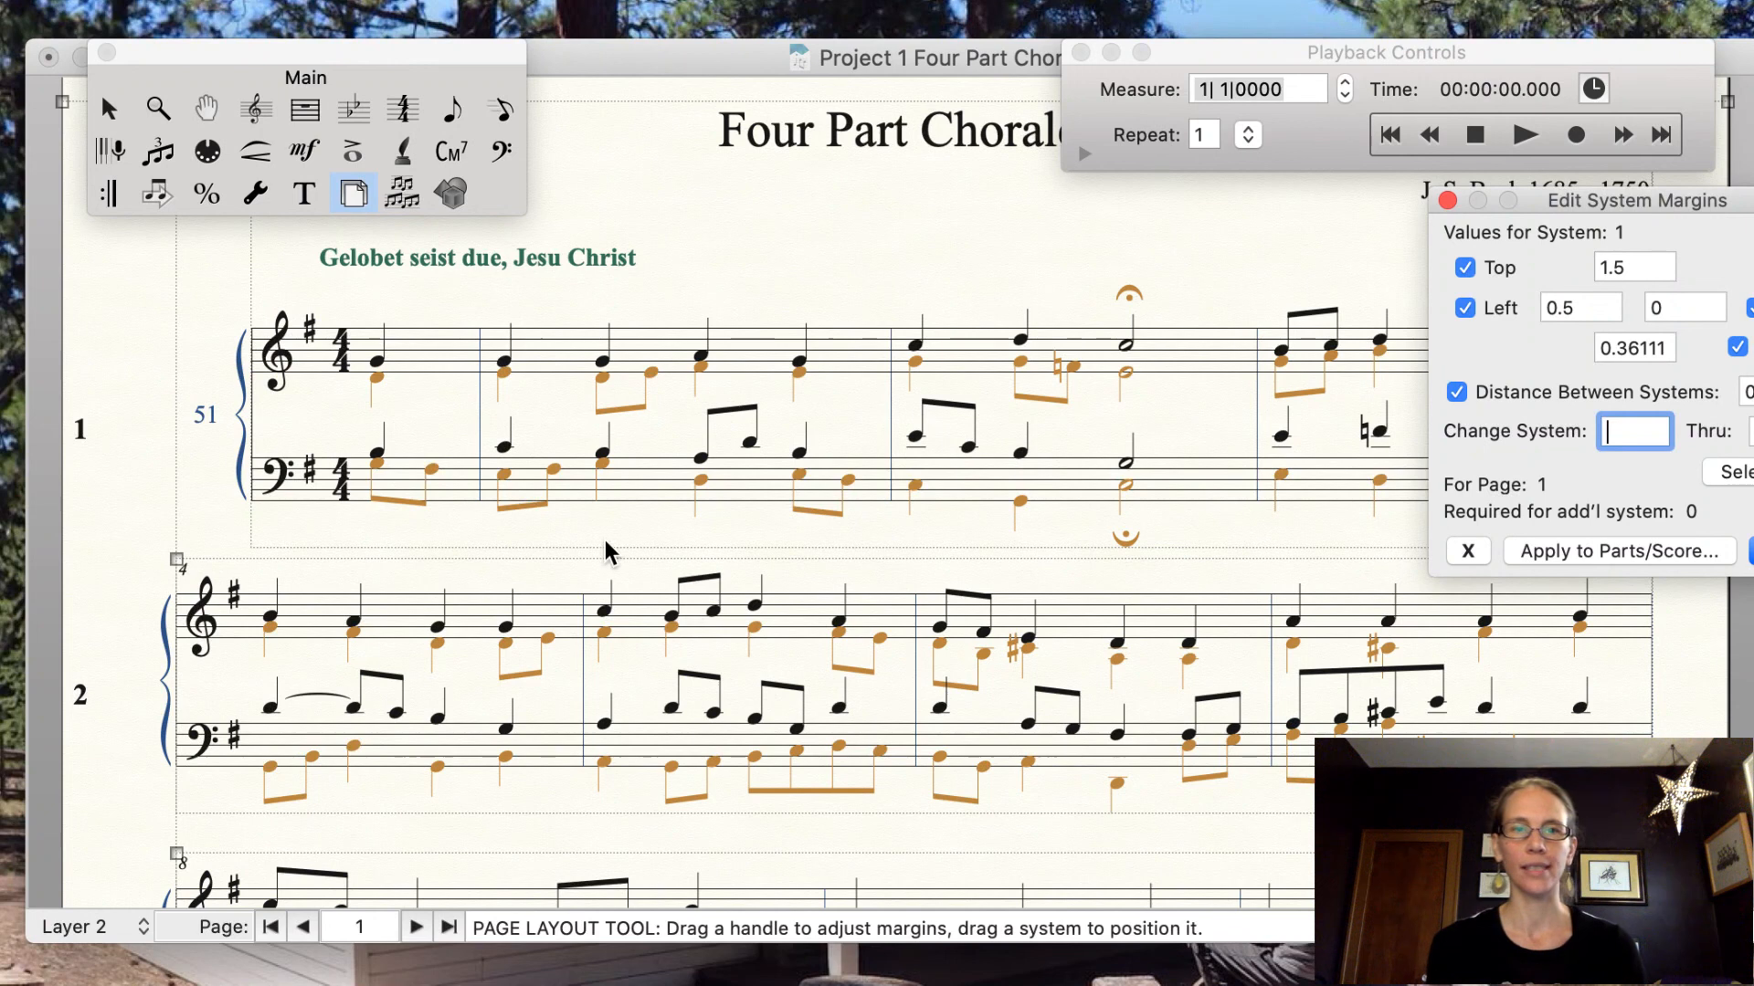
scroll(607, 553, up, 3)
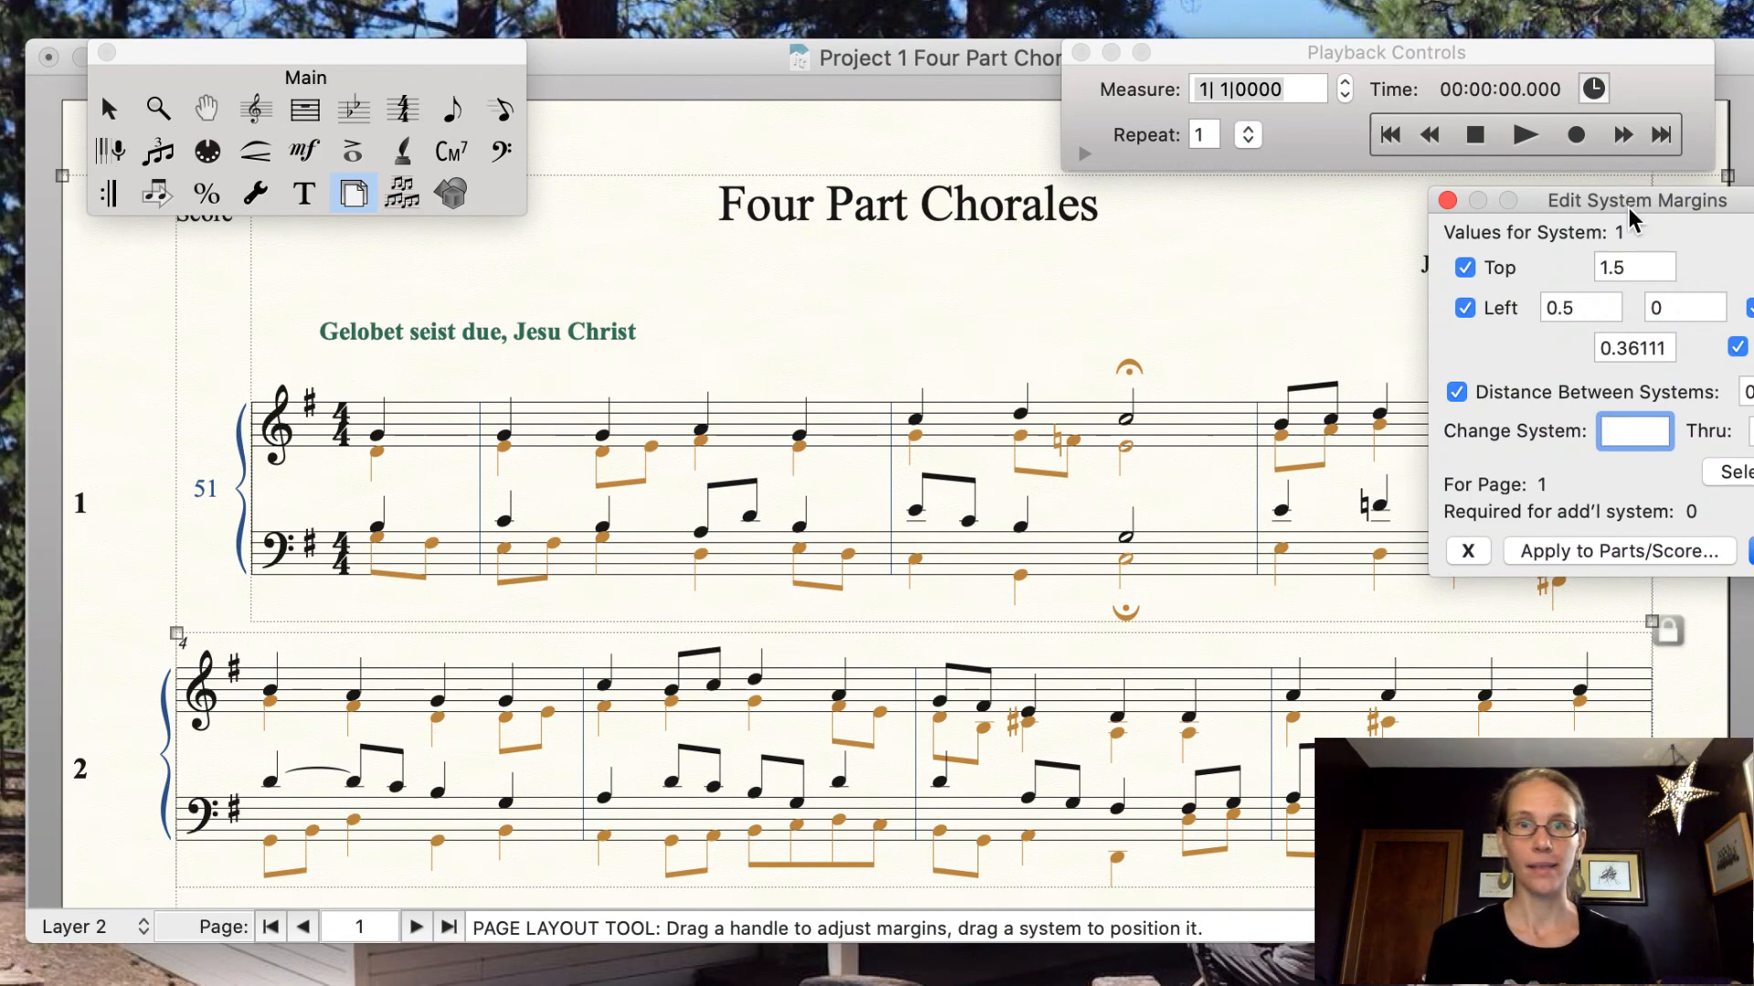
Set the left page margin to 0.5 and apply the page margins to all pages.
click(909, 17)
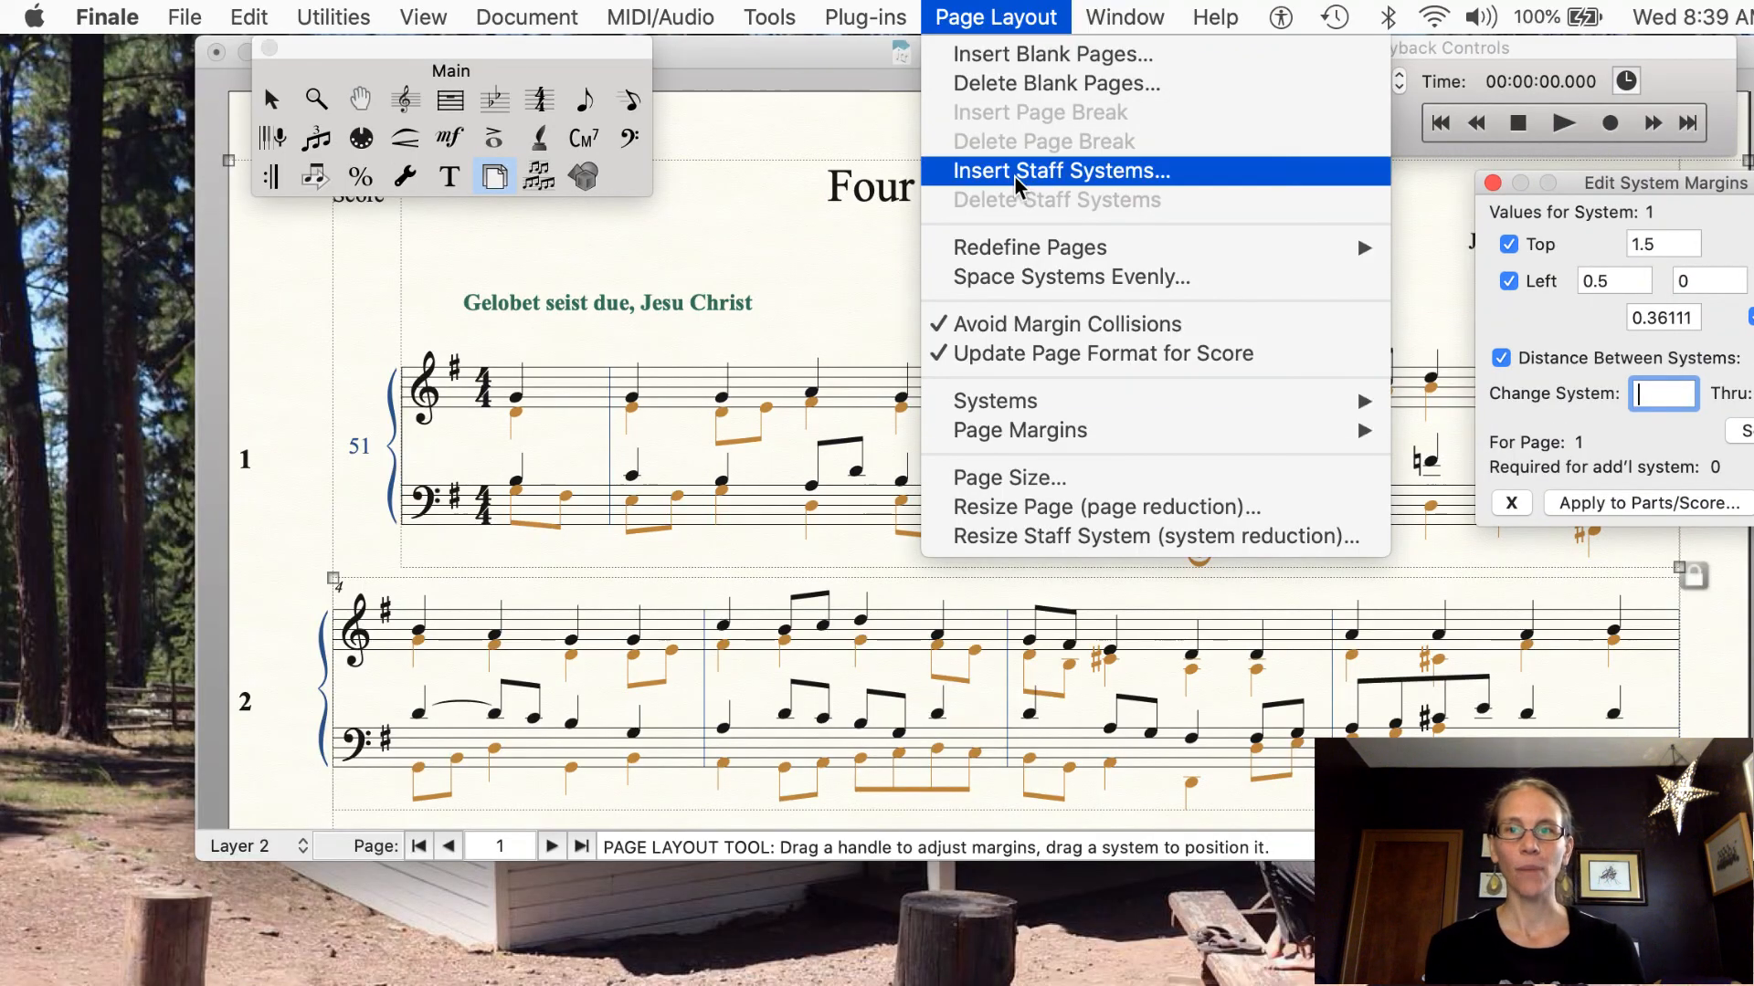
mouse_move(1023, 431)
click(1487, 437)
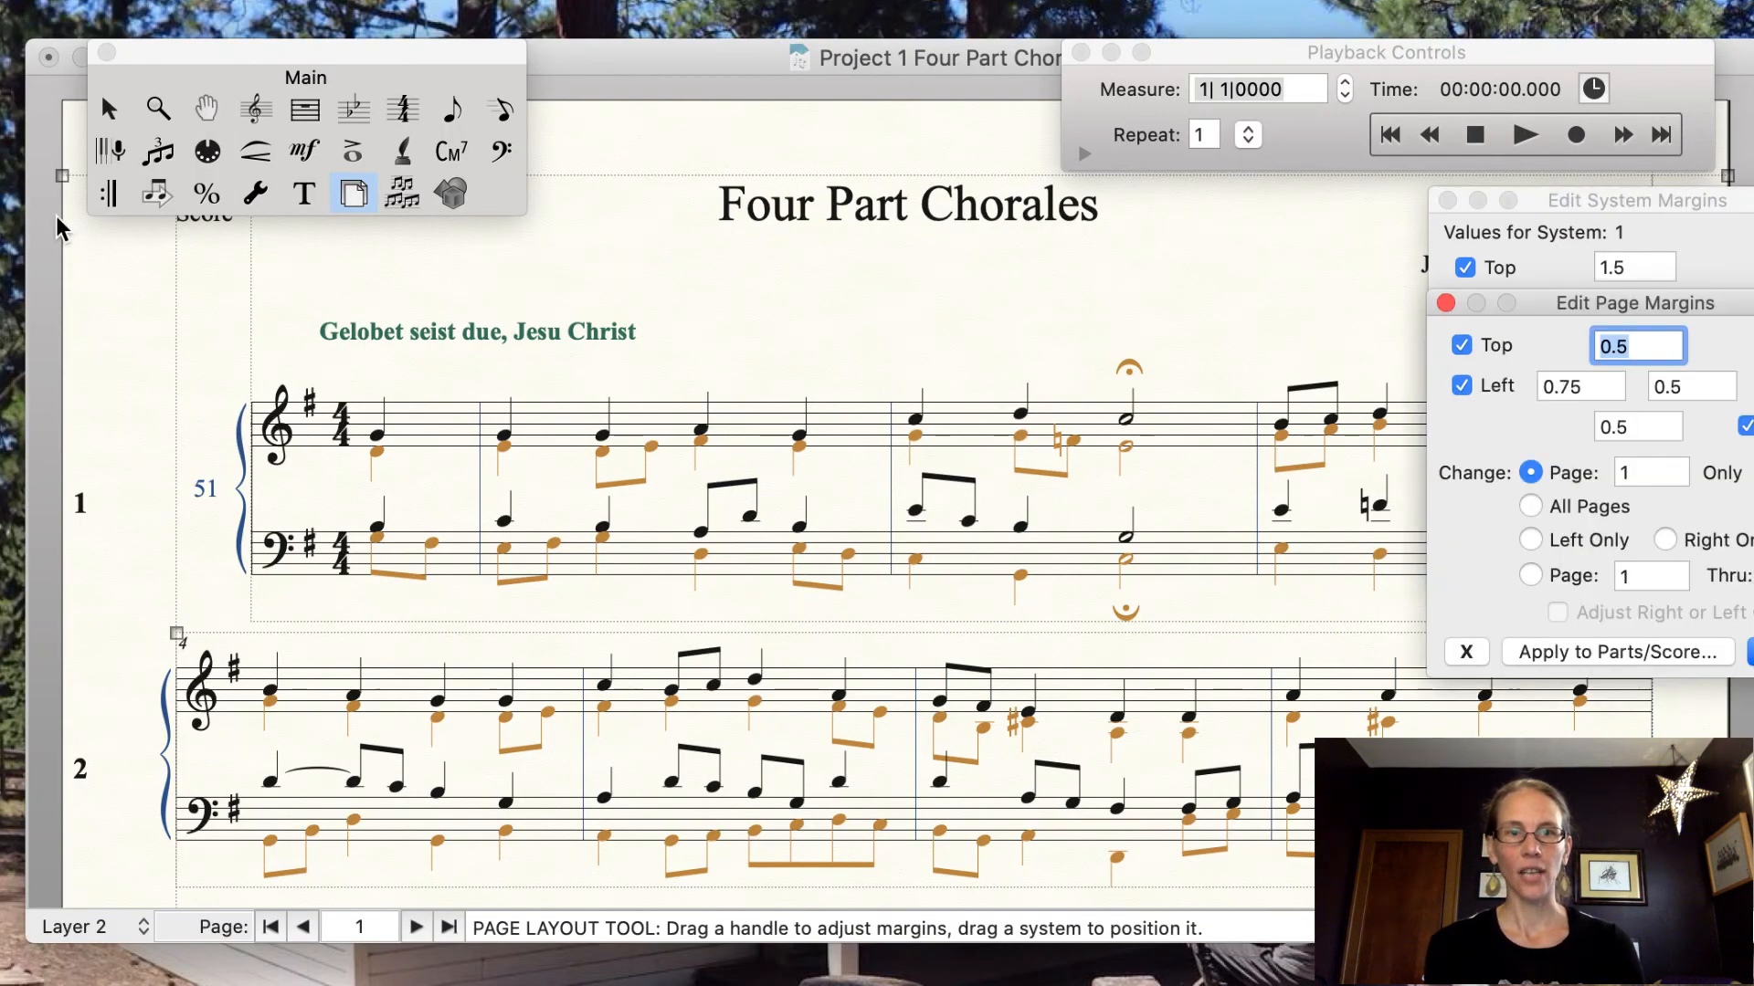
scroll(1459, 702, down, 3)
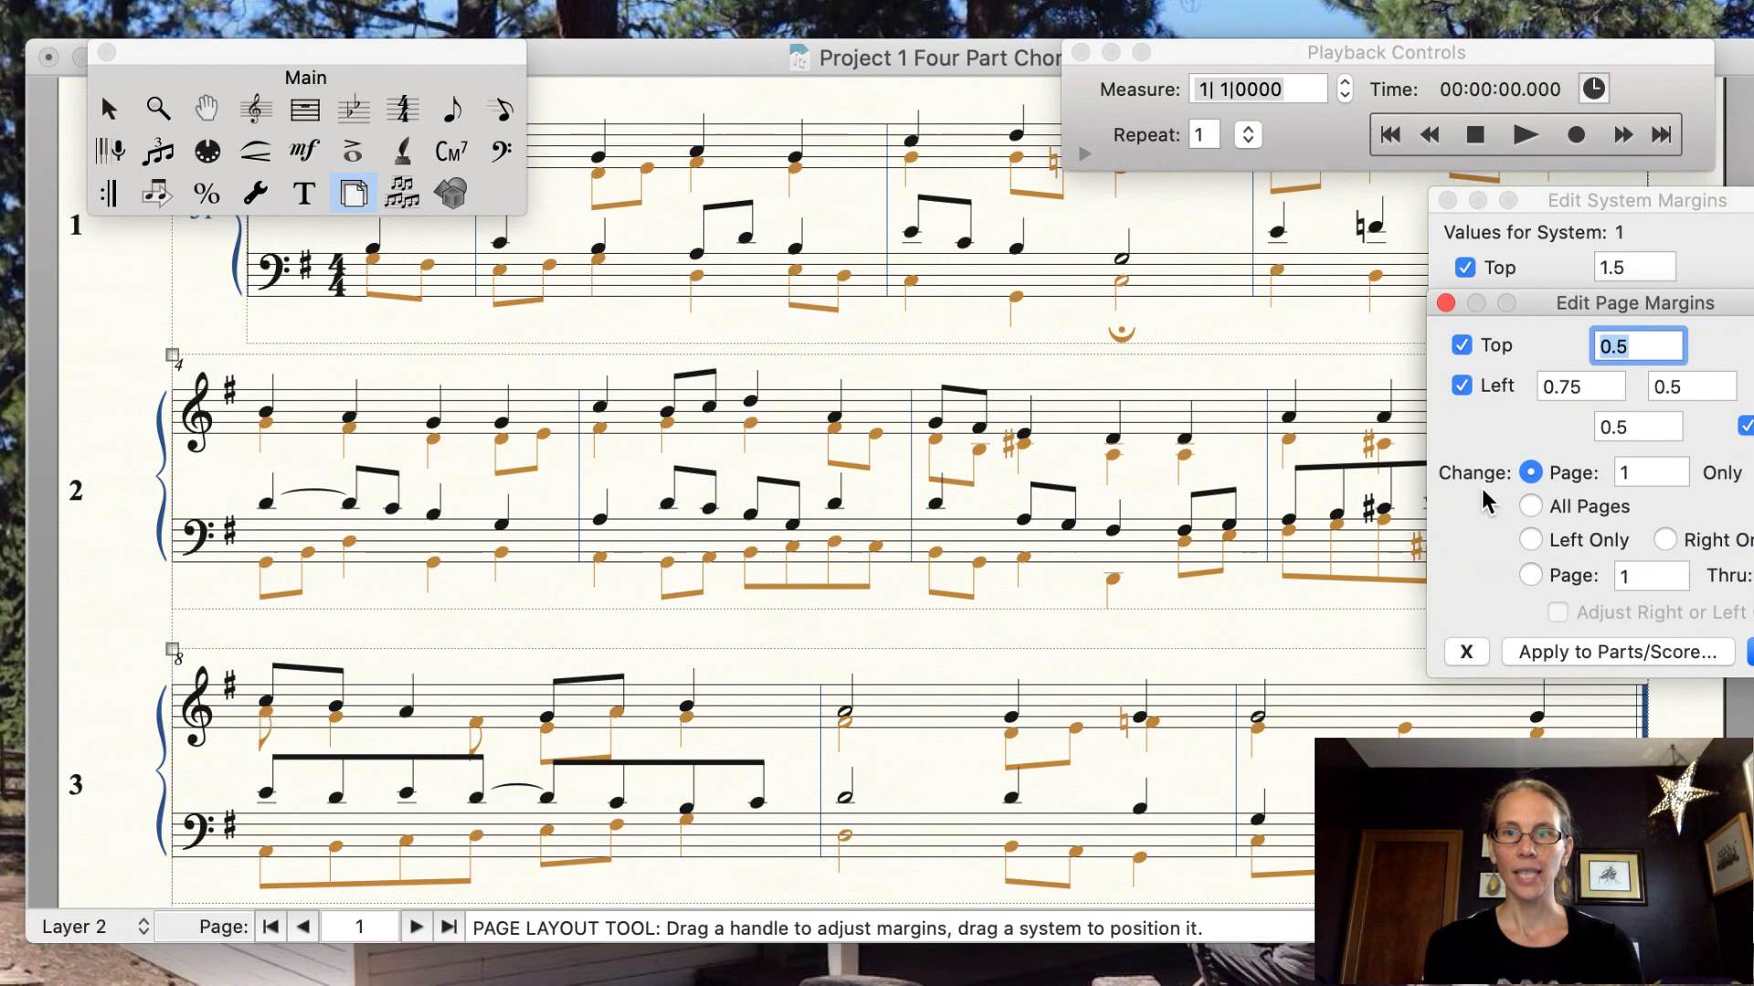
scroll(1105, 562, up, 3)
click(1591, 386)
key(BackSpace)
text(5)
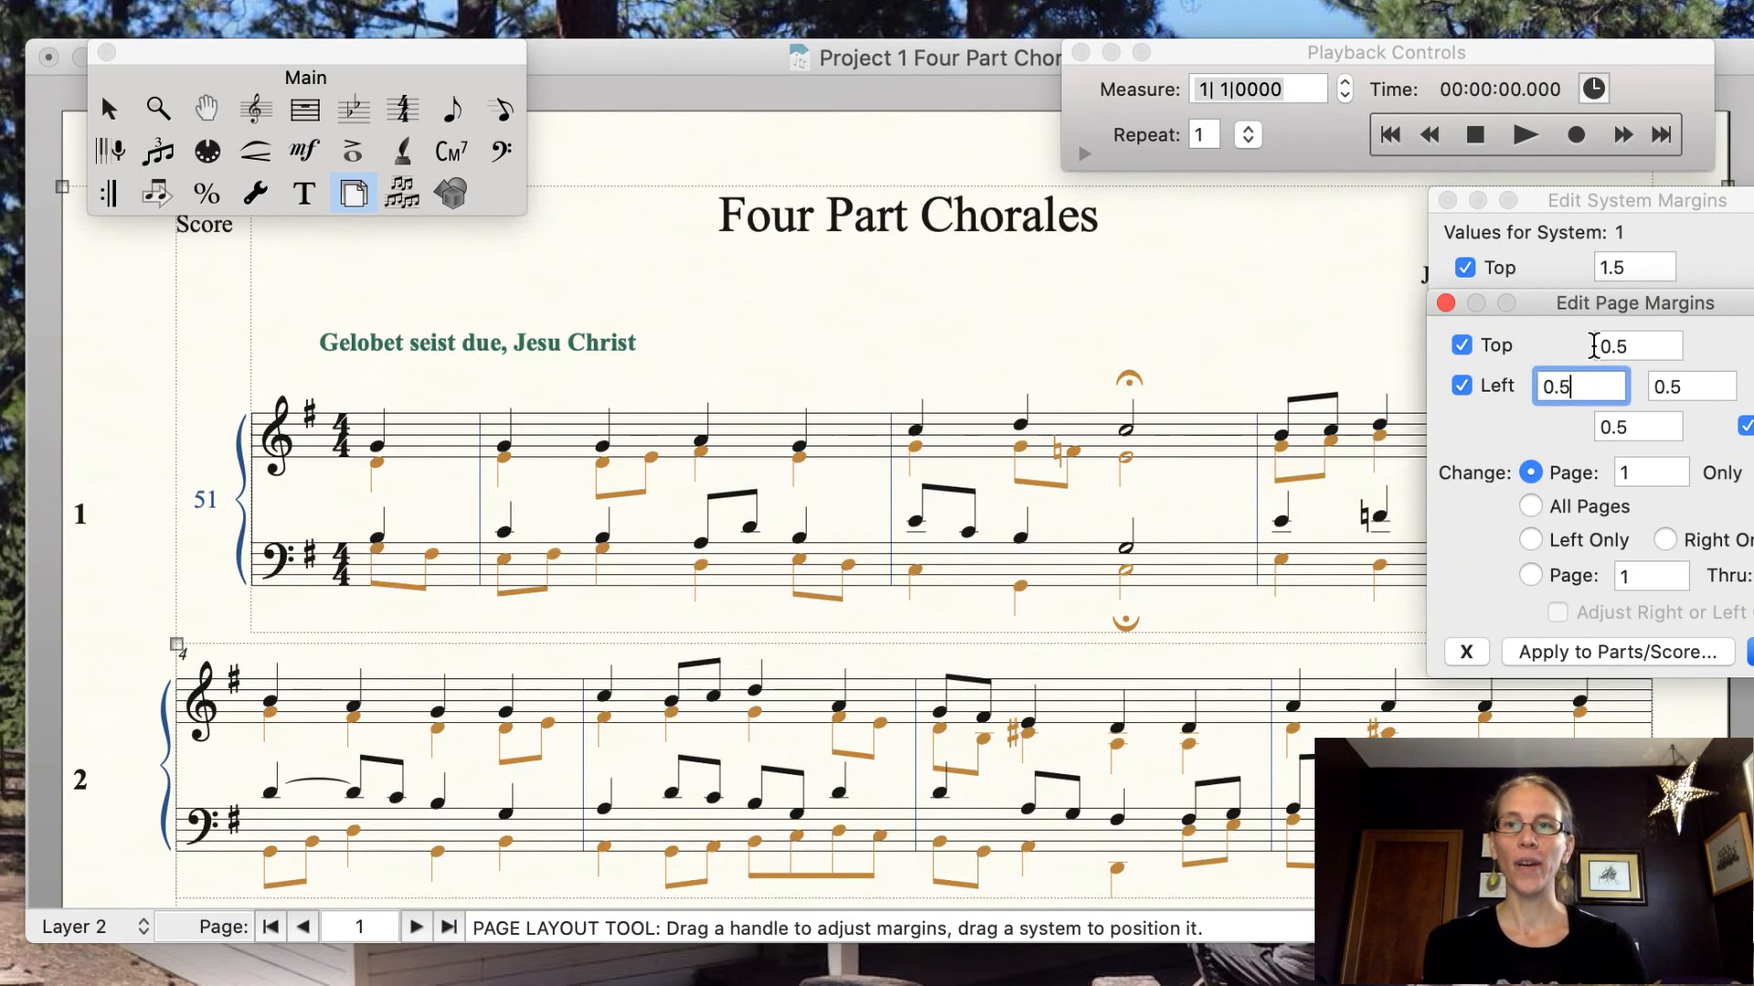
click(1532, 507)
click(1750, 653)
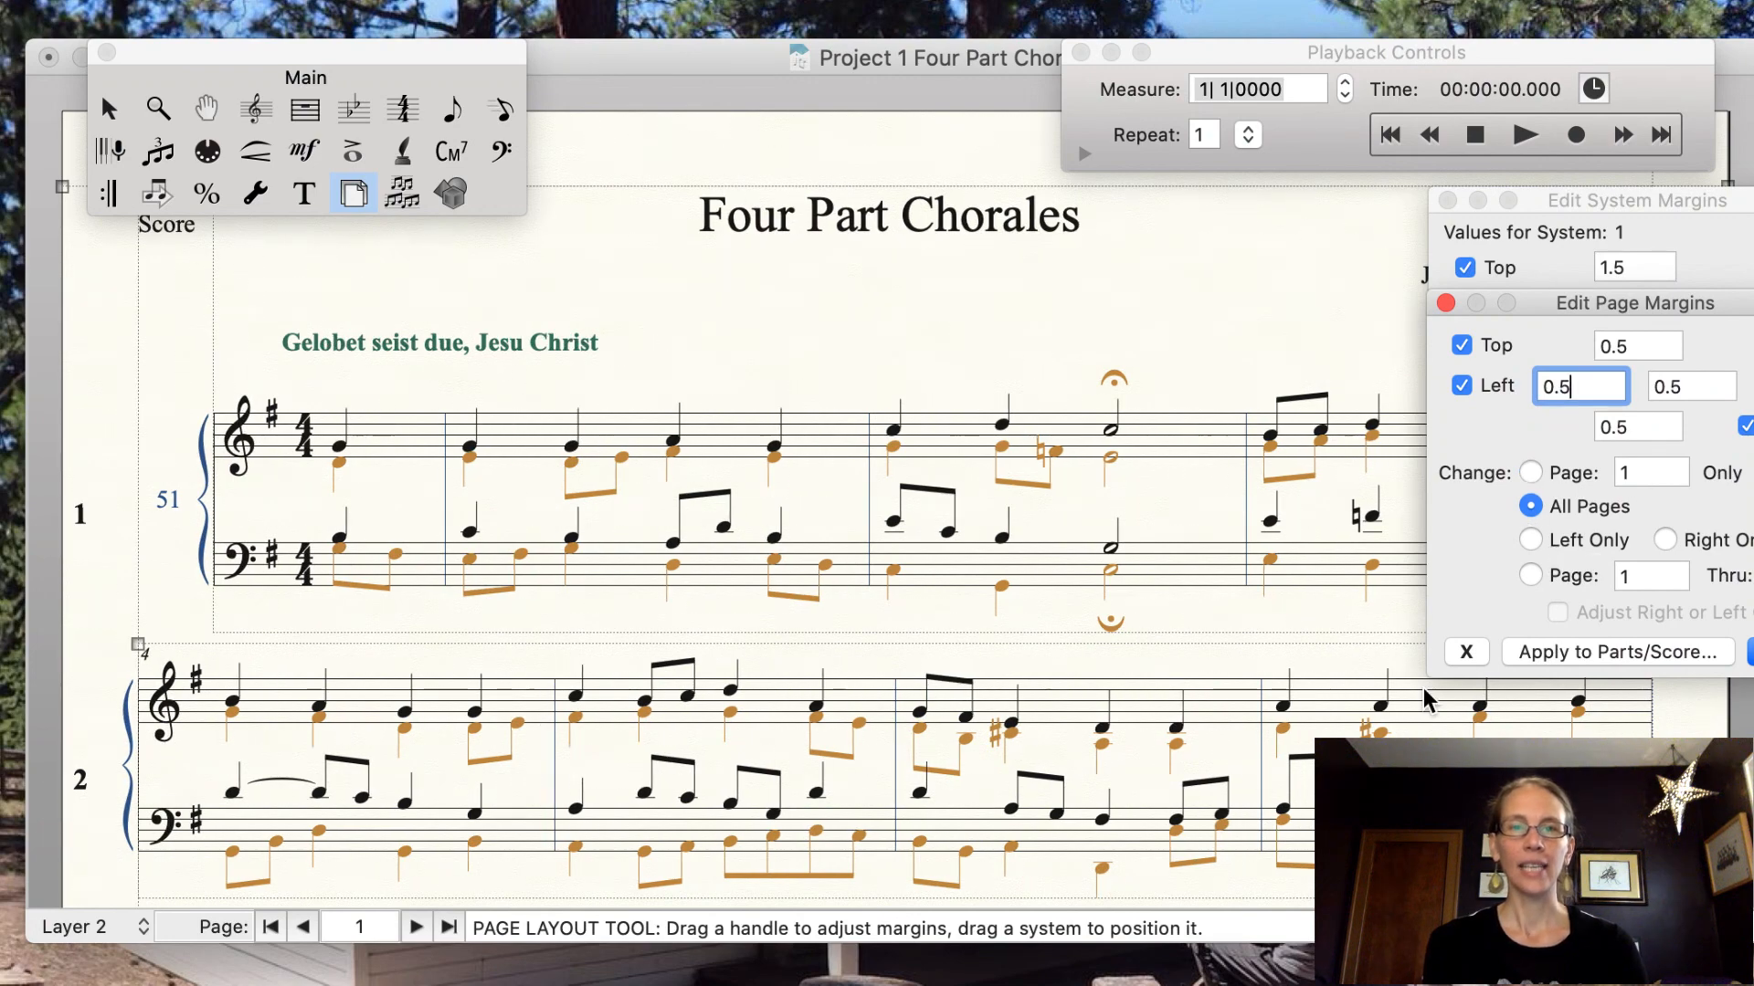
Leave page layout editing and review the spacing of all three systems down to the final measure.
scroll(557, 708, down, 5)
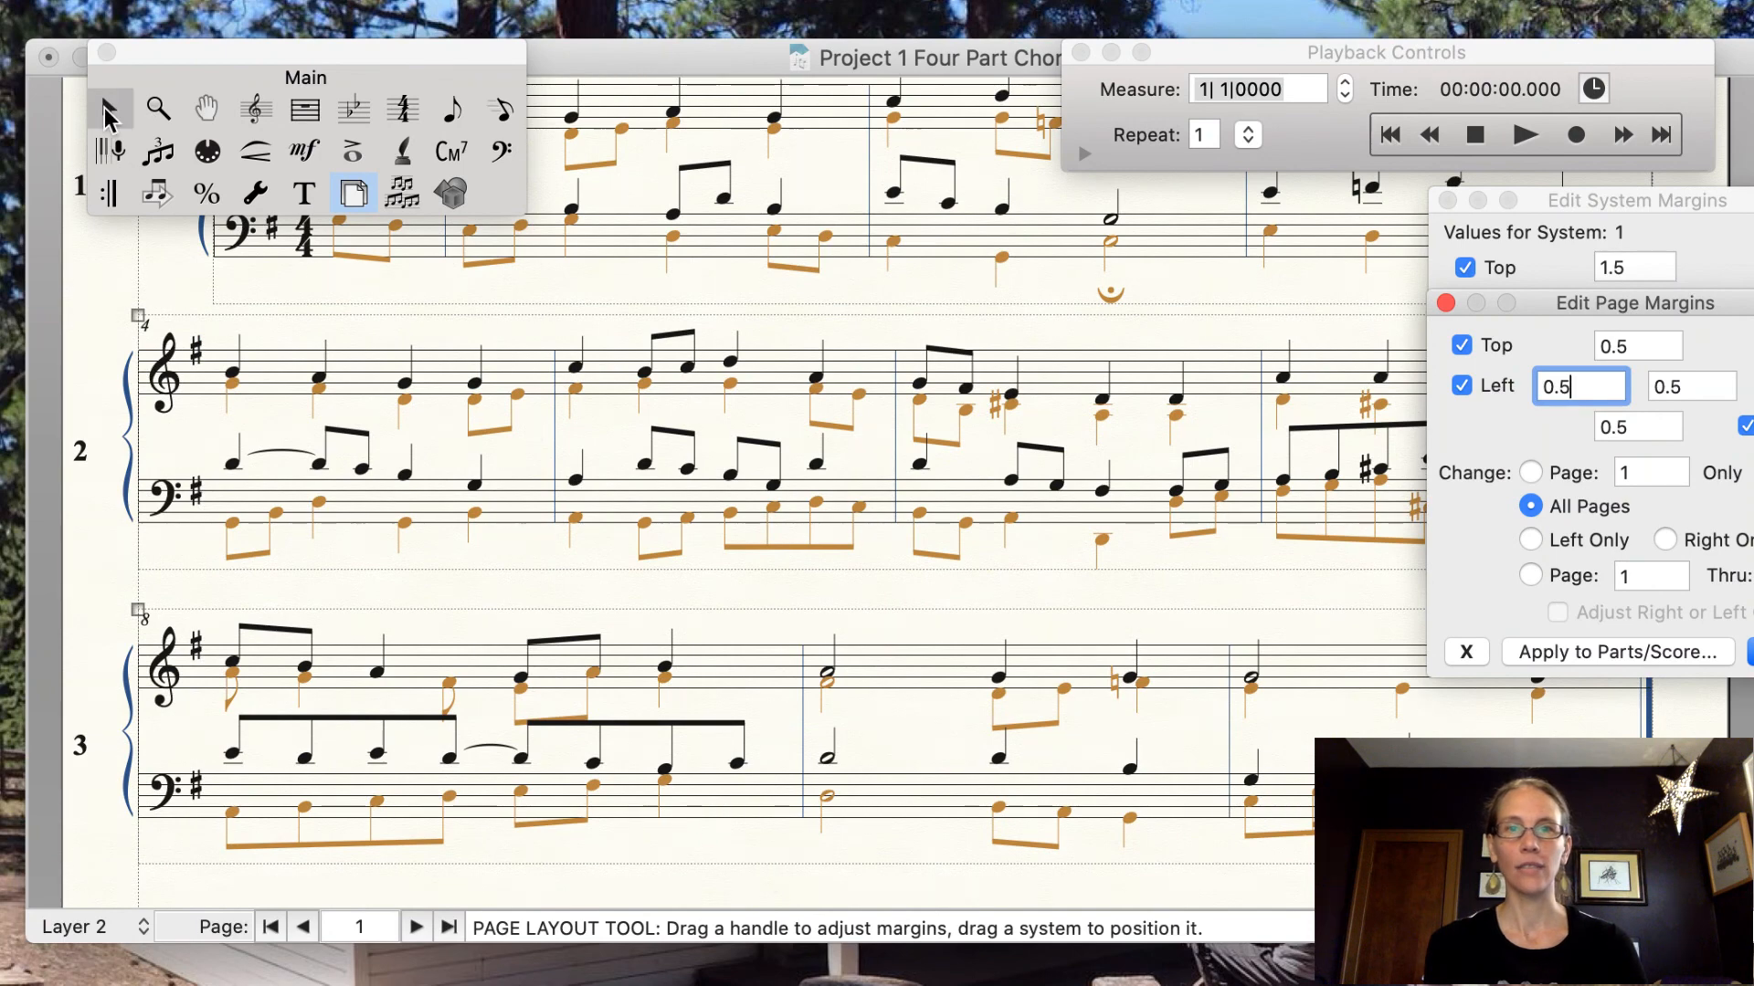
click(109, 110)
scroll(1045, 521, up, 5)
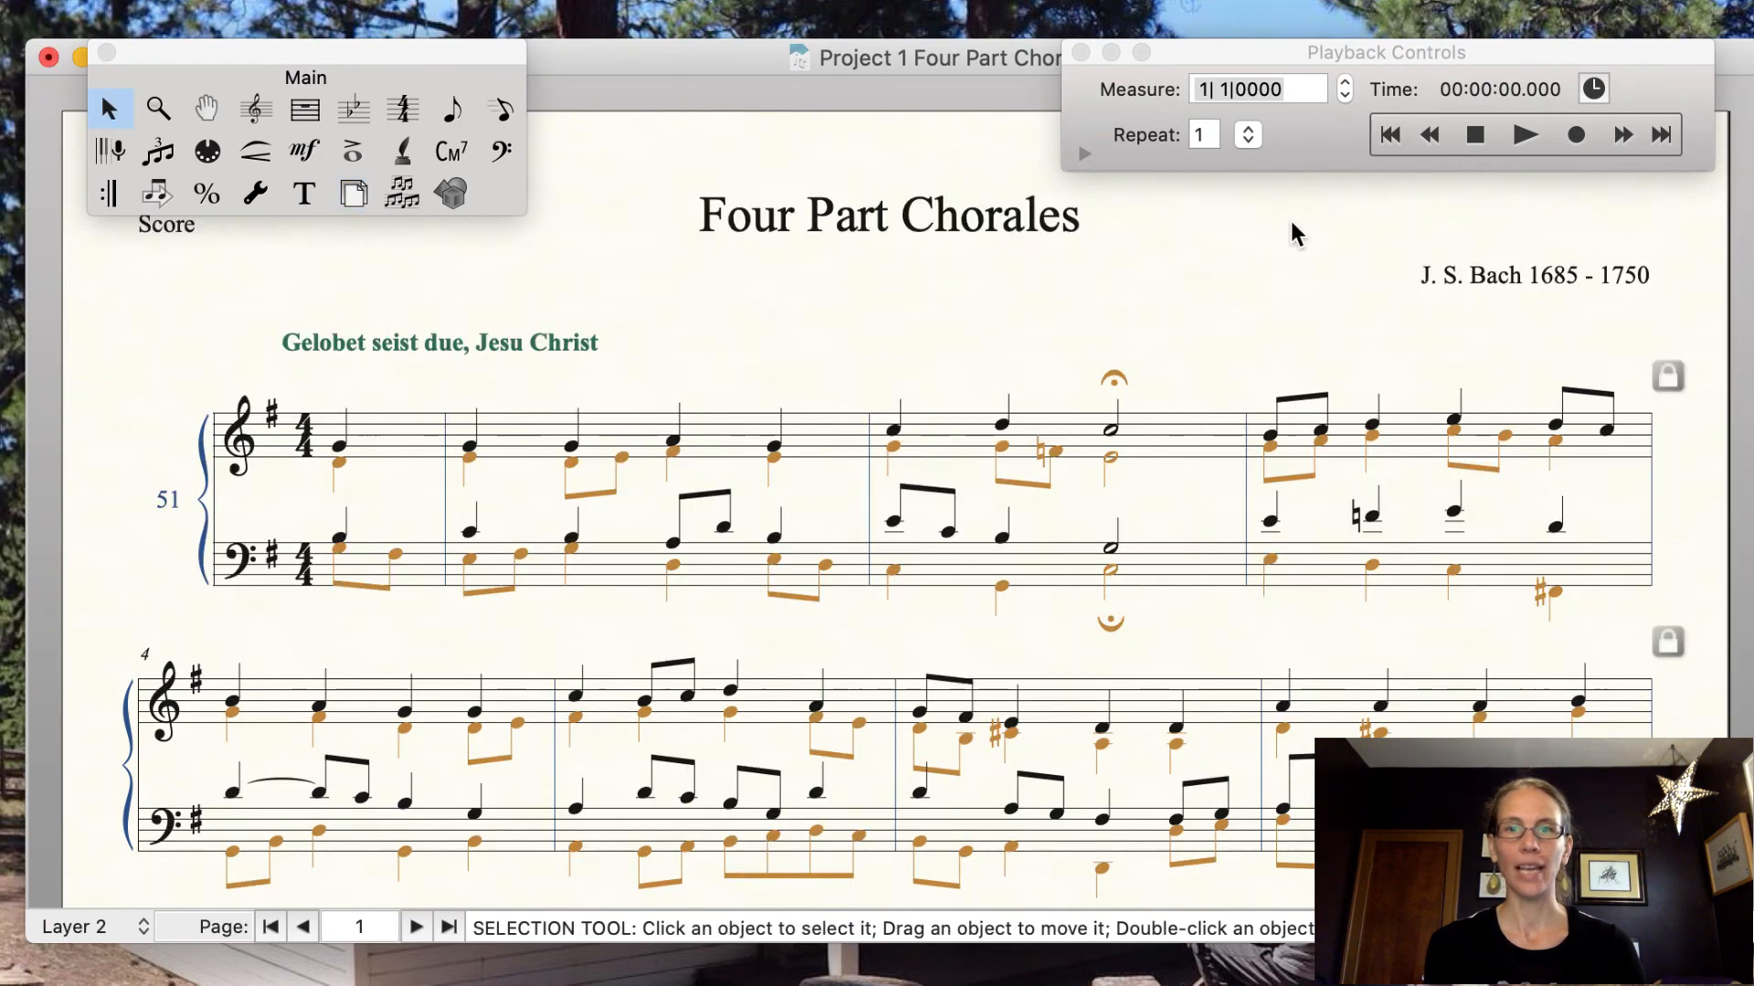
scroll(1202, 654, down, 6)
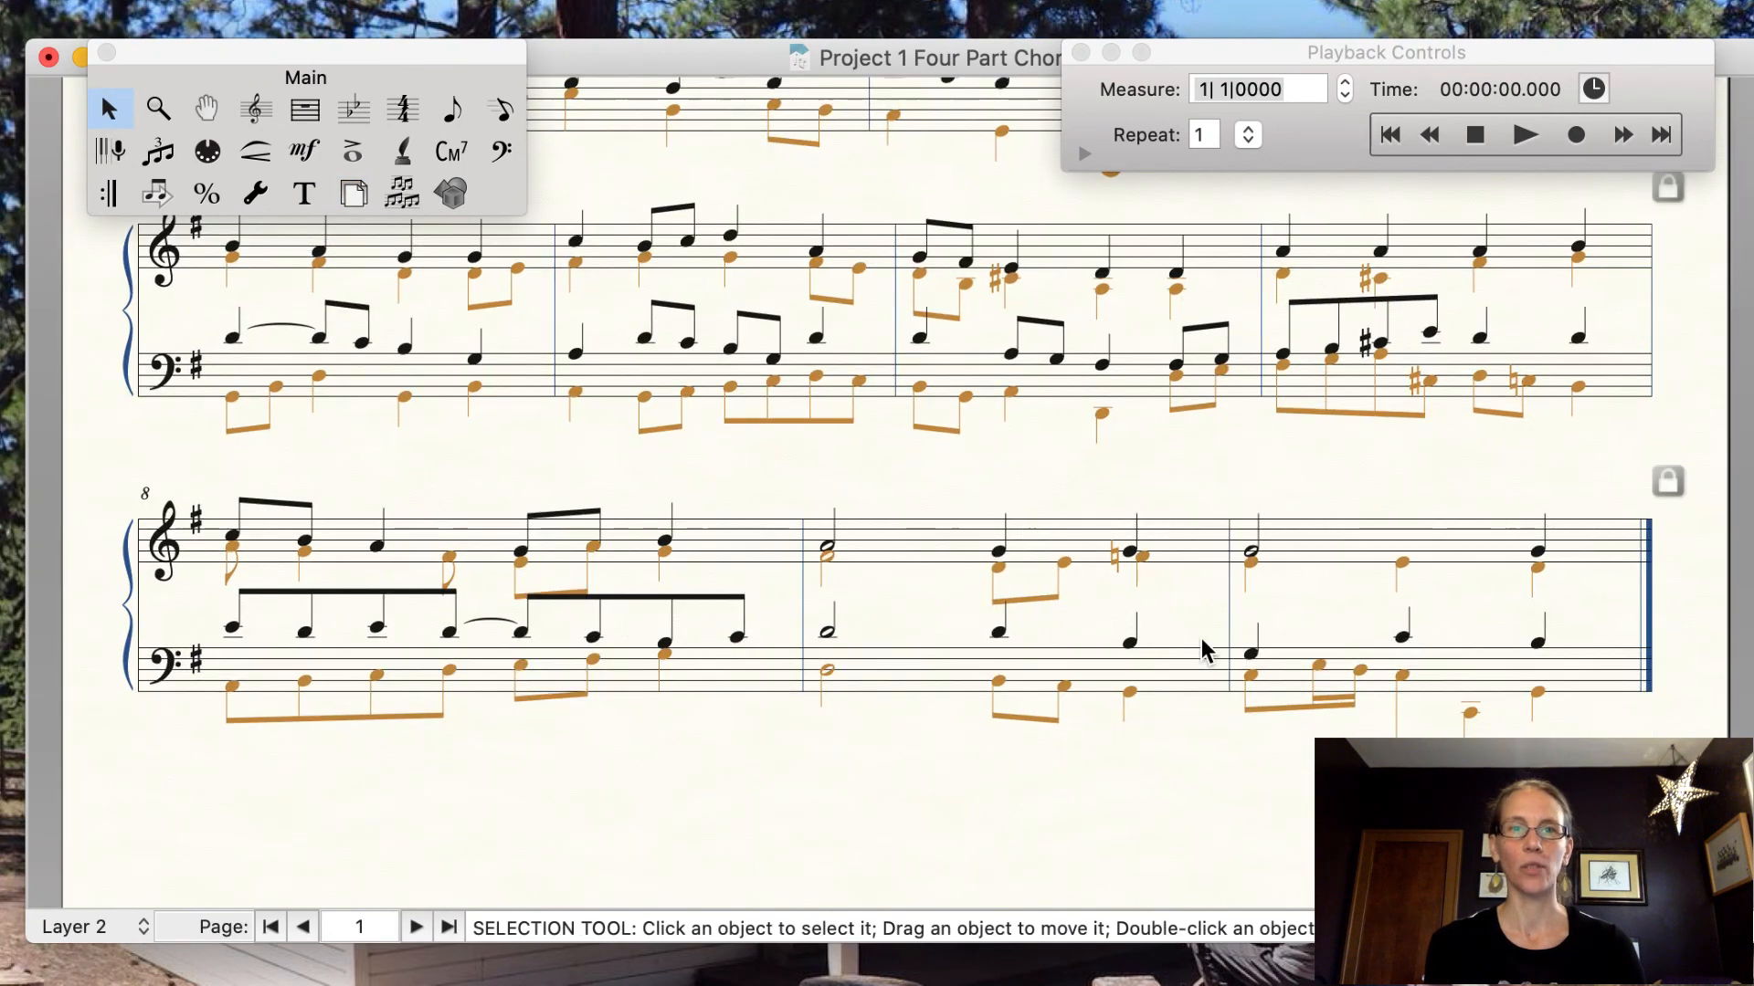
scroll(1203, 654, up, 6)
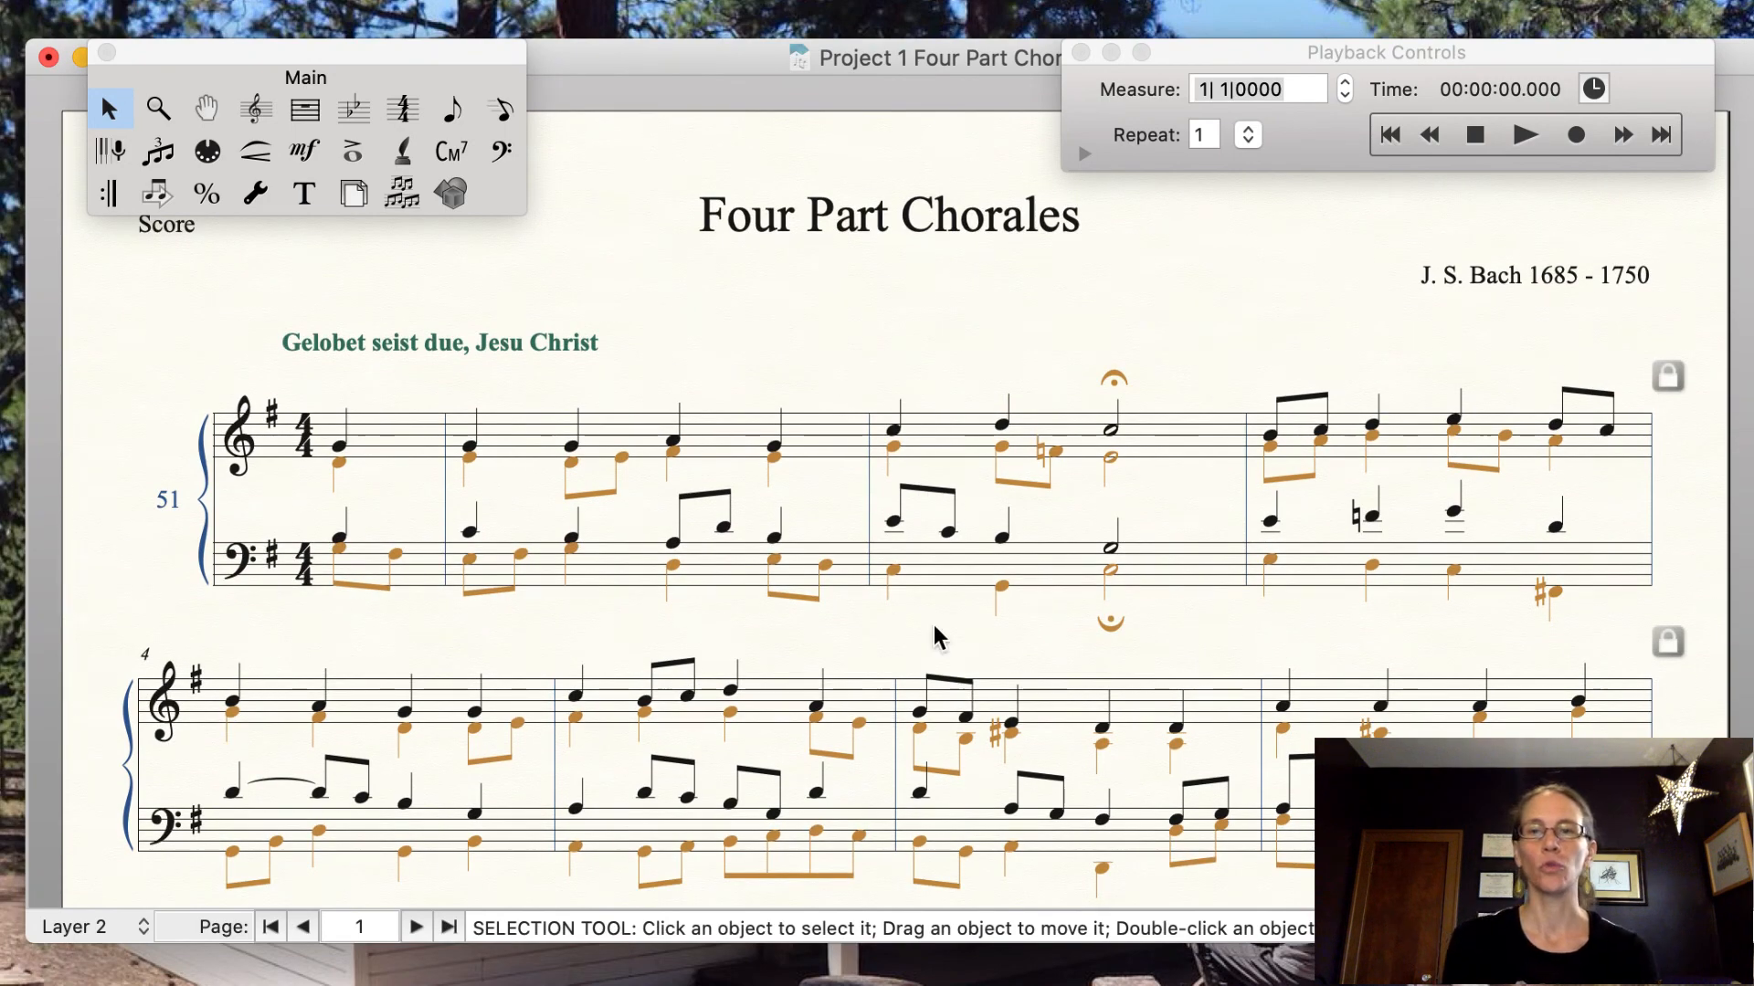
scroll(1199, 455, down, 3)
scroll(1198, 455, up, 3)
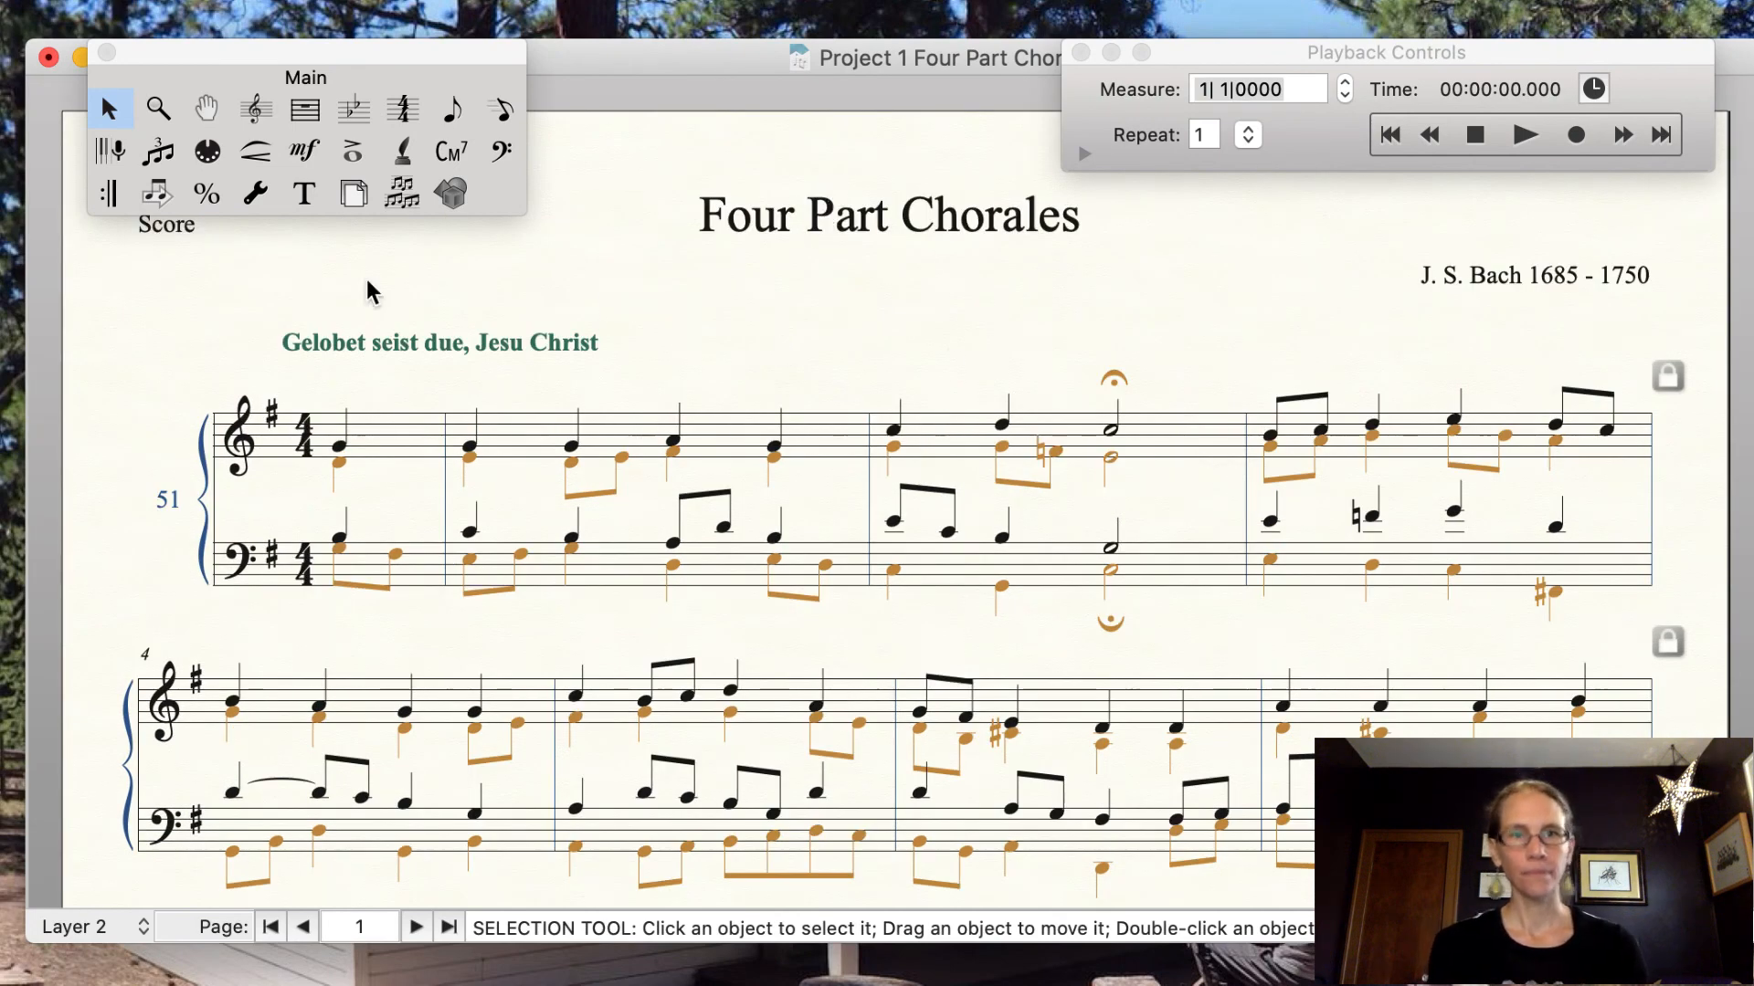
Shift the brace joining the treble and bass staves slightly outward to the left with the Staff tool.
click(256, 111)
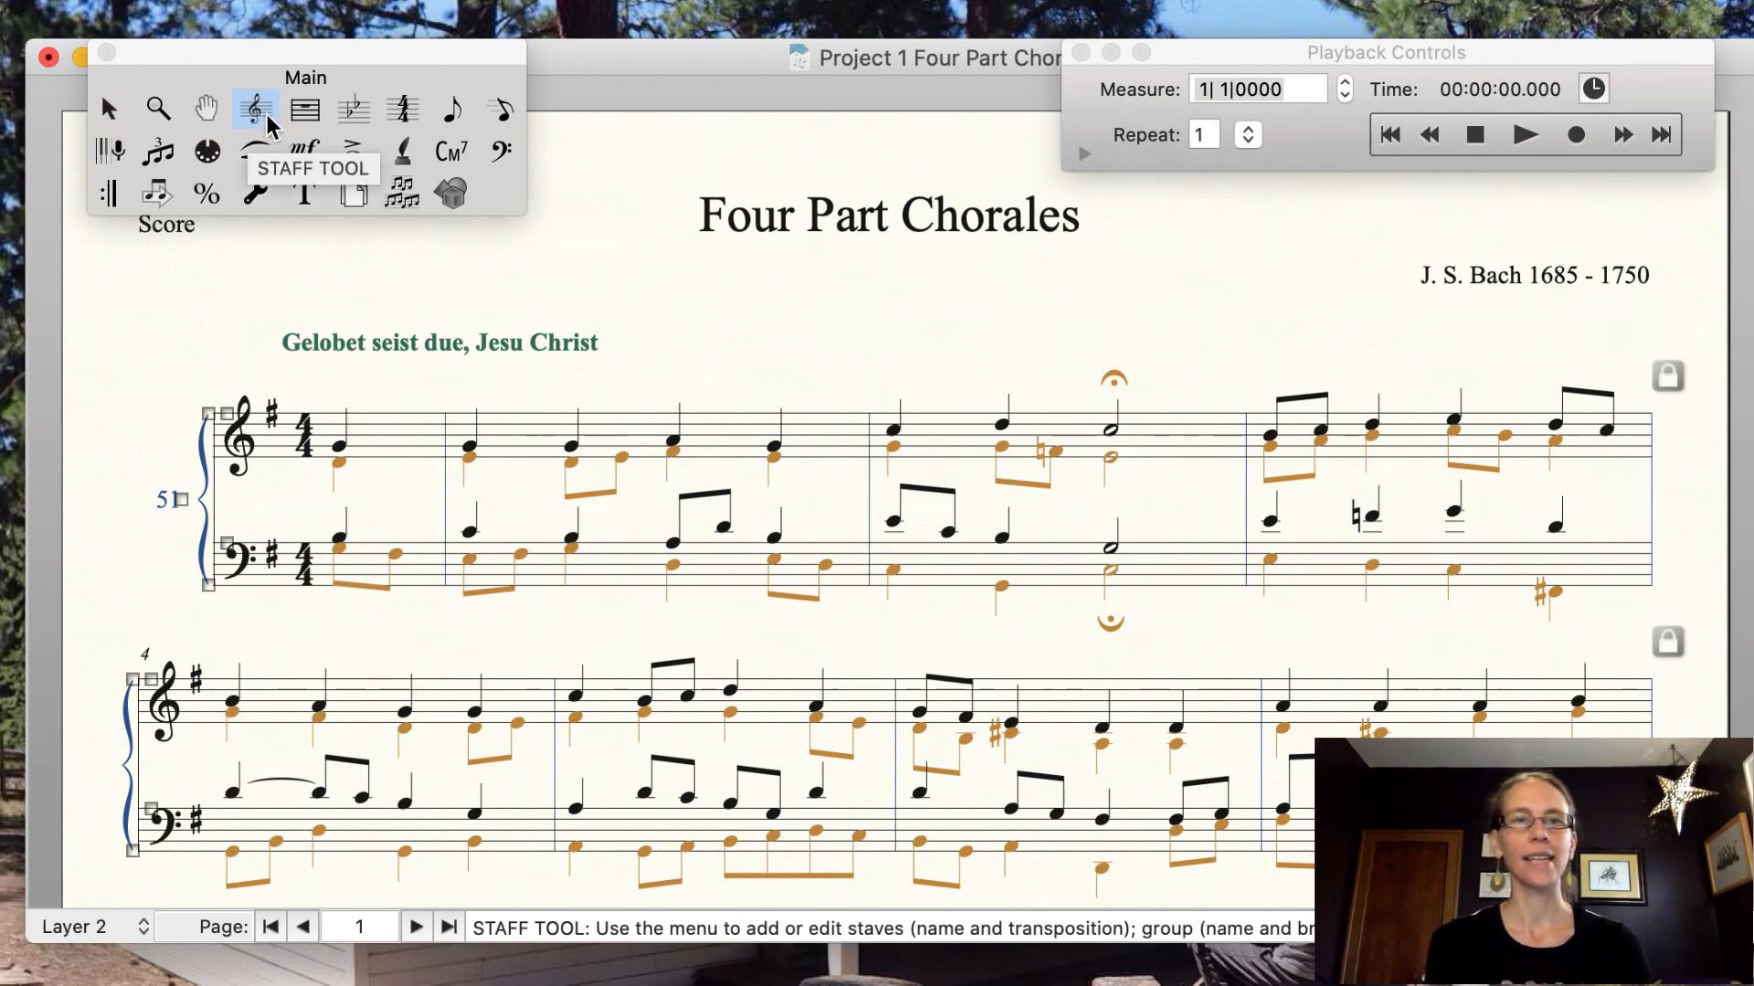
click(228, 415)
click(228, 540)
click(226, 547)
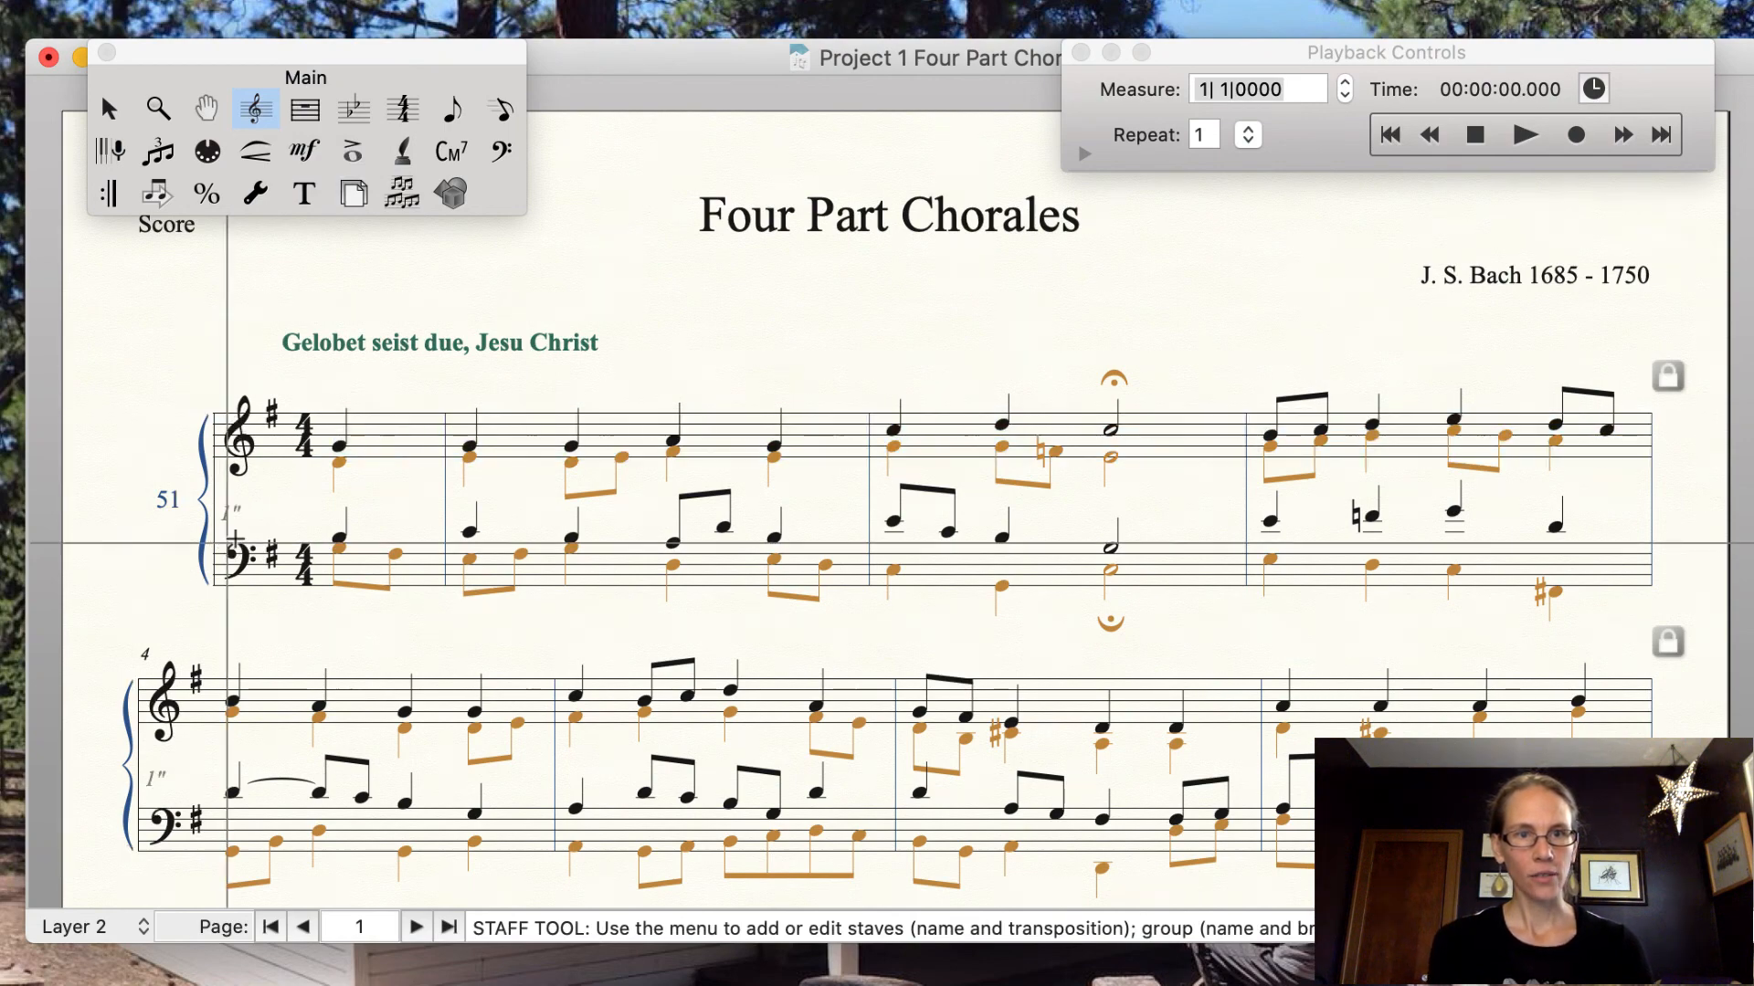
click(235, 384)
mouse_move(210, 415)
mouse_down()
mouse_move(189, 419)
mouse_move(222, 393)
mouse_up()
Select the treble staff across all systems and move it down slightly.
click(226, 414)
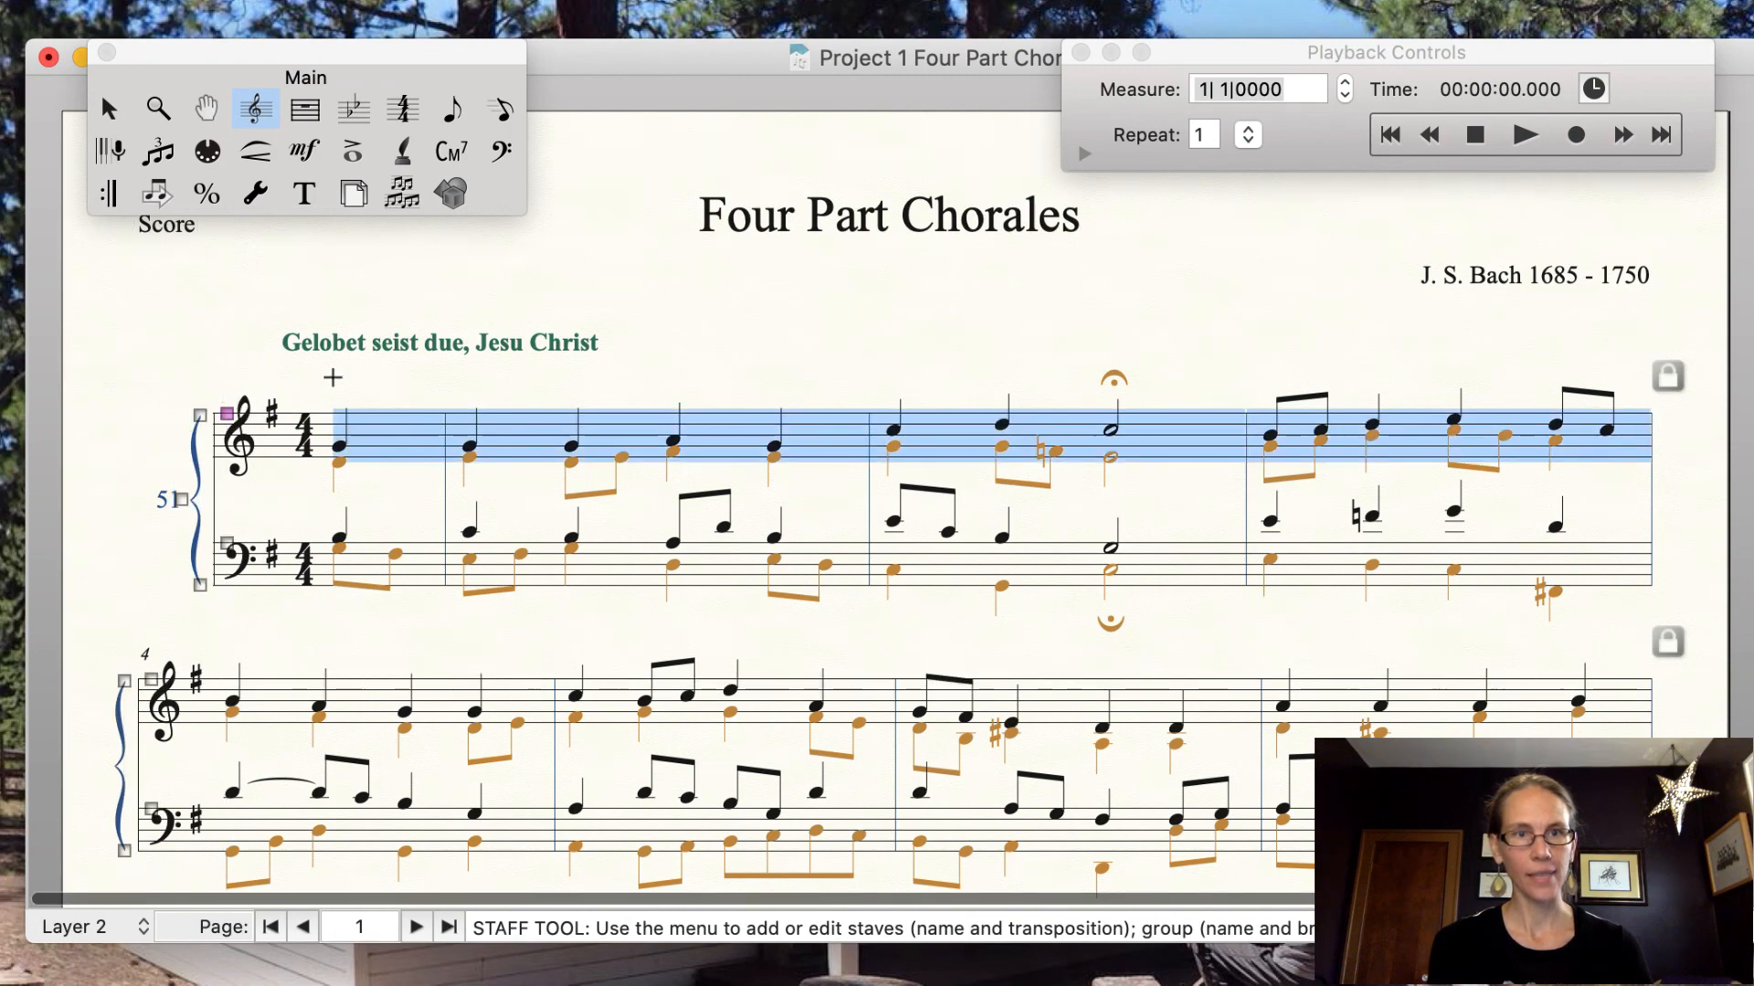
double_click(227, 415)
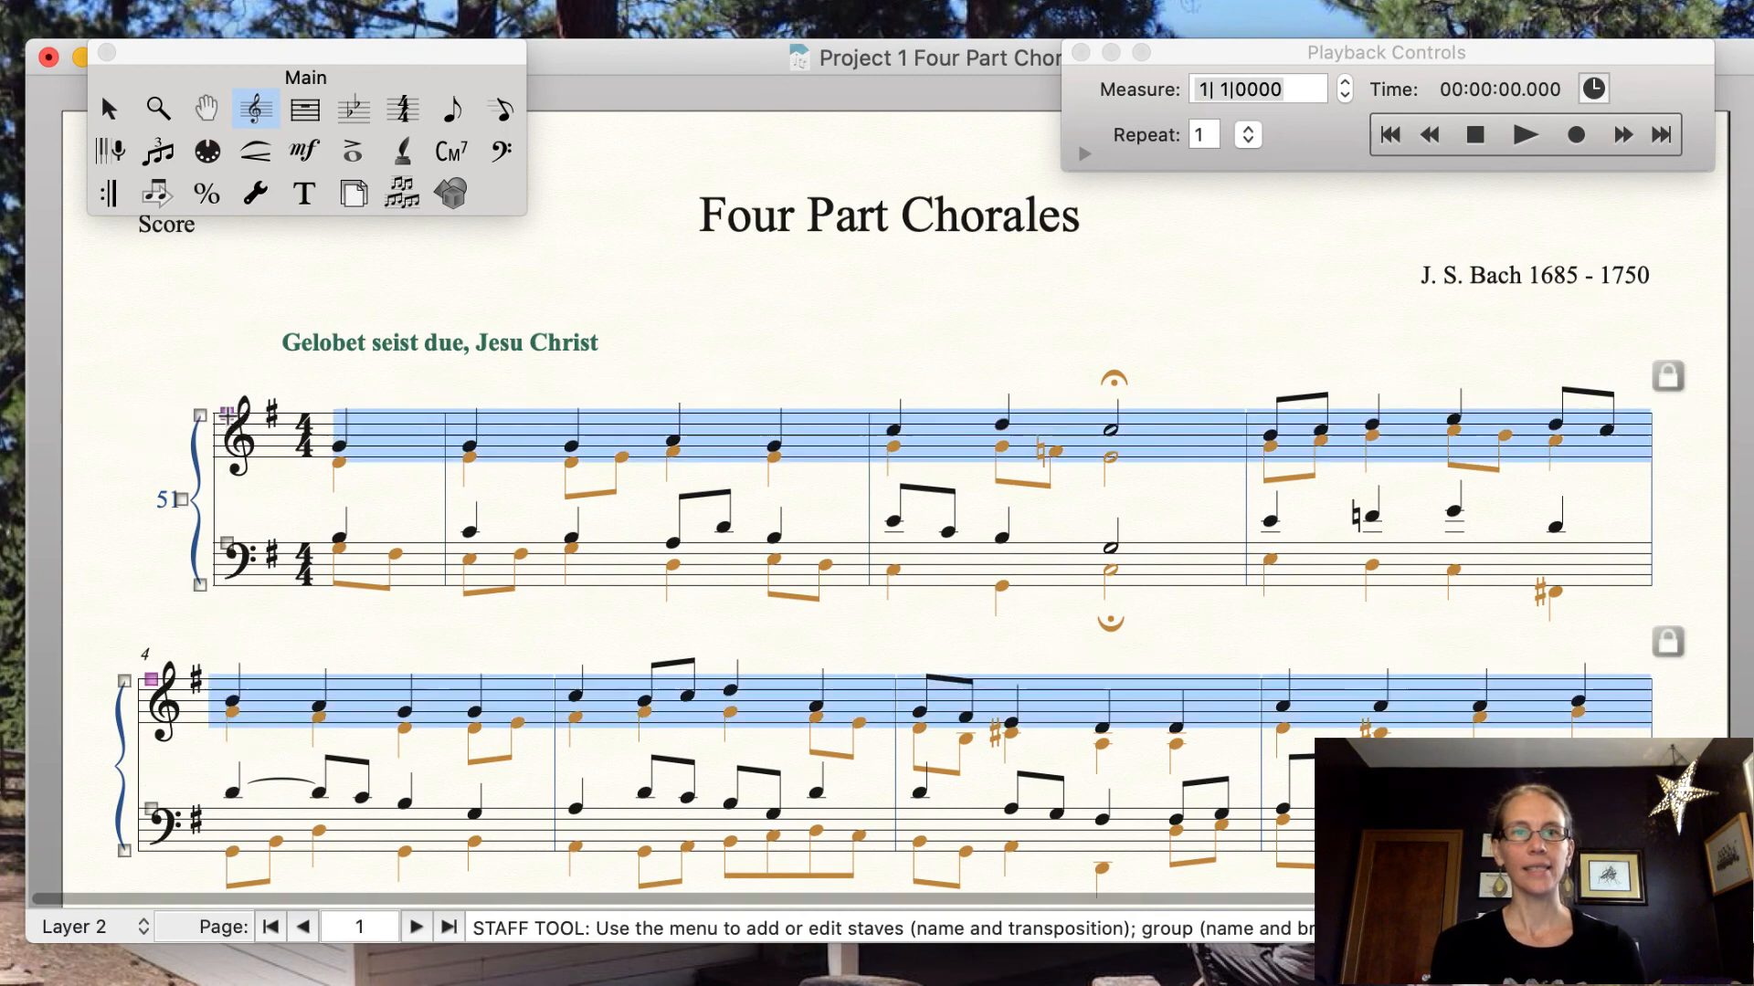
drag(228, 415, 228, 408)
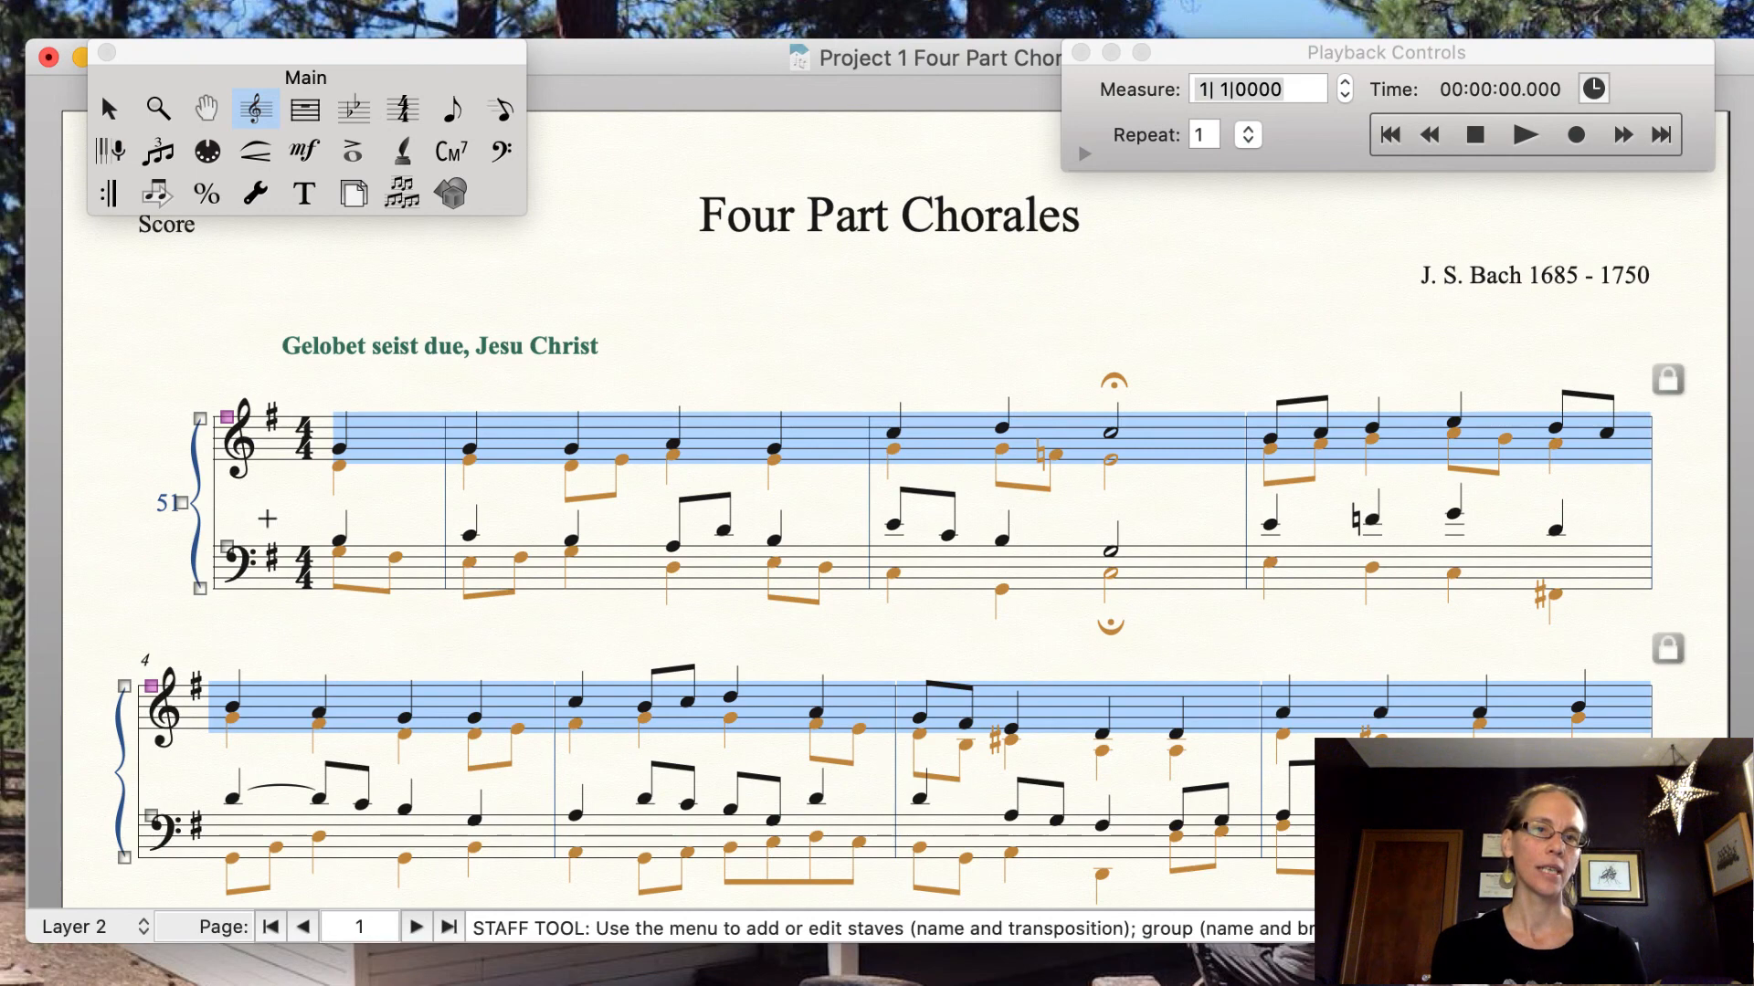
Select the bass staff across all systems and move it down to widen the gap below the treble staff.
click(259, 514)
click(226, 547)
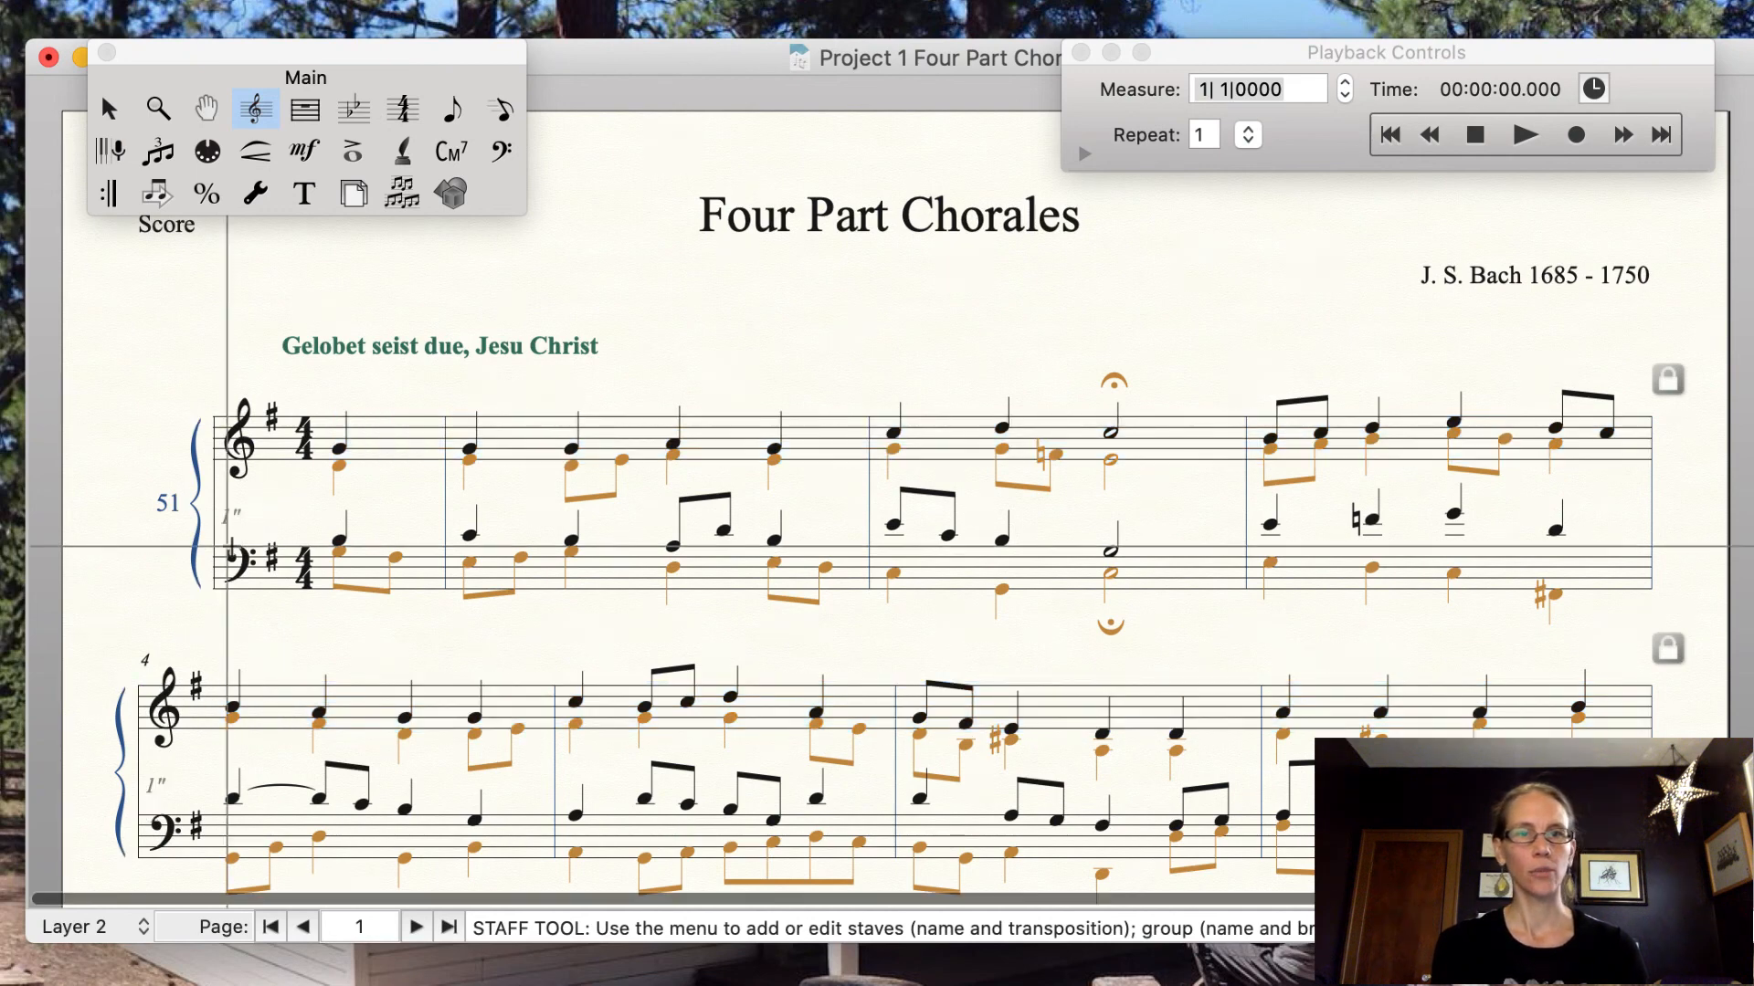
click(227, 547)
click(226, 547)
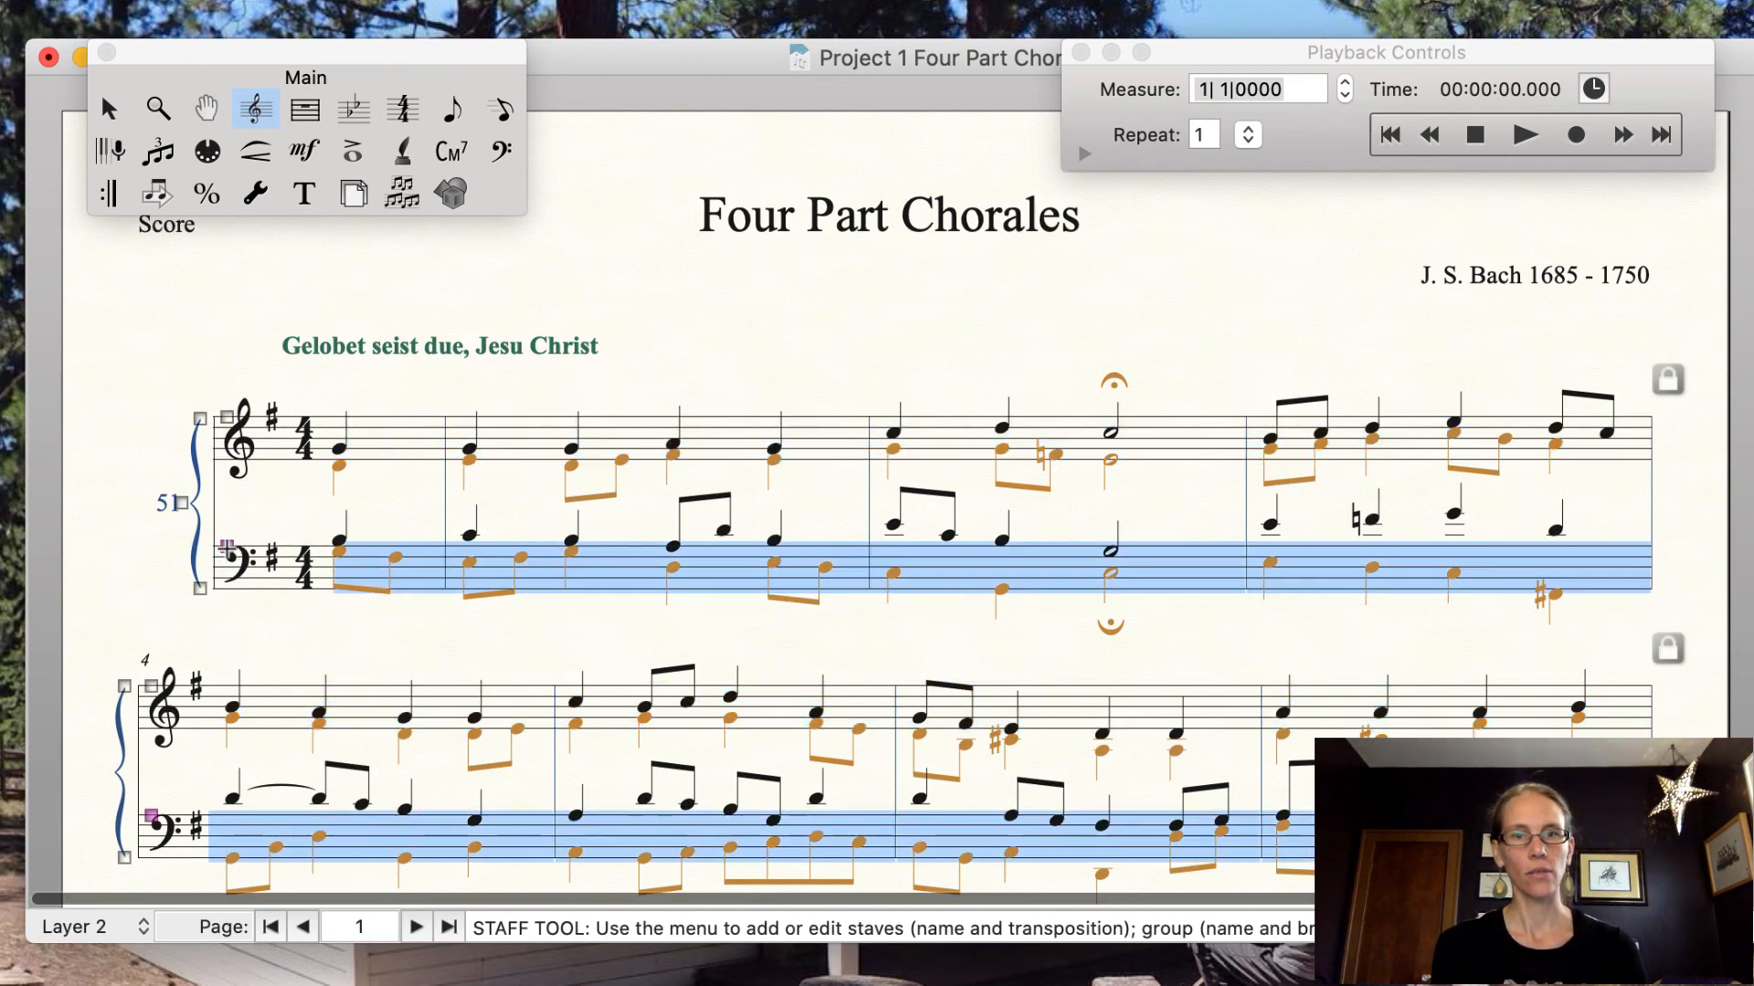
drag(226, 549, 231, 579)
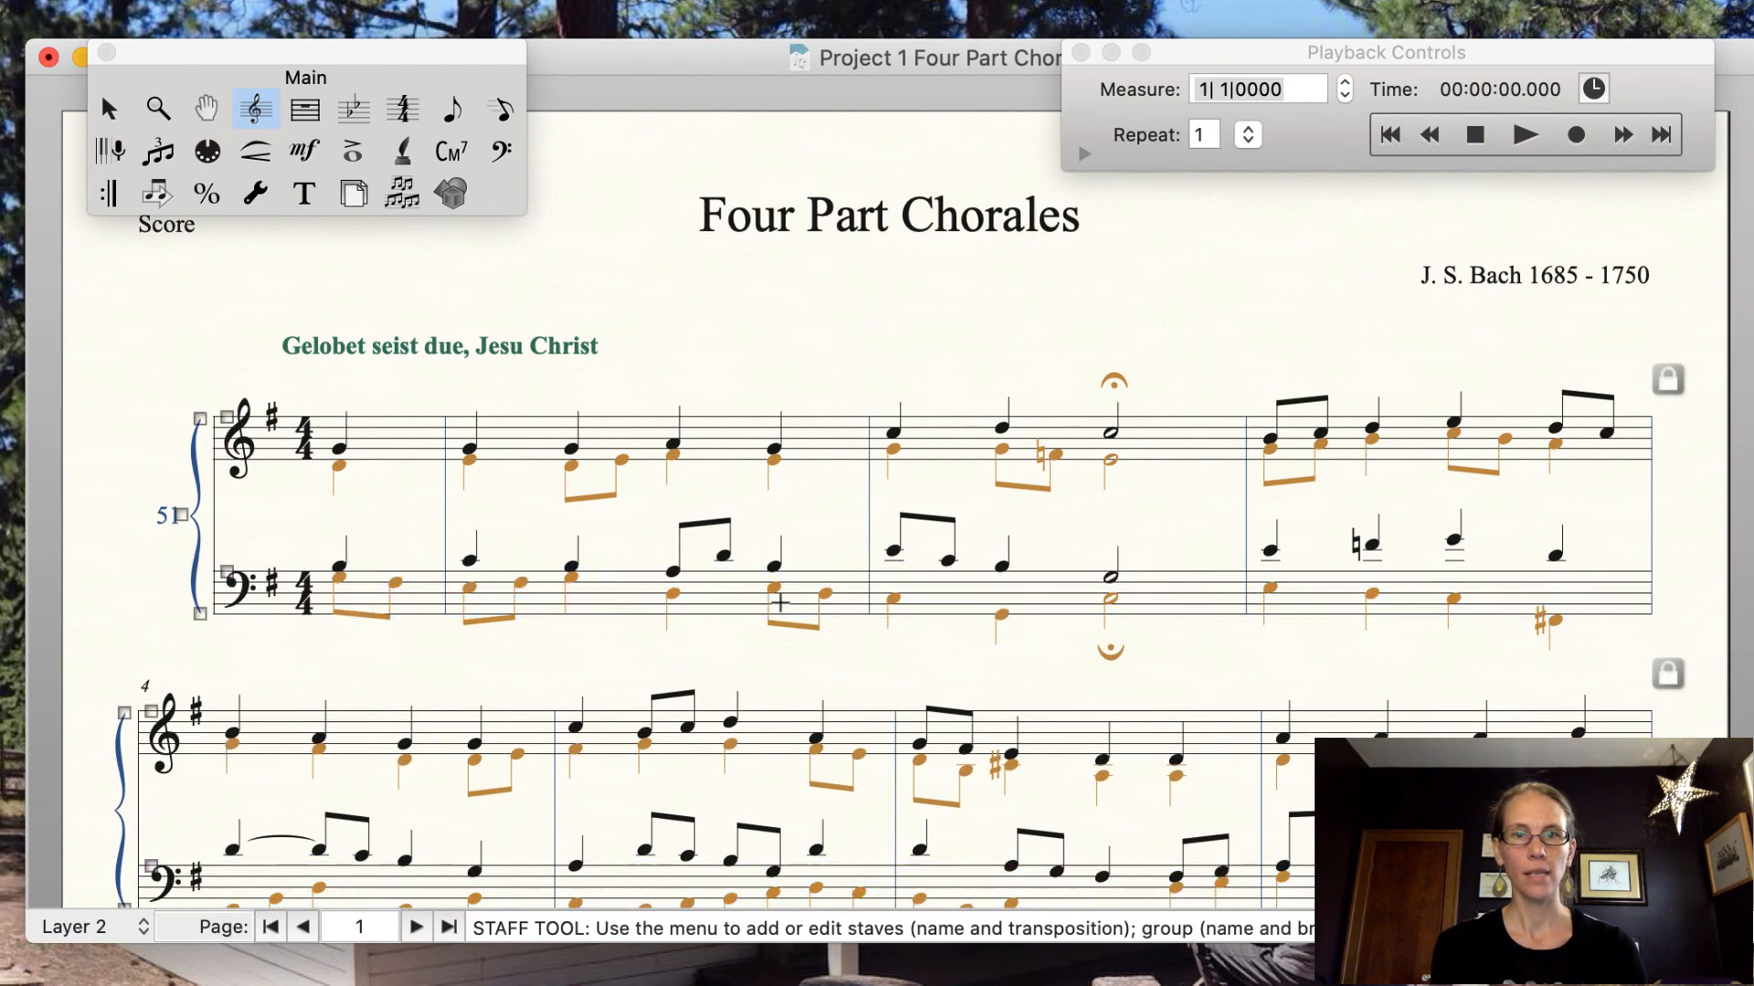
Check the new staff spacing, raise the first system's treble staff slightly, and return to the Selection tool.
scroll(779, 602, down, 5)
scroll(779, 602, up, 3)
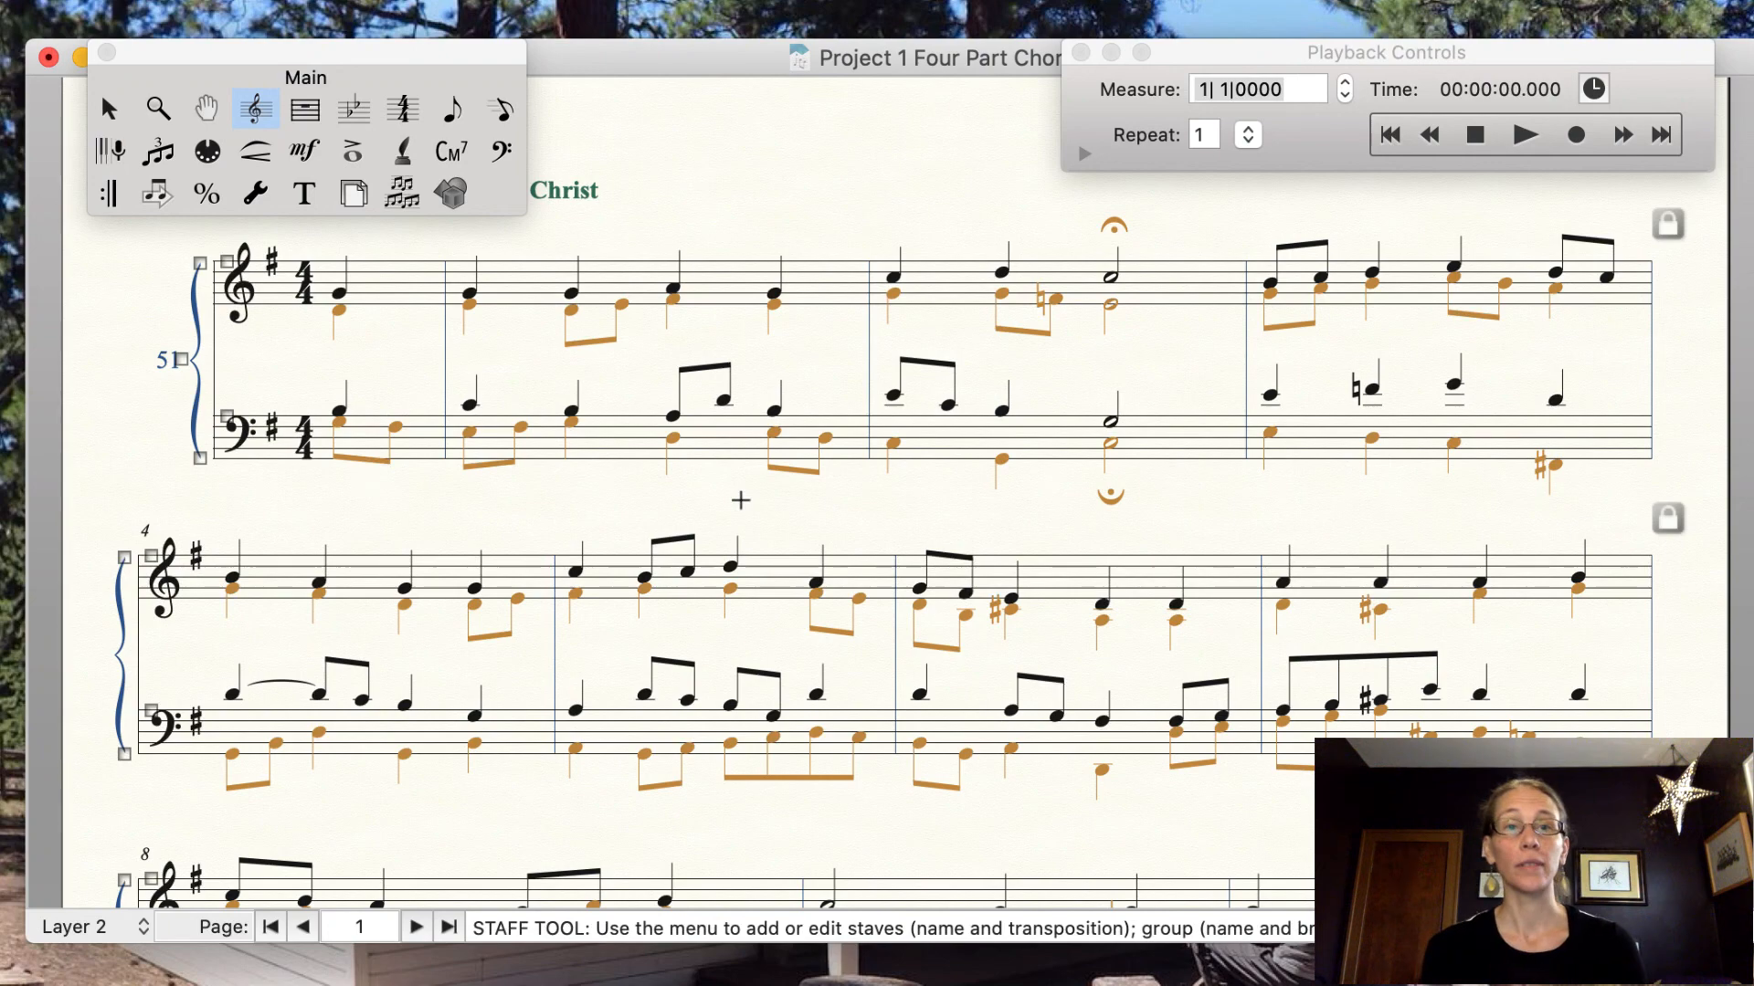
scroll(741, 500, up, 4)
drag(228, 417, 226, 414)
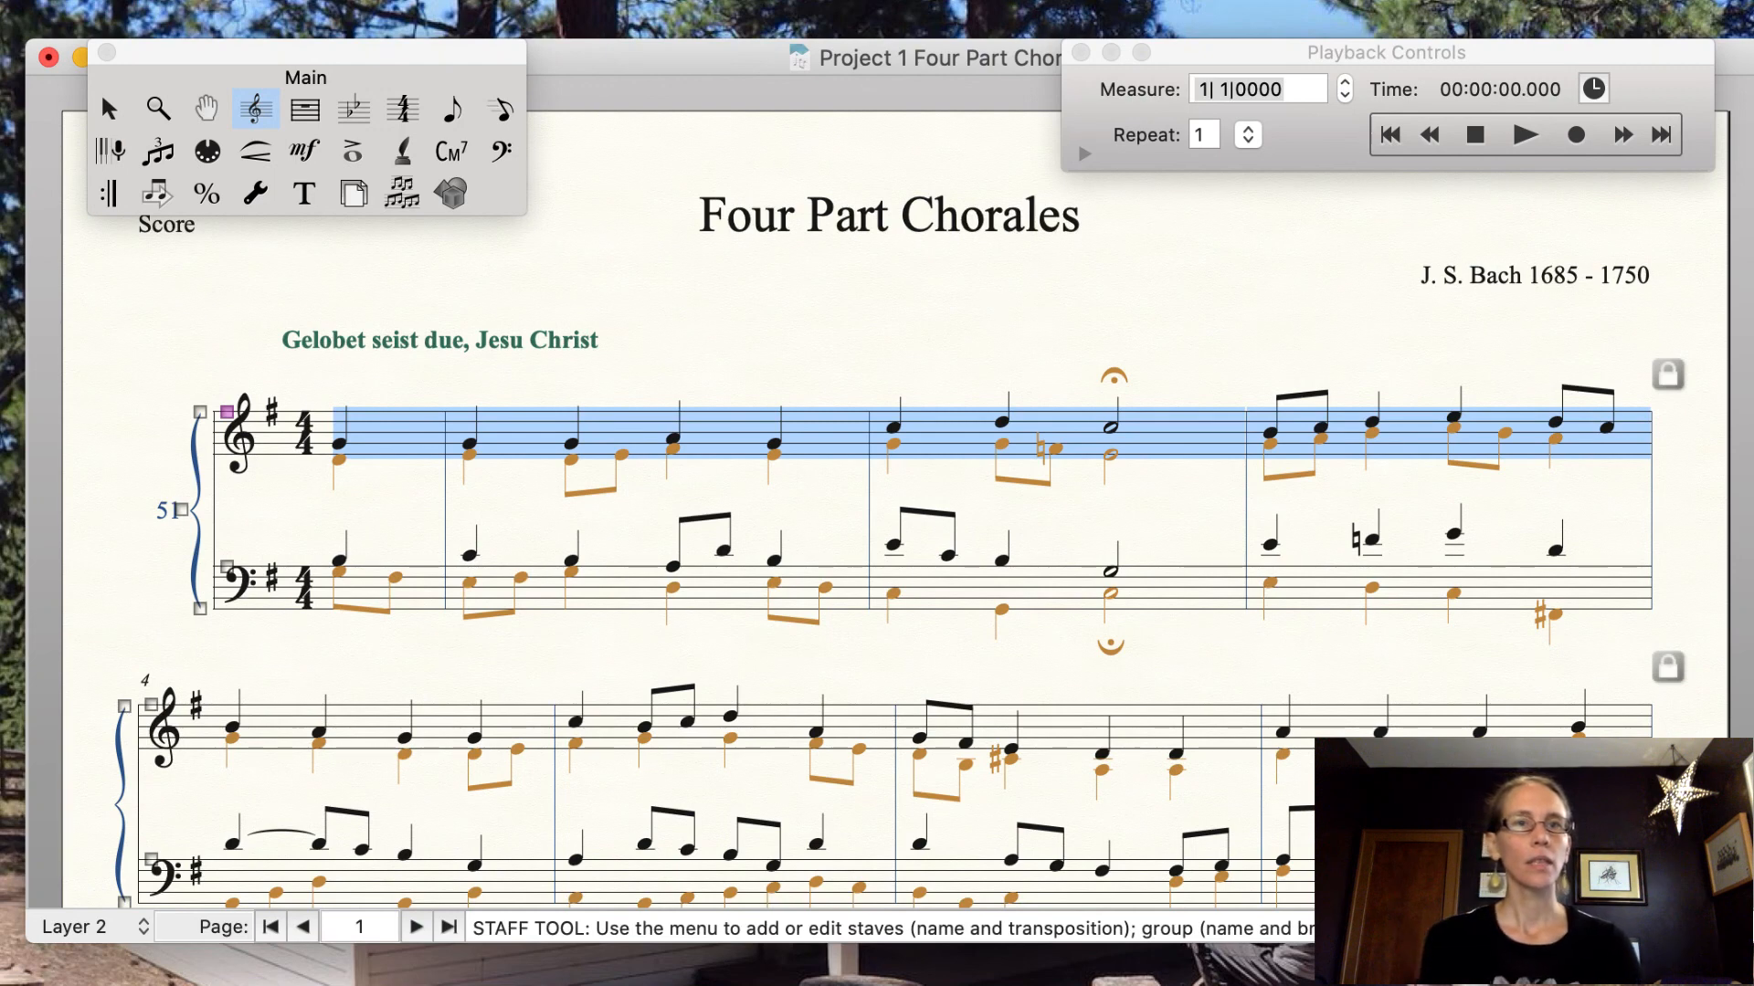
click(109, 109)
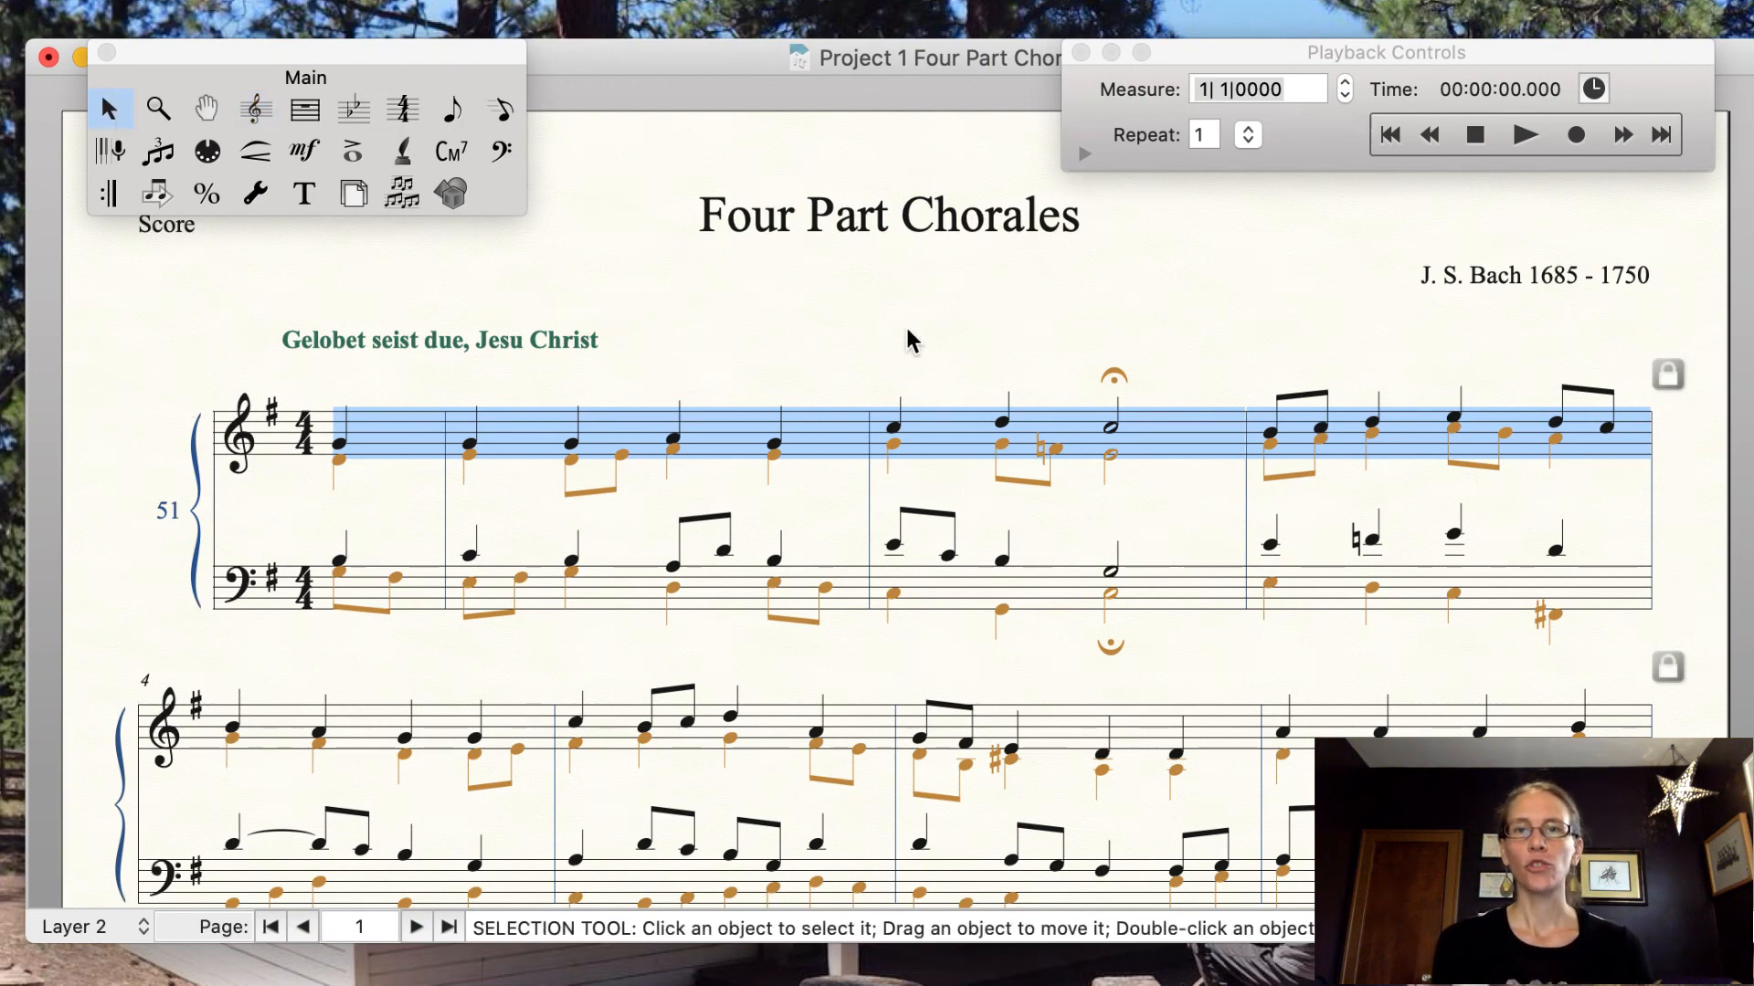
Deselect the treble staff, move the playback controls slightly aside, and play the chorale's opening measures before stopping playback.
click(841, 311)
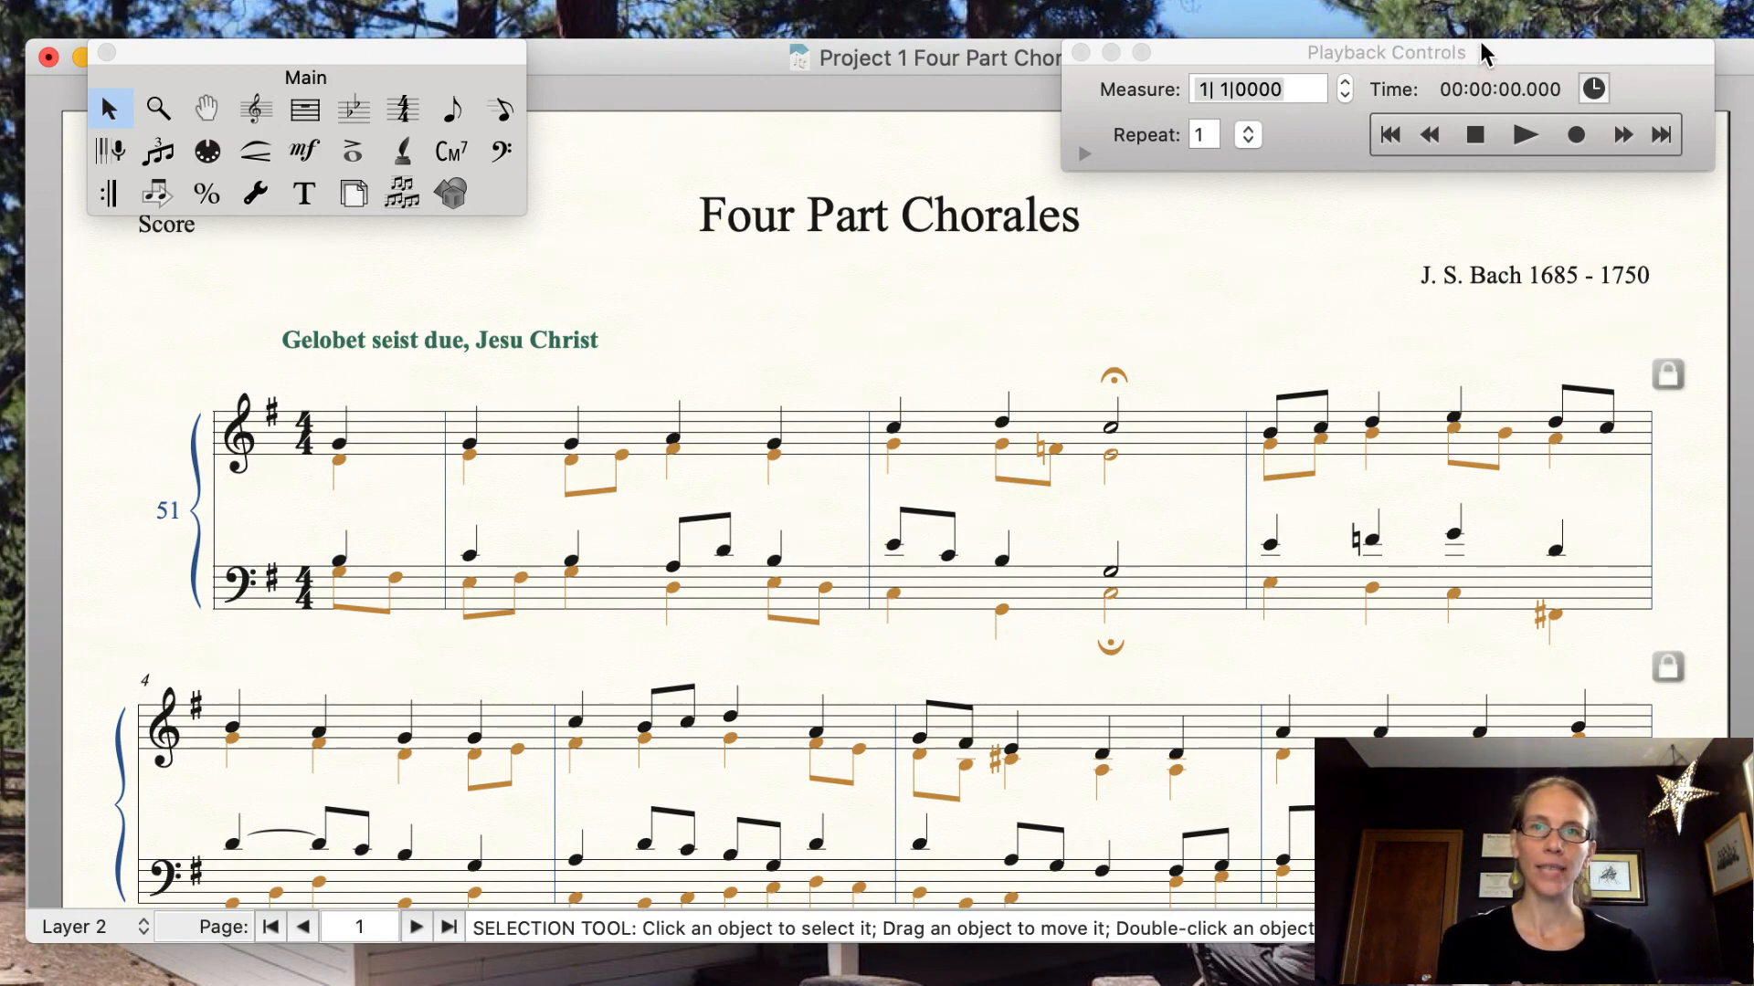
drag(1450, 53, 1385, 72)
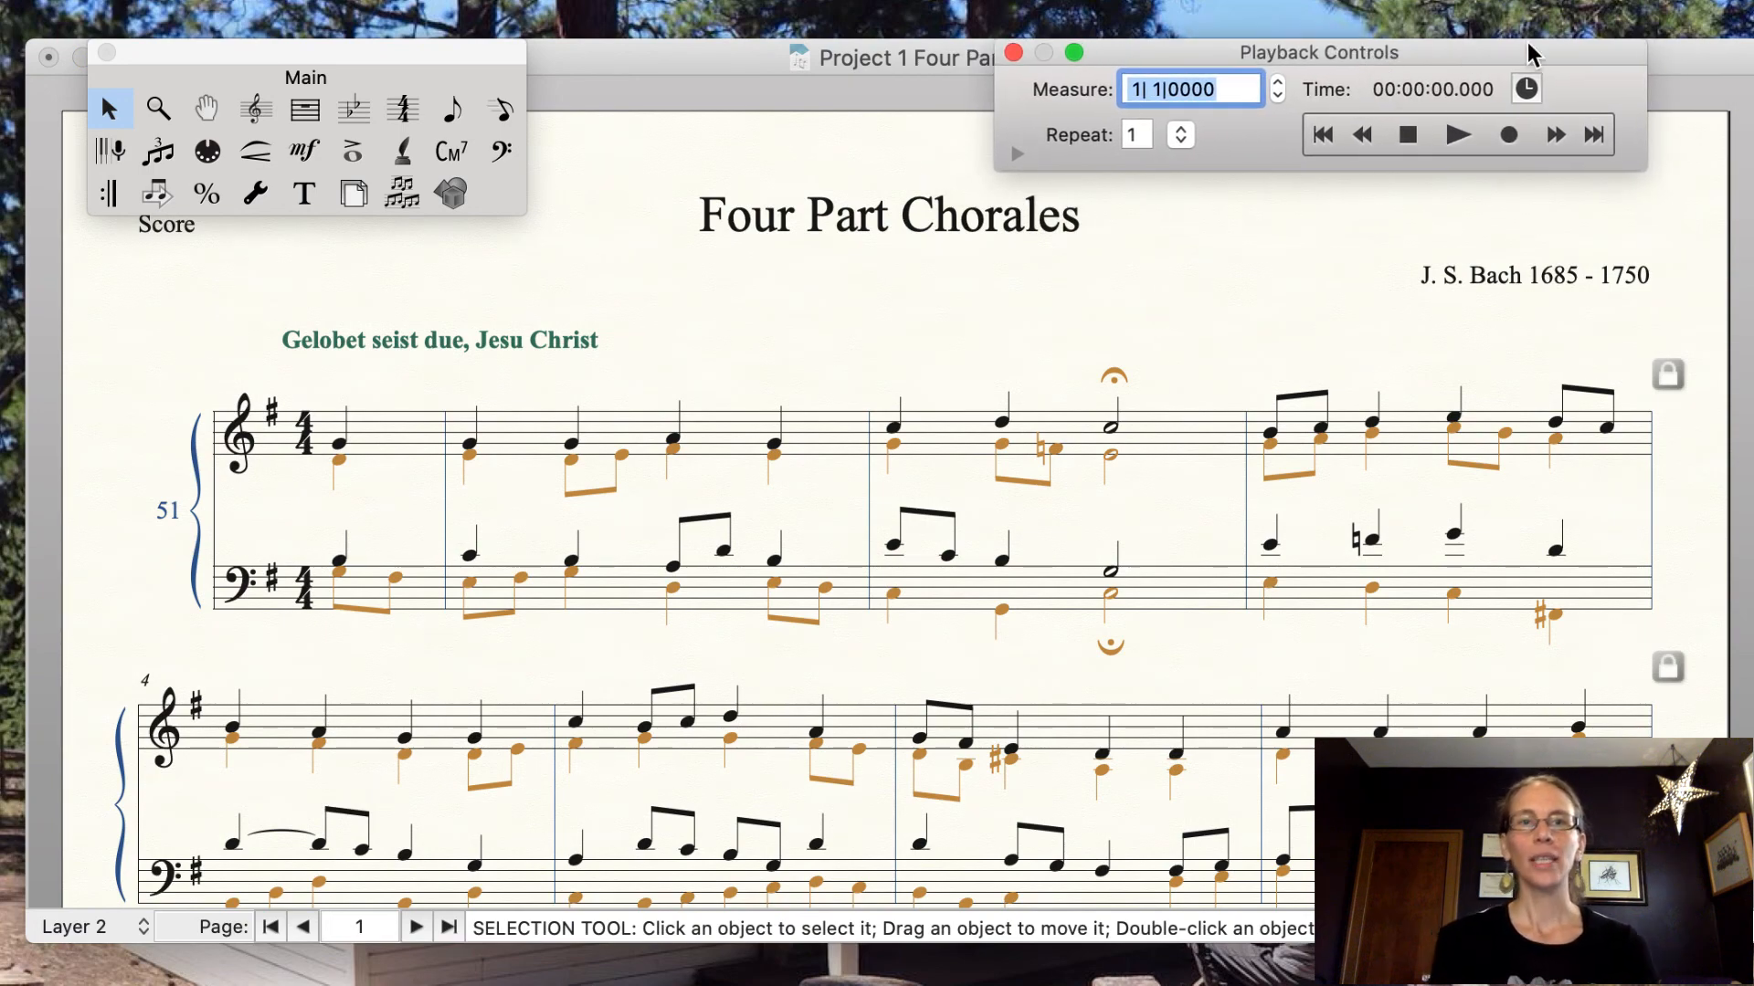
click(1458, 137)
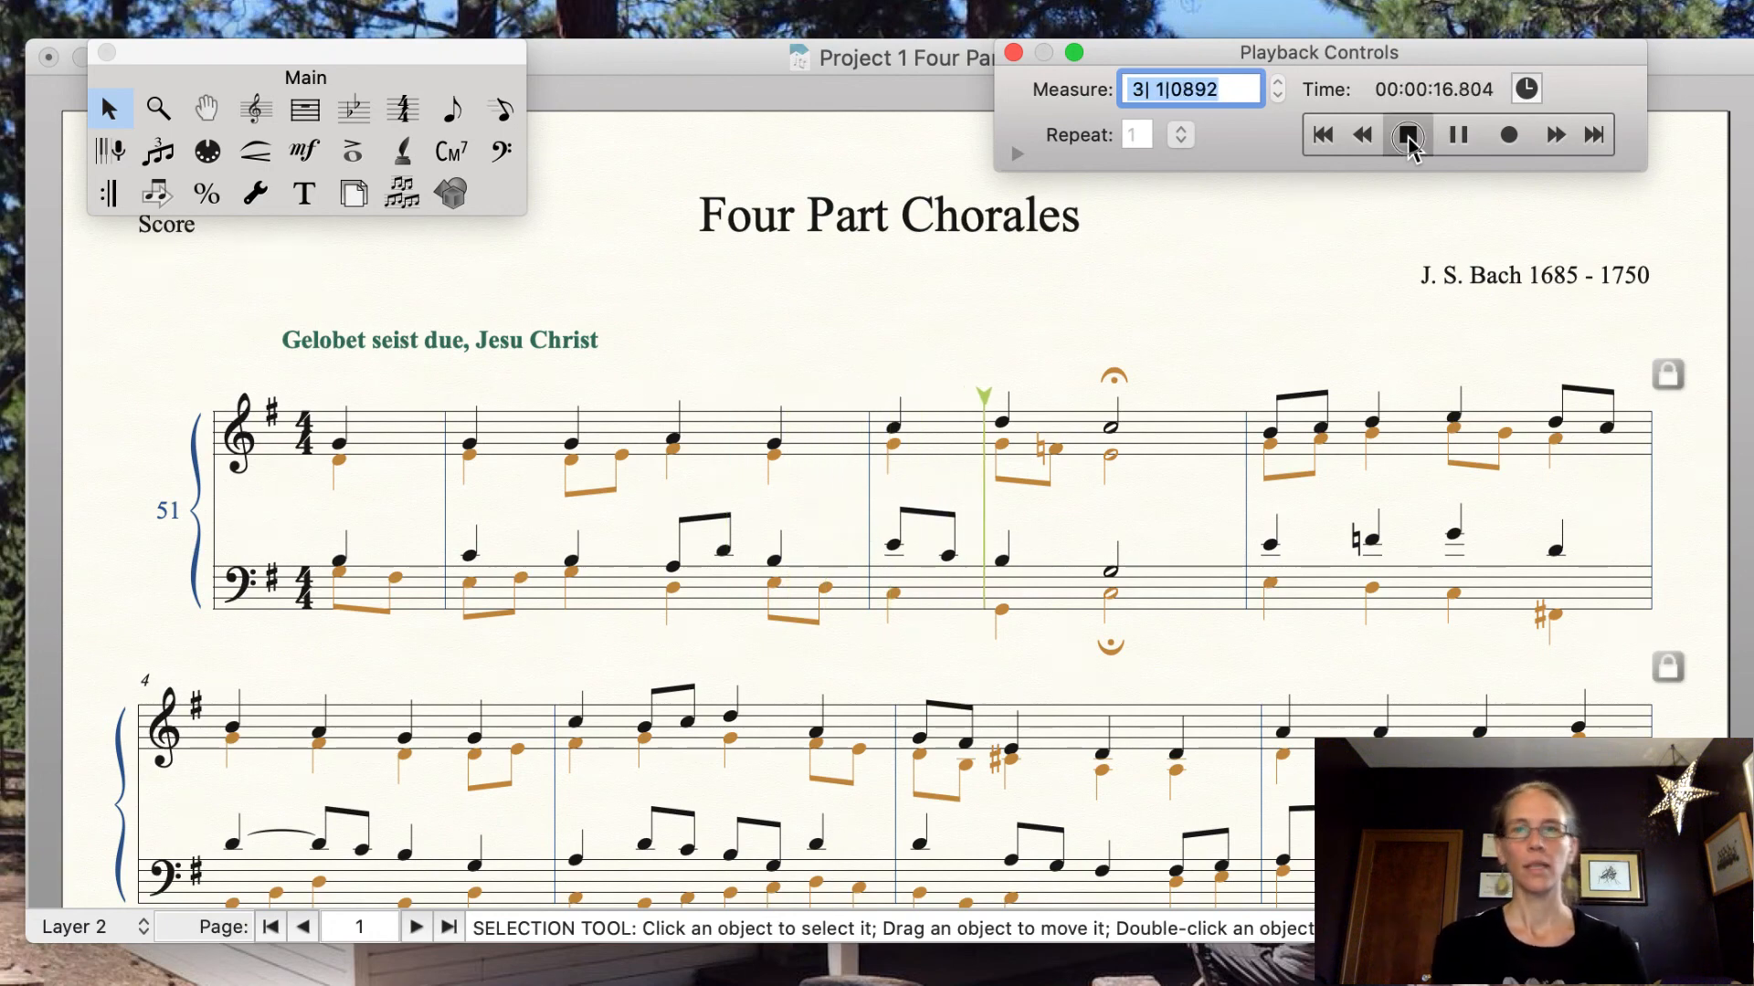
click(1410, 142)
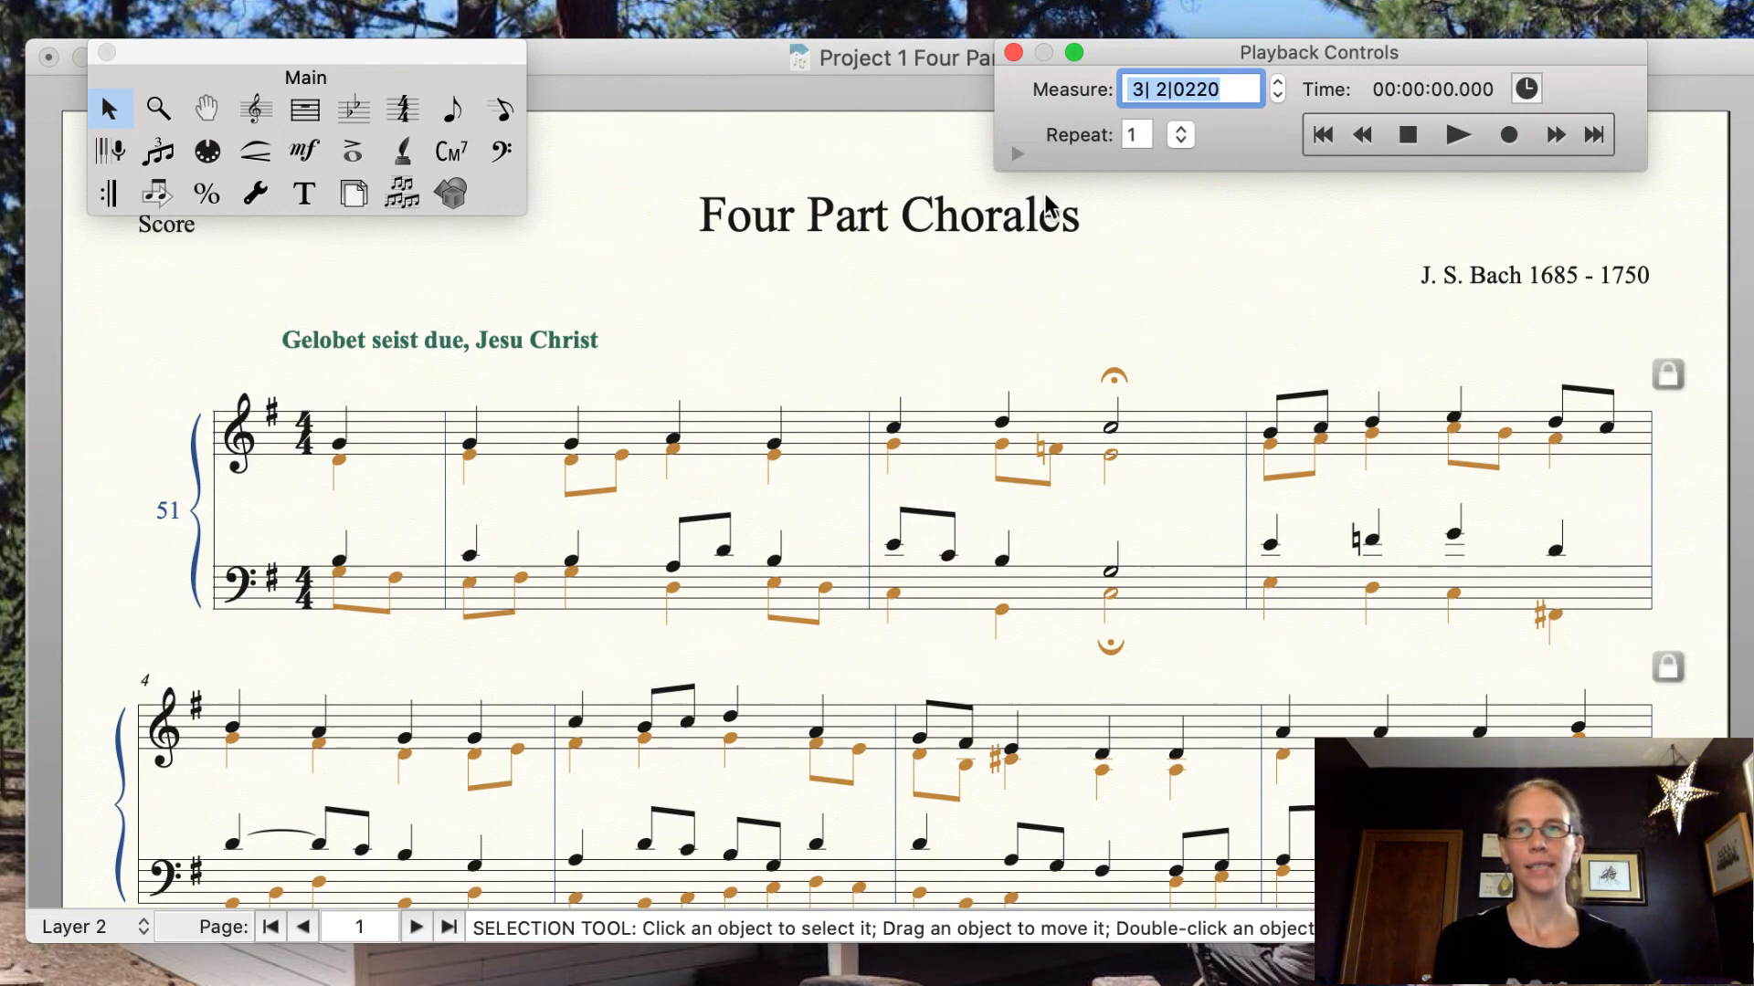
Review the expanded playback settings, including the tempo's note value options, keep Quarter Note, and collapse the settings.
click(1016, 154)
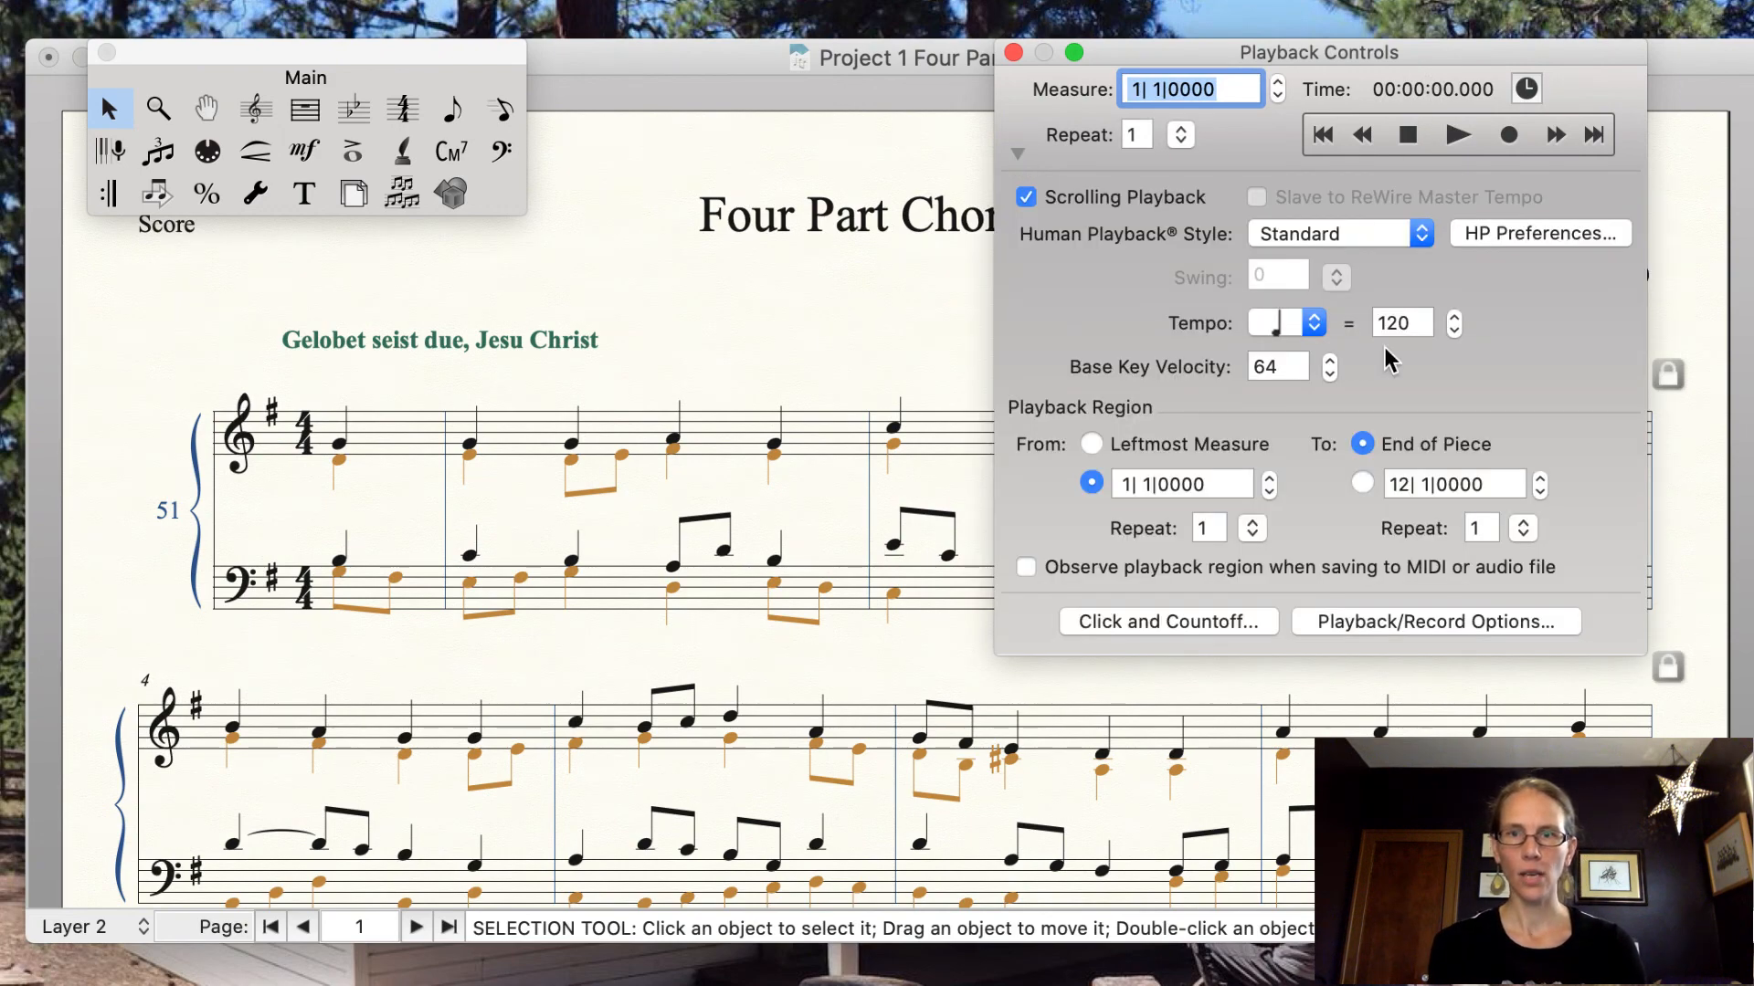
click(1315, 334)
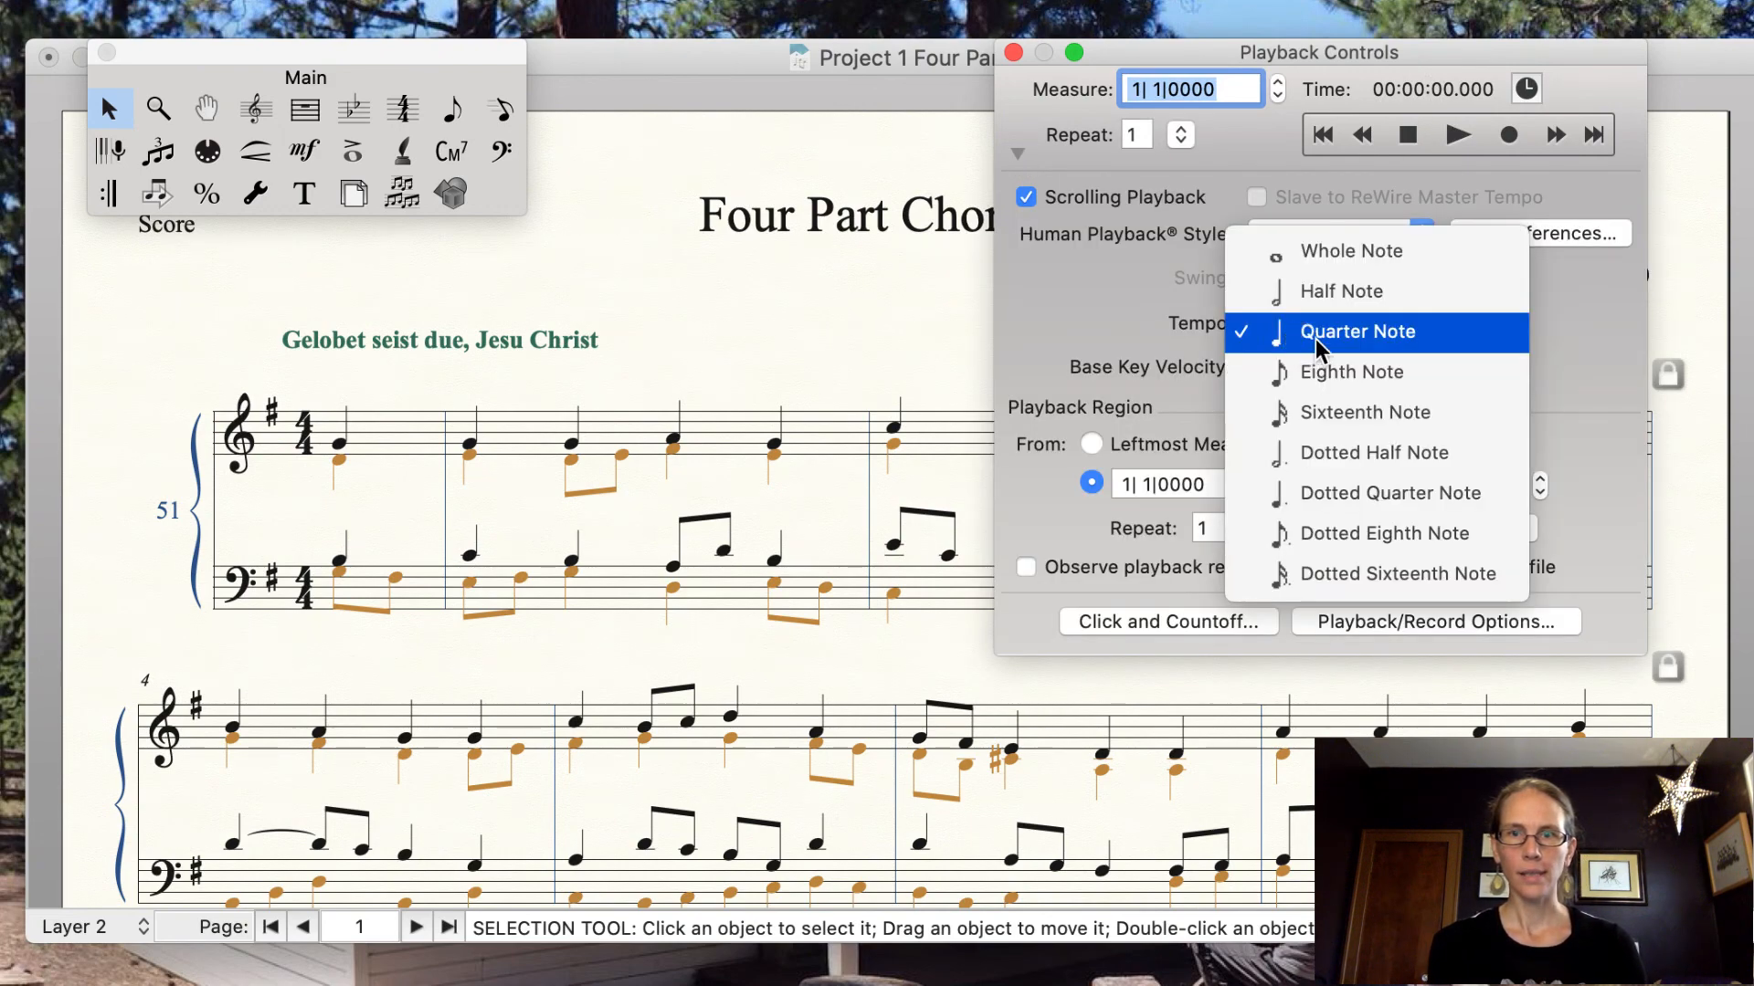
click(1329, 336)
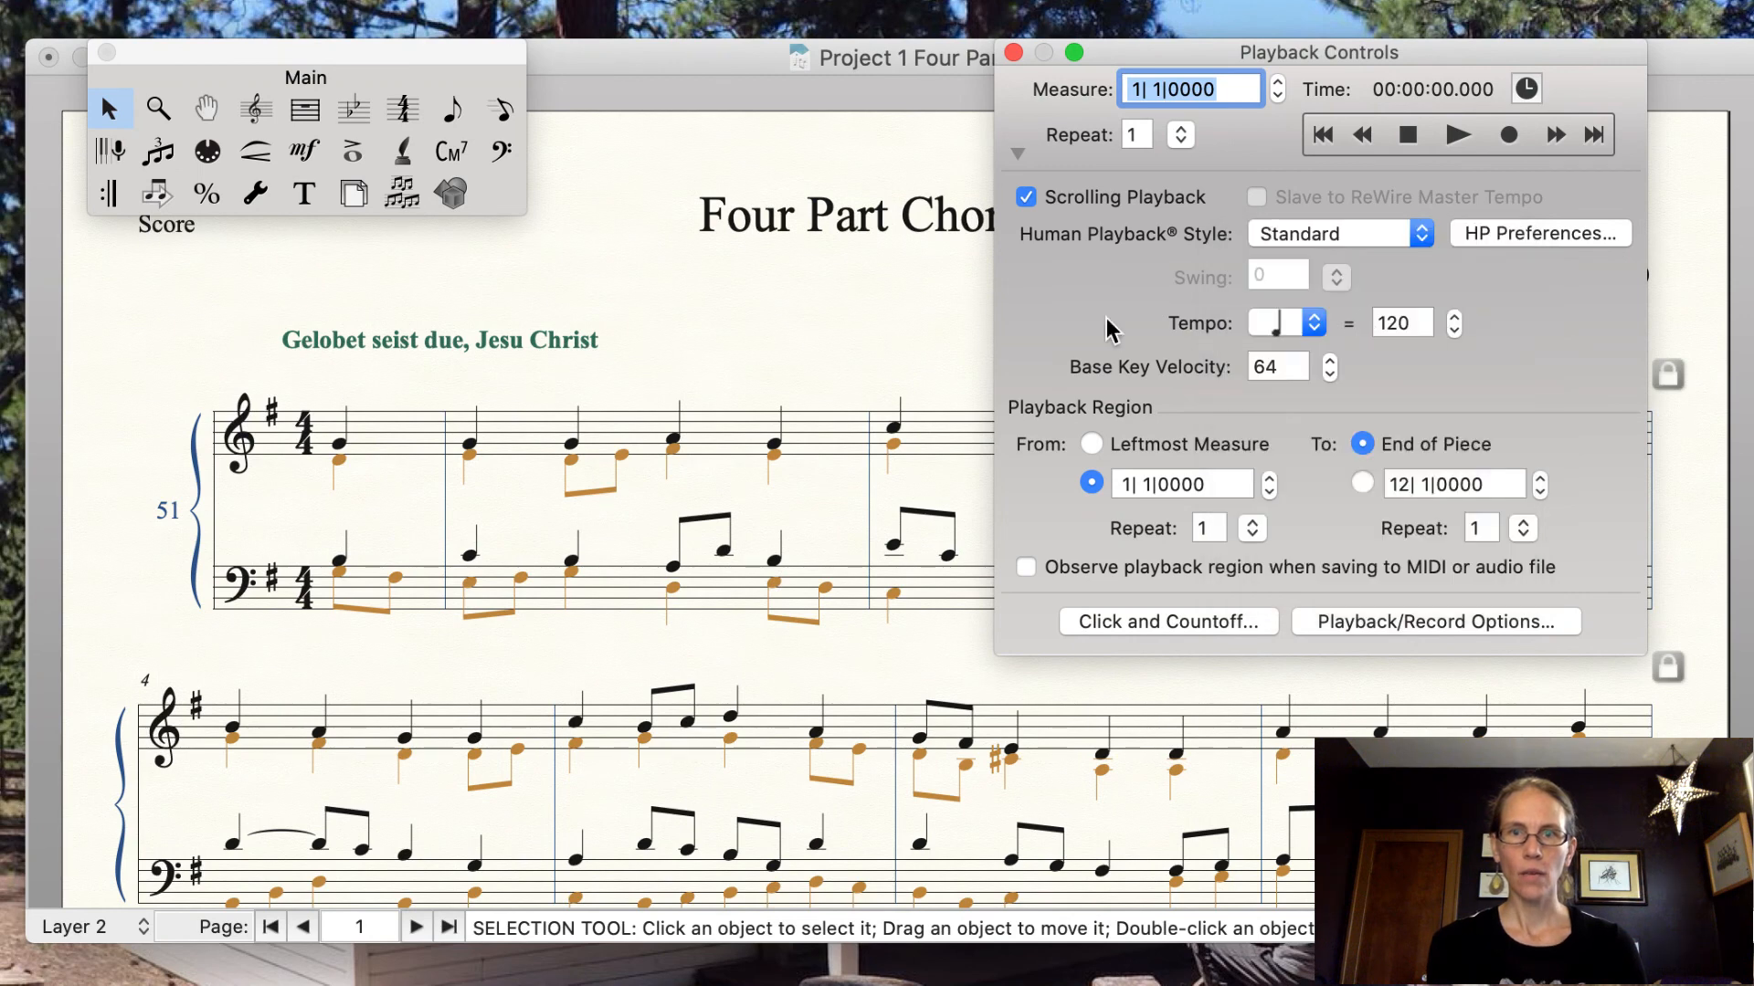
click(1017, 154)
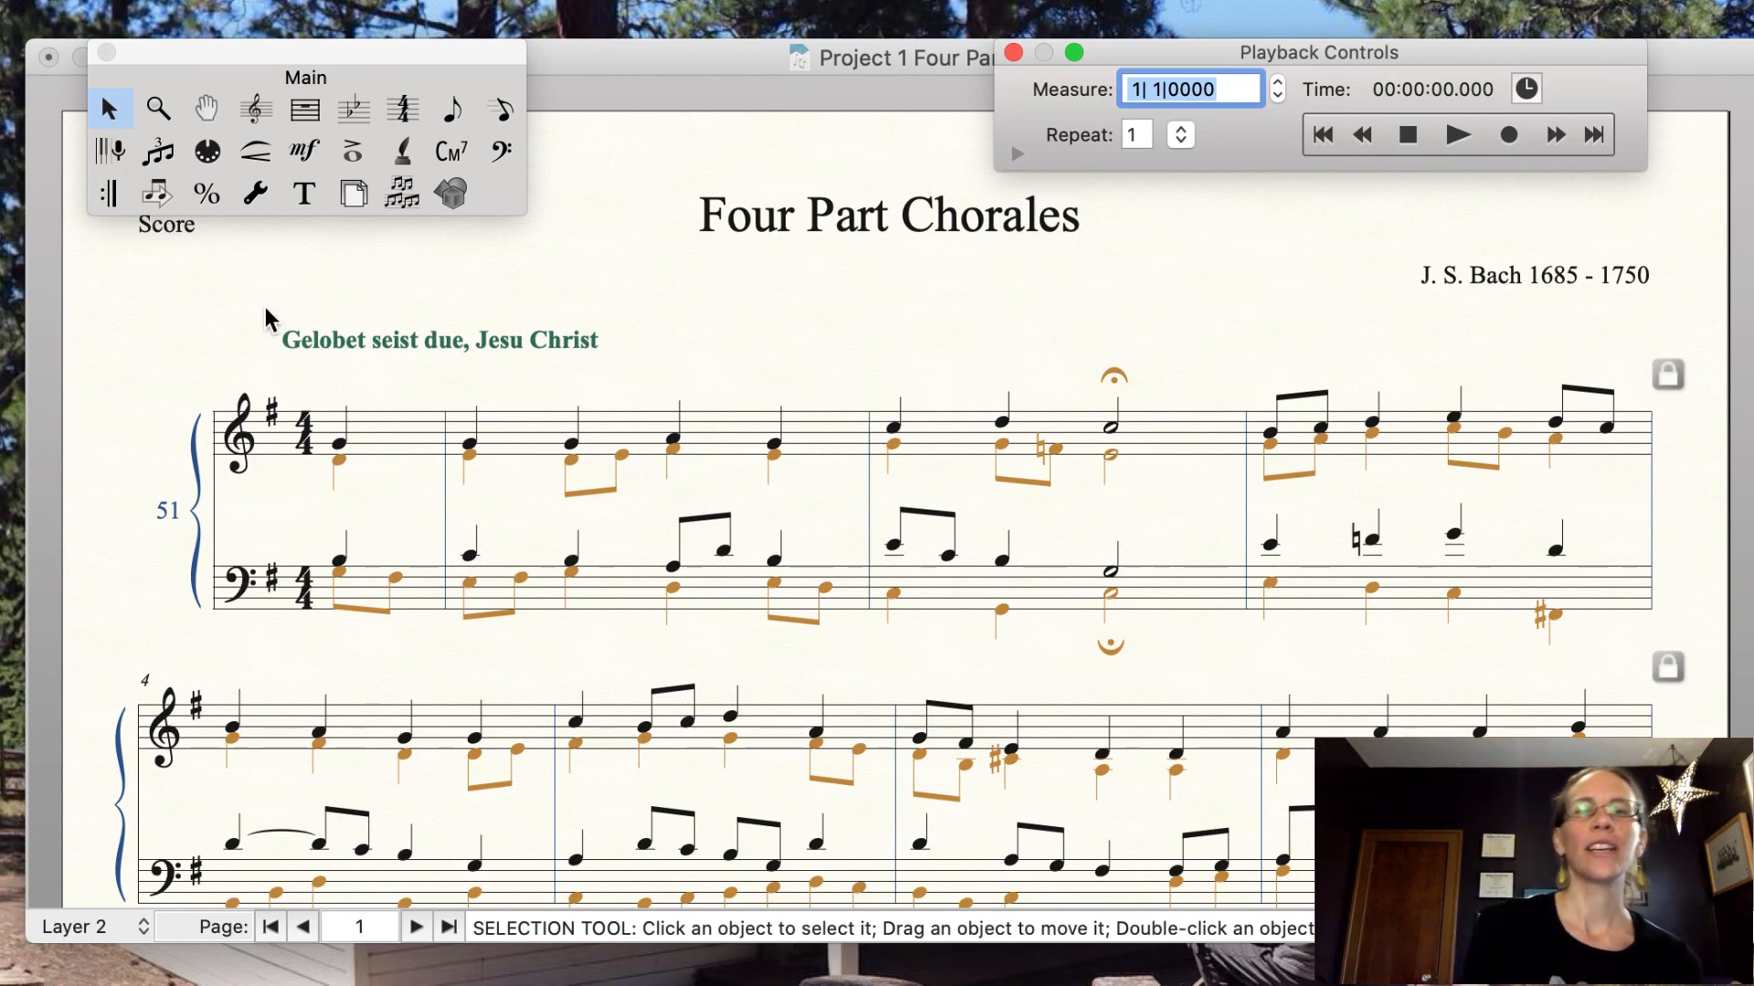
click(393, 356)
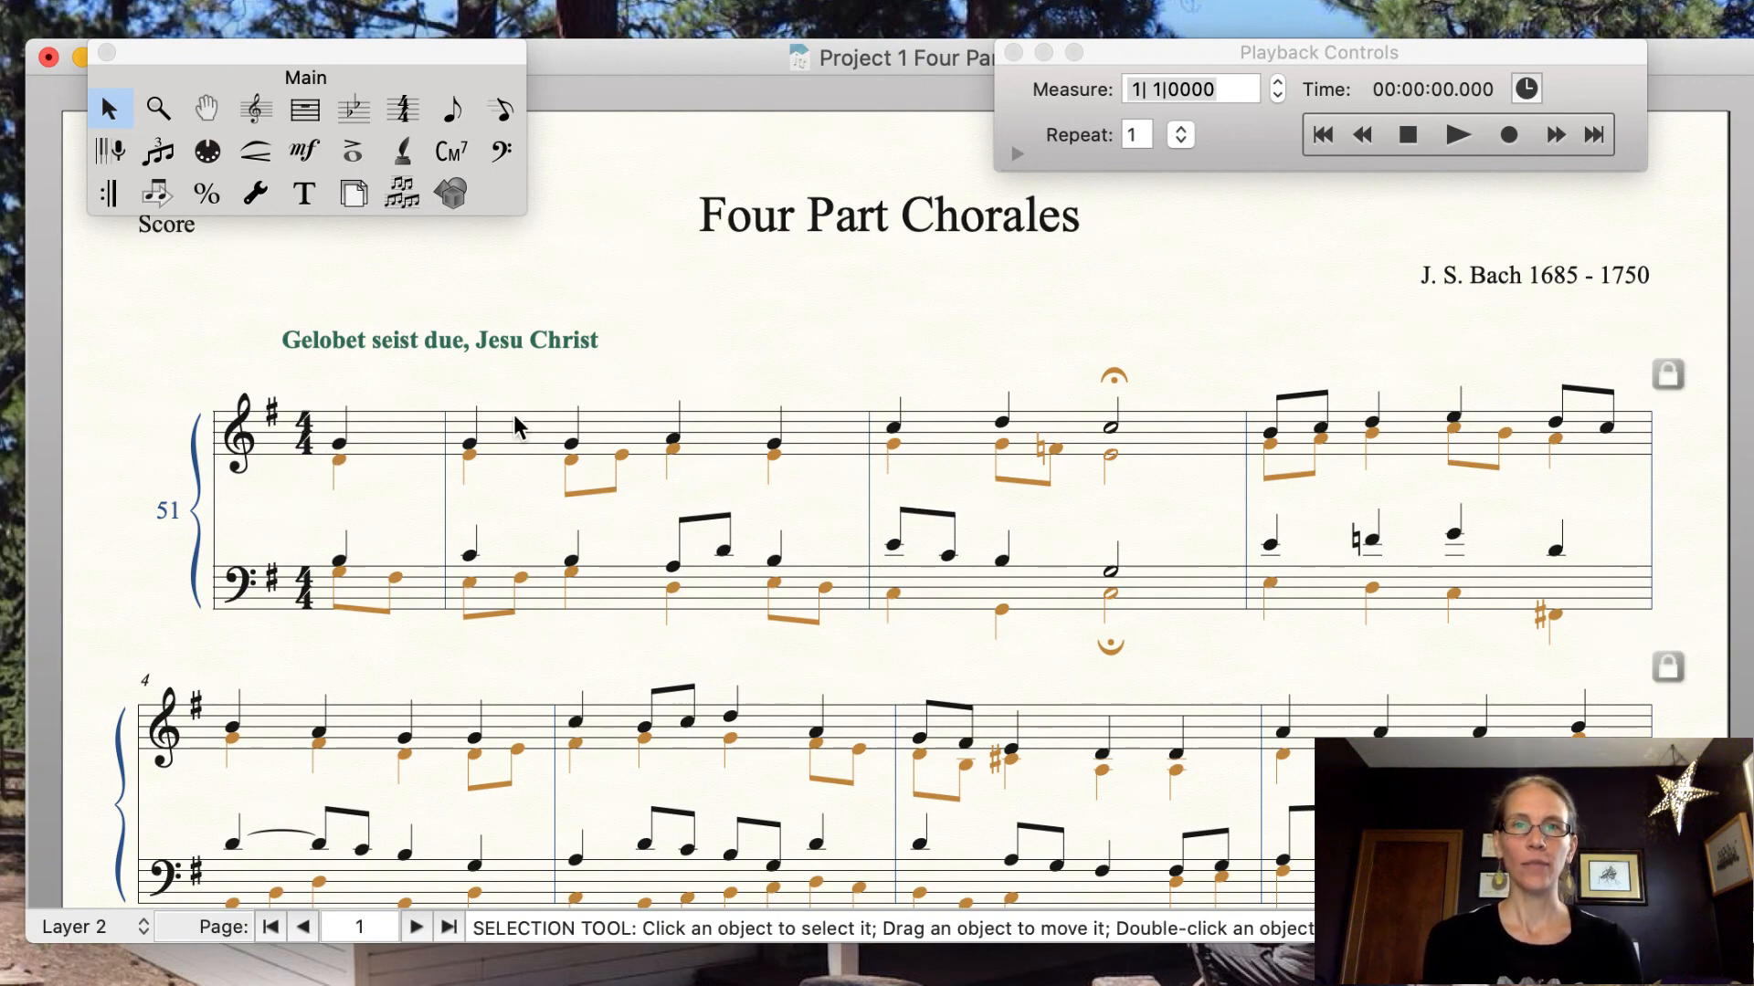
Open the ScoreManager's instrument list and review the playback devices available for the piano, keeping Garritan Instruments for Finale.
click(878, 21)
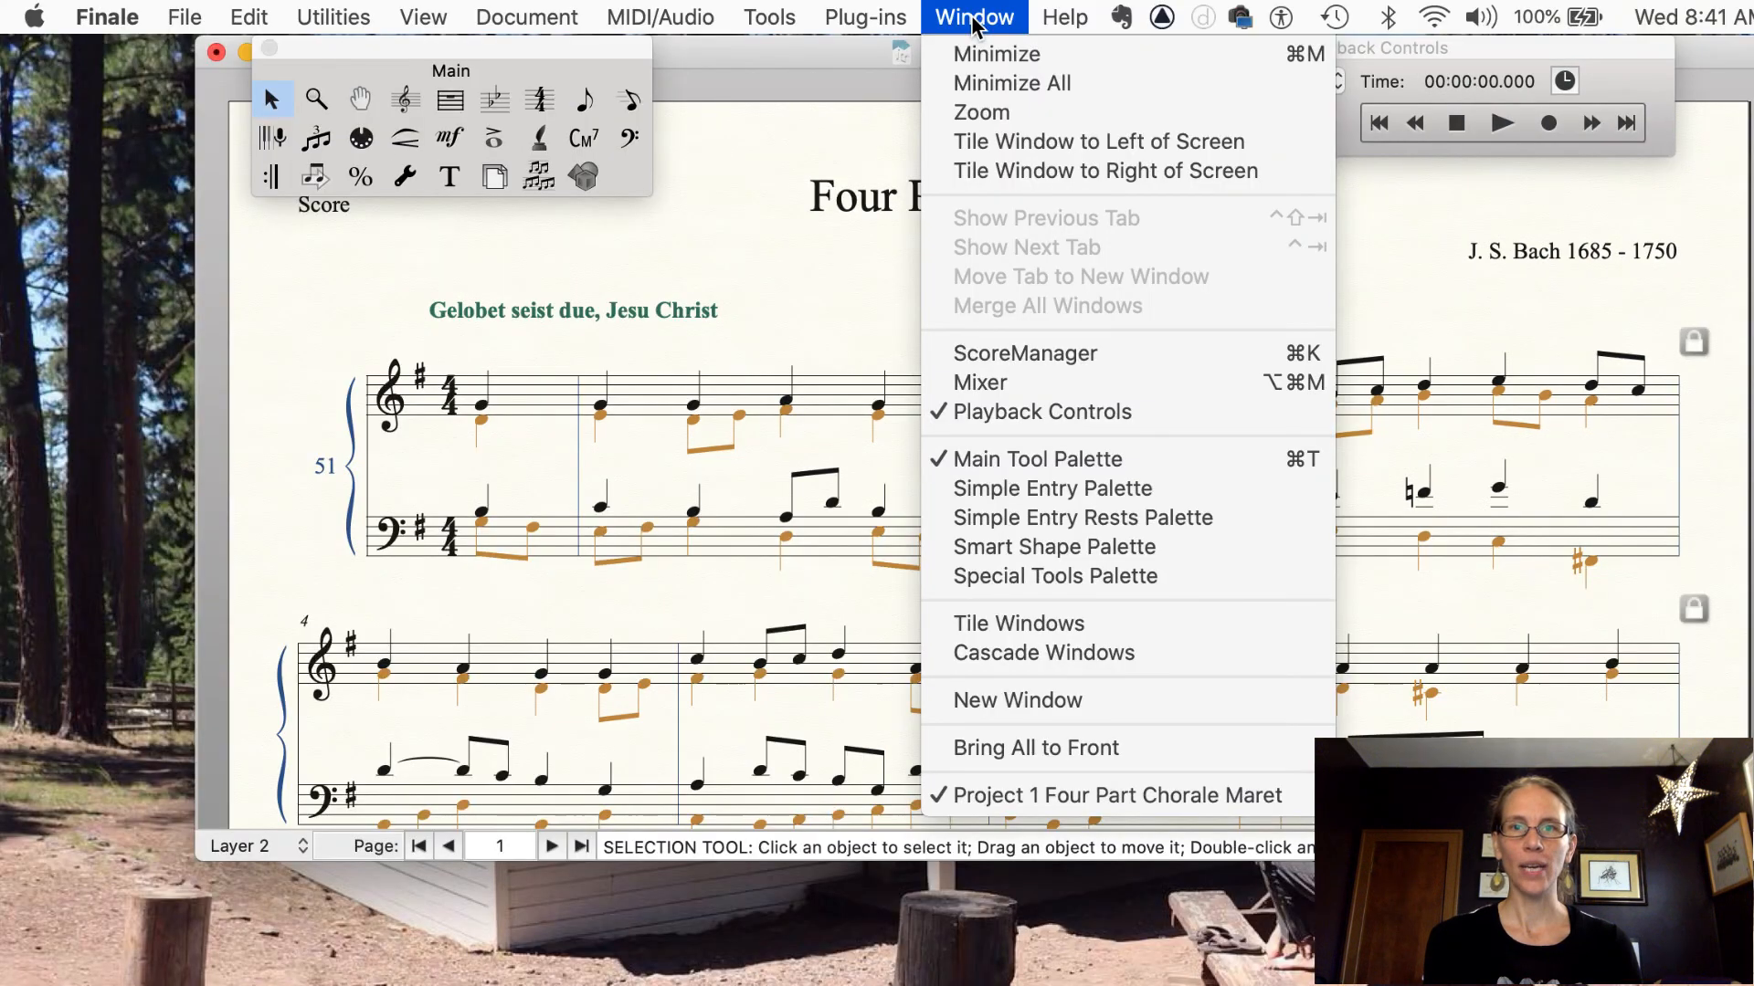
click(1007, 353)
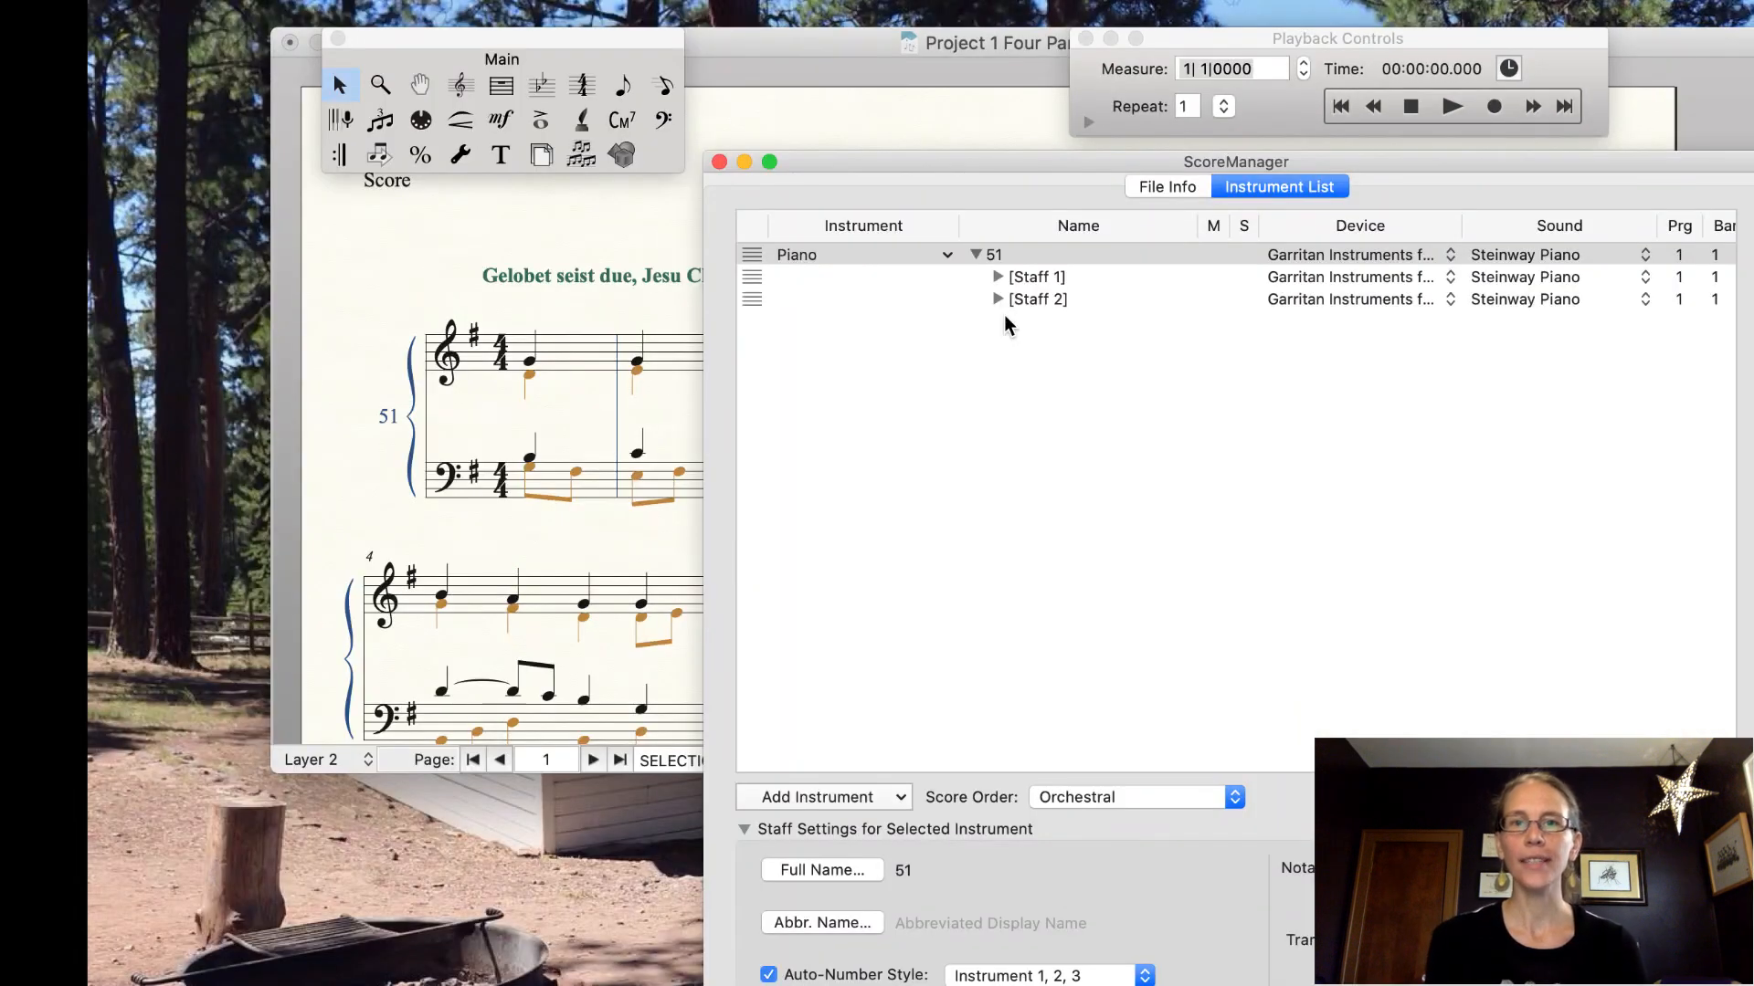
click(1363, 228)
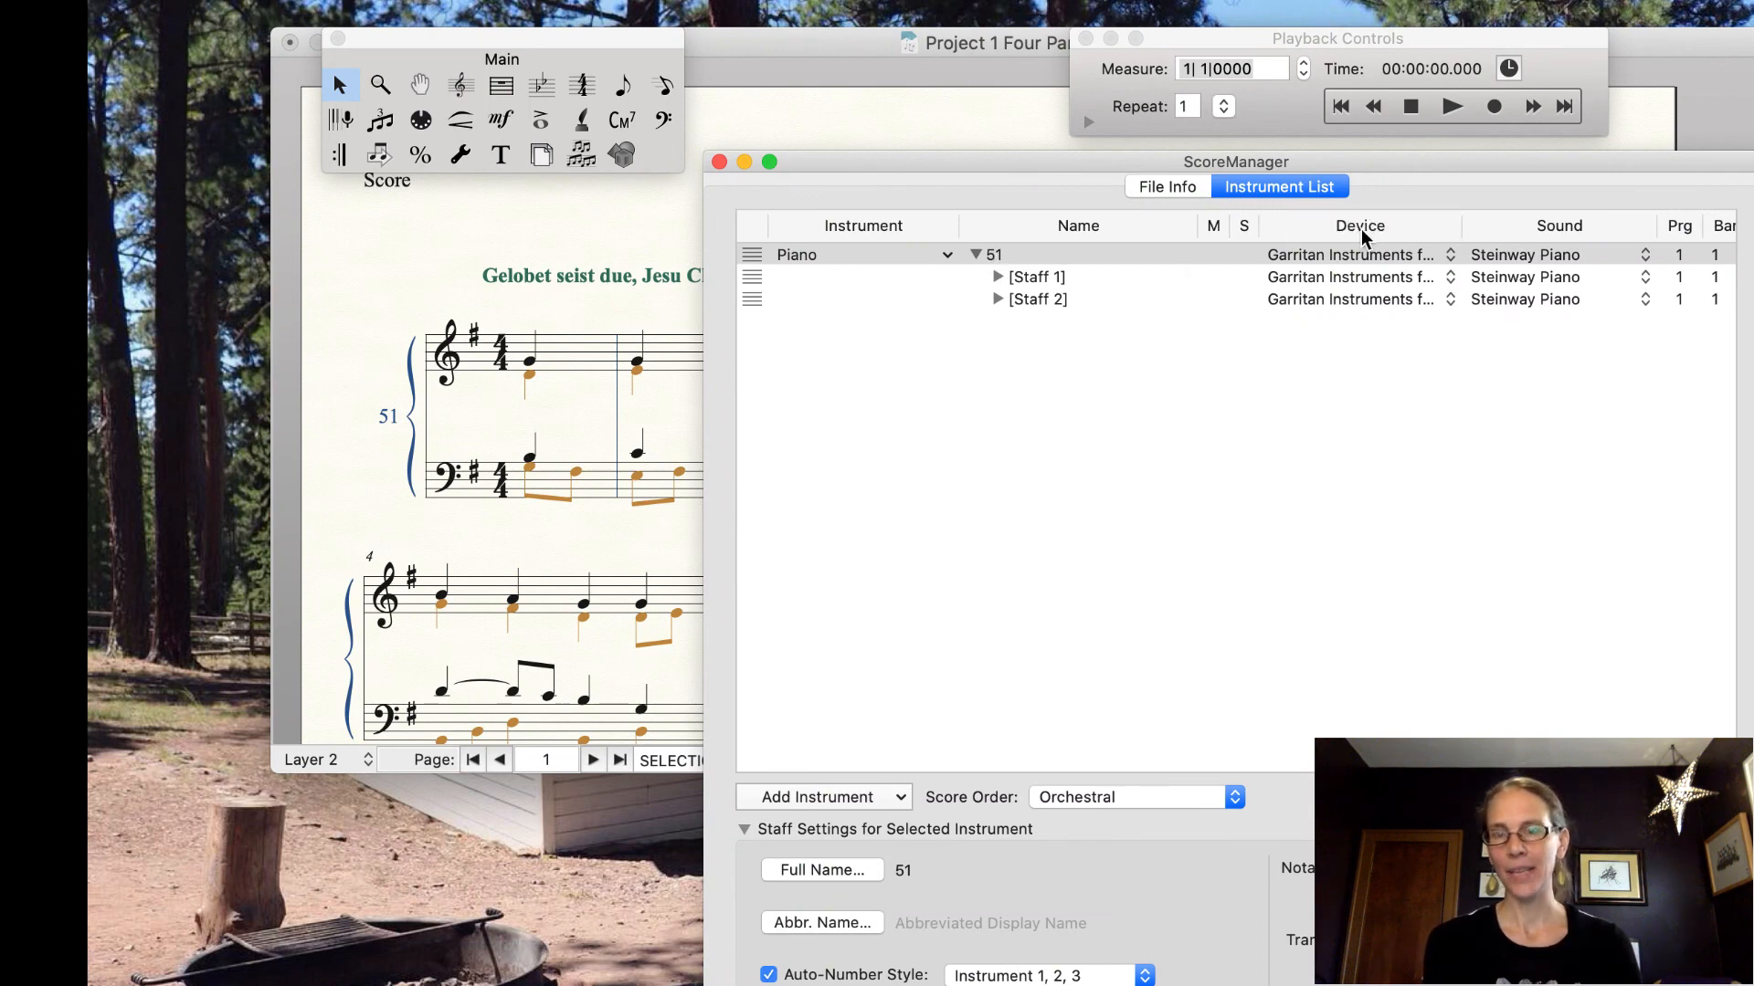
click(1328, 256)
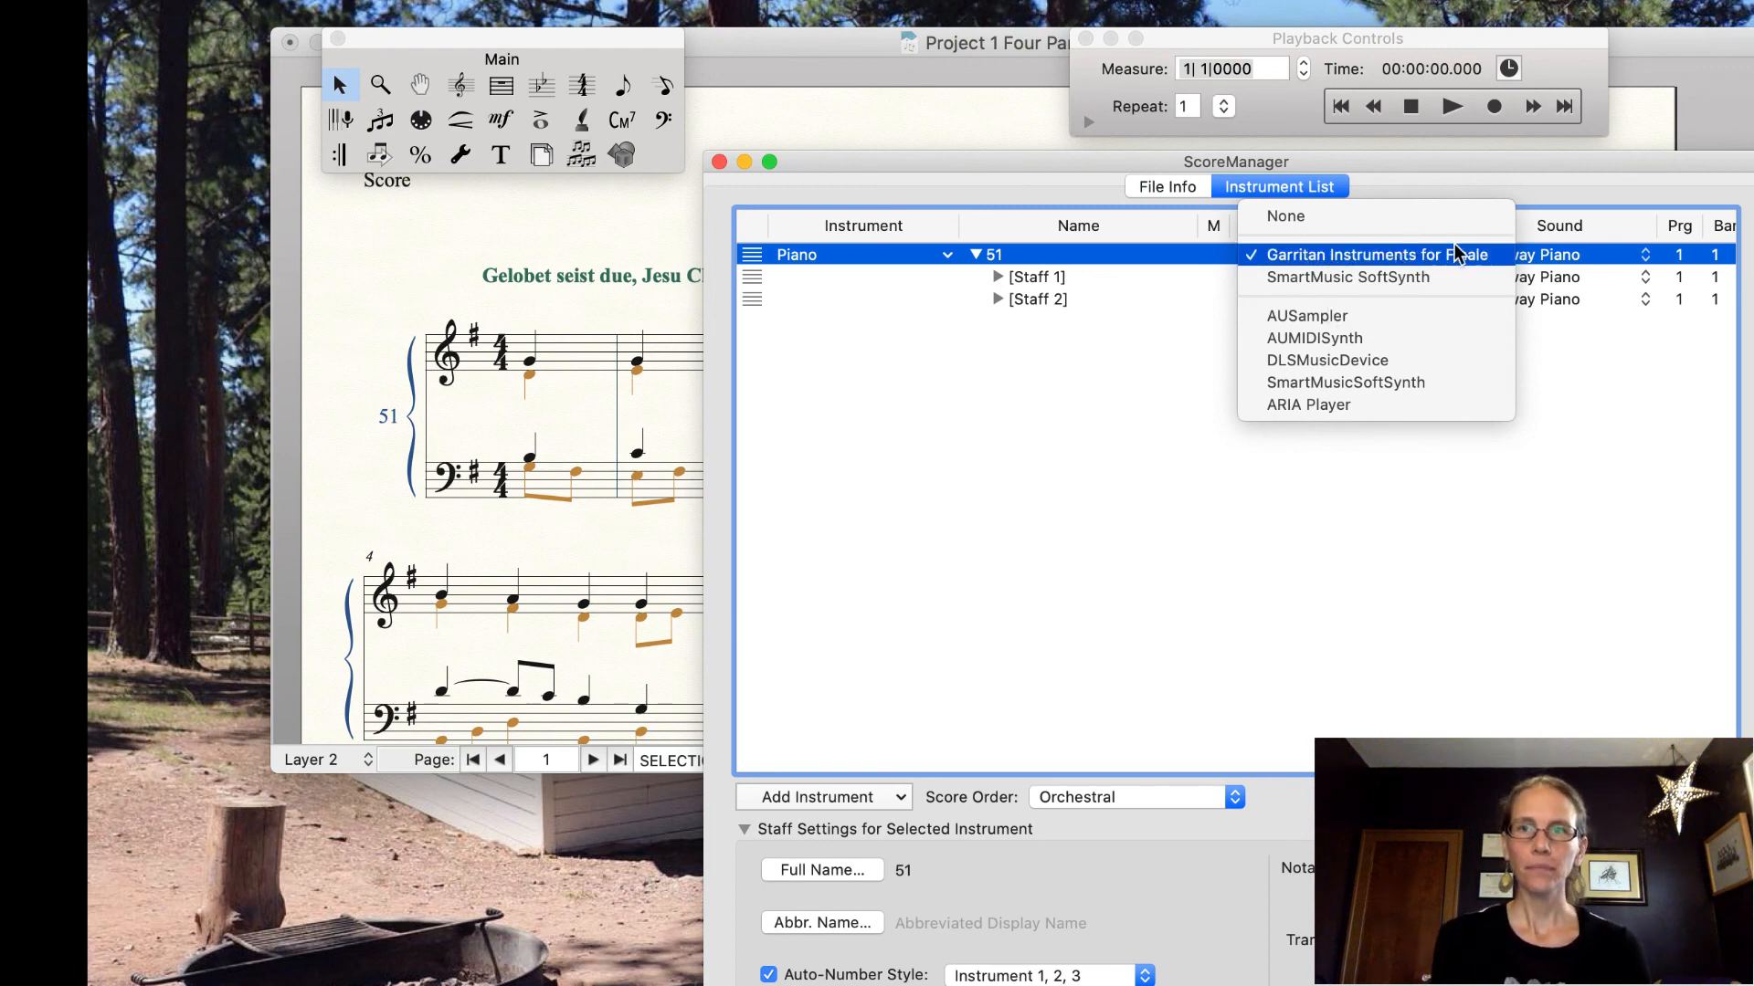
click(1574, 533)
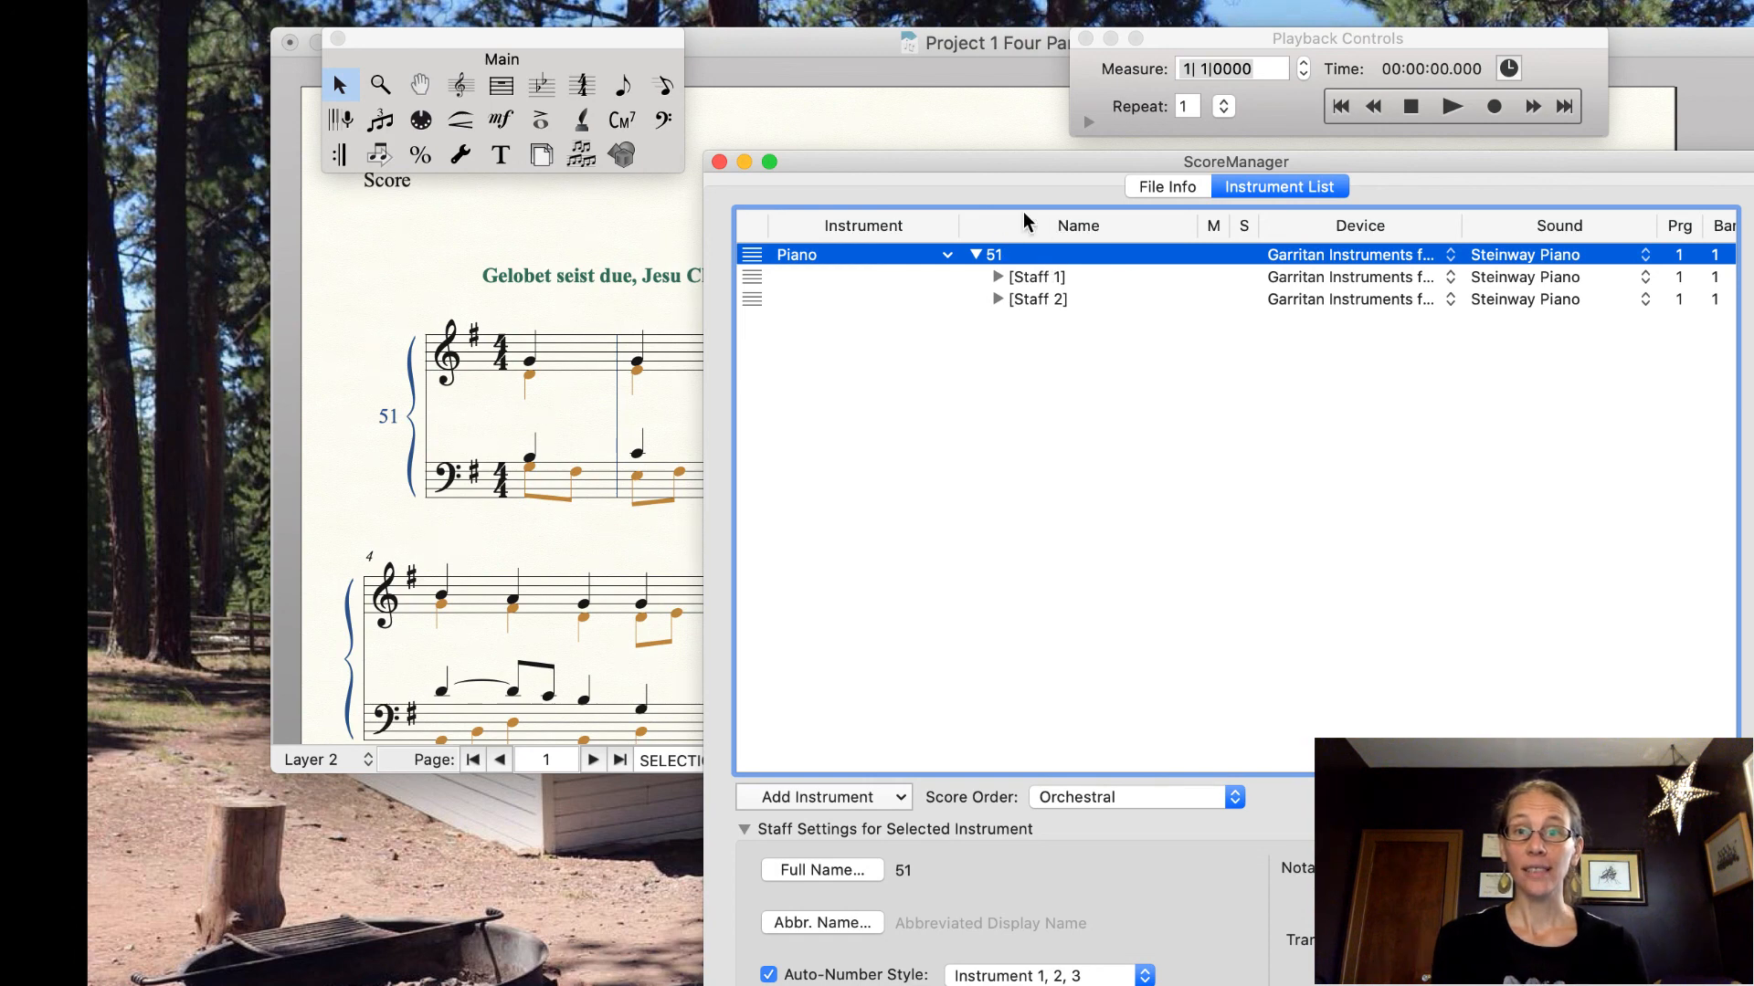
Expand Staff 1 and Staff 2 in the instrument list to show their individual layers.
click(999, 279)
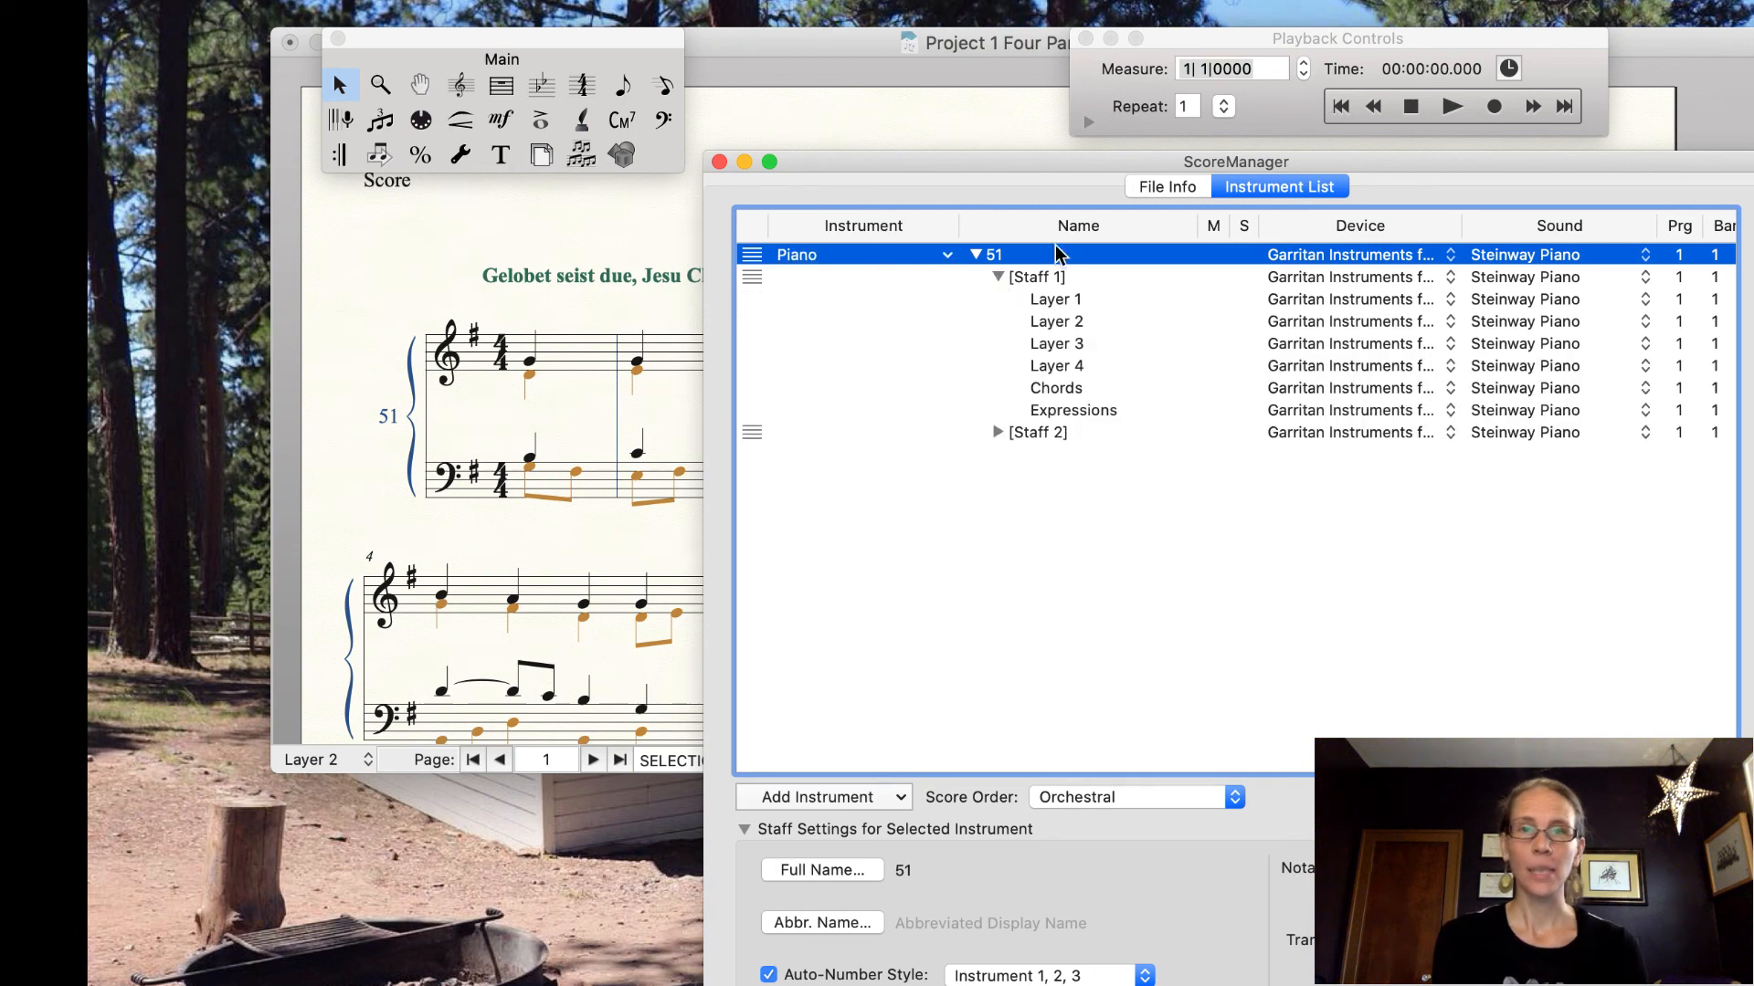
click(974, 255)
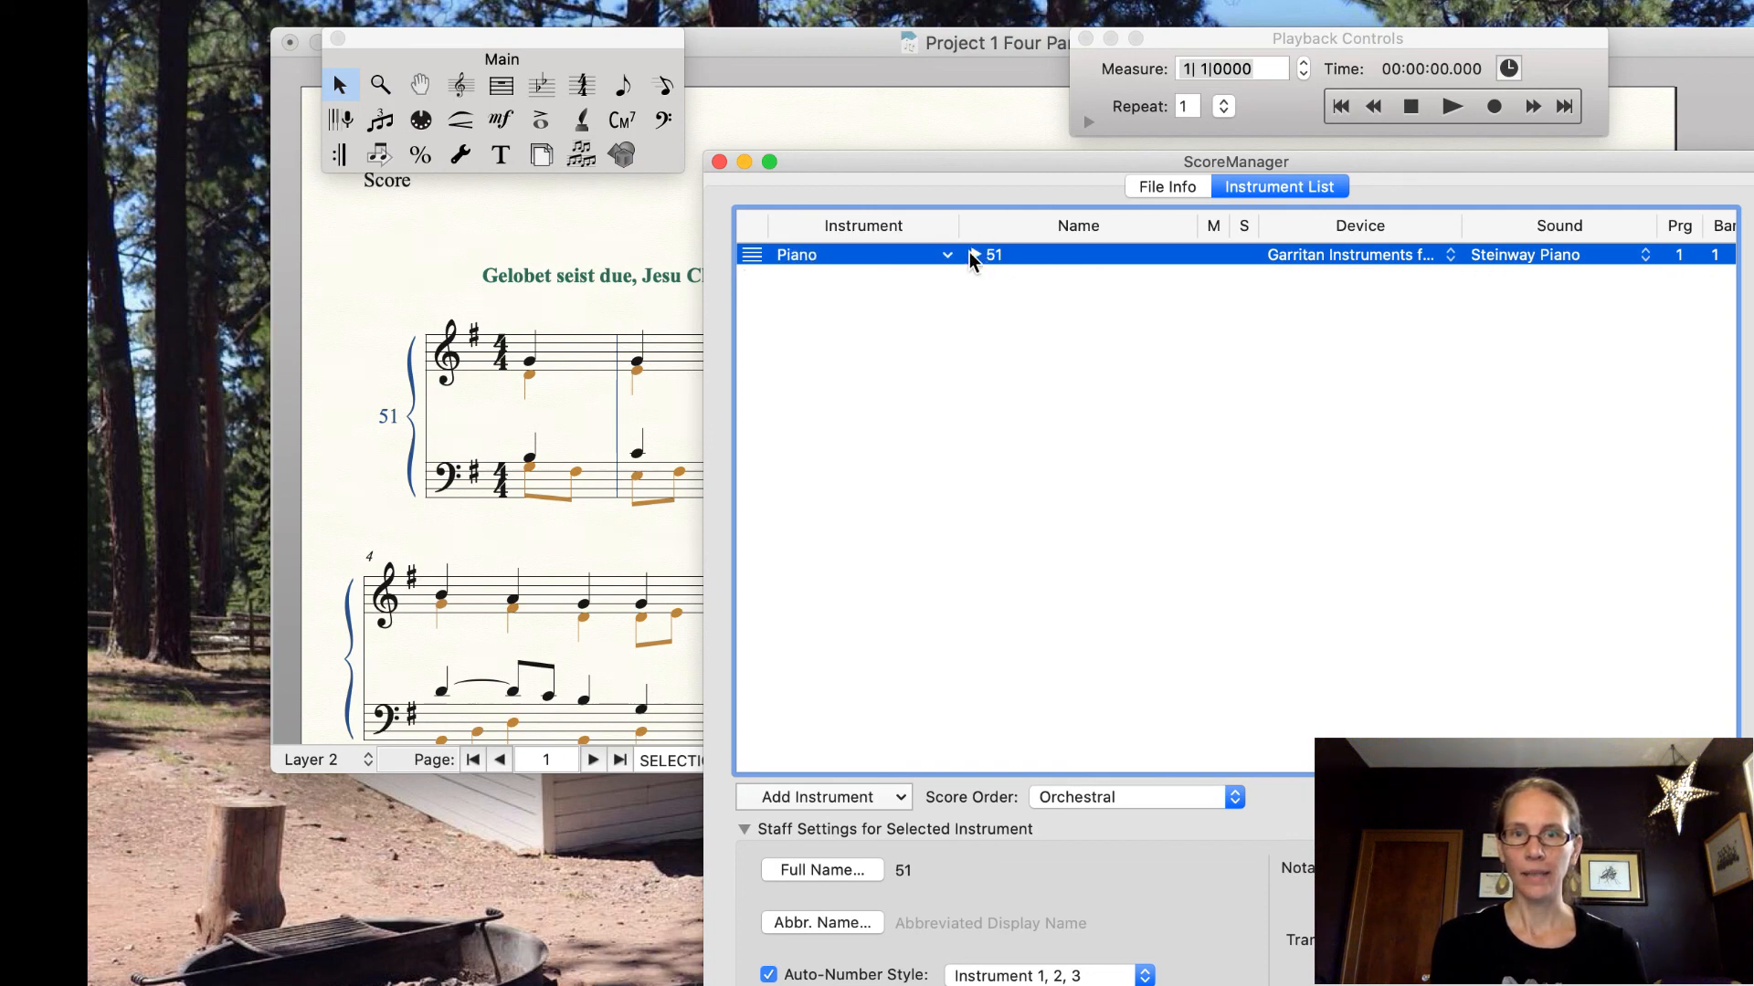
click(974, 255)
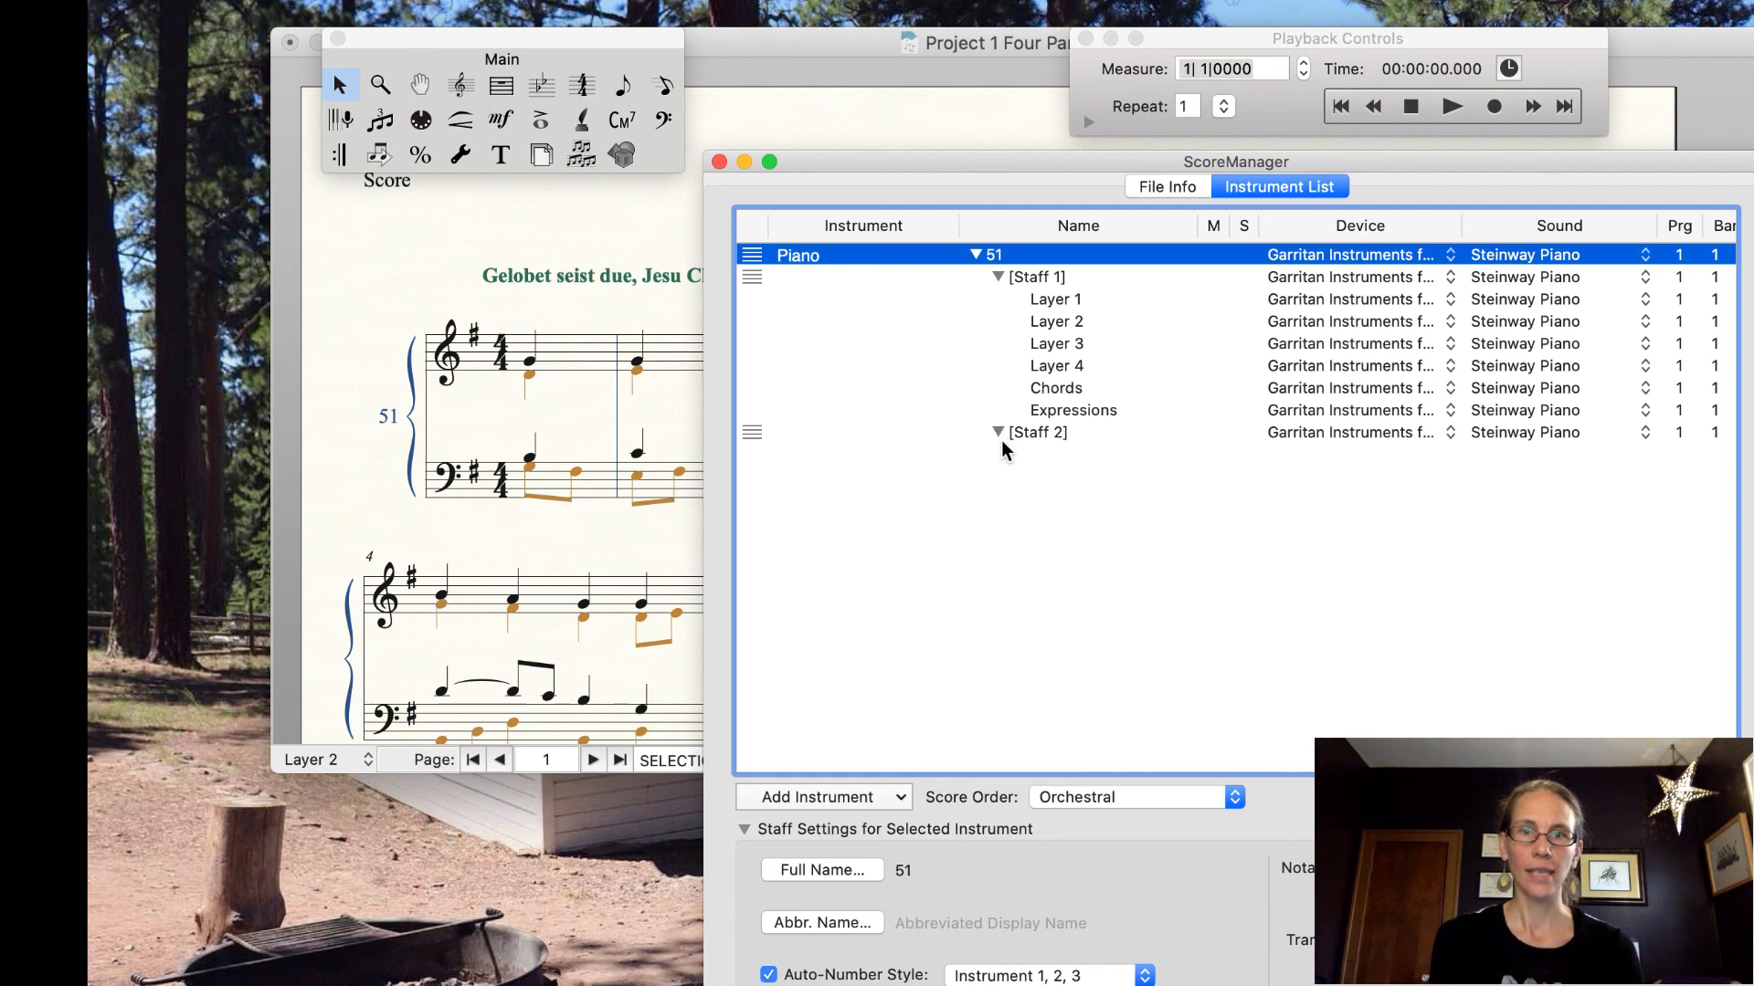
click(999, 433)
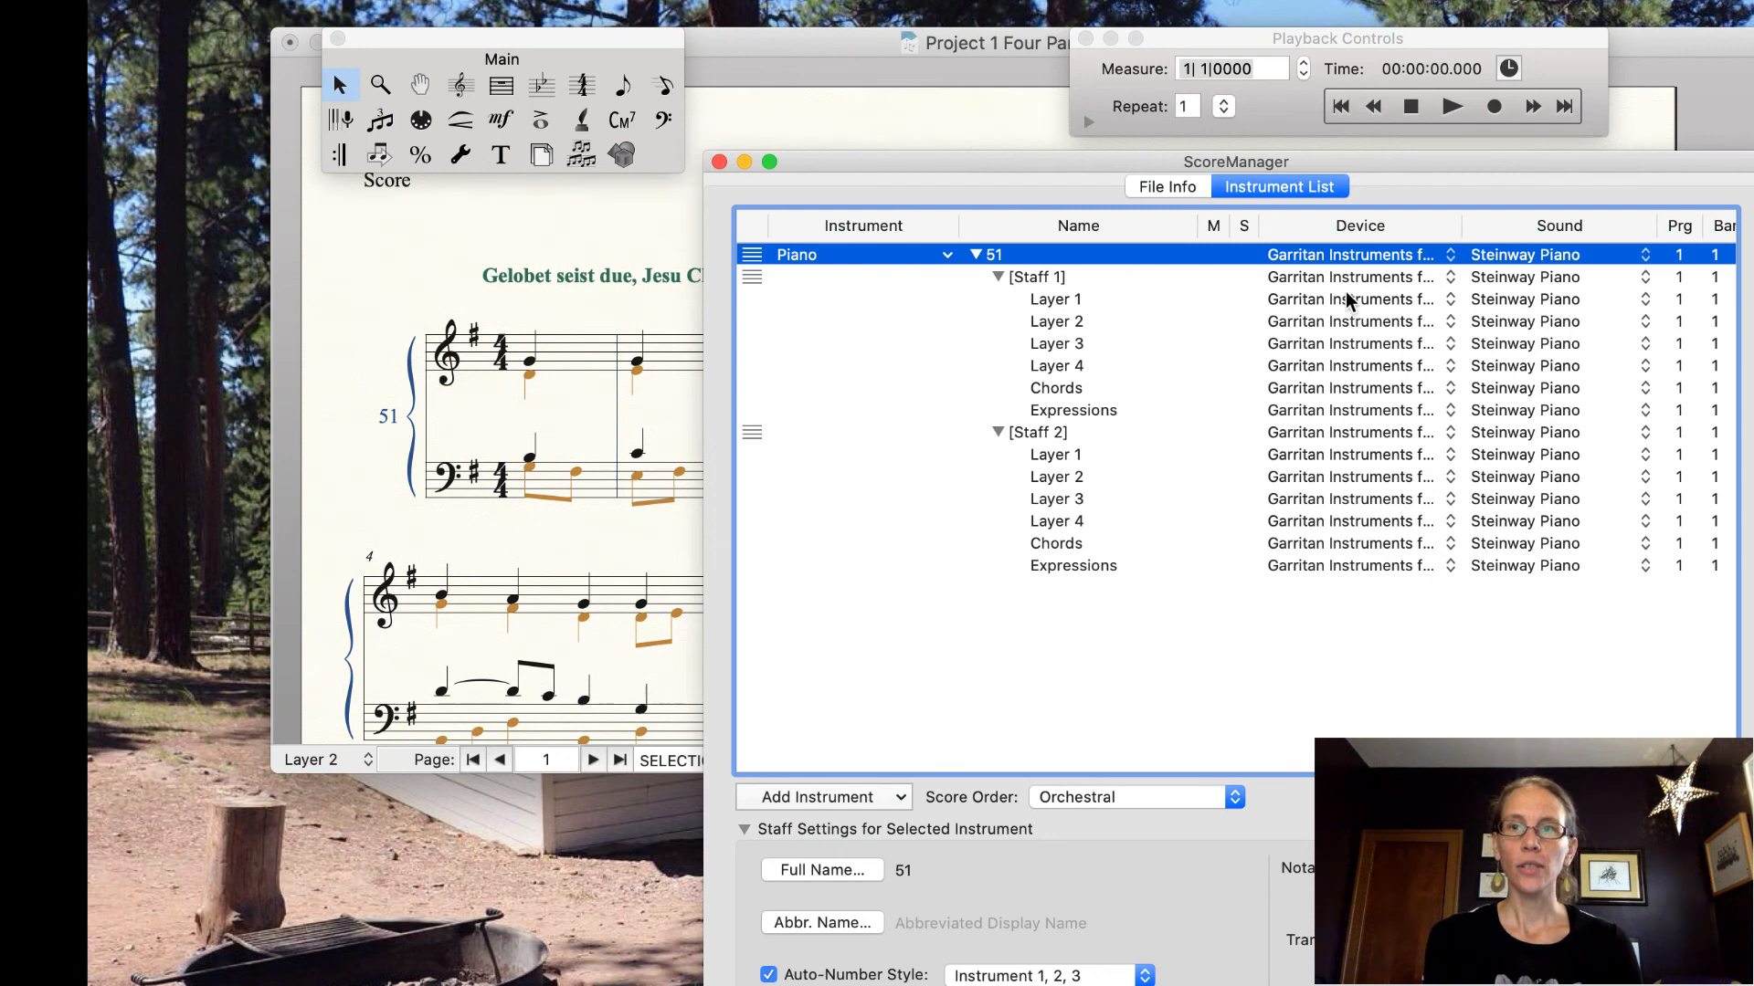
Assign the Violin Solo KS 1 sound to Layer 1 and Violin Player 2 to Layer 2 of Staff 1.
click(1563, 300)
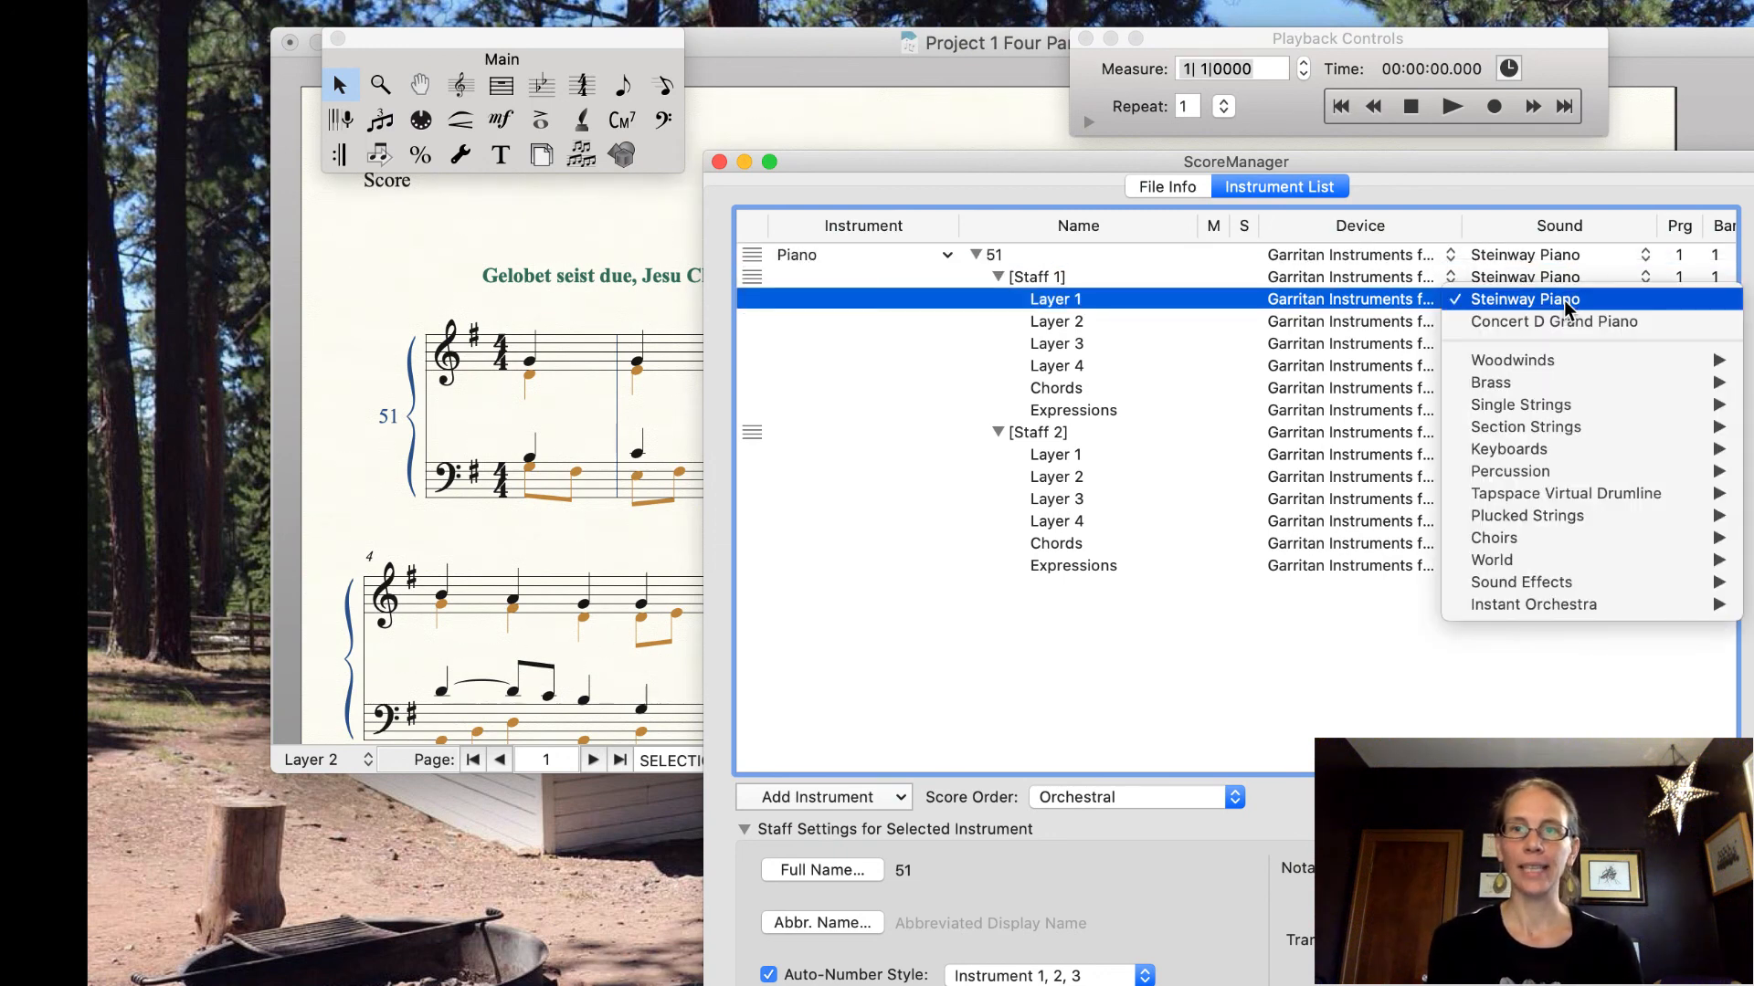
mouse_move(1544, 420)
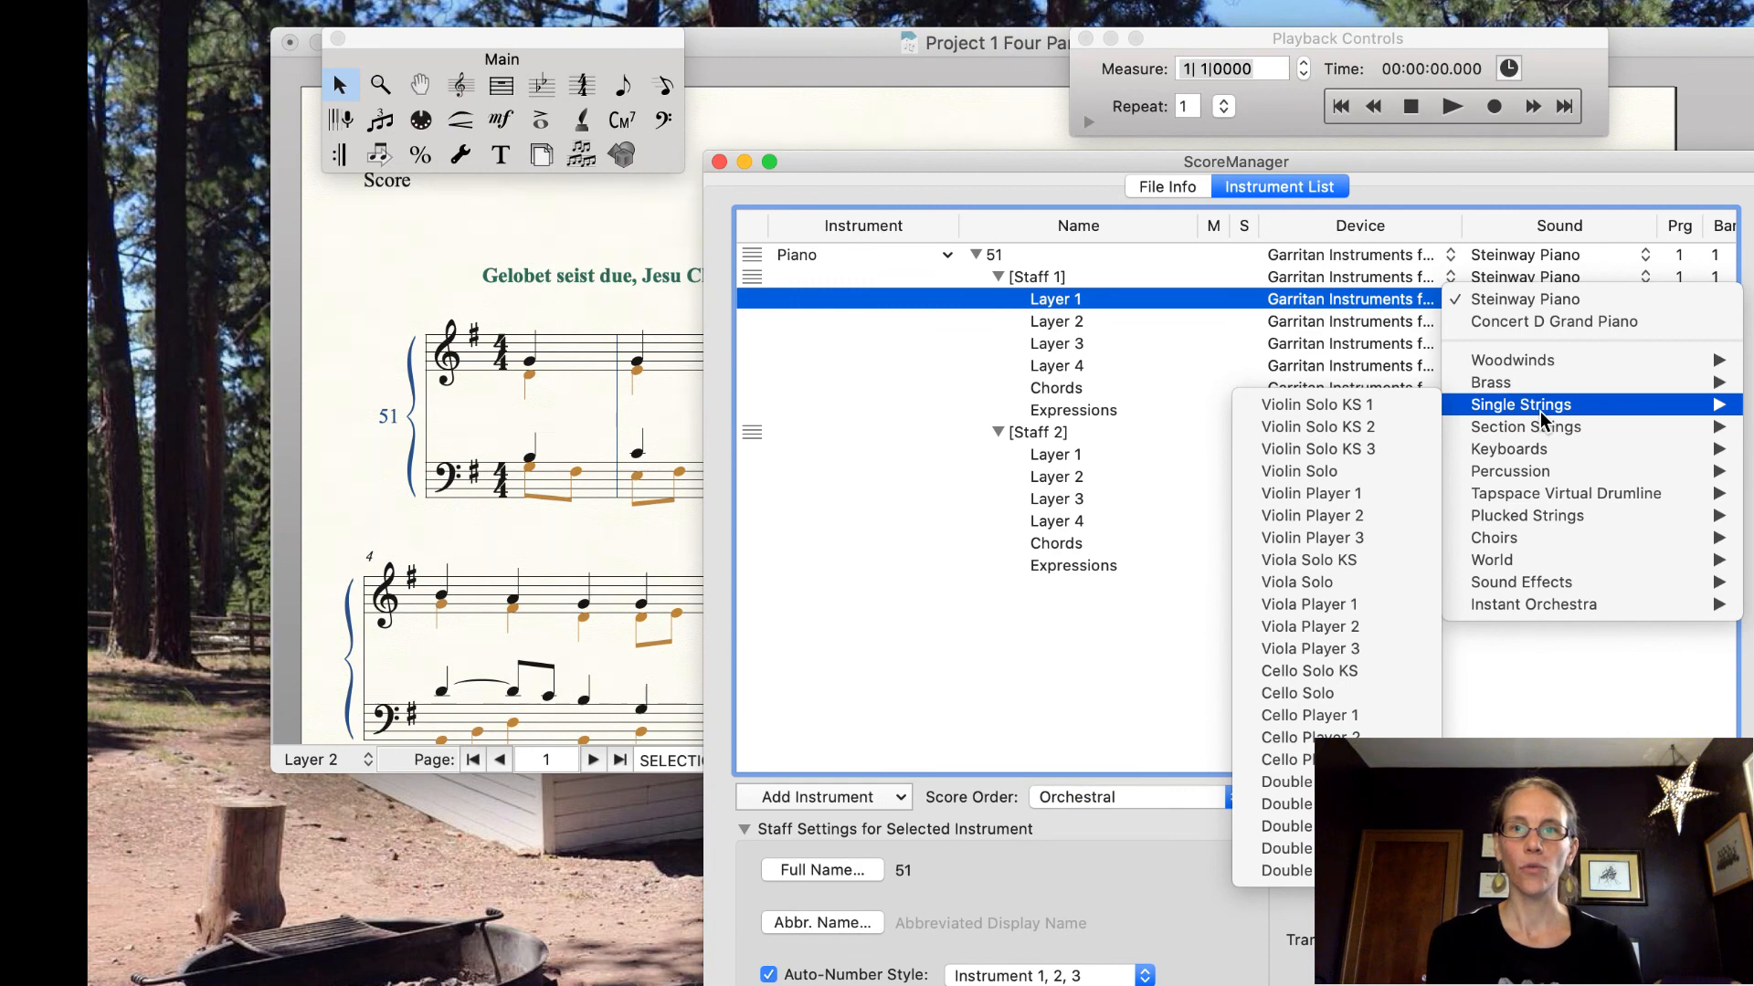
click(1318, 407)
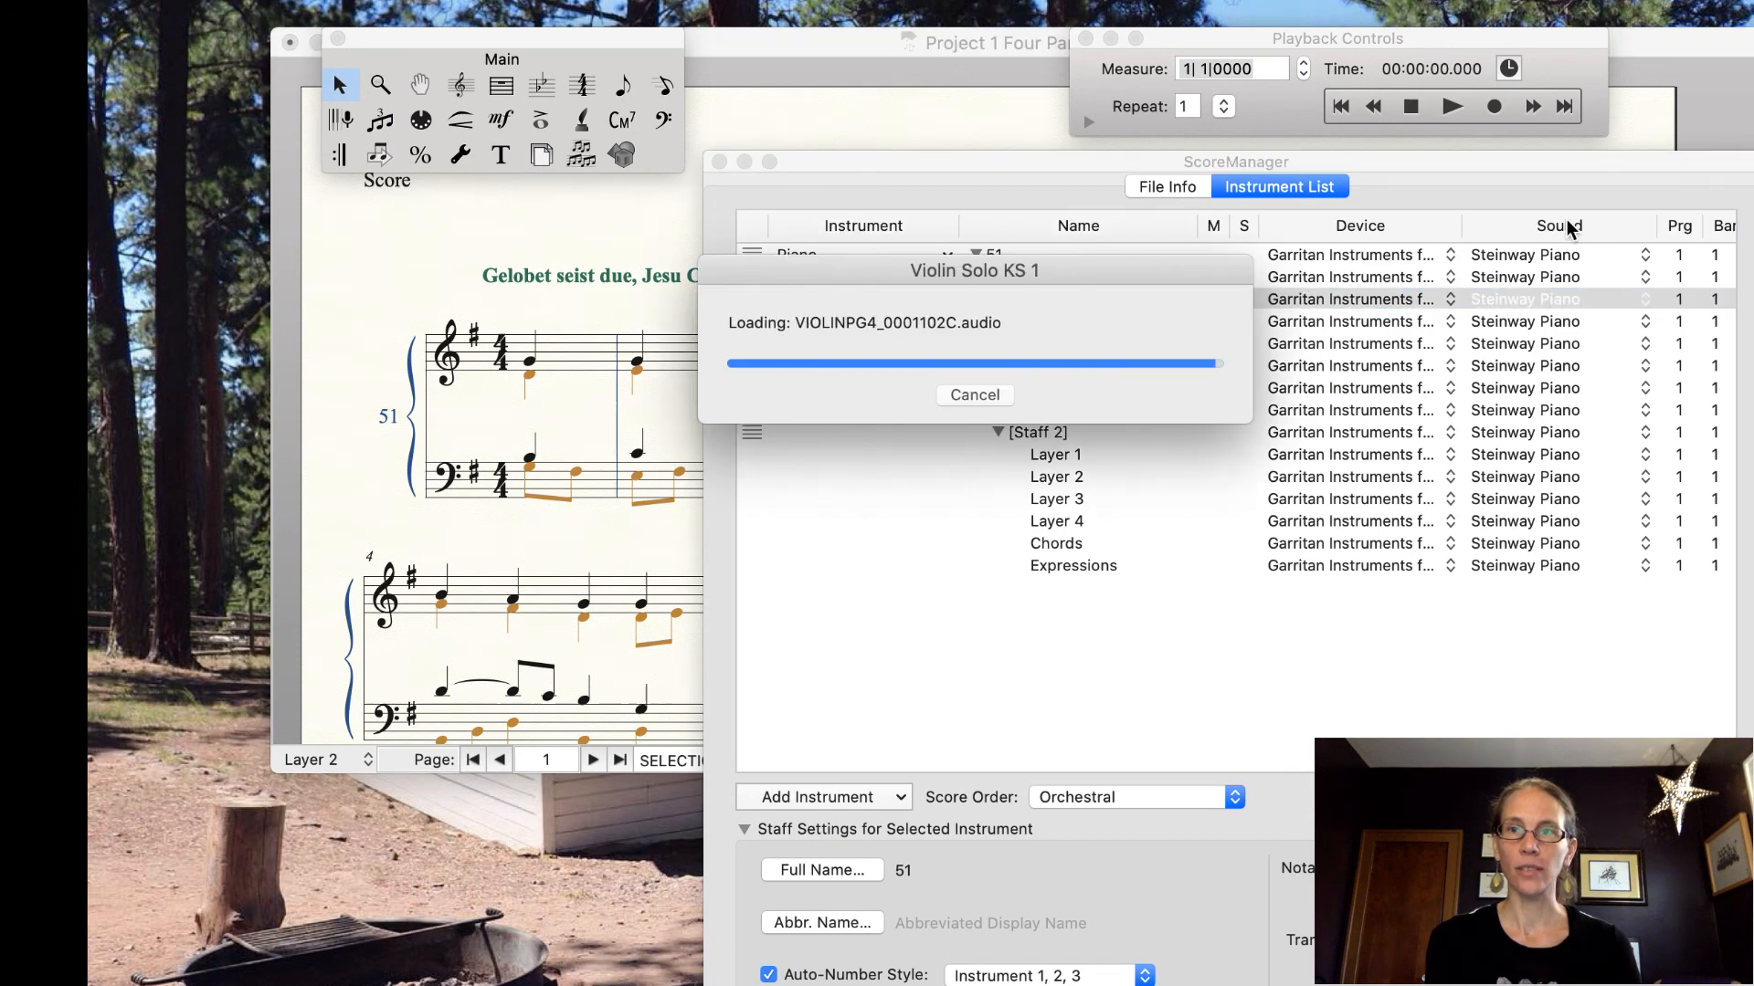
click(1644, 323)
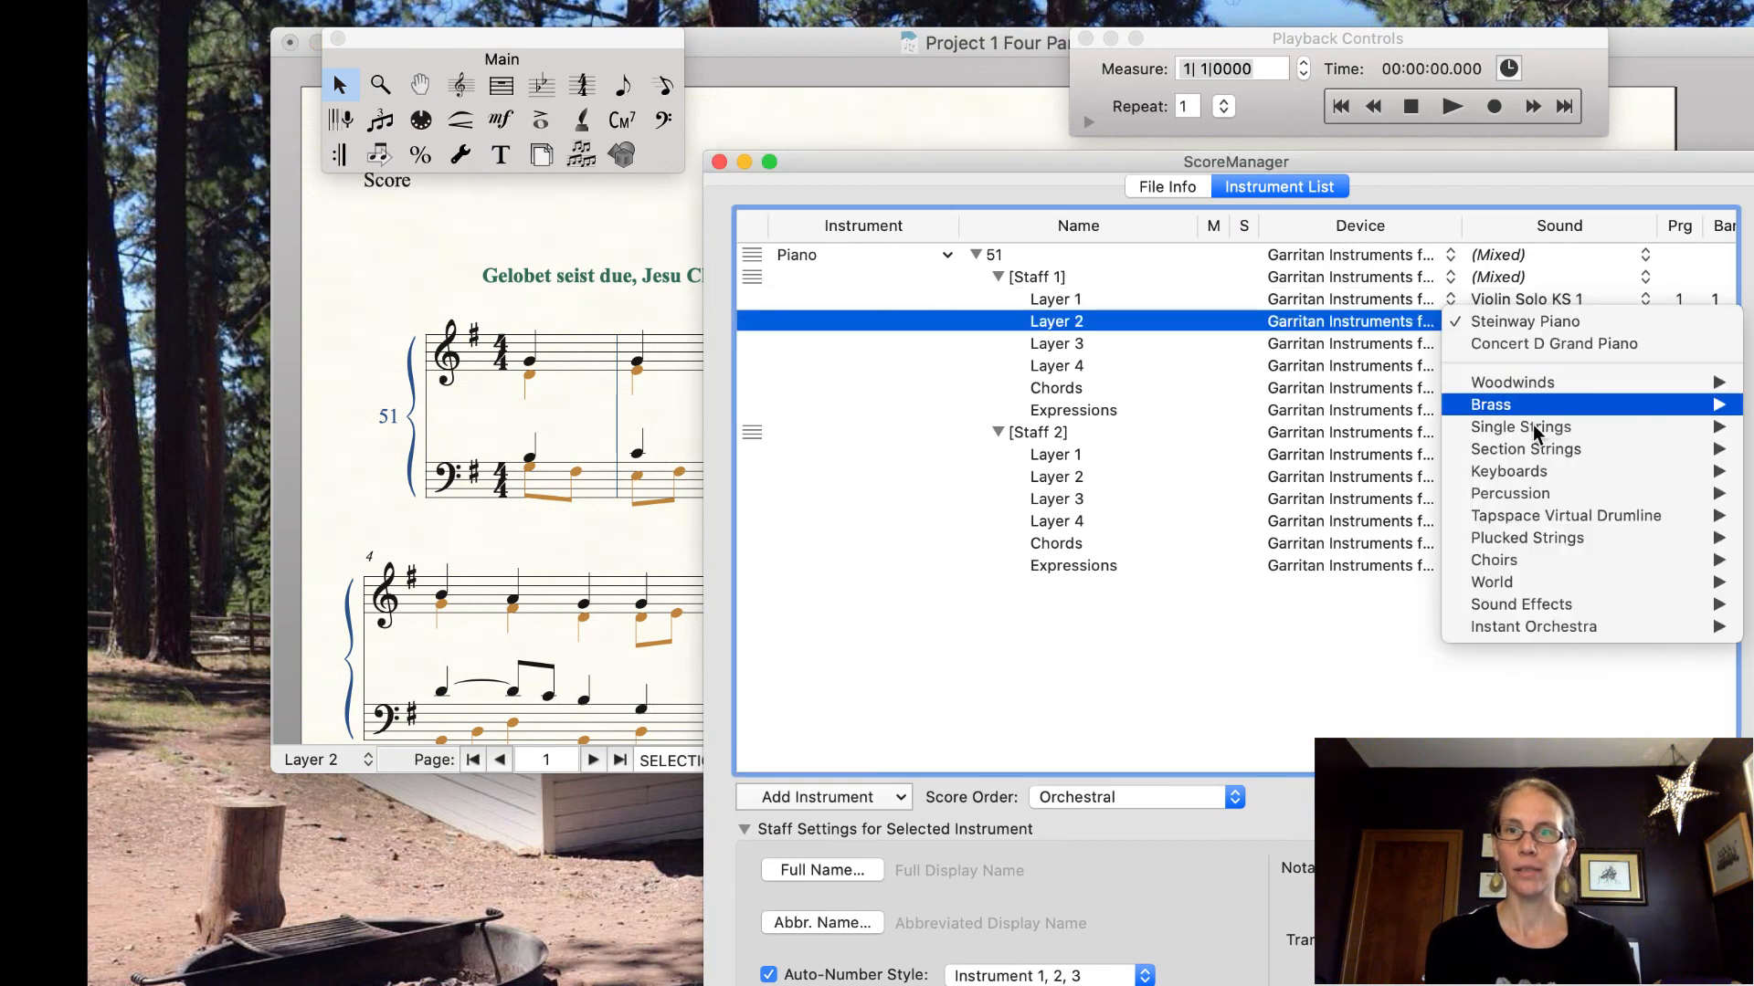
mouse_move(1527, 427)
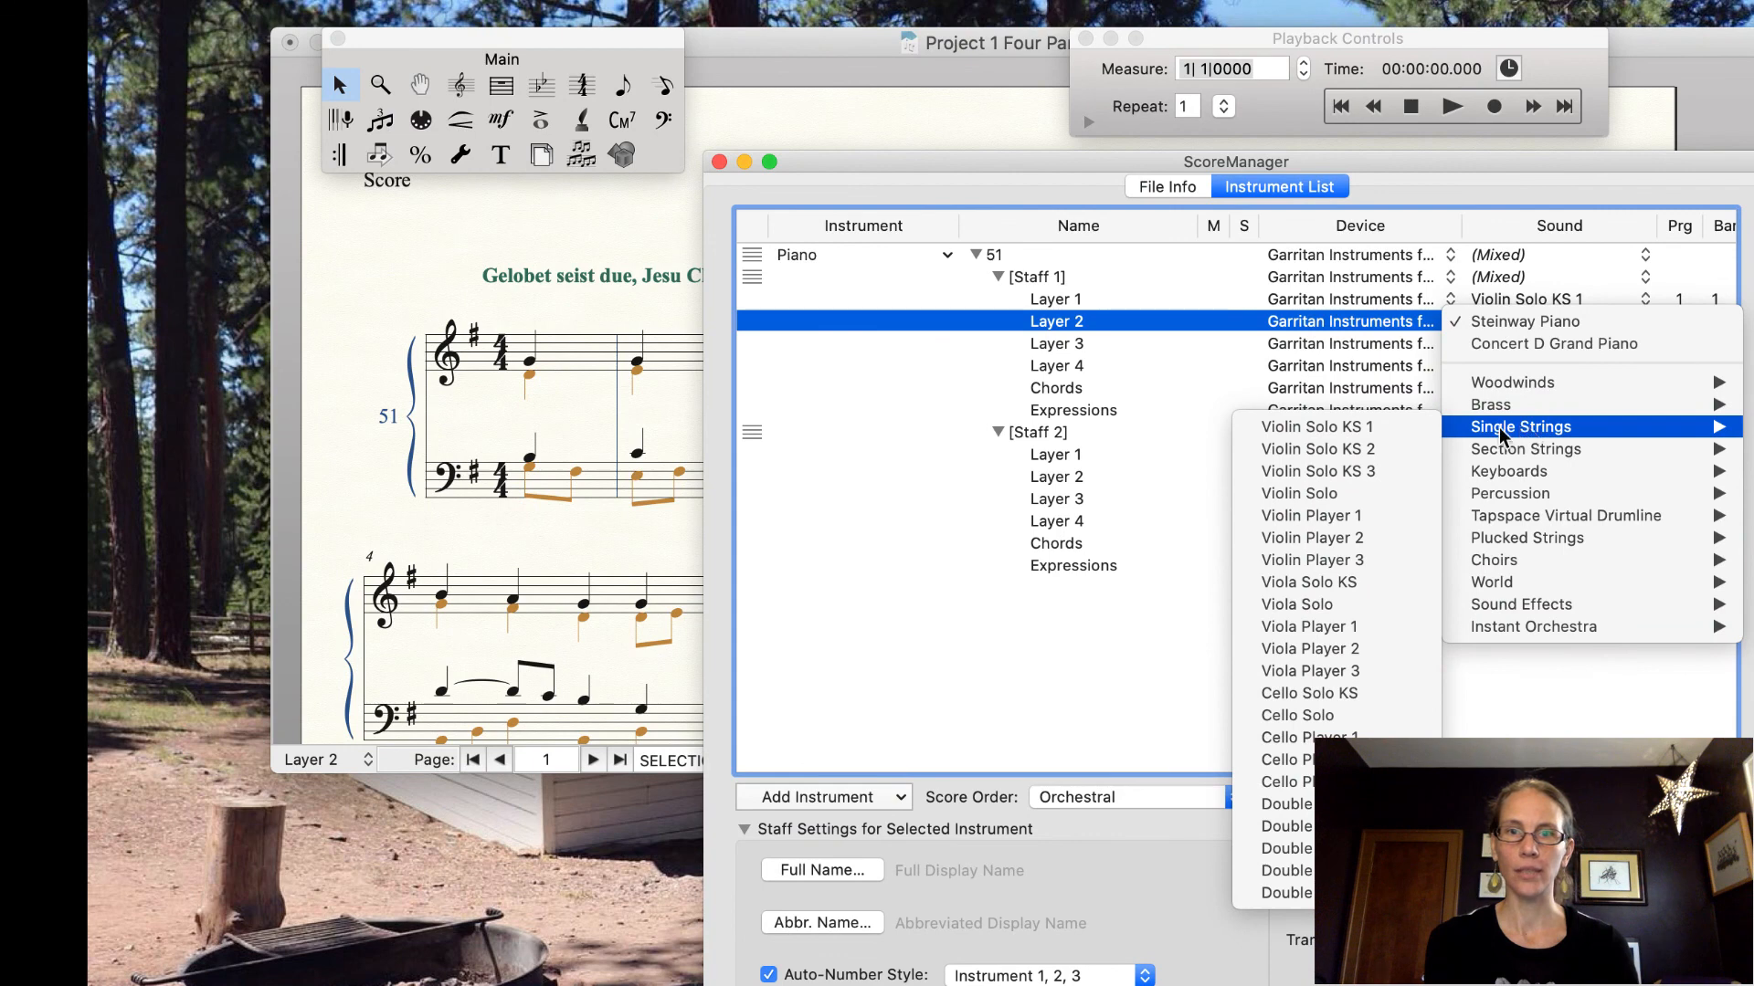
click(1355, 546)
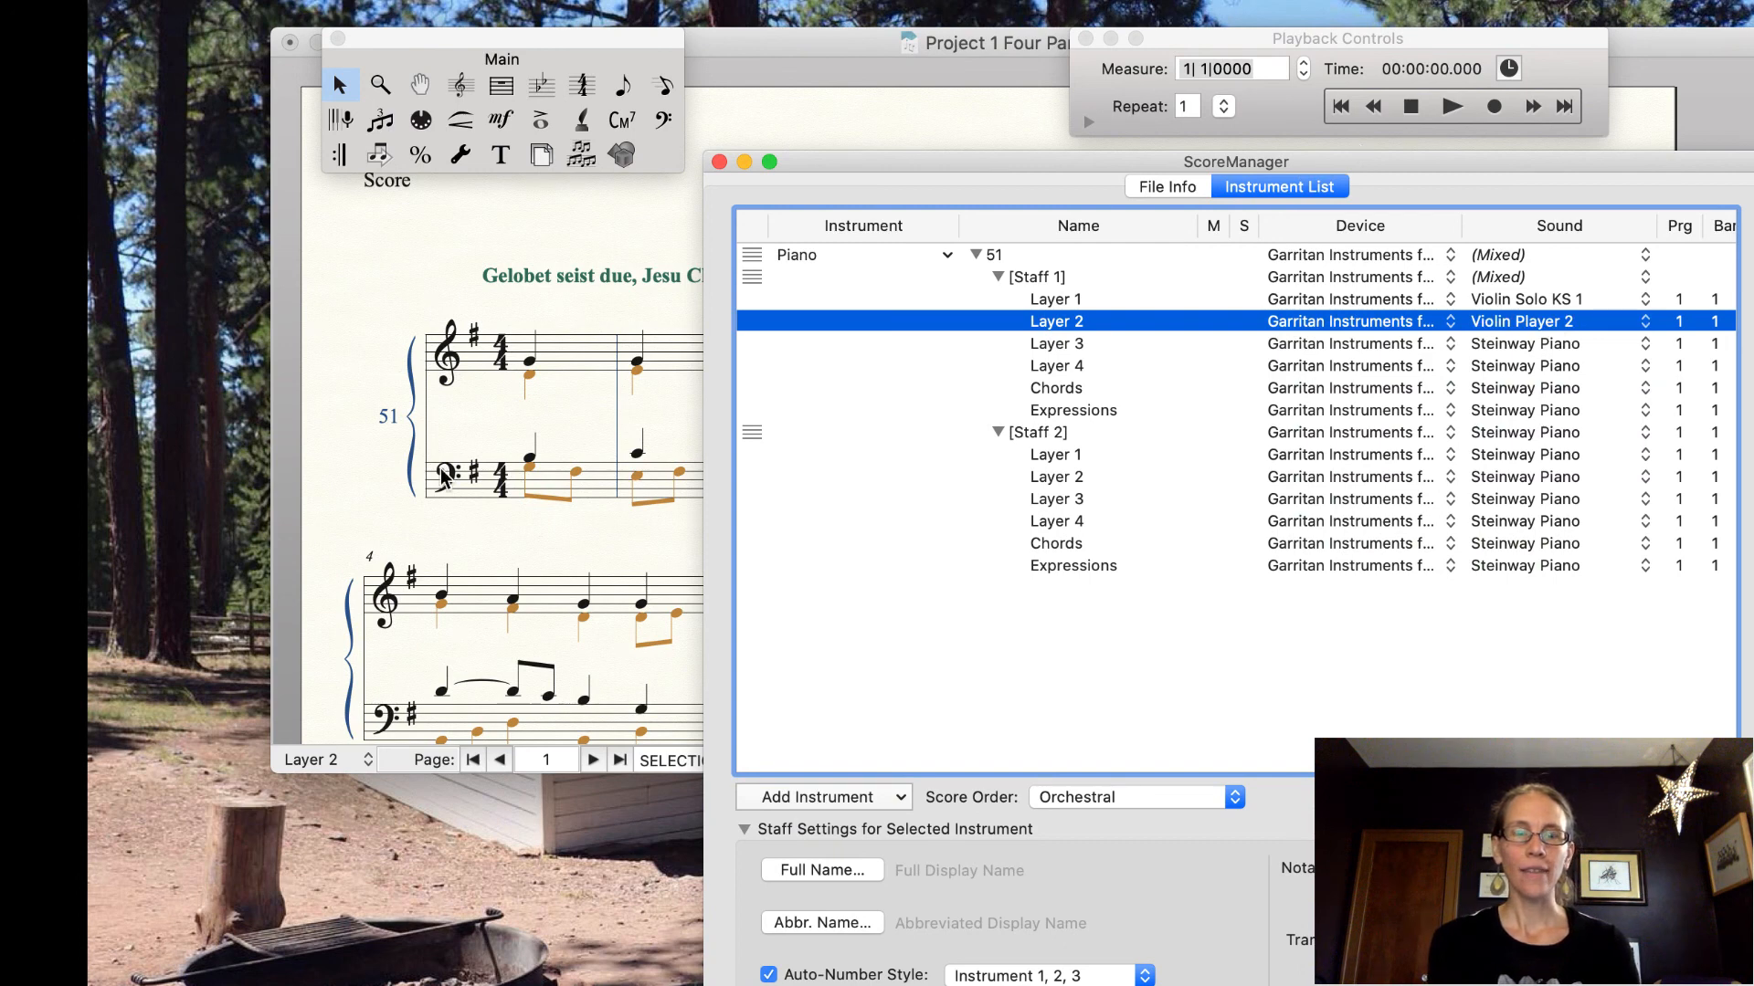
Assign the Viola Player 1 sound to Layer 1 and Cello Solo to Layer 2 of Staff 2.
scroll(457, 473, up, 1)
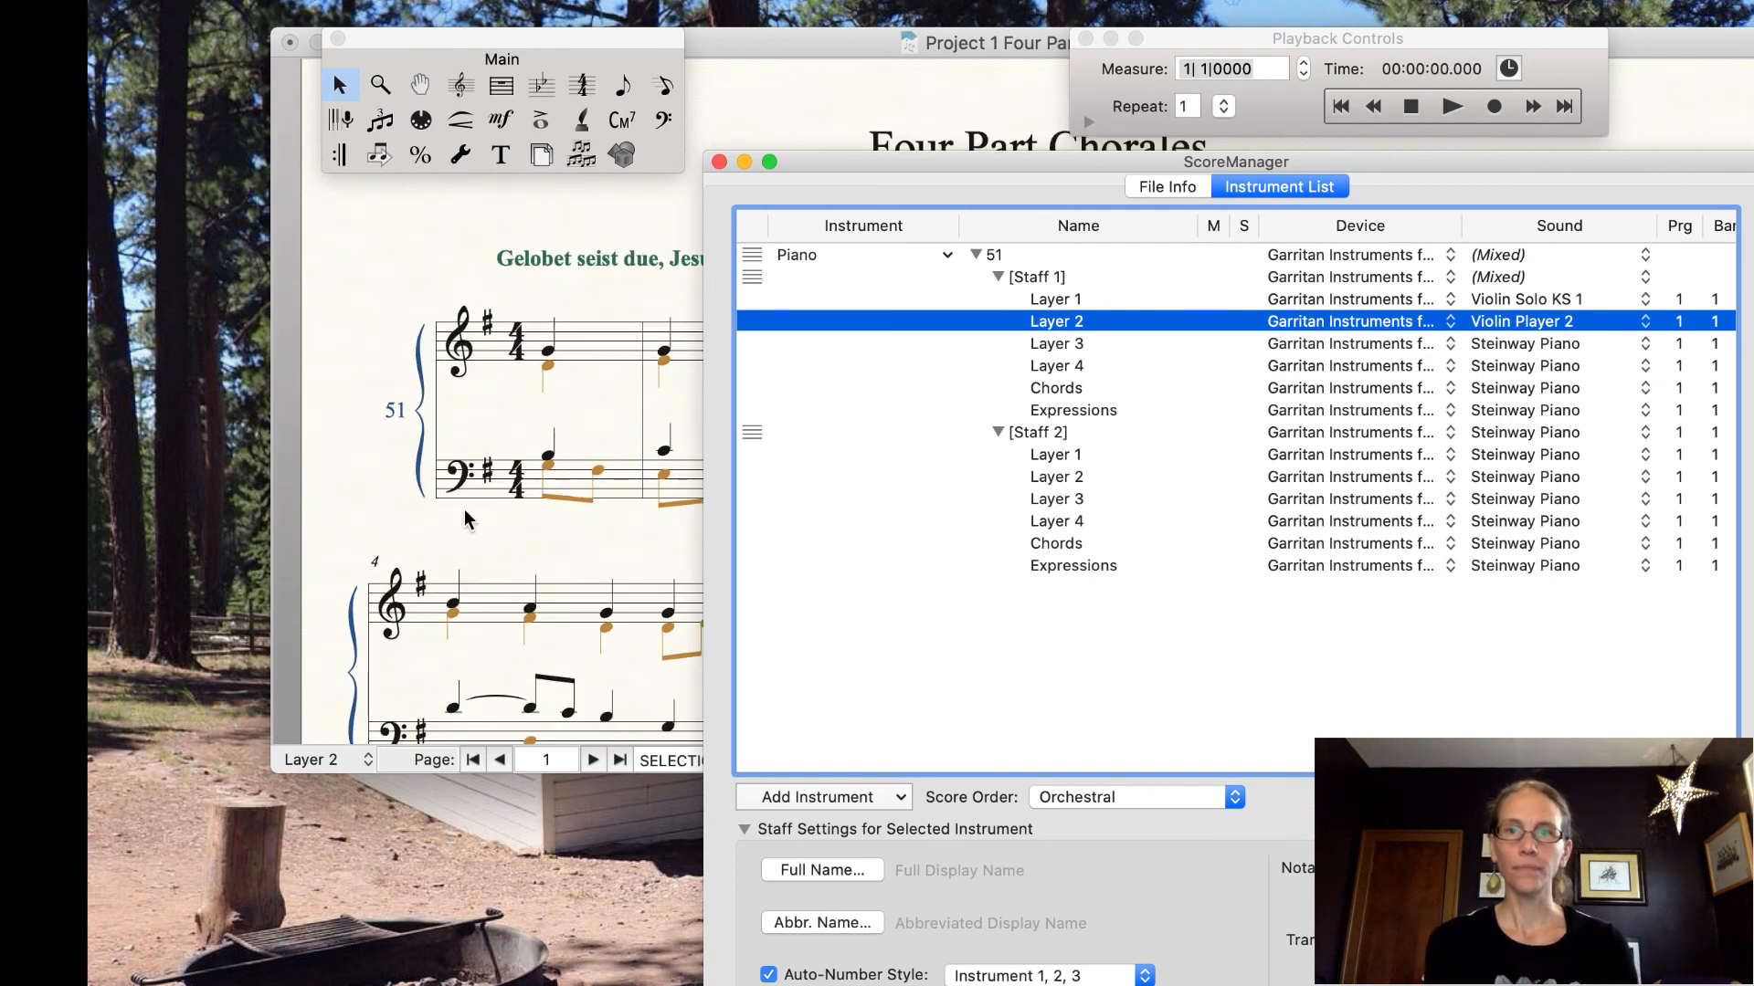
click(1556, 463)
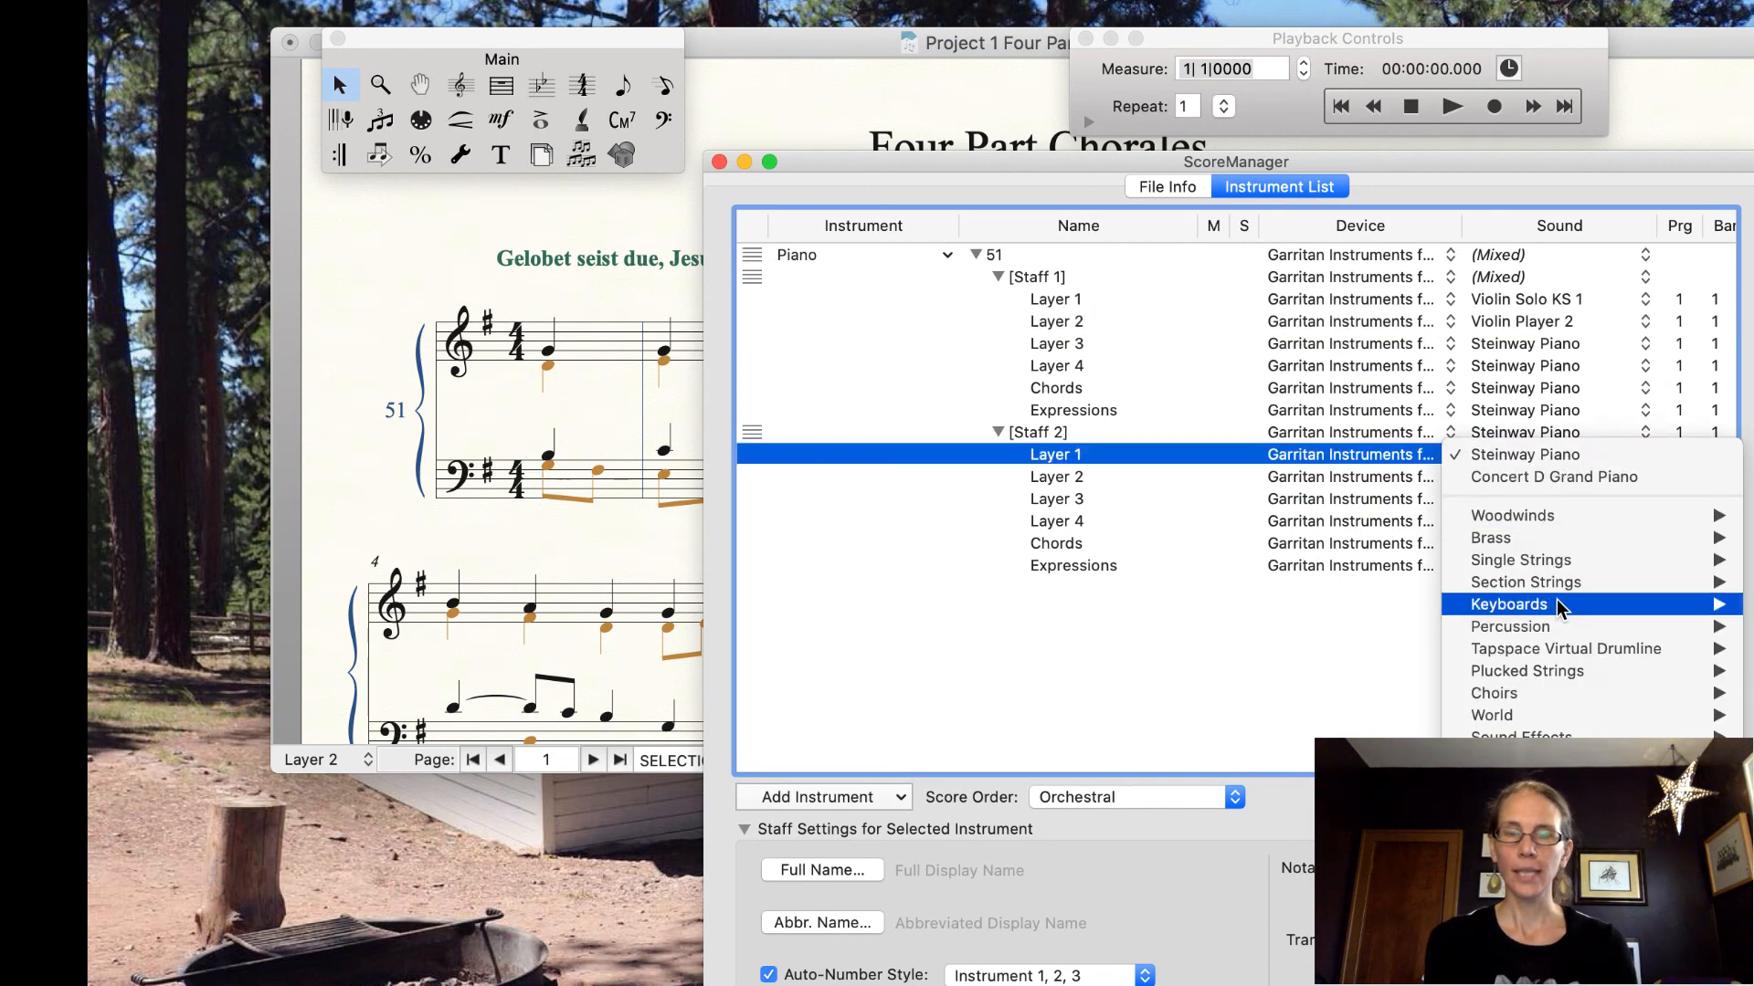
mouse_move(1549, 567)
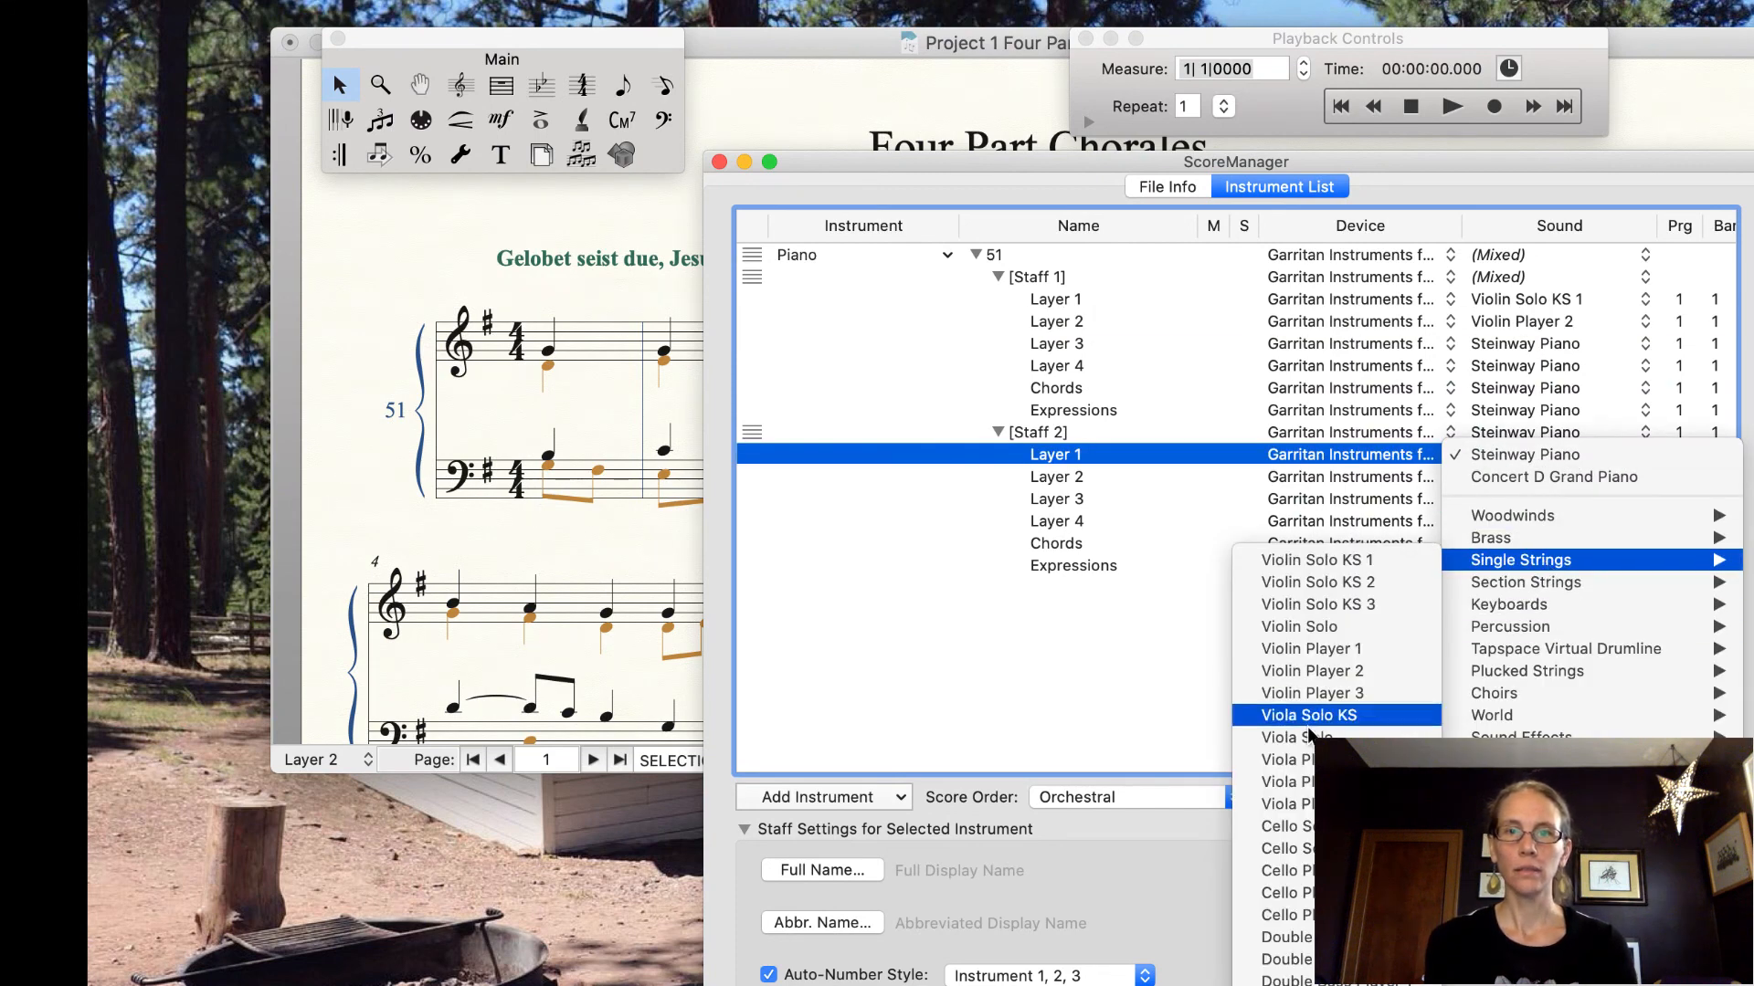
click(1274, 759)
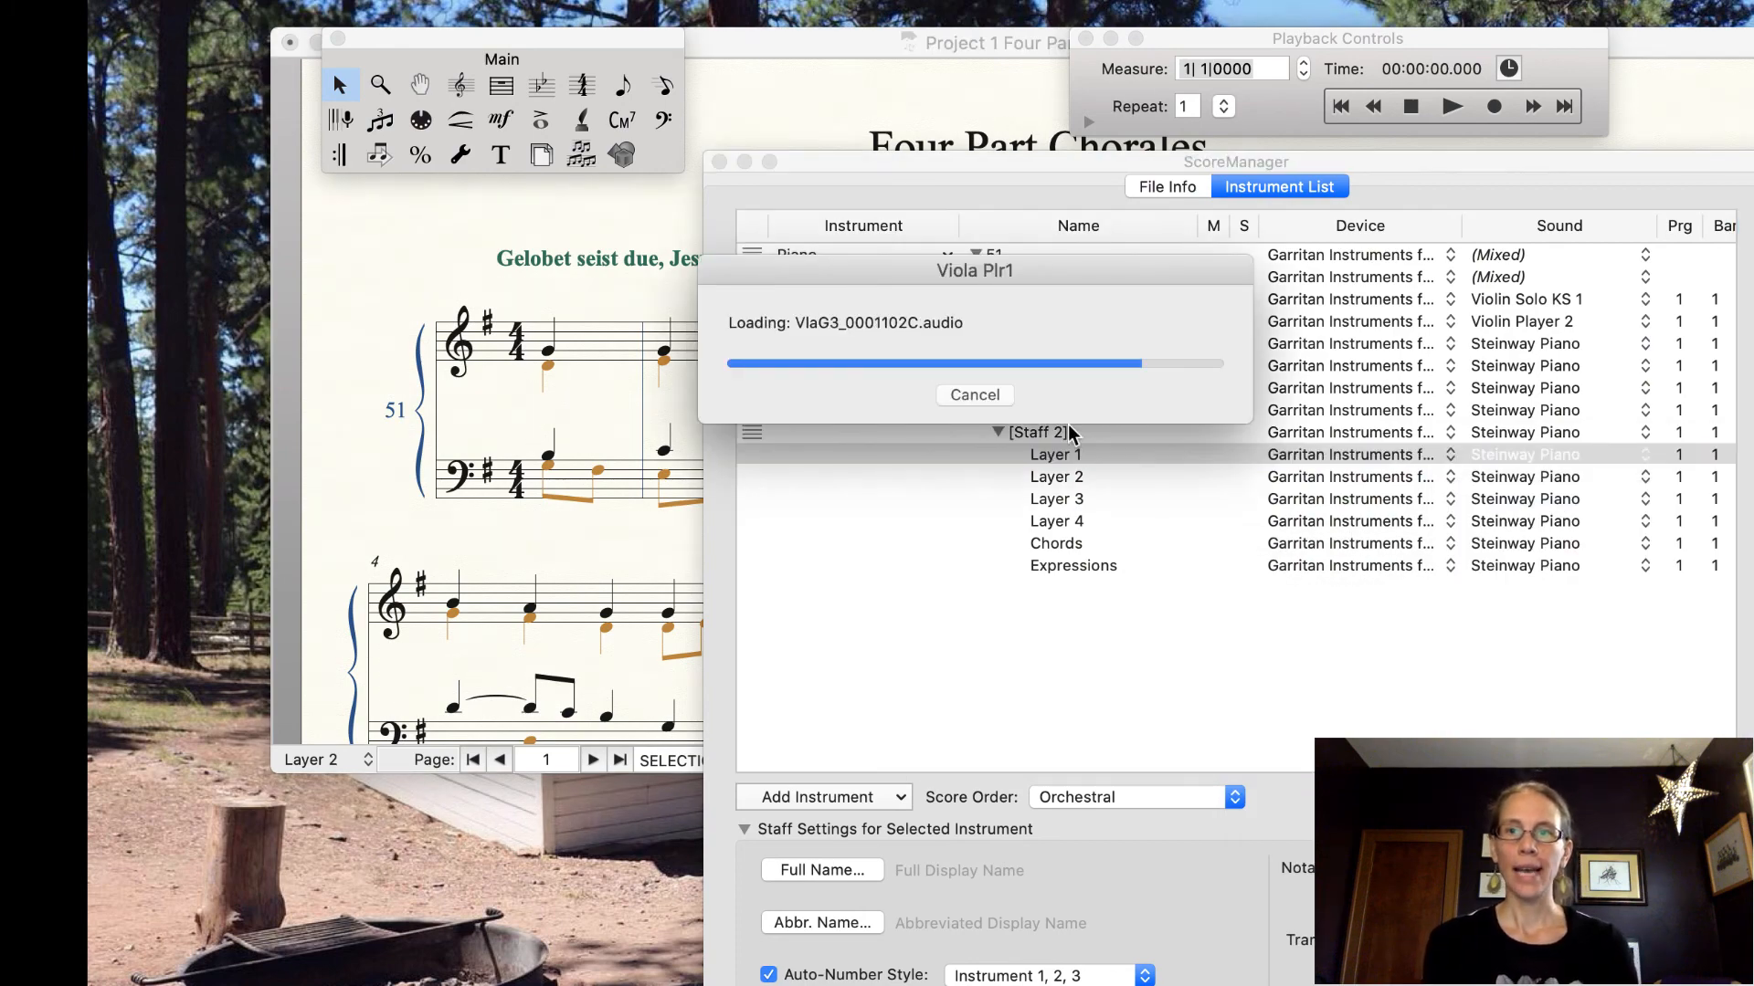
click(1645, 477)
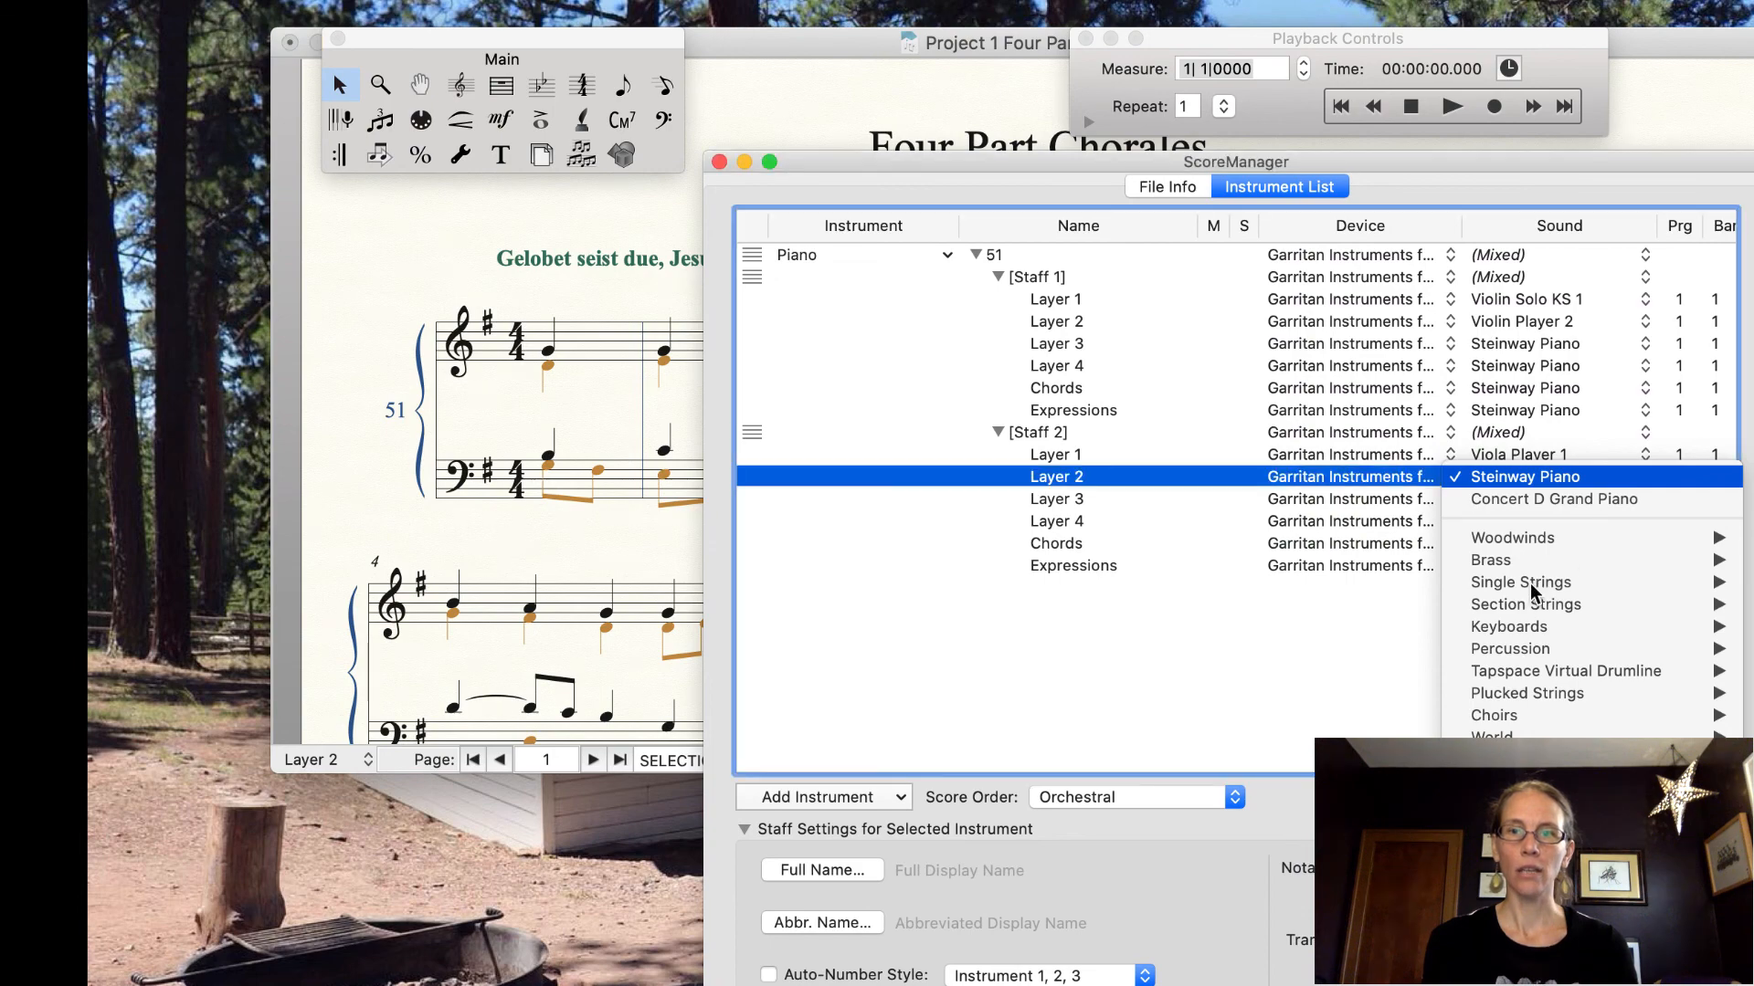
mouse_move(1539, 589)
click(1352, 870)
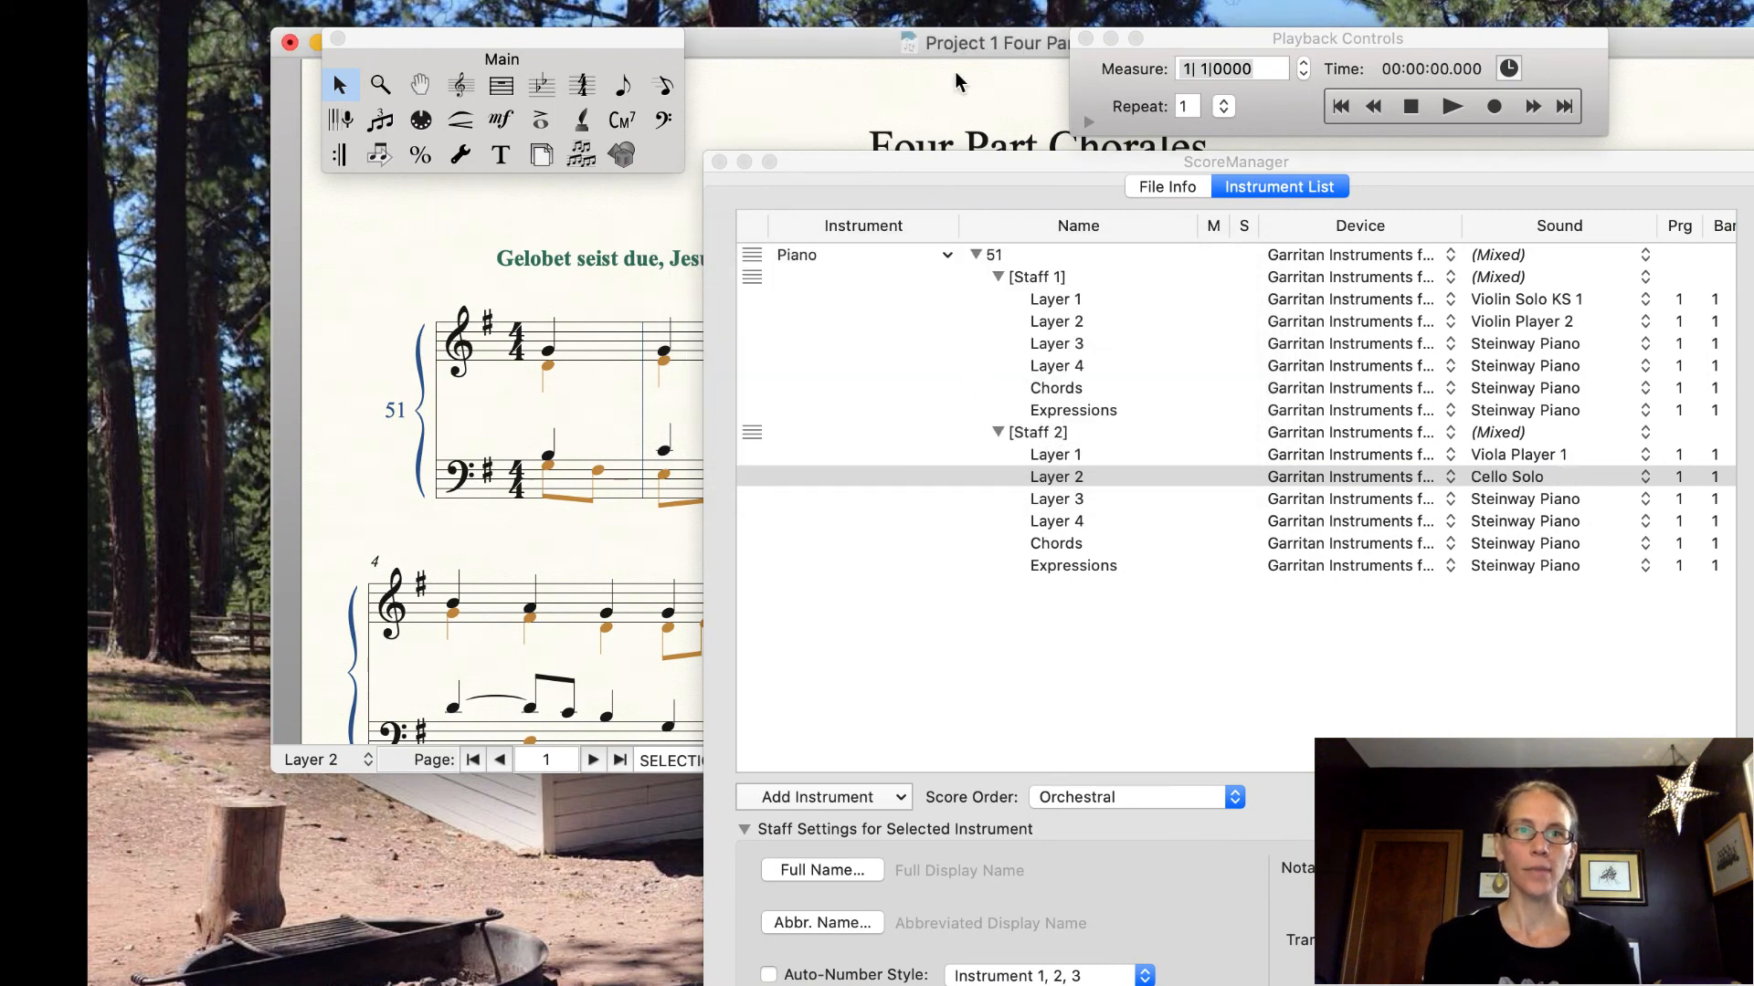
Shift the ScoreManager window up slightly and check the bank and channel assigned to each layer.
drag(859, 168, 855, 146)
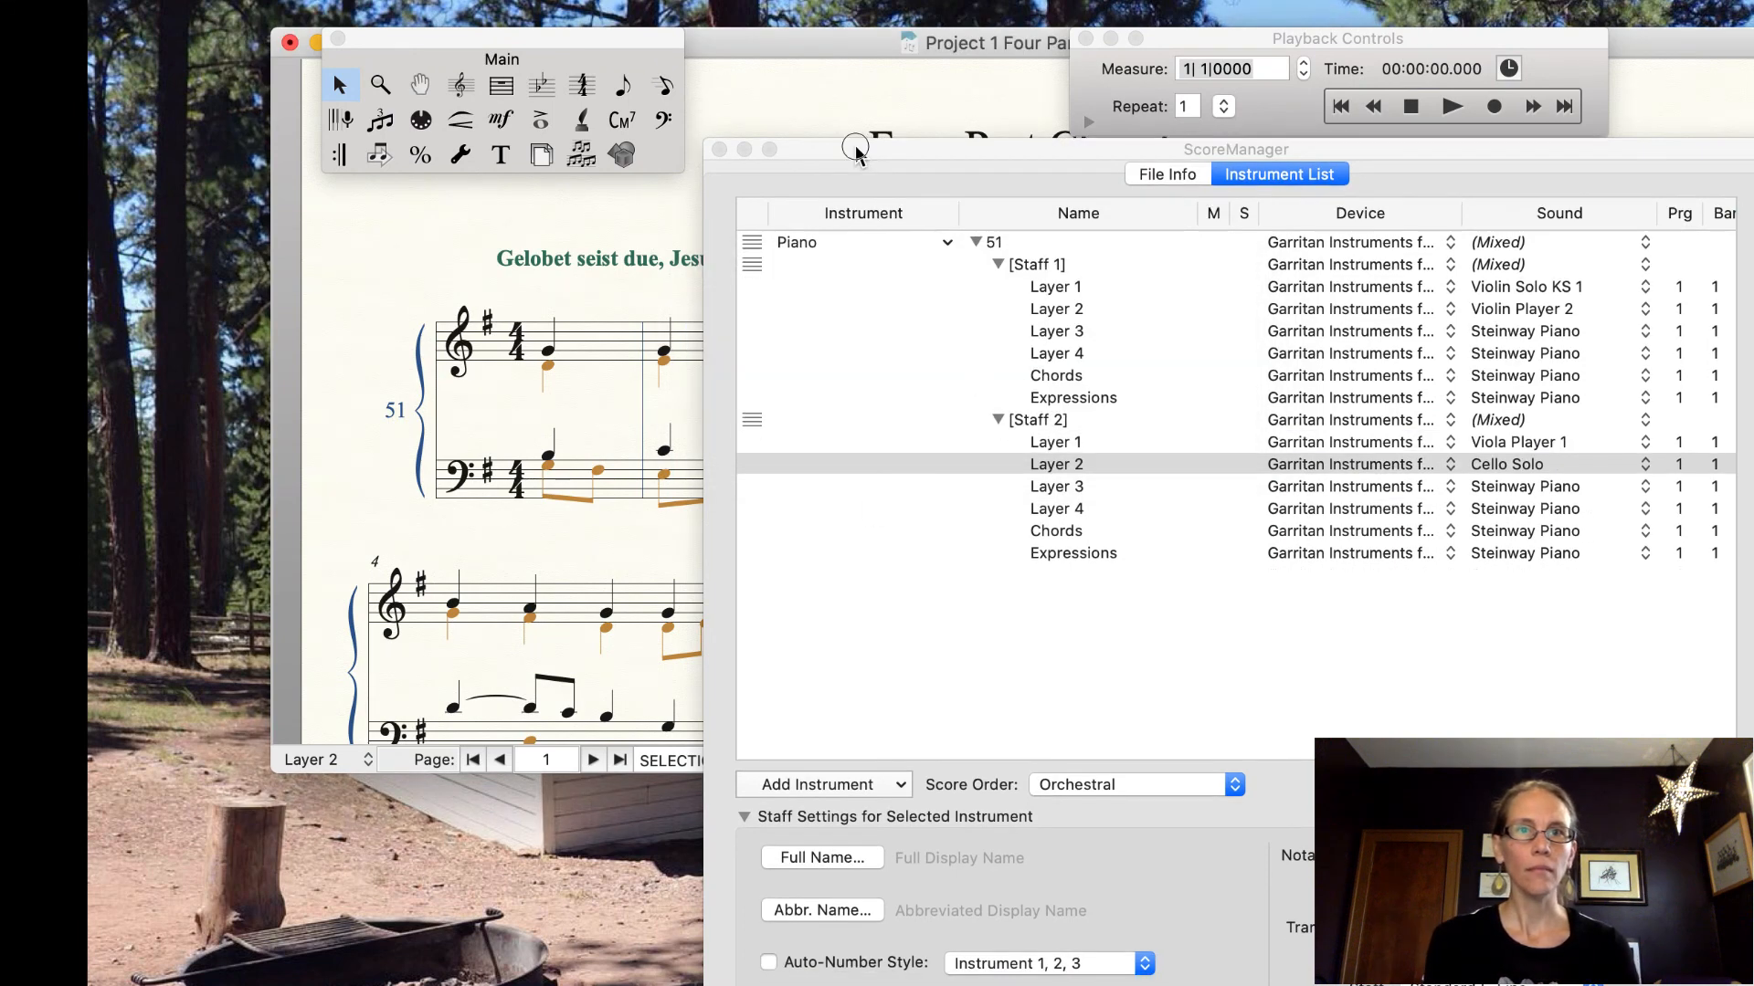
click(779, 146)
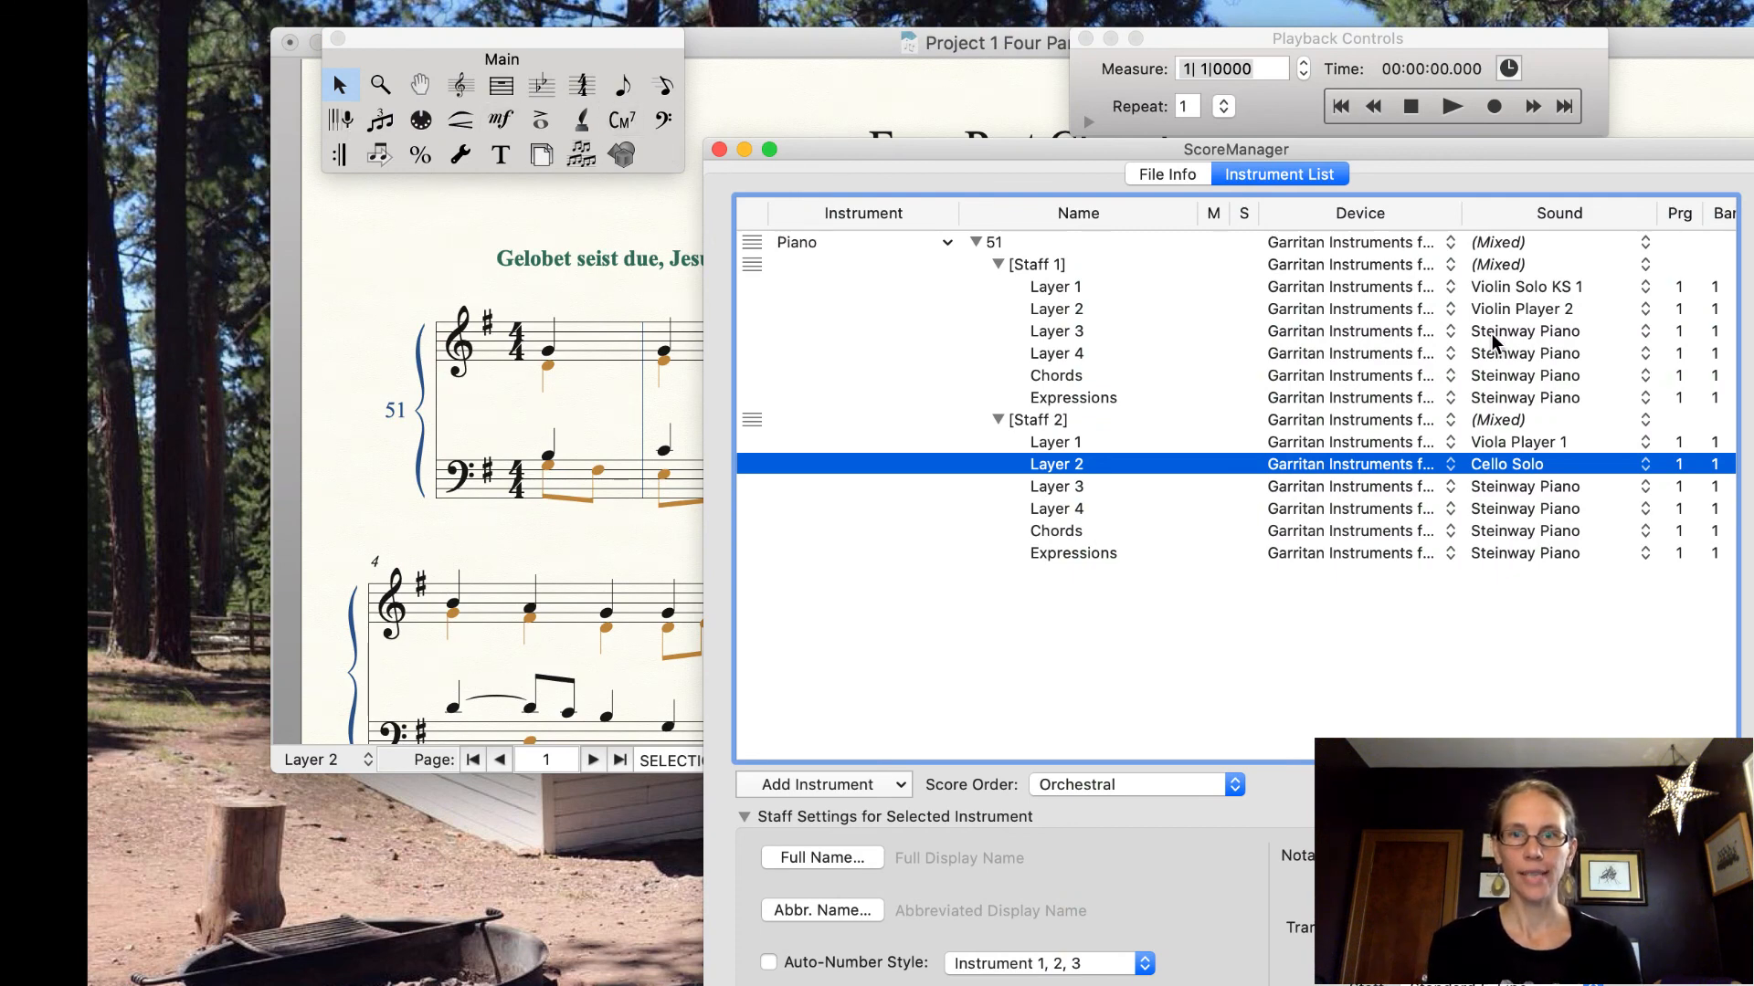
scroll(1495, 343, right, 3)
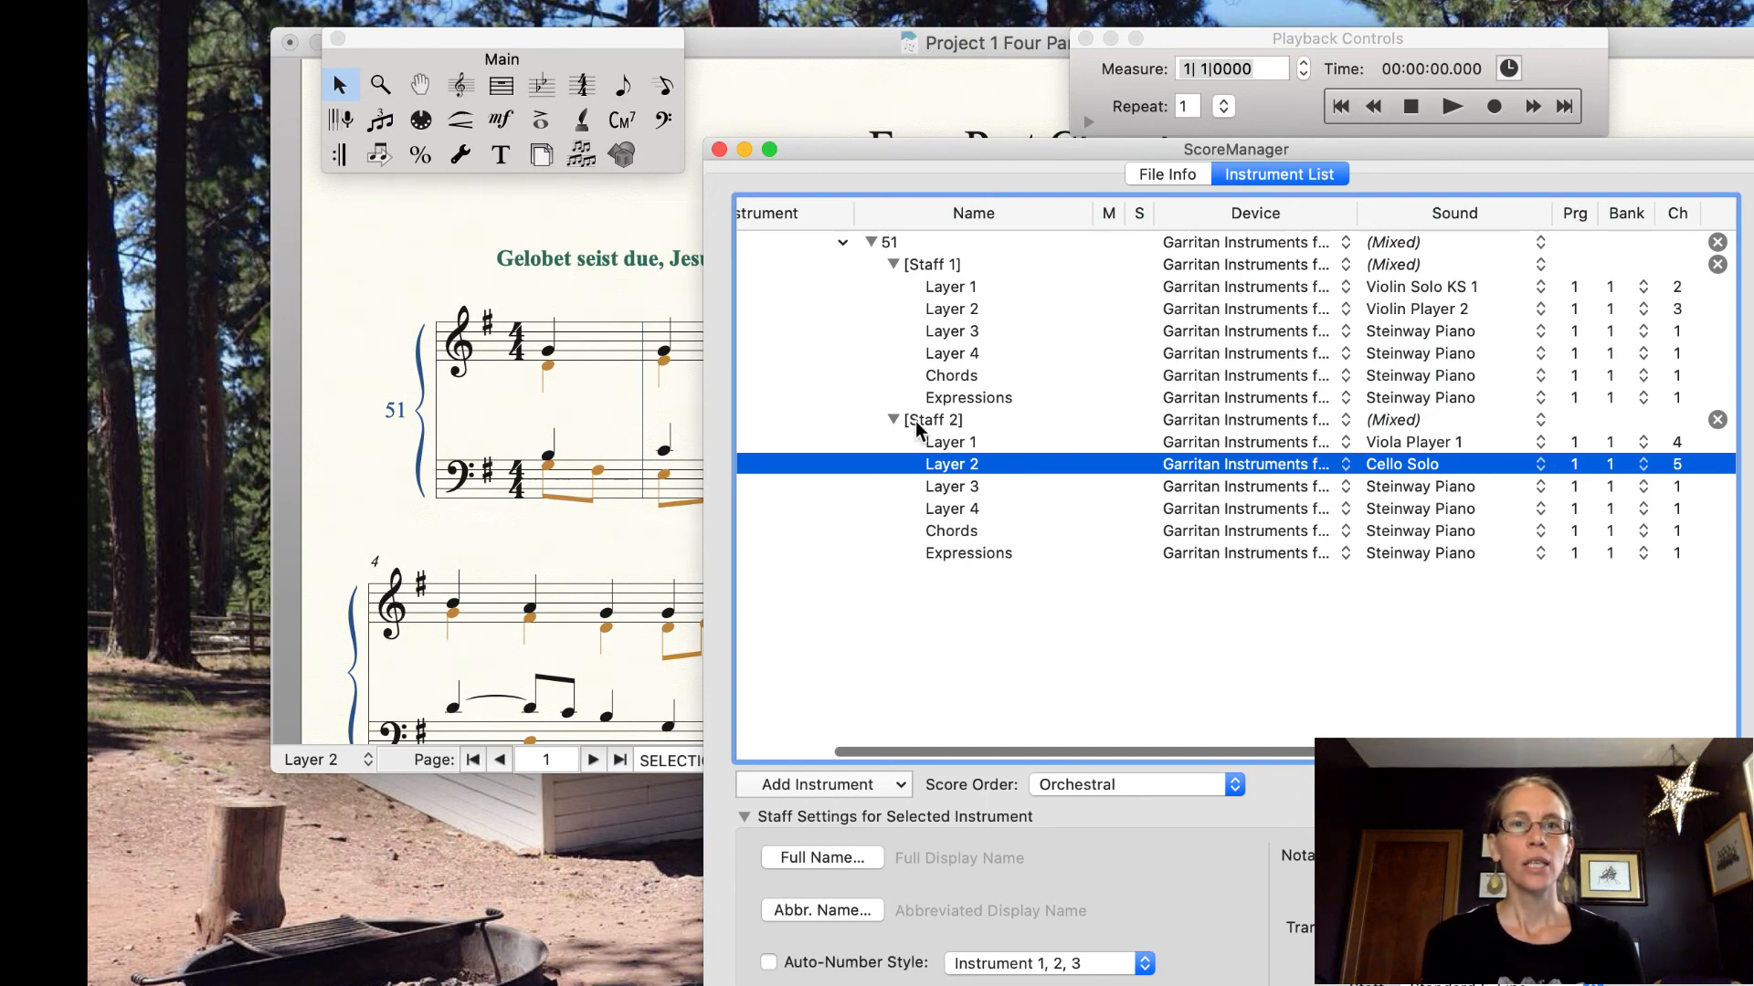
Open the Audio Units banks and effects and display Bank 1's ARIA Player to inspect the loaded instruments.
click(693, 13)
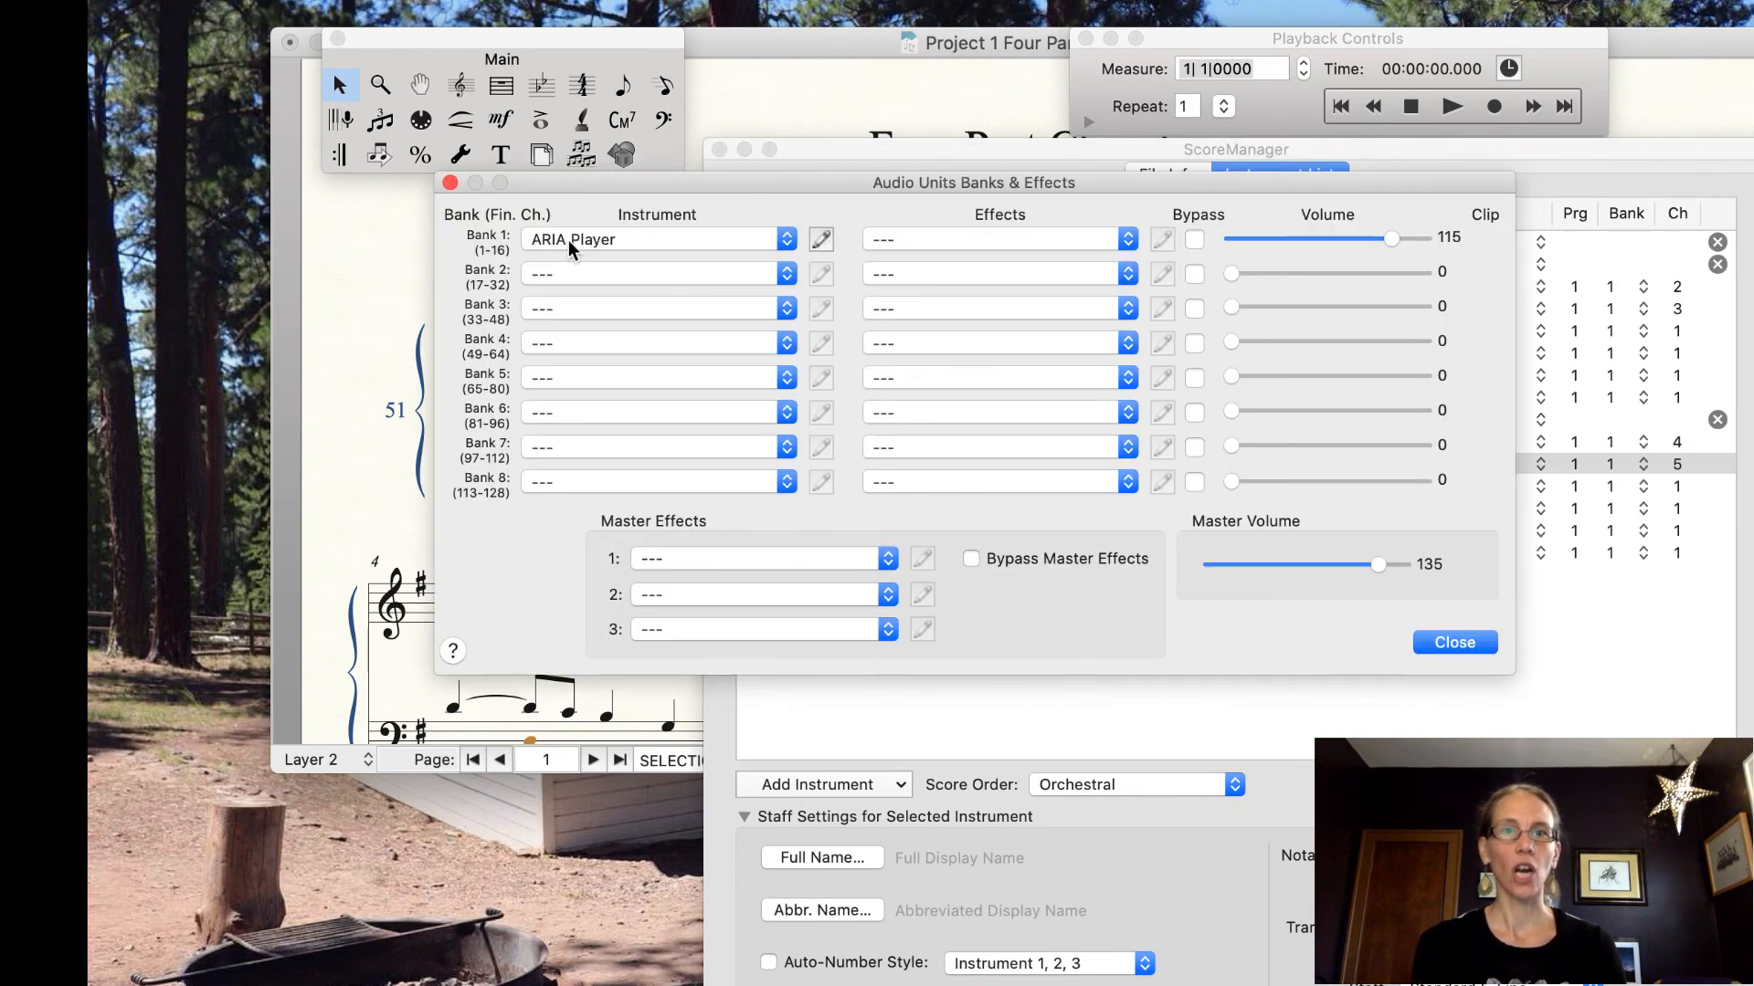
click(822, 239)
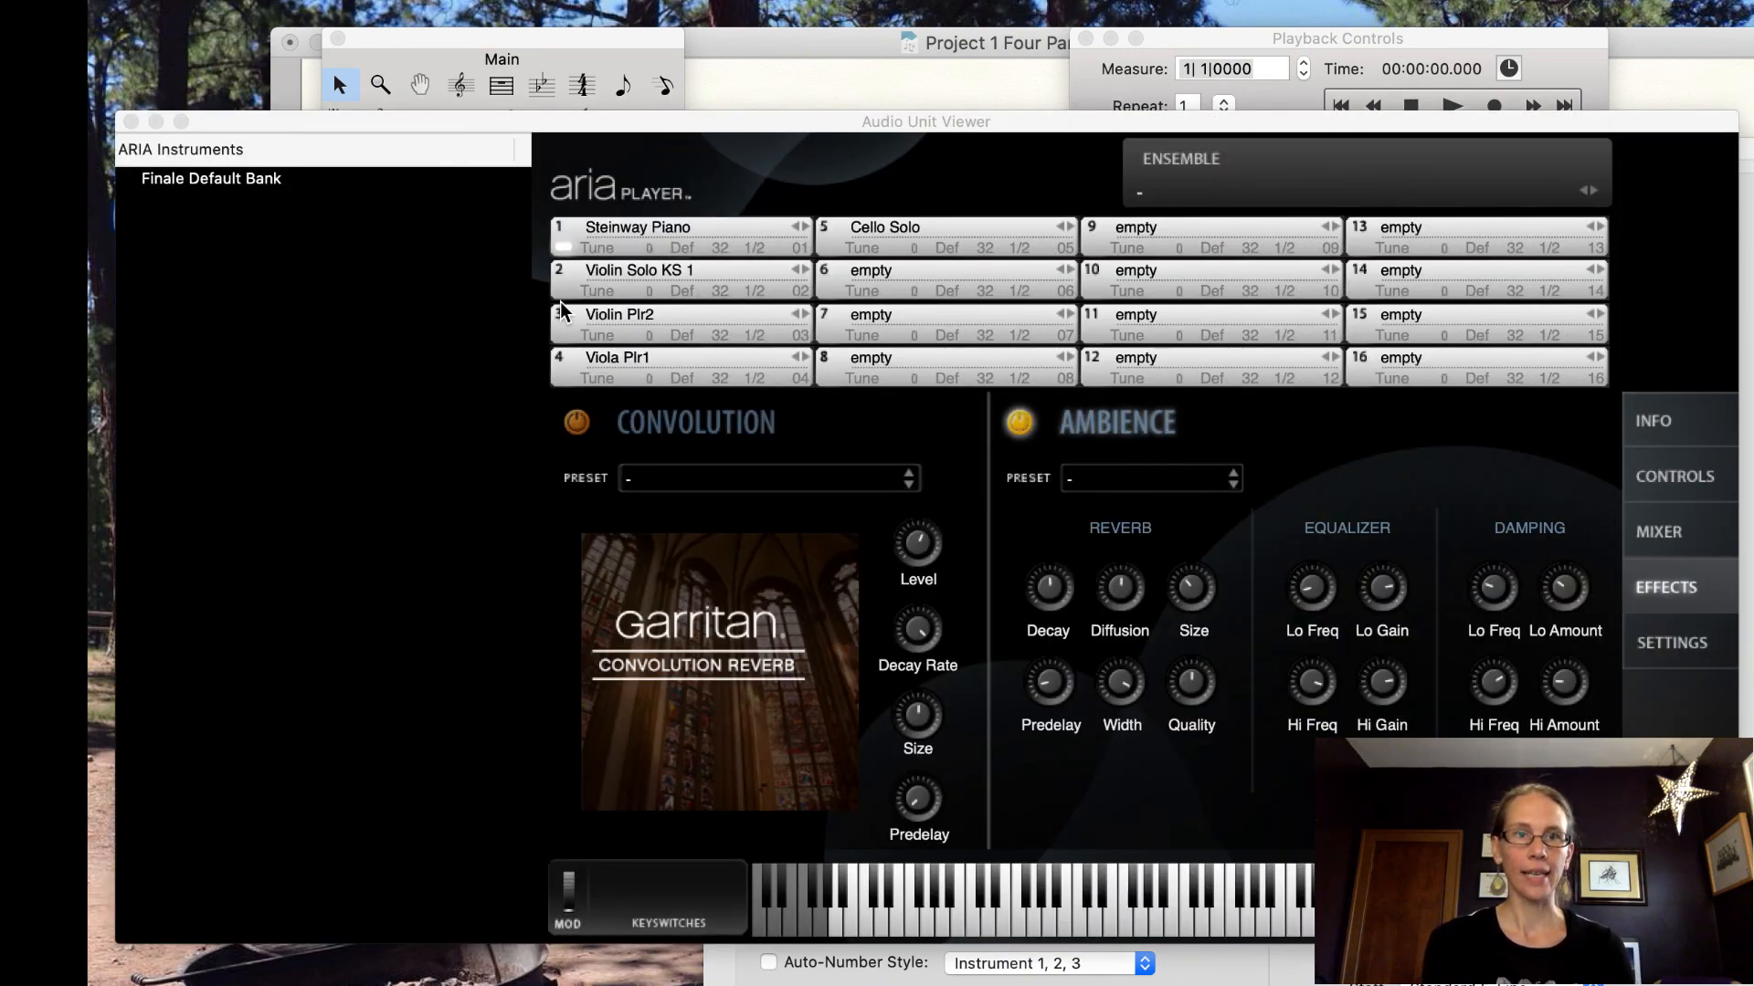
Switch between the Steinway Piano, Violin Solo KS 1 and Violin Plr2 channels in the ARIA Player to compare their playable ranges.
click(564, 291)
click(564, 335)
click(564, 290)
click(560, 249)
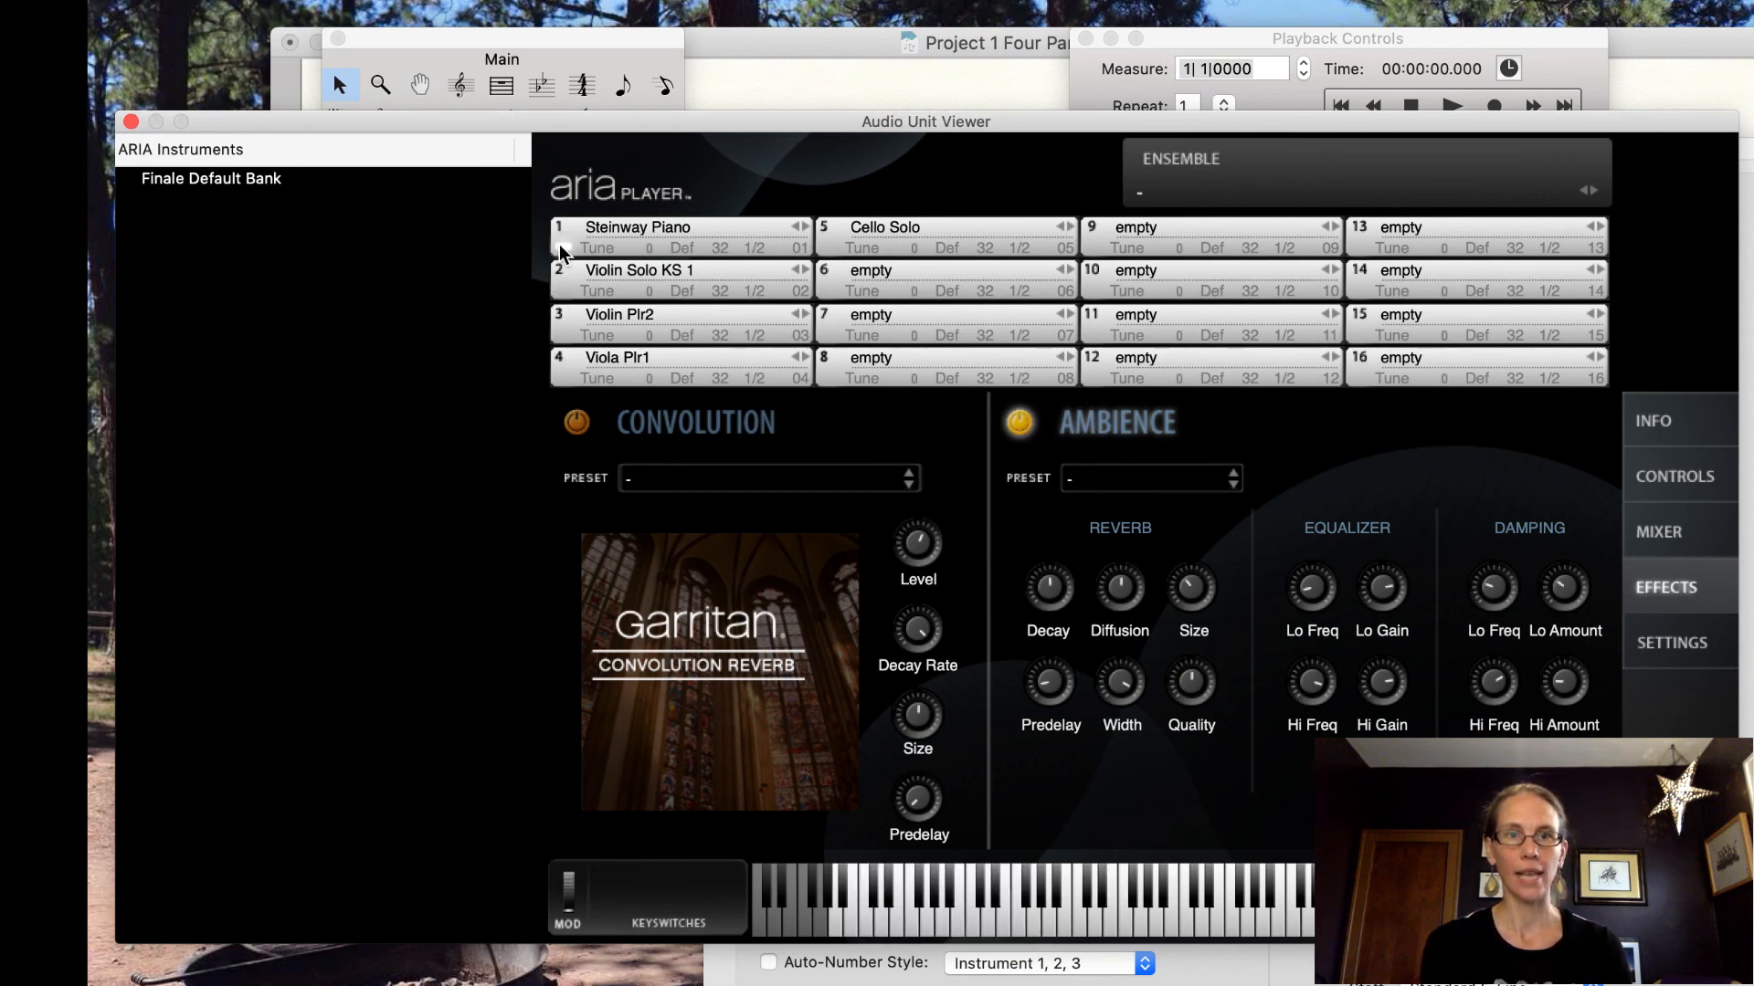
click(563, 292)
click(563, 336)
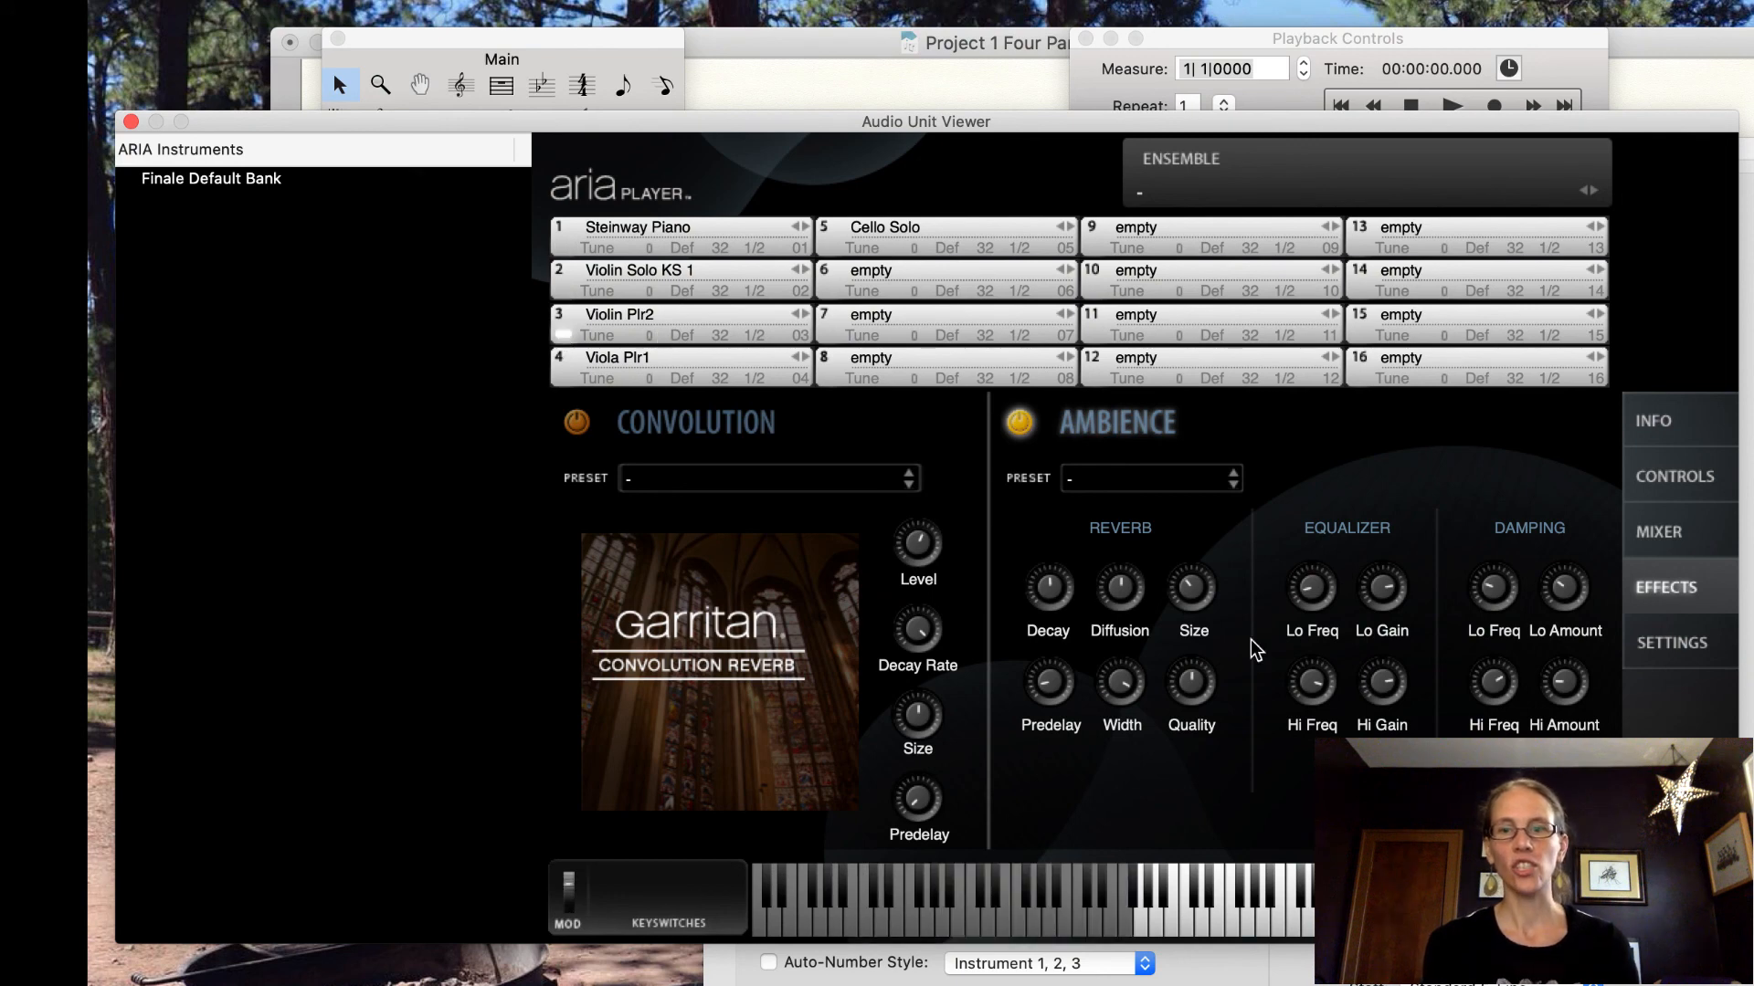
Audition several notes of Violin Plr2 on the virtual keyboard and compare its range with Violin Solo KS 1 and Cello Solo.
click(1249, 923)
click(1307, 924)
click(1295, 923)
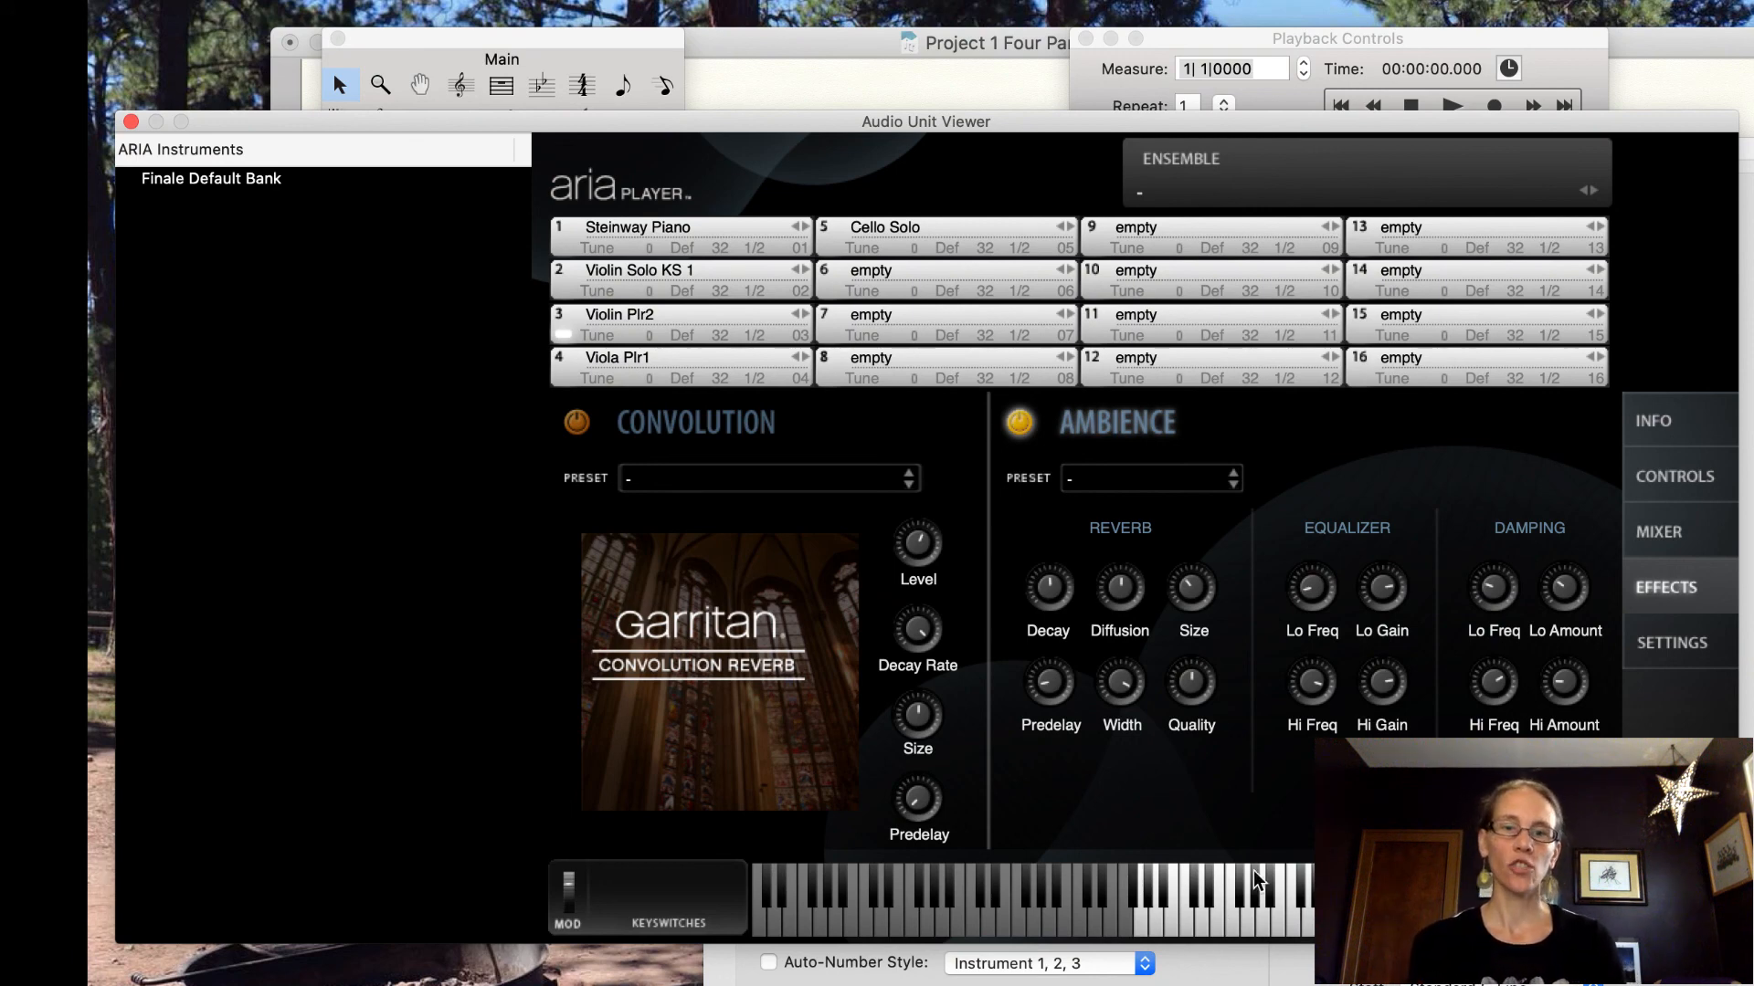
click(1144, 936)
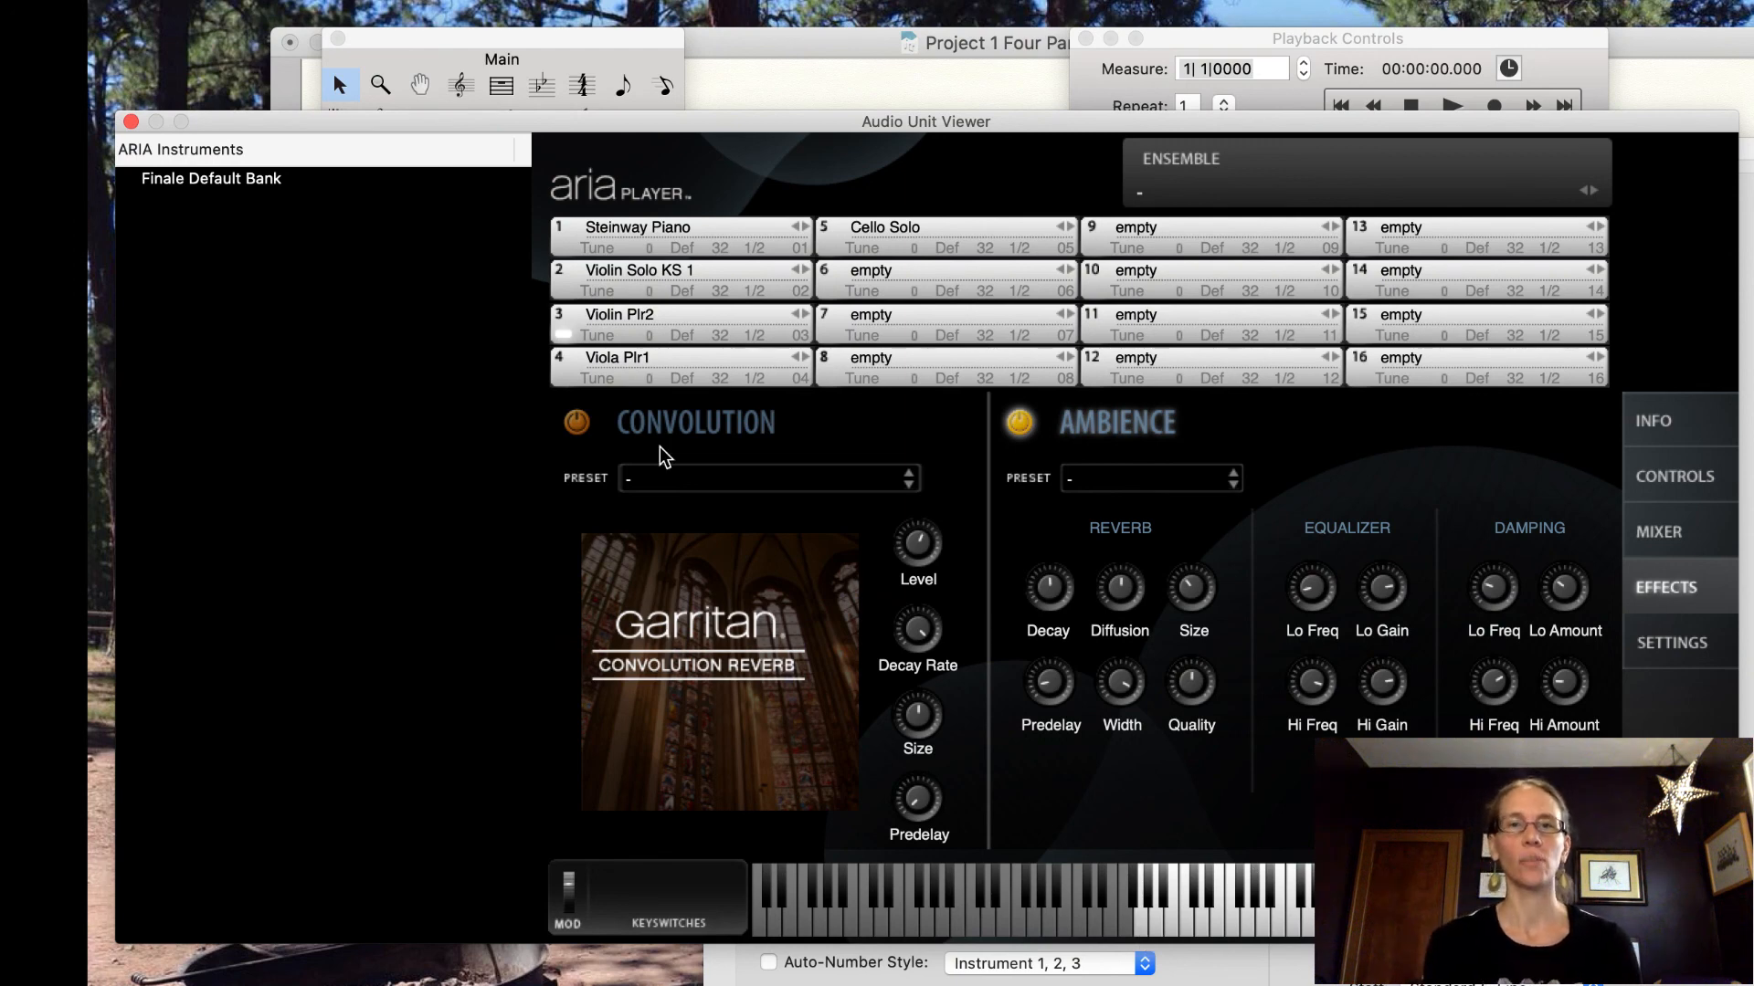
click(561, 293)
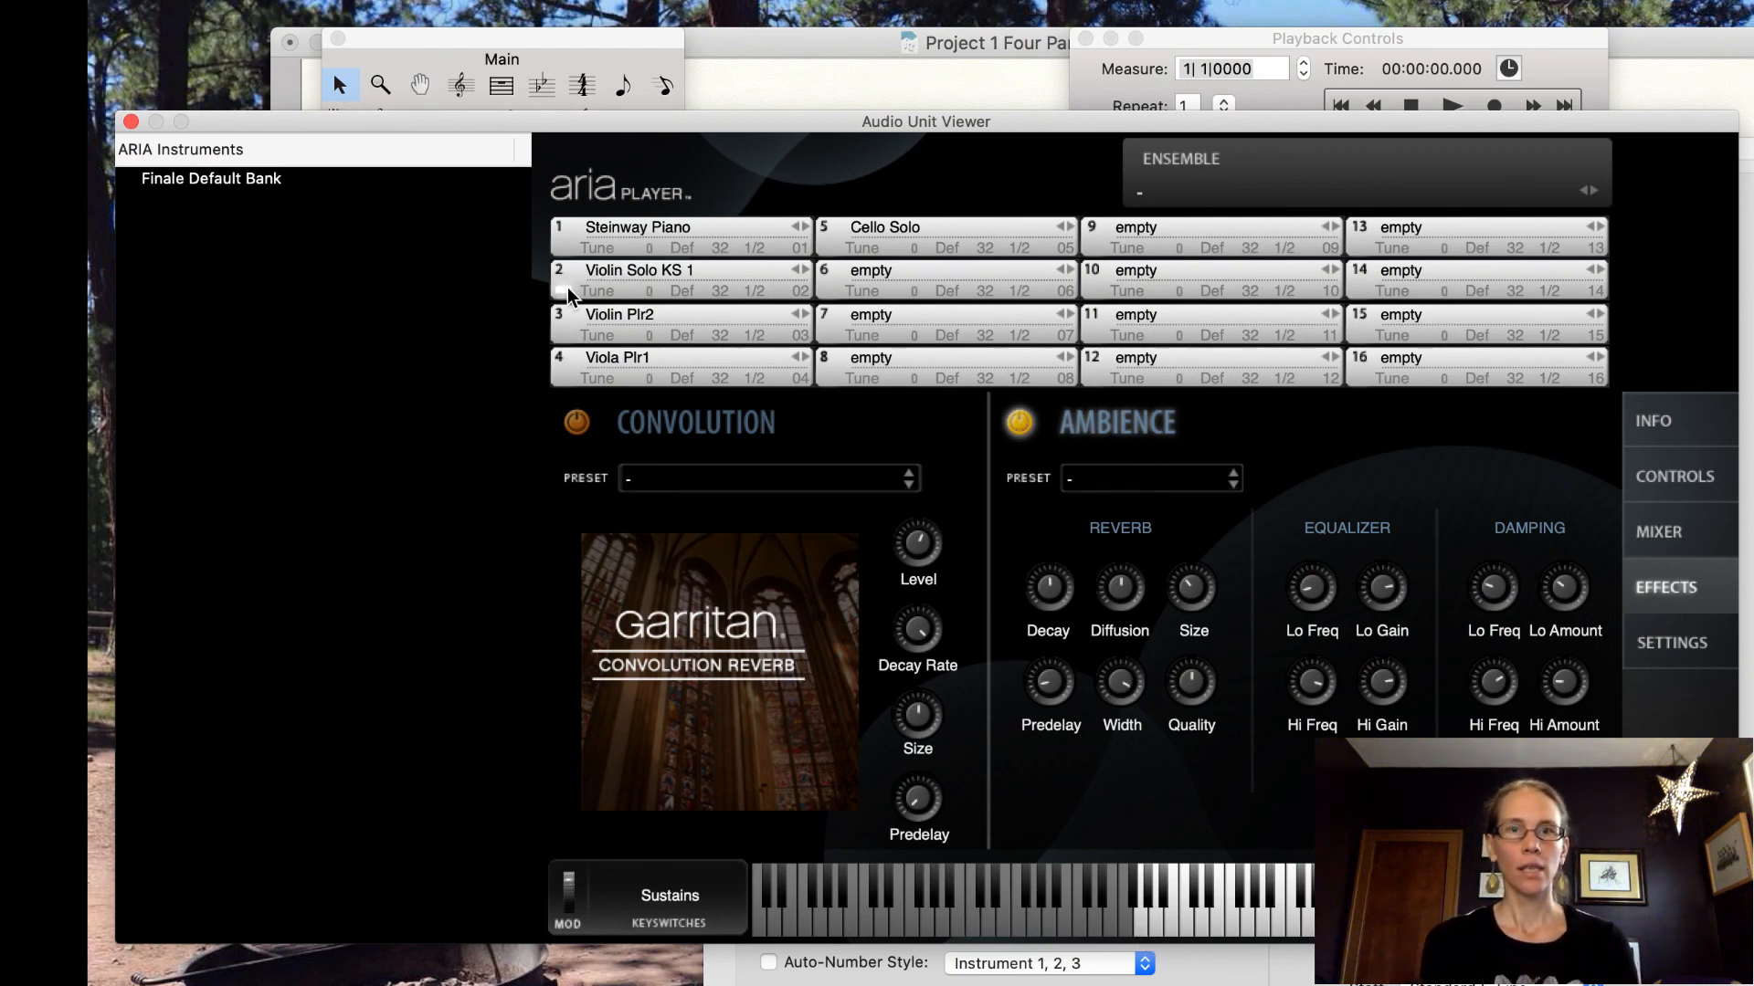
click(829, 247)
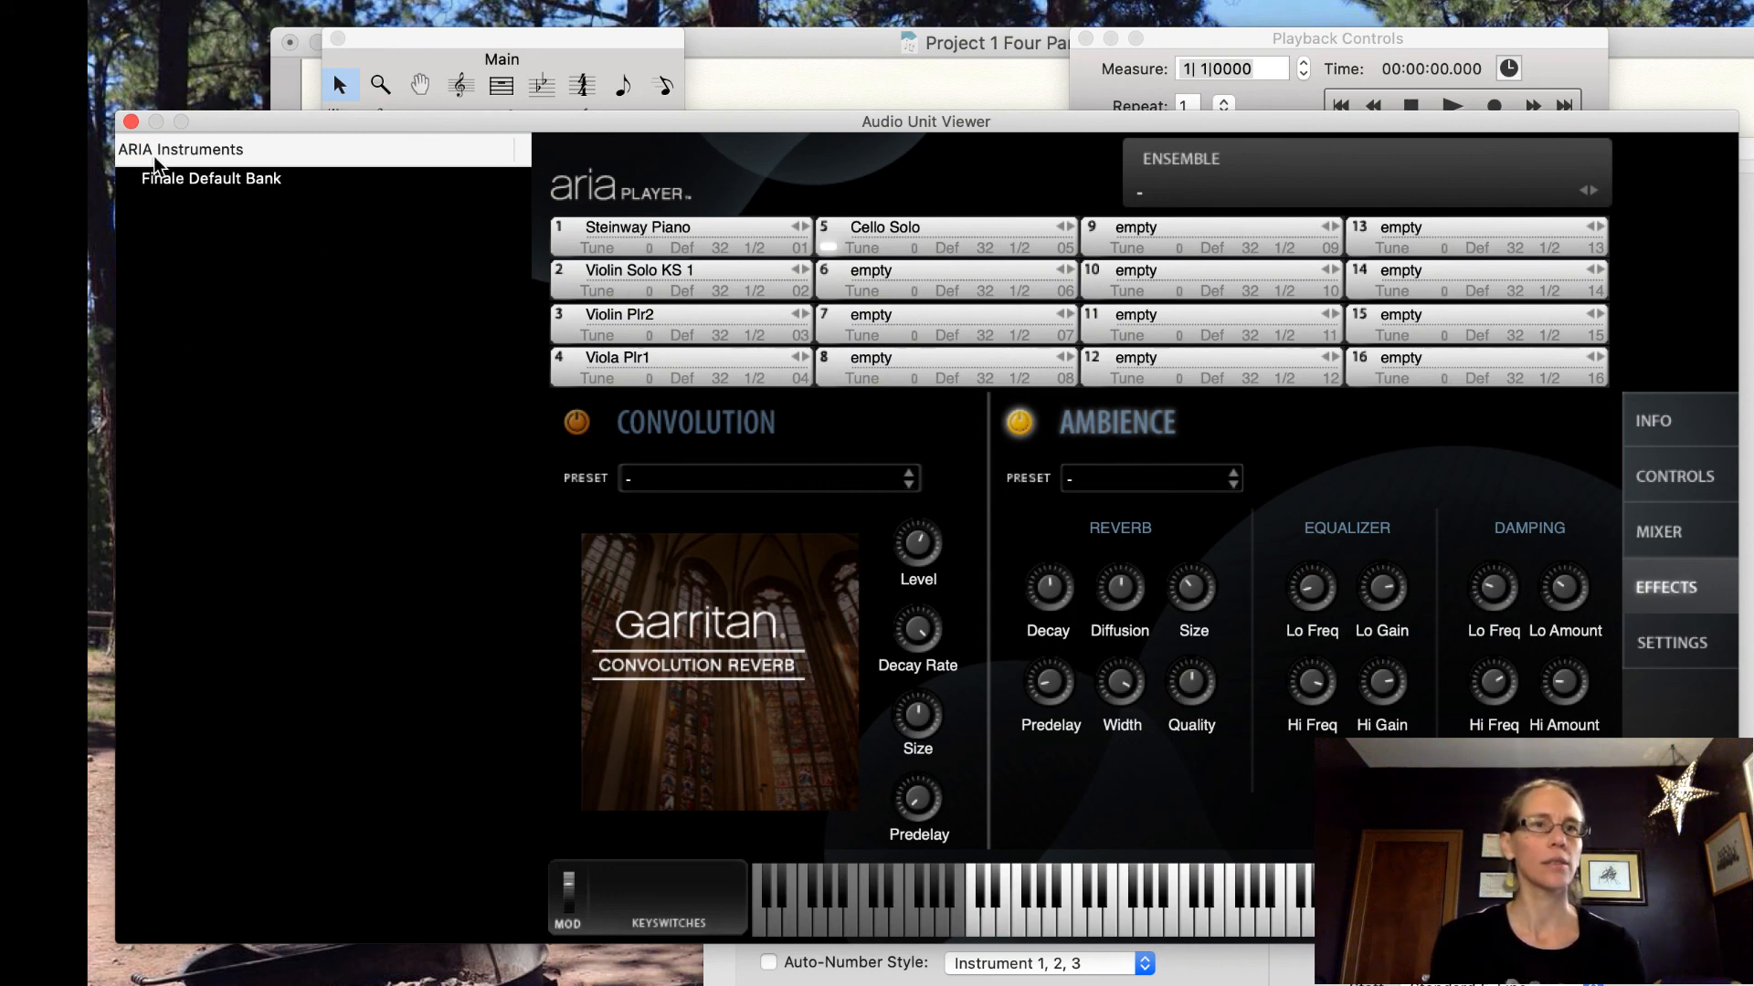
Close the ARIA Player, the Audio Units Banks & Effects dialog and the ScoreManager to return to the score.
click(129, 122)
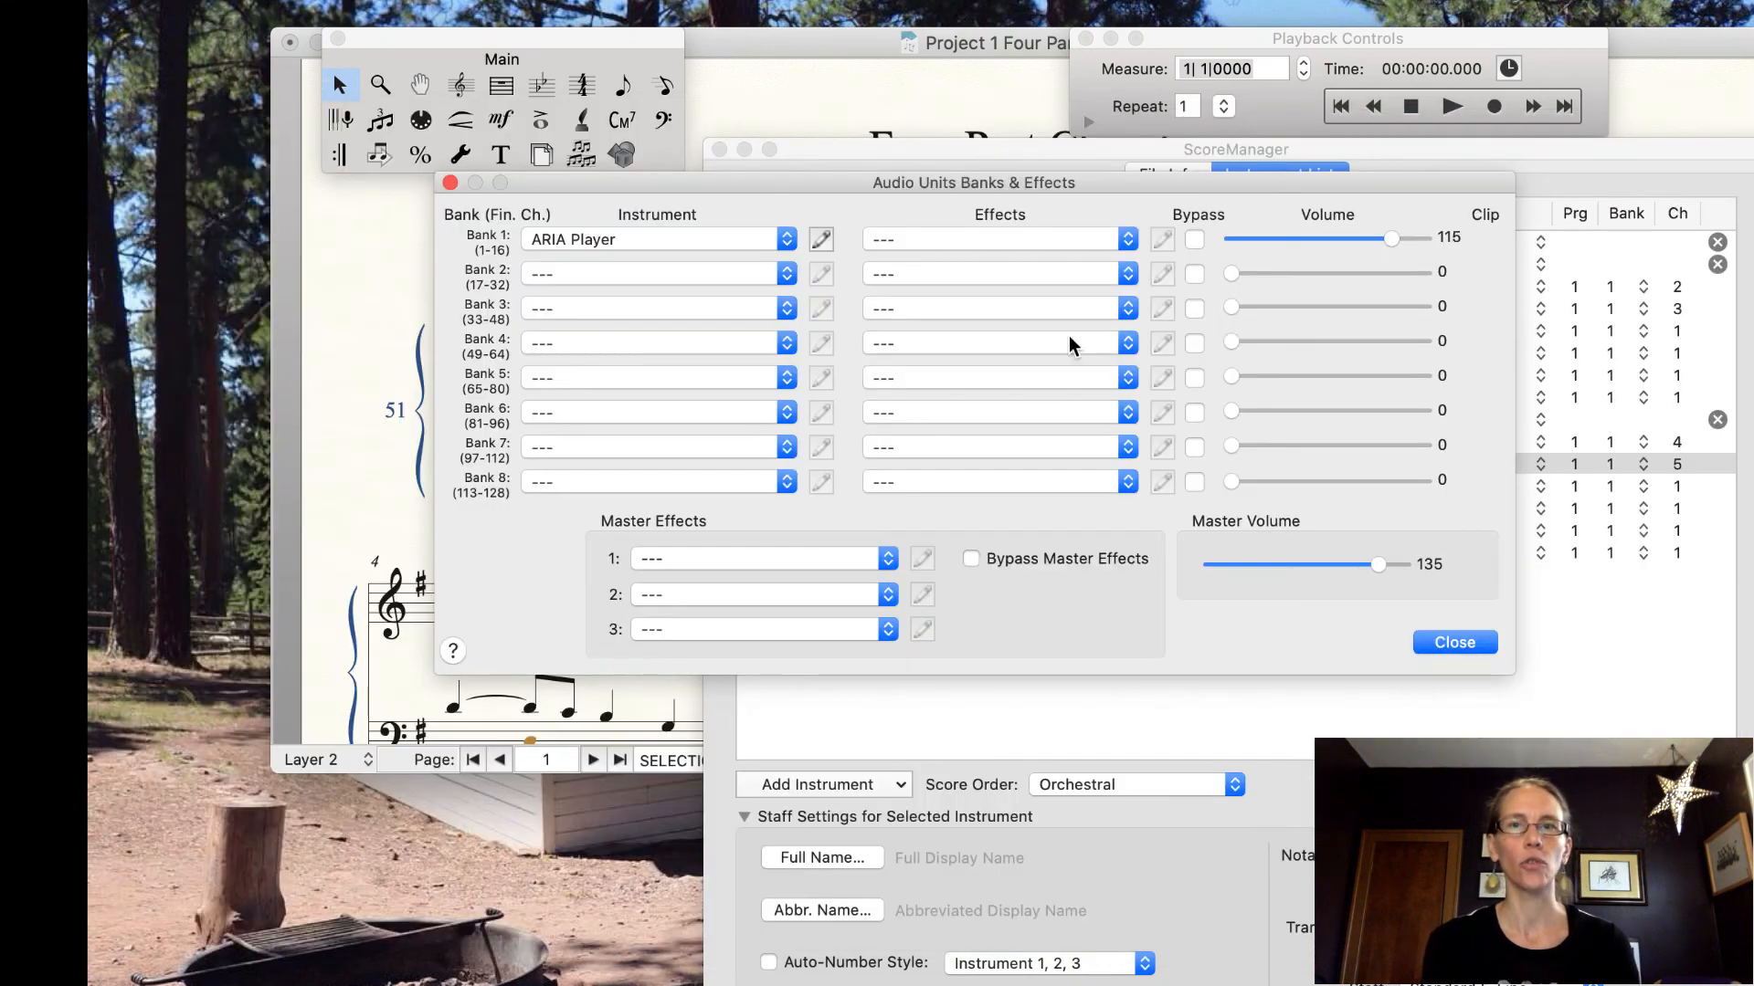
click(450, 186)
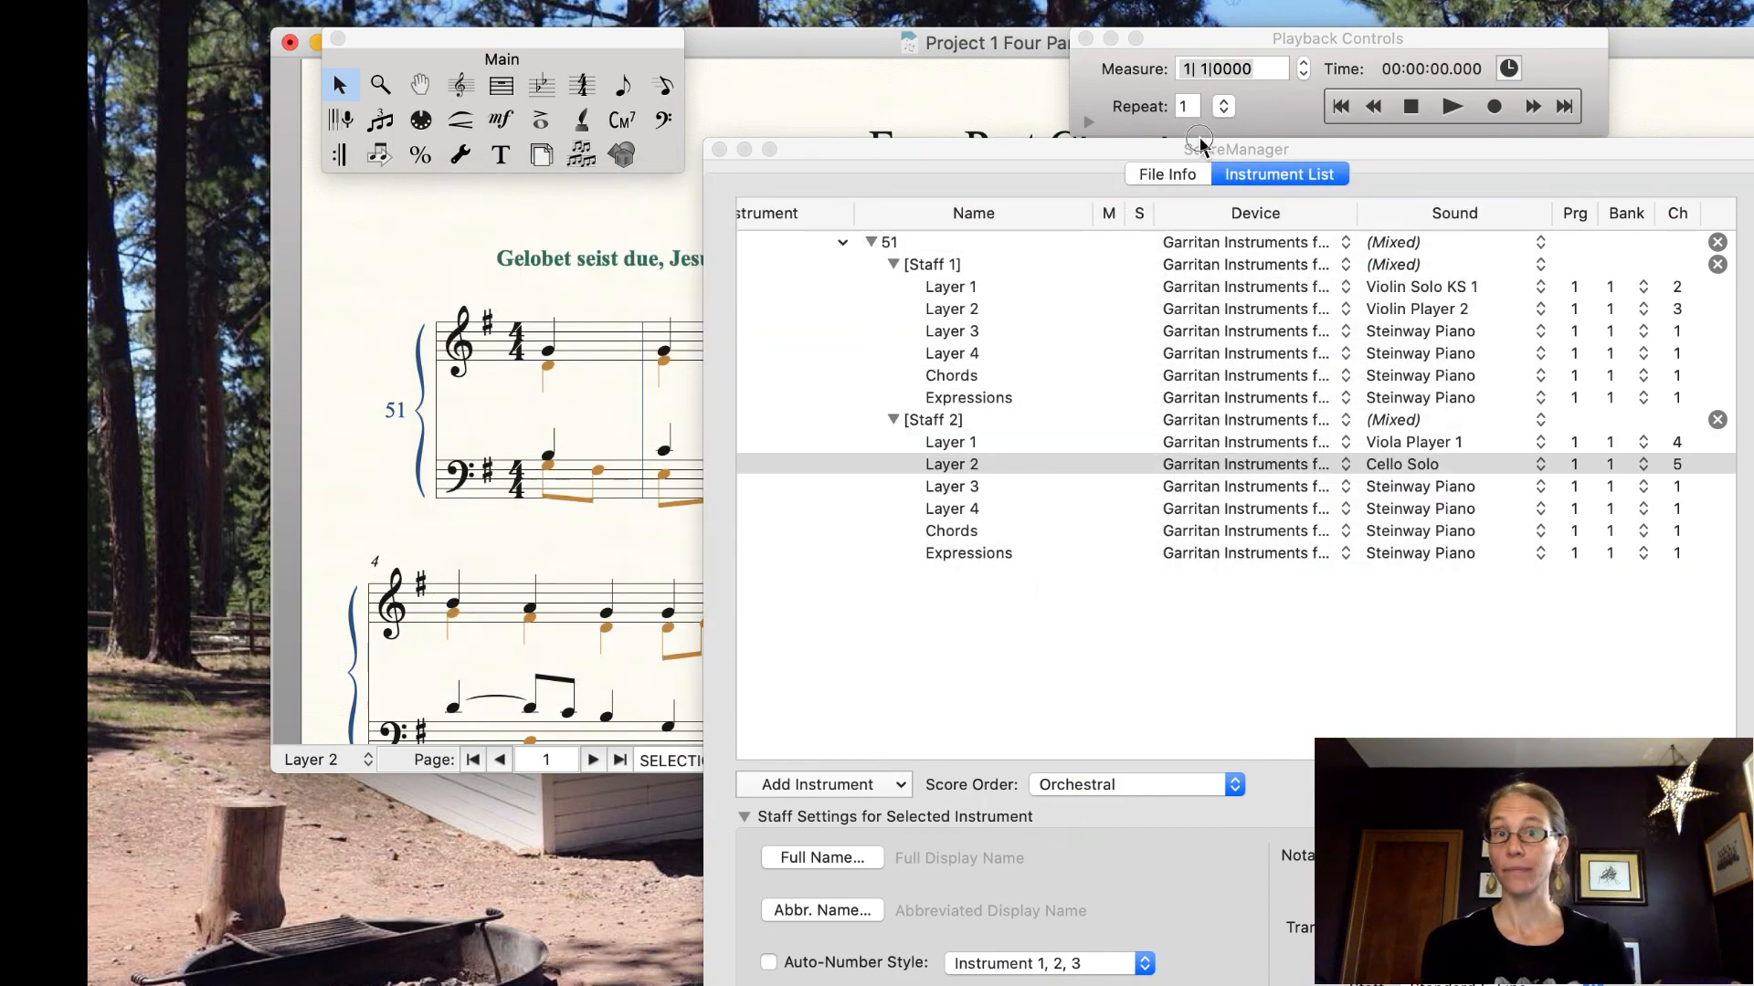
click(721, 152)
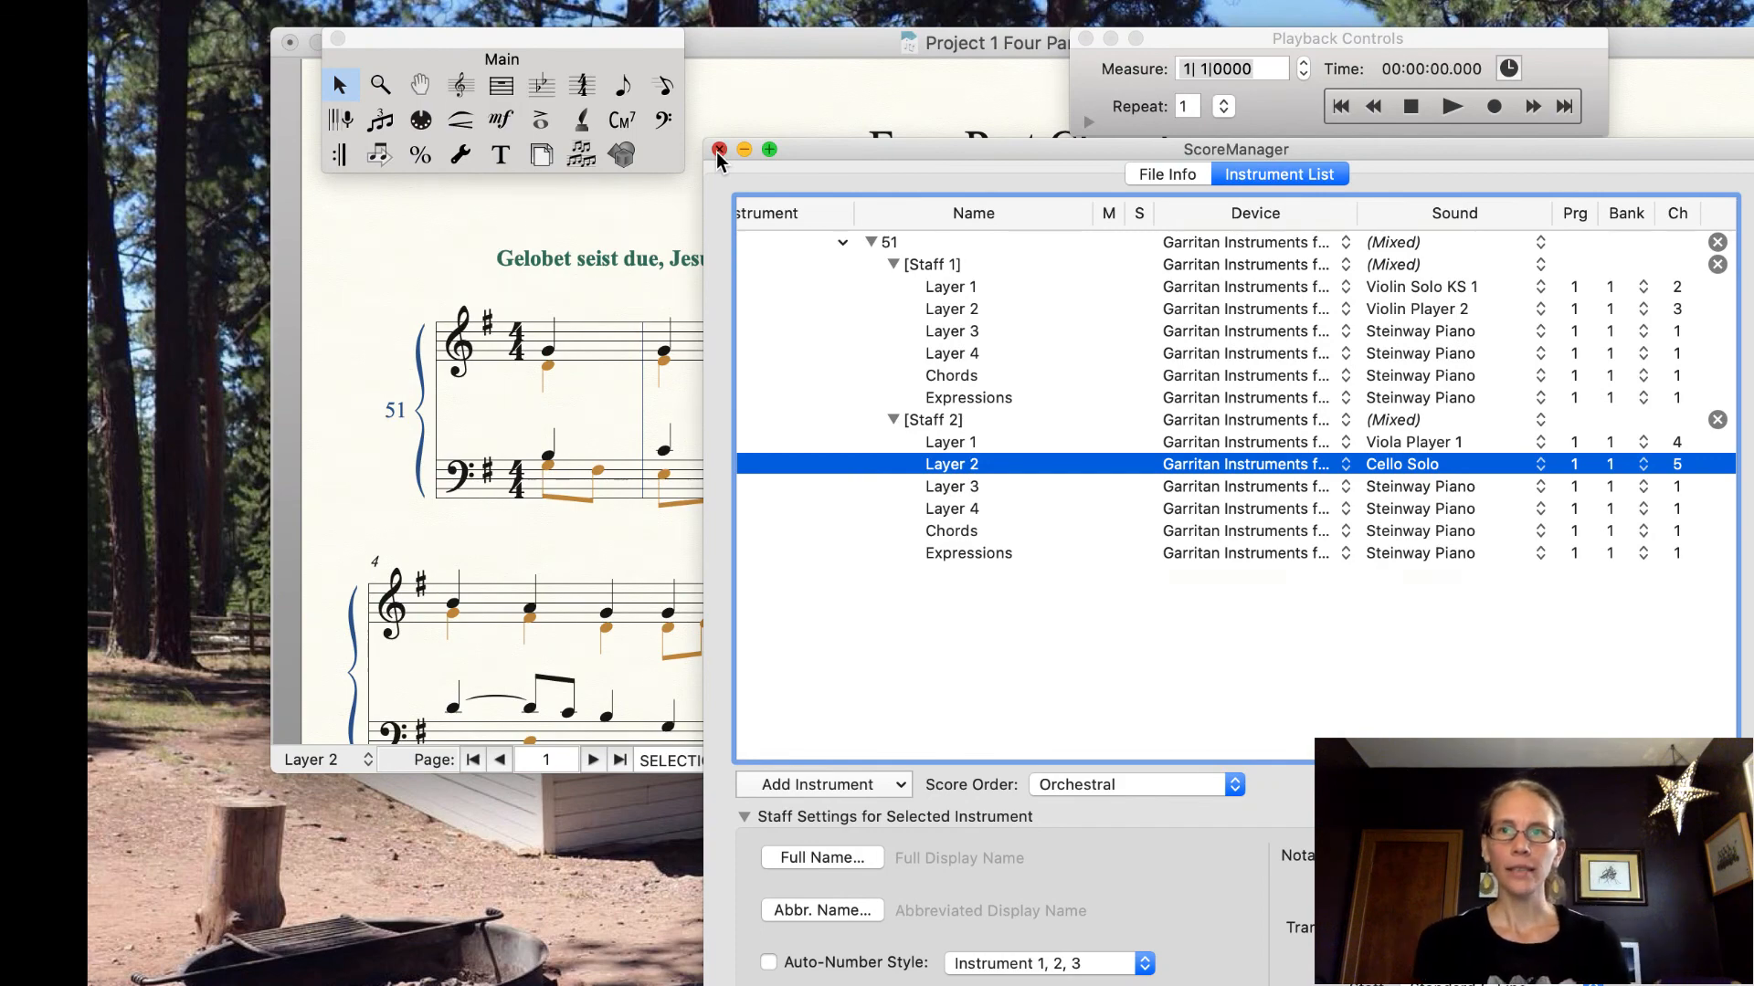
click(718, 150)
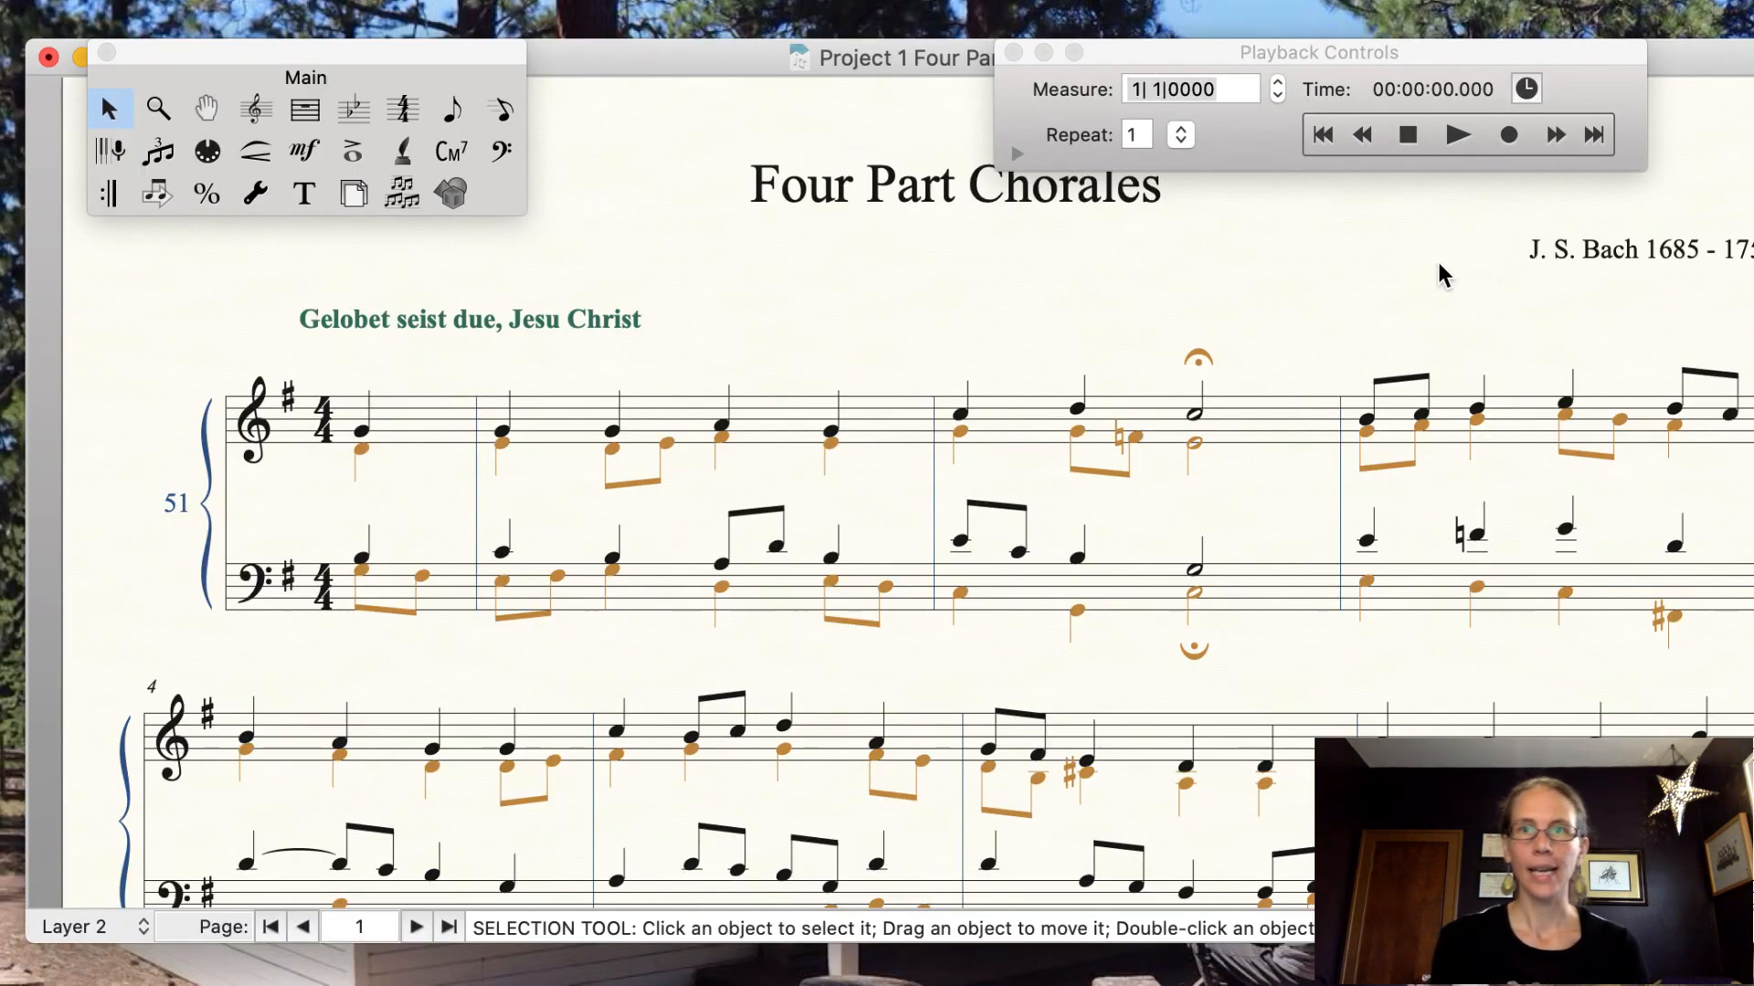
Play the chorale from measure 1 to hear the assigned string sounds and stop playback after the first phrase.
click(1457, 139)
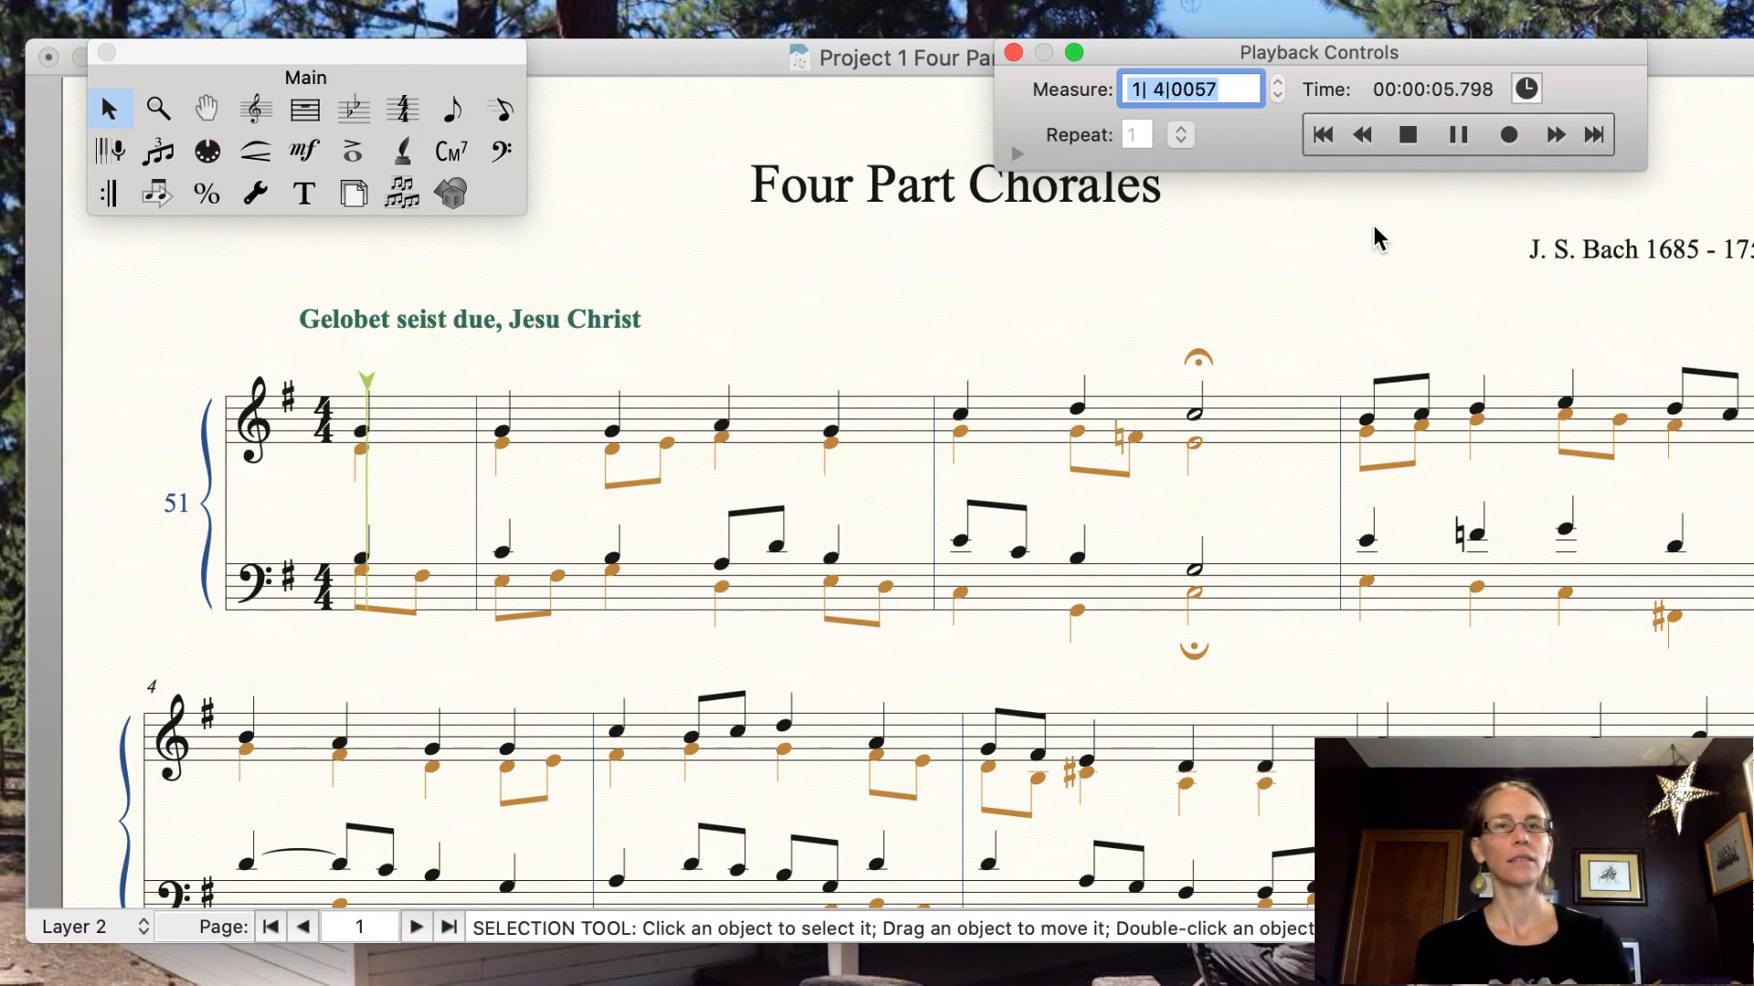
click(1406, 137)
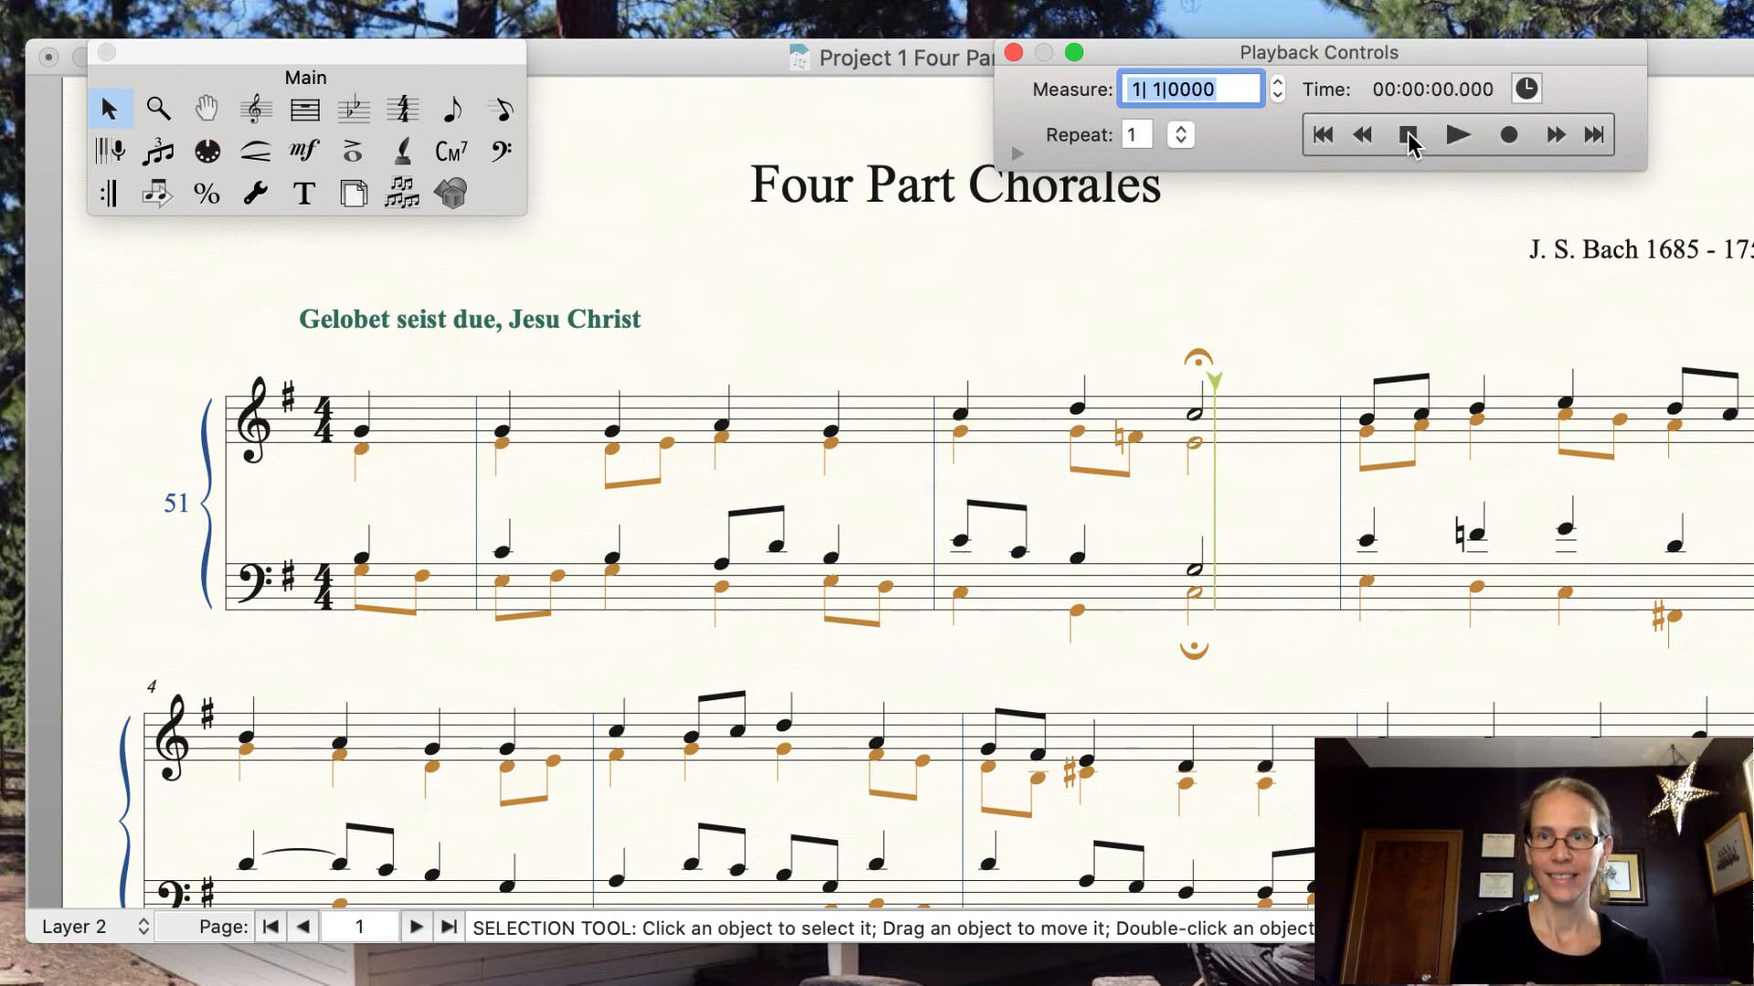
click(1409, 137)
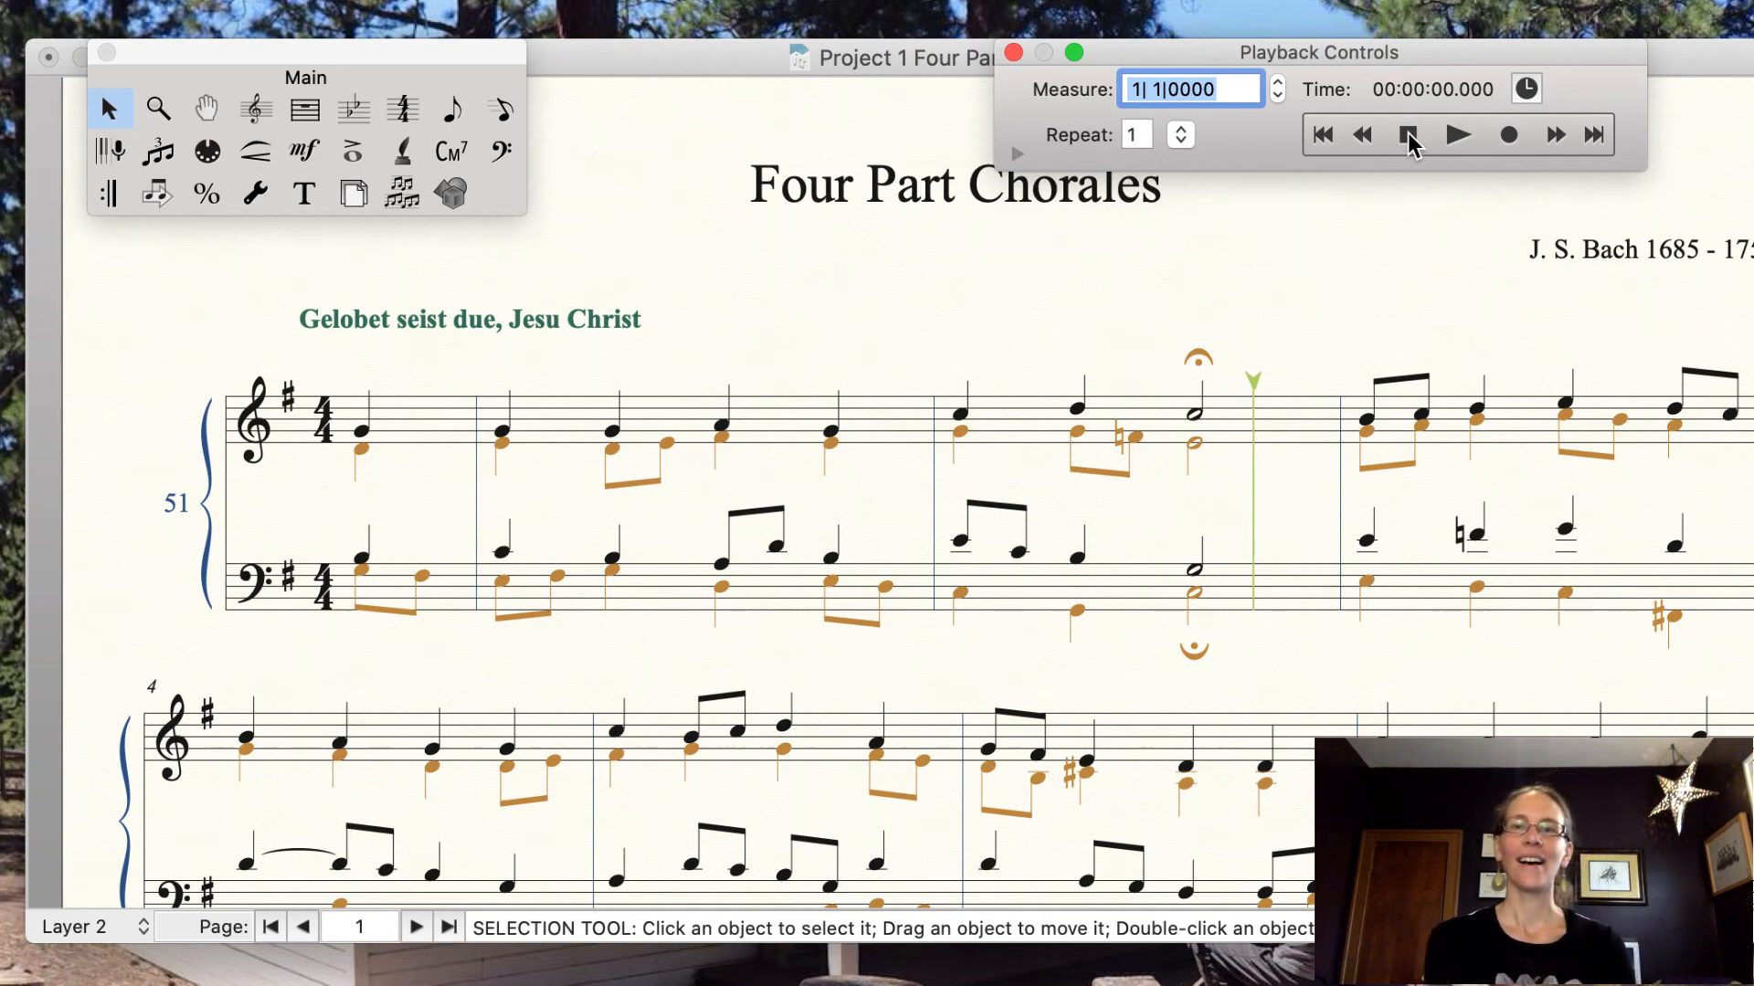
click(1069, 859)
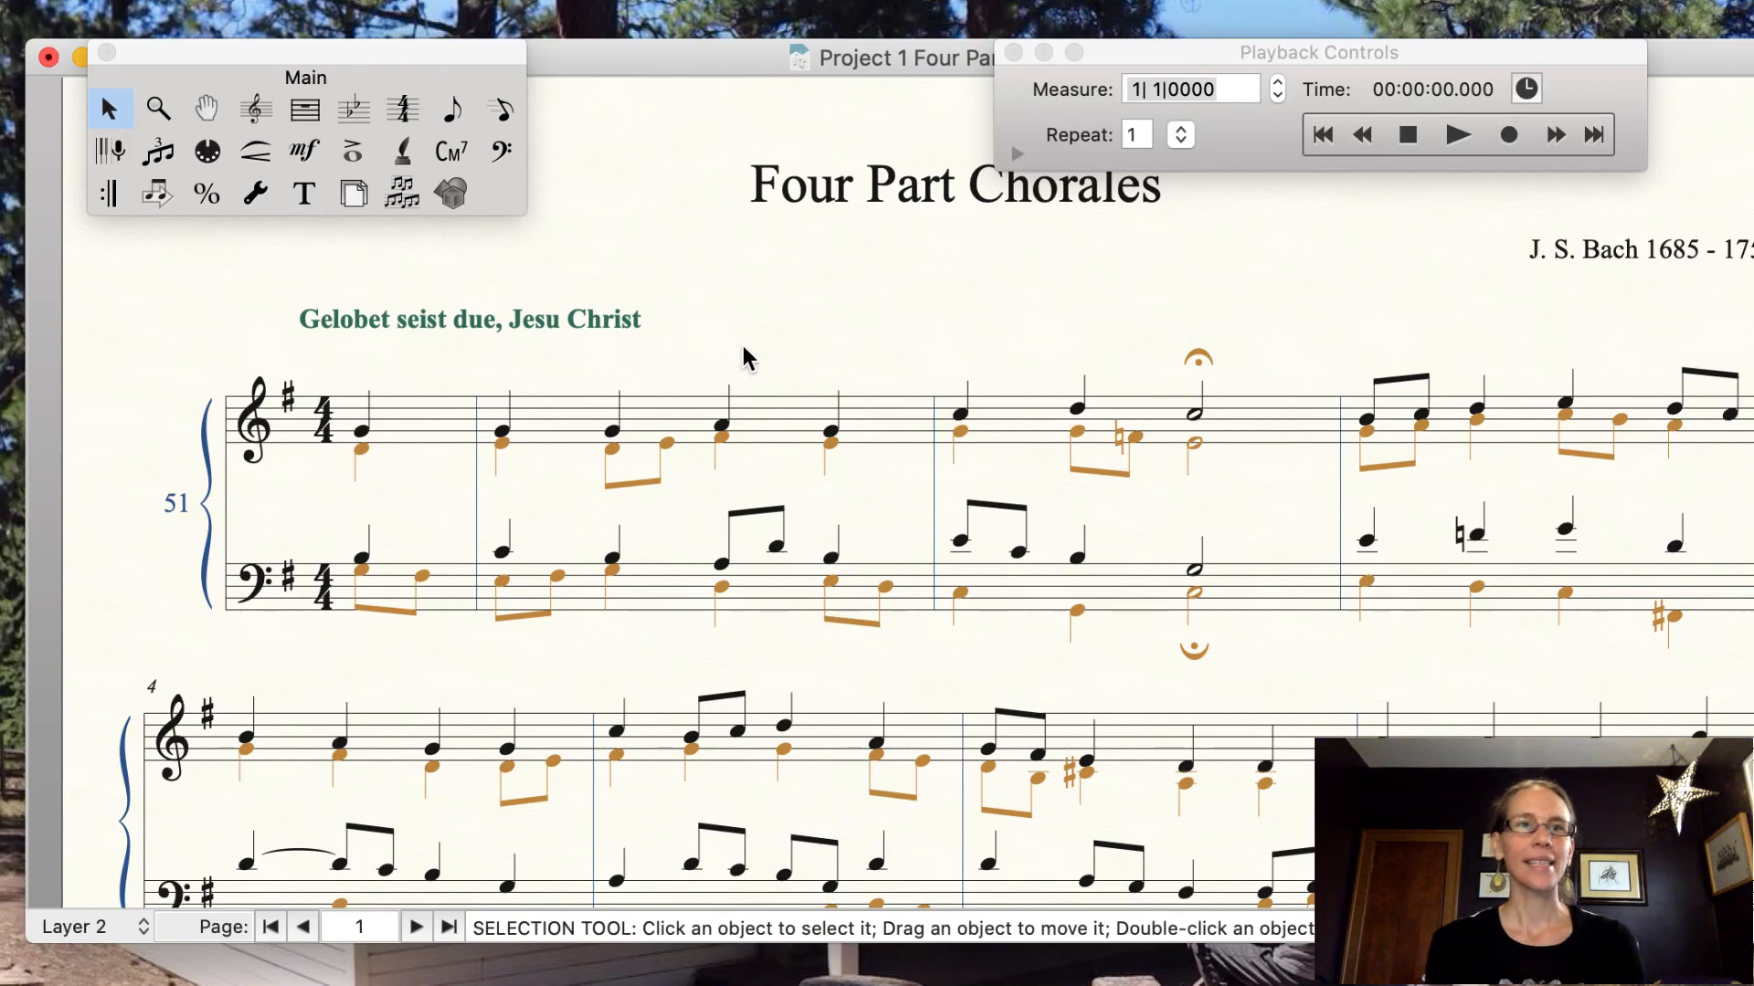
Save the full score as a PDF through the print options, with all pages on US Letter paper.
click(15, 18)
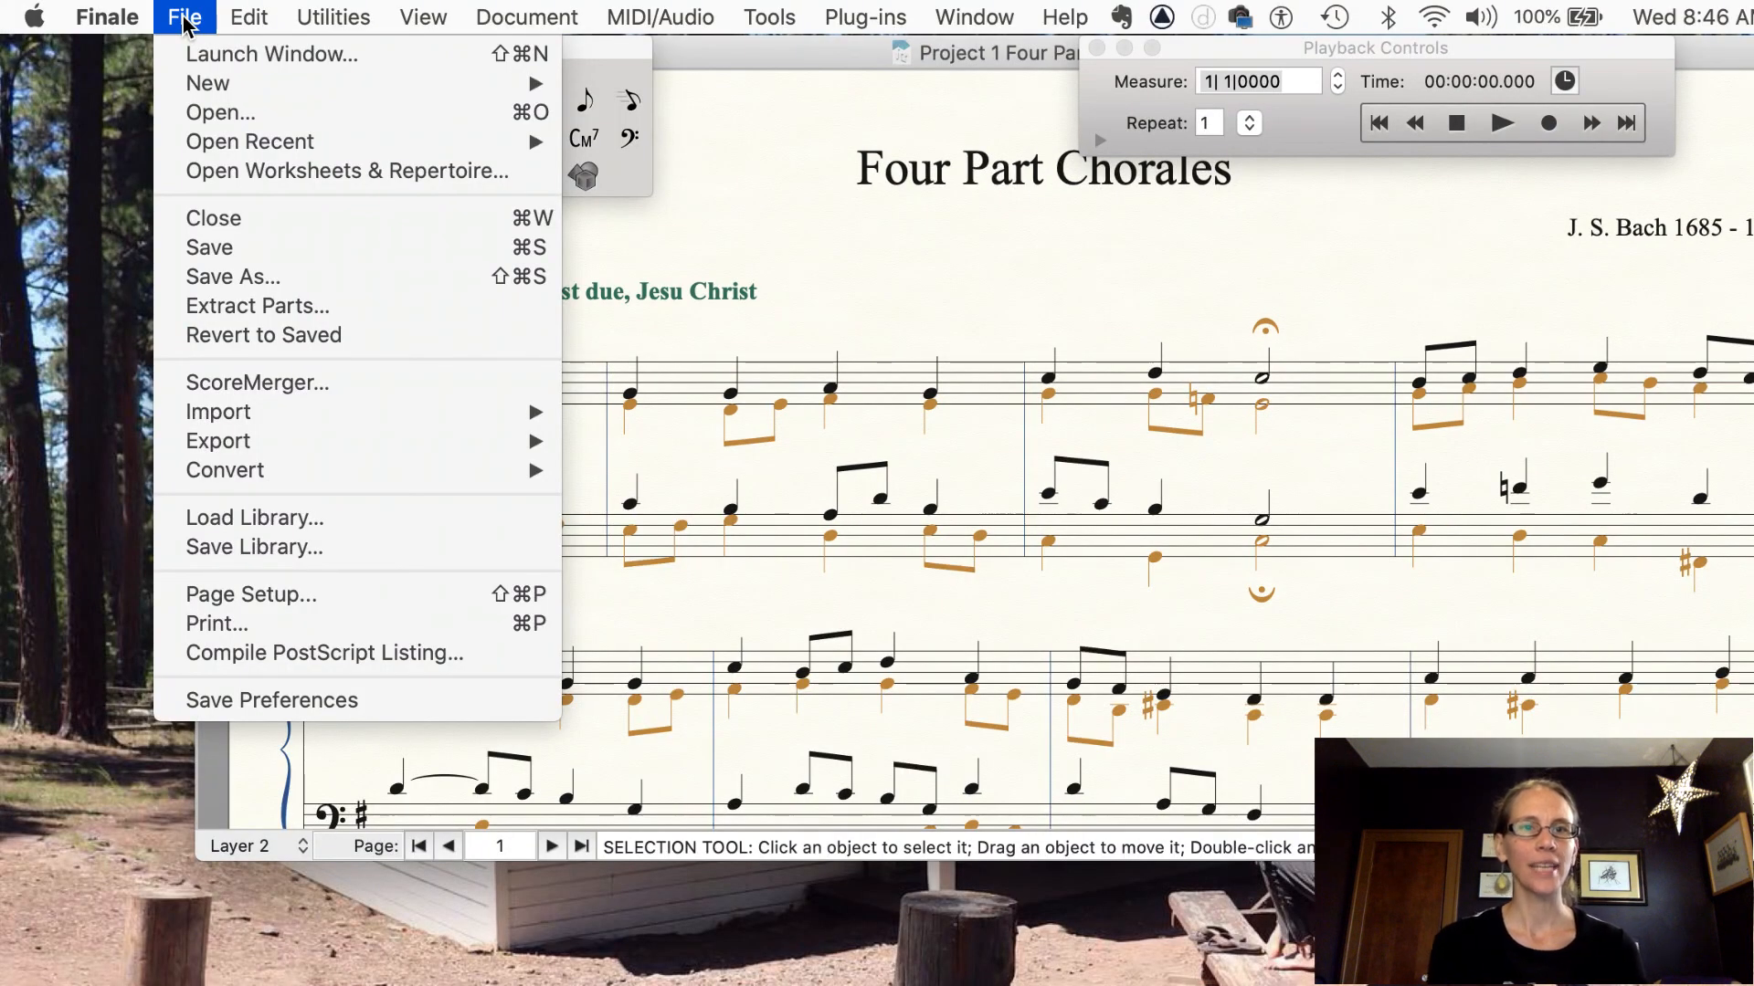
mouse_move(216, 450)
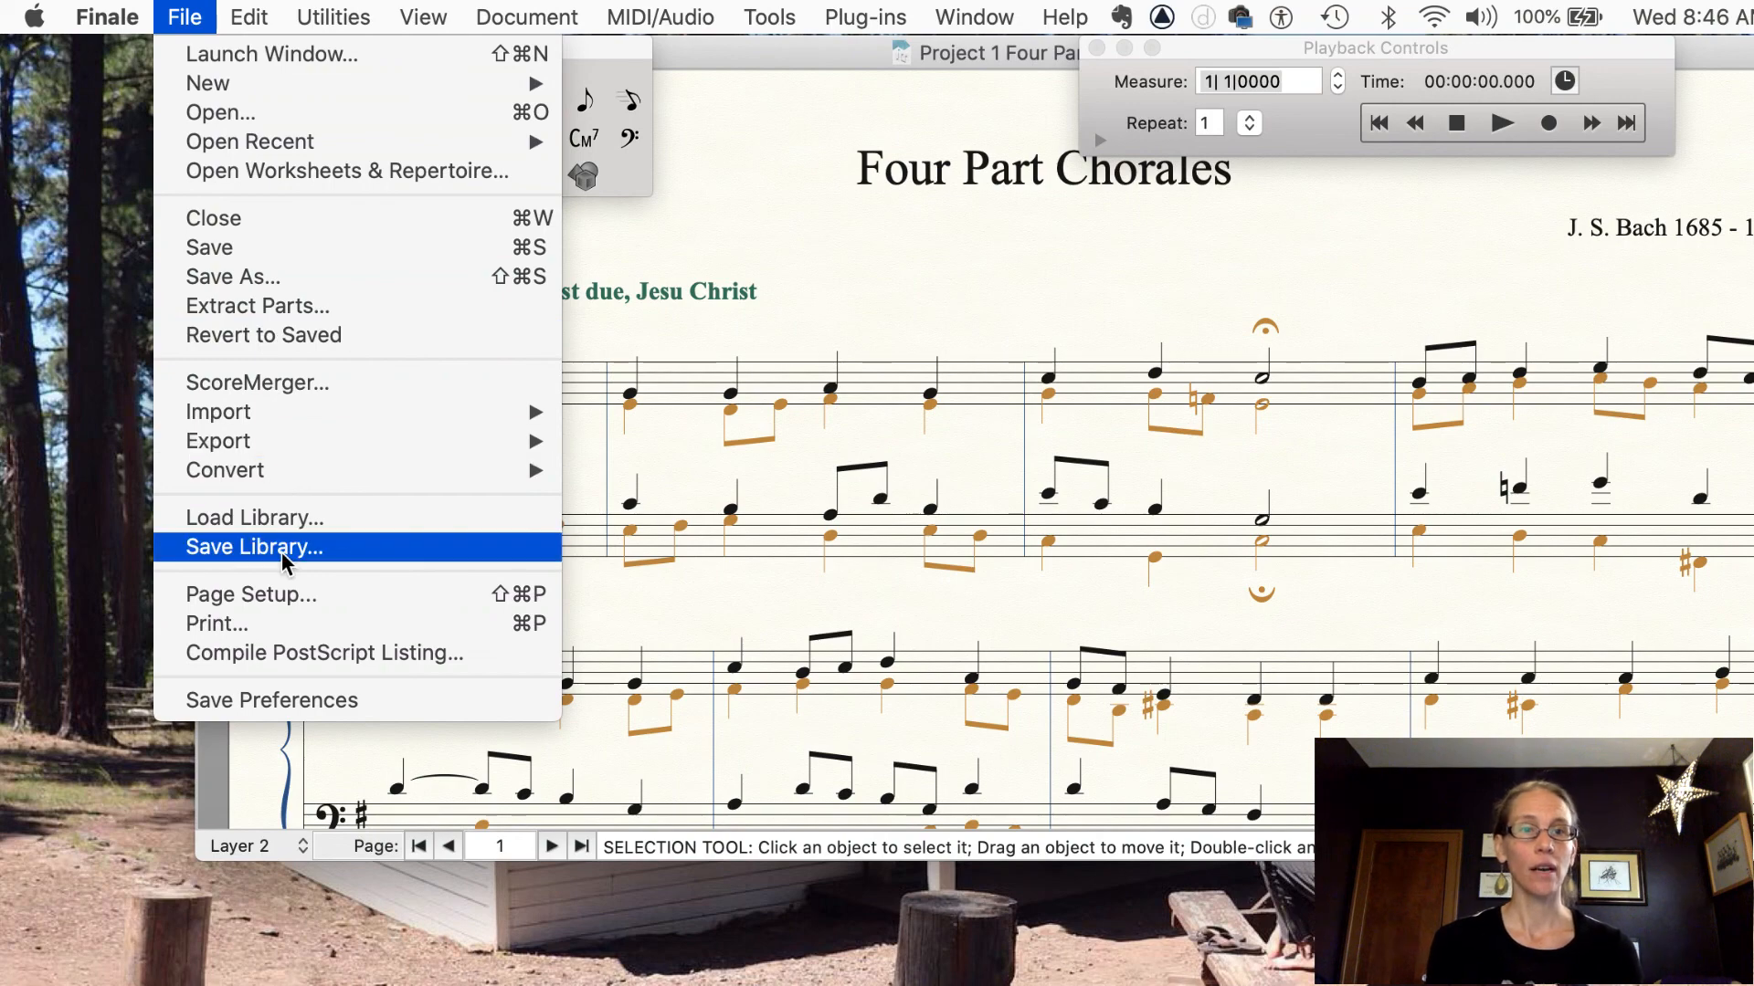
click(235, 623)
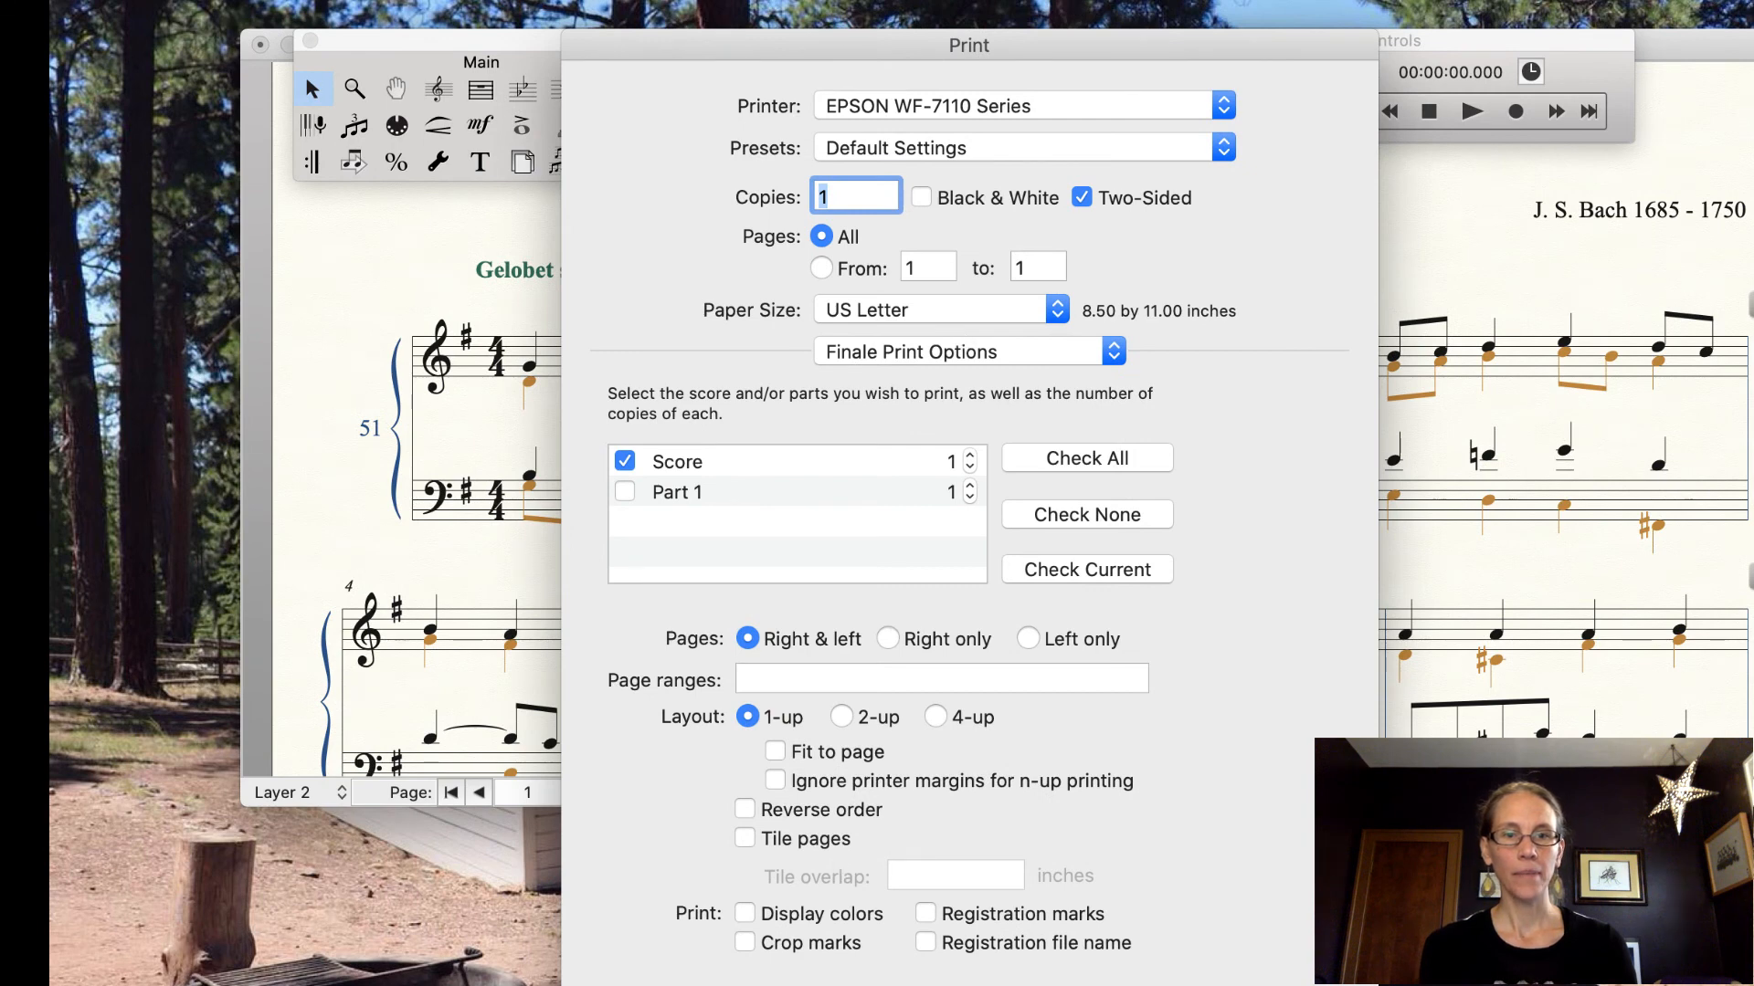
click(696, 985)
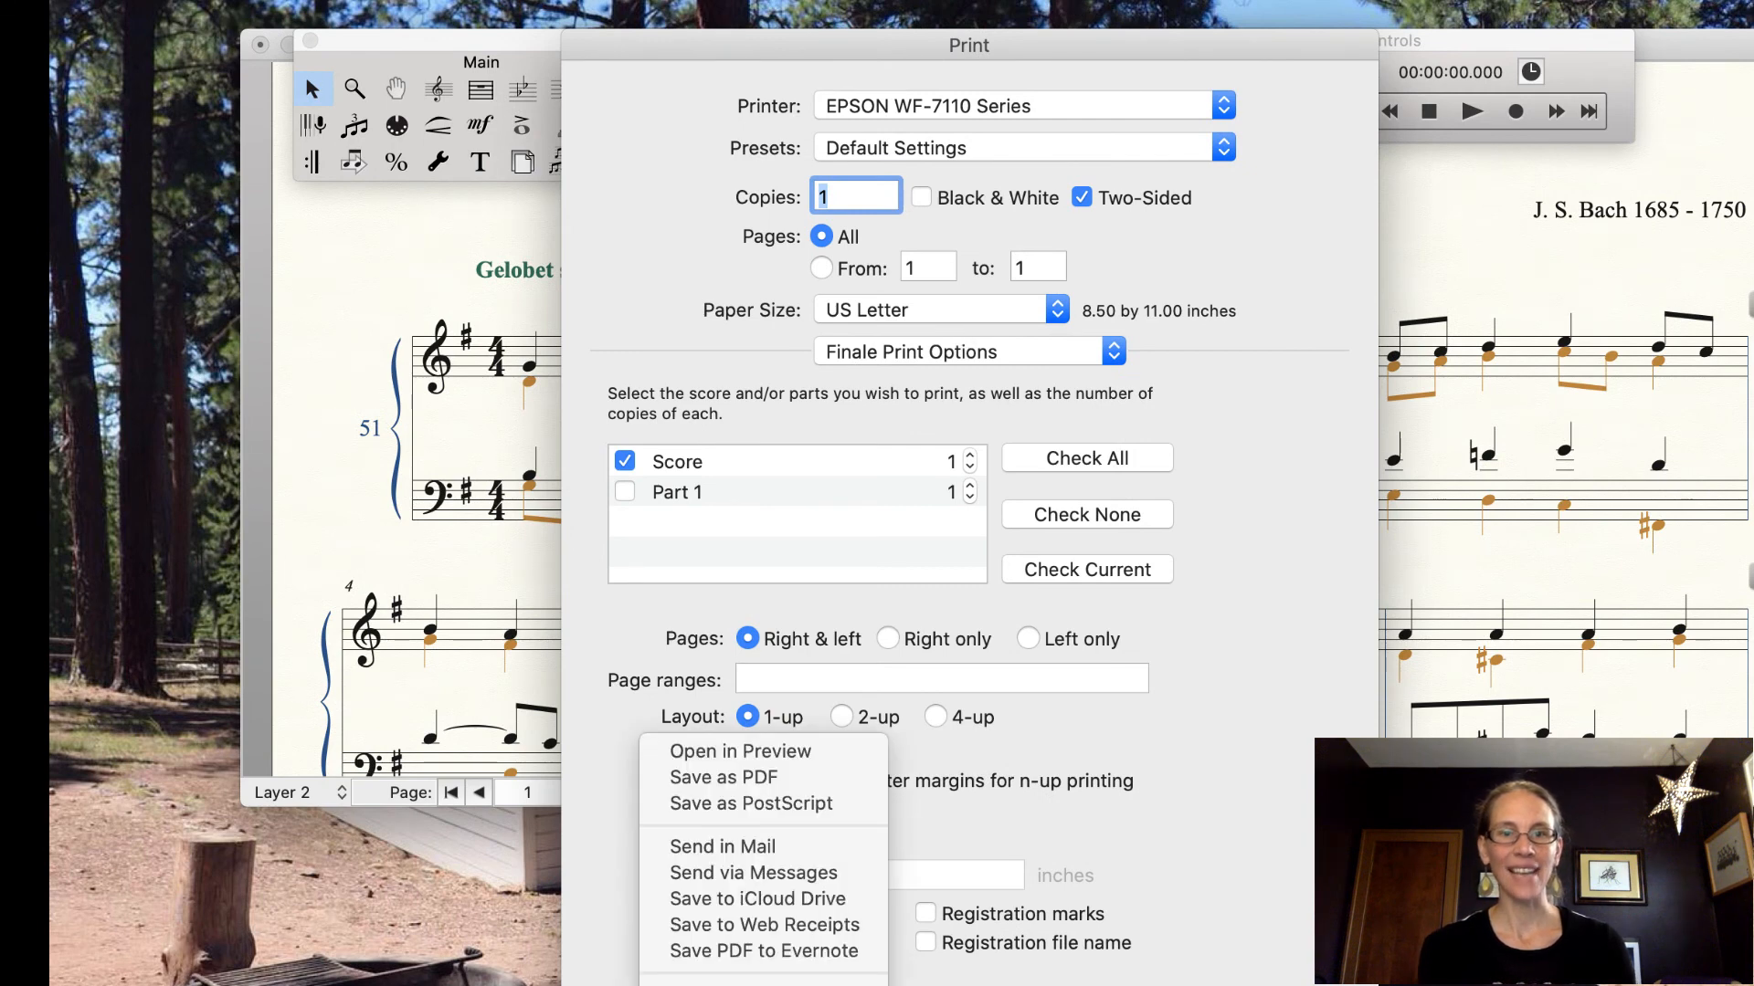
click(735, 777)
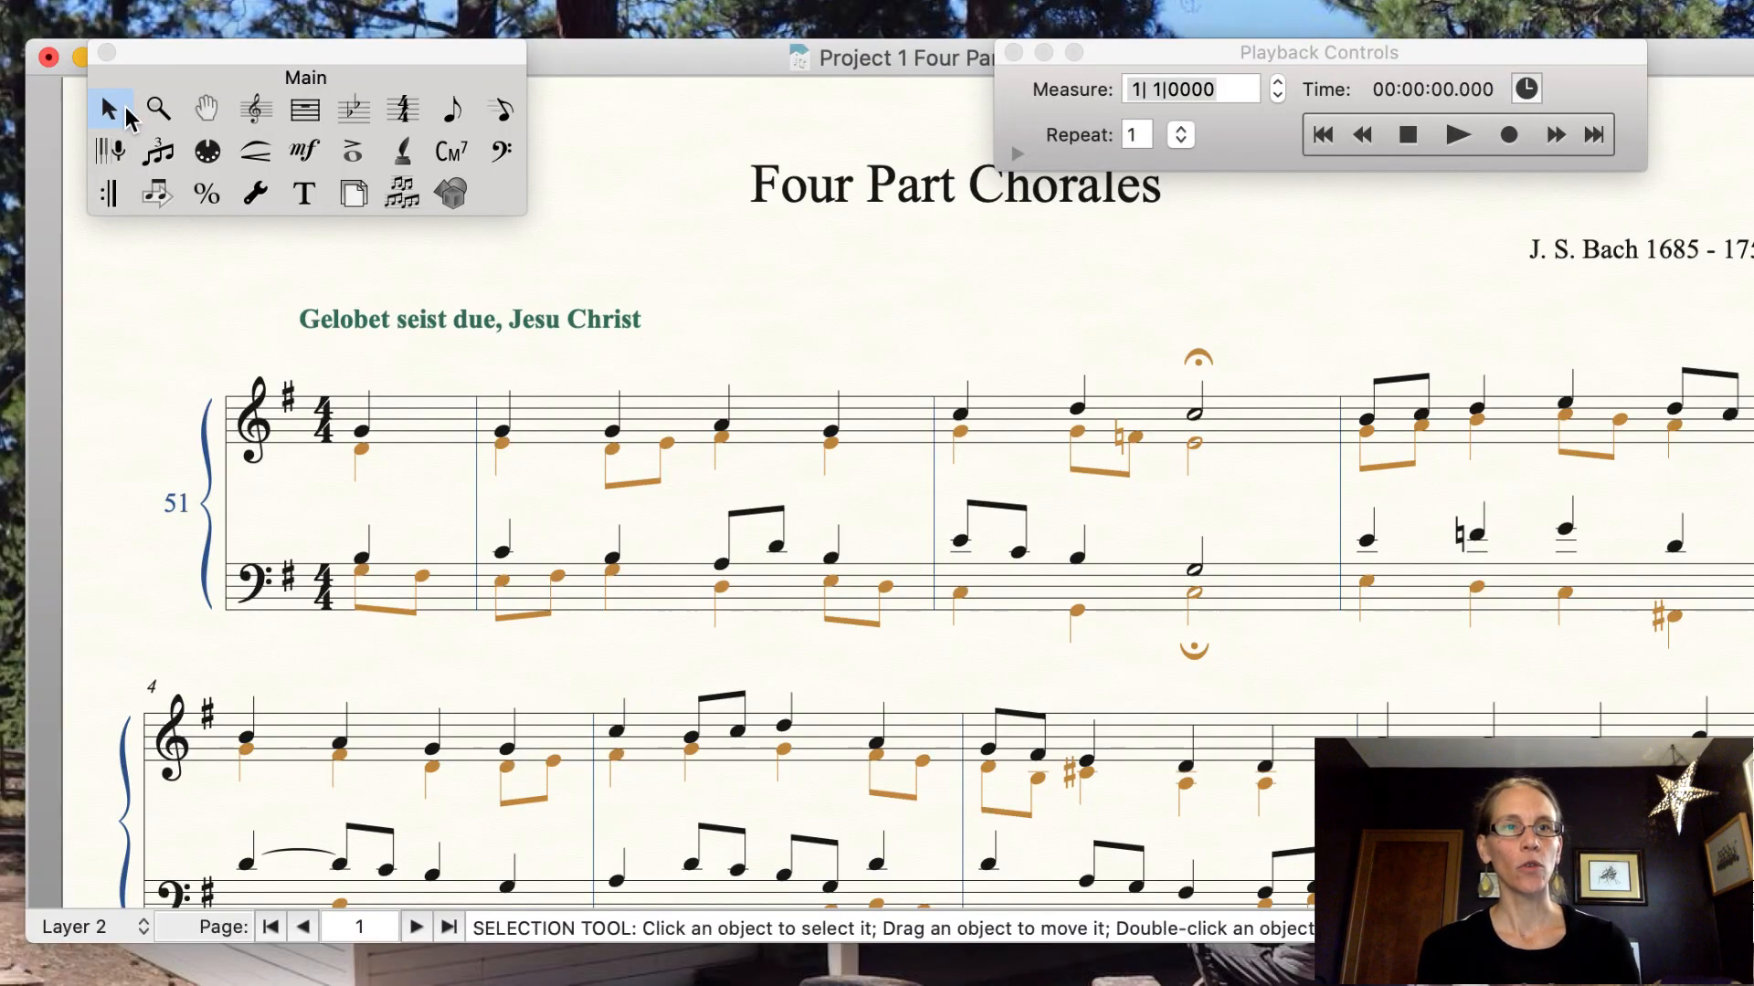
click(17, 19)
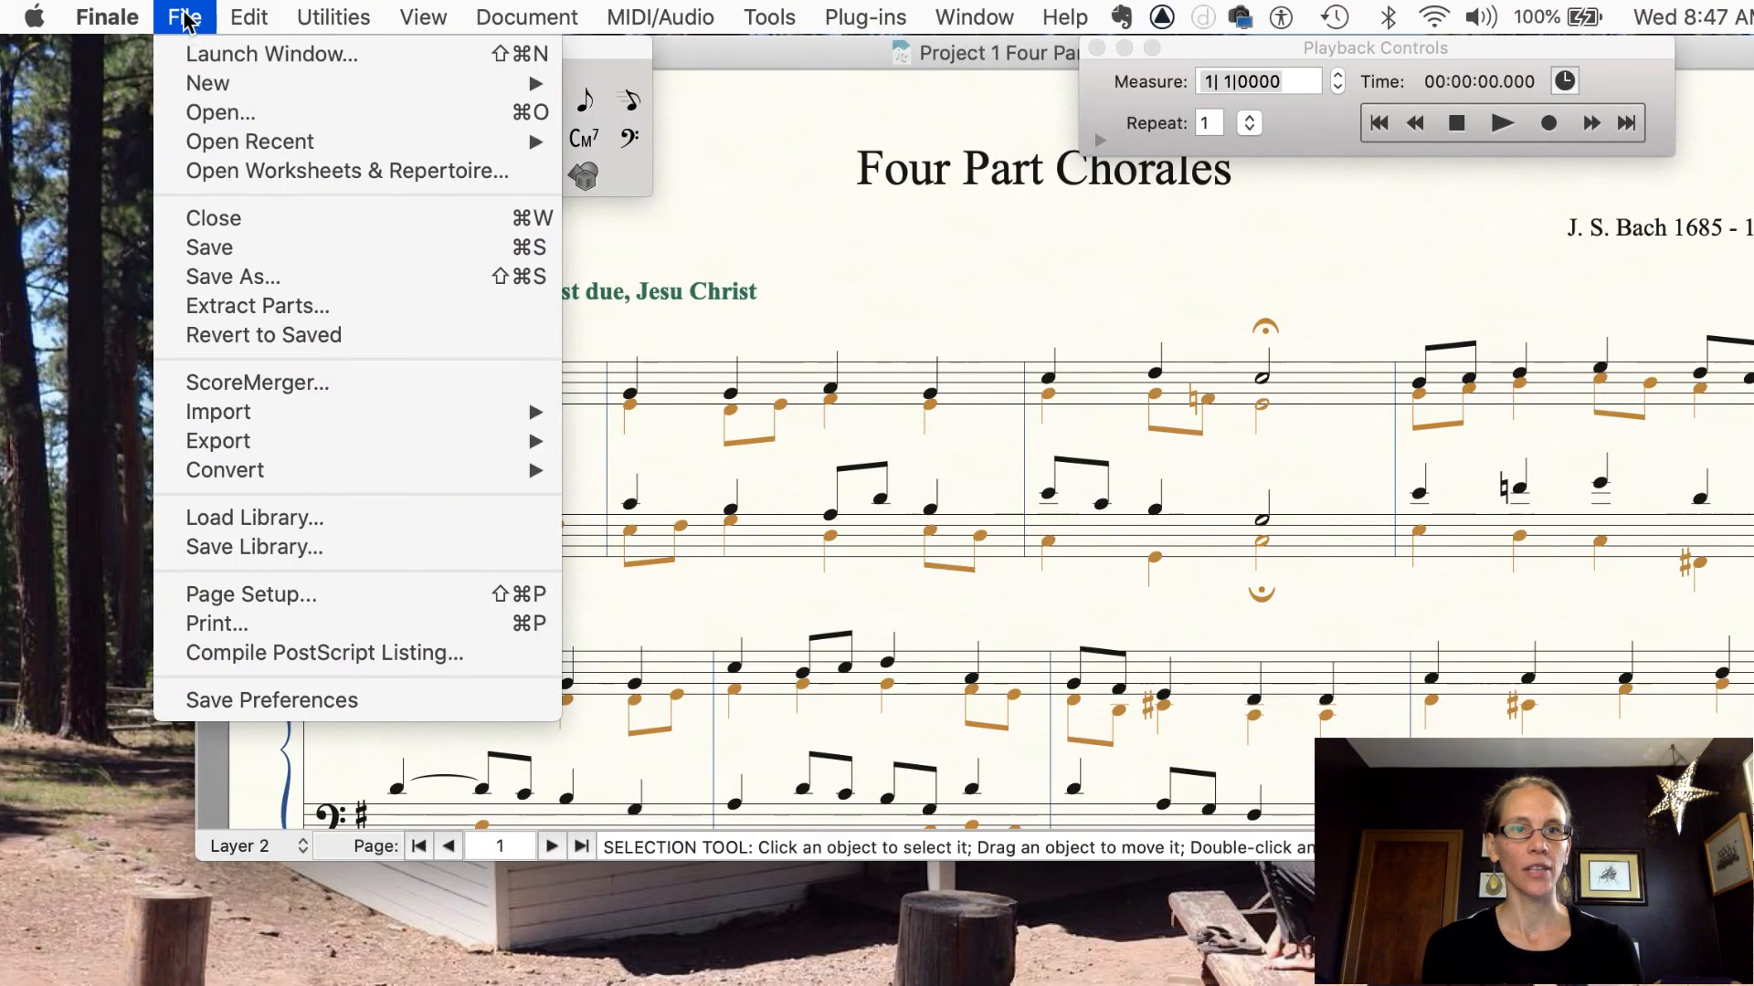
mouse_move(211, 446)
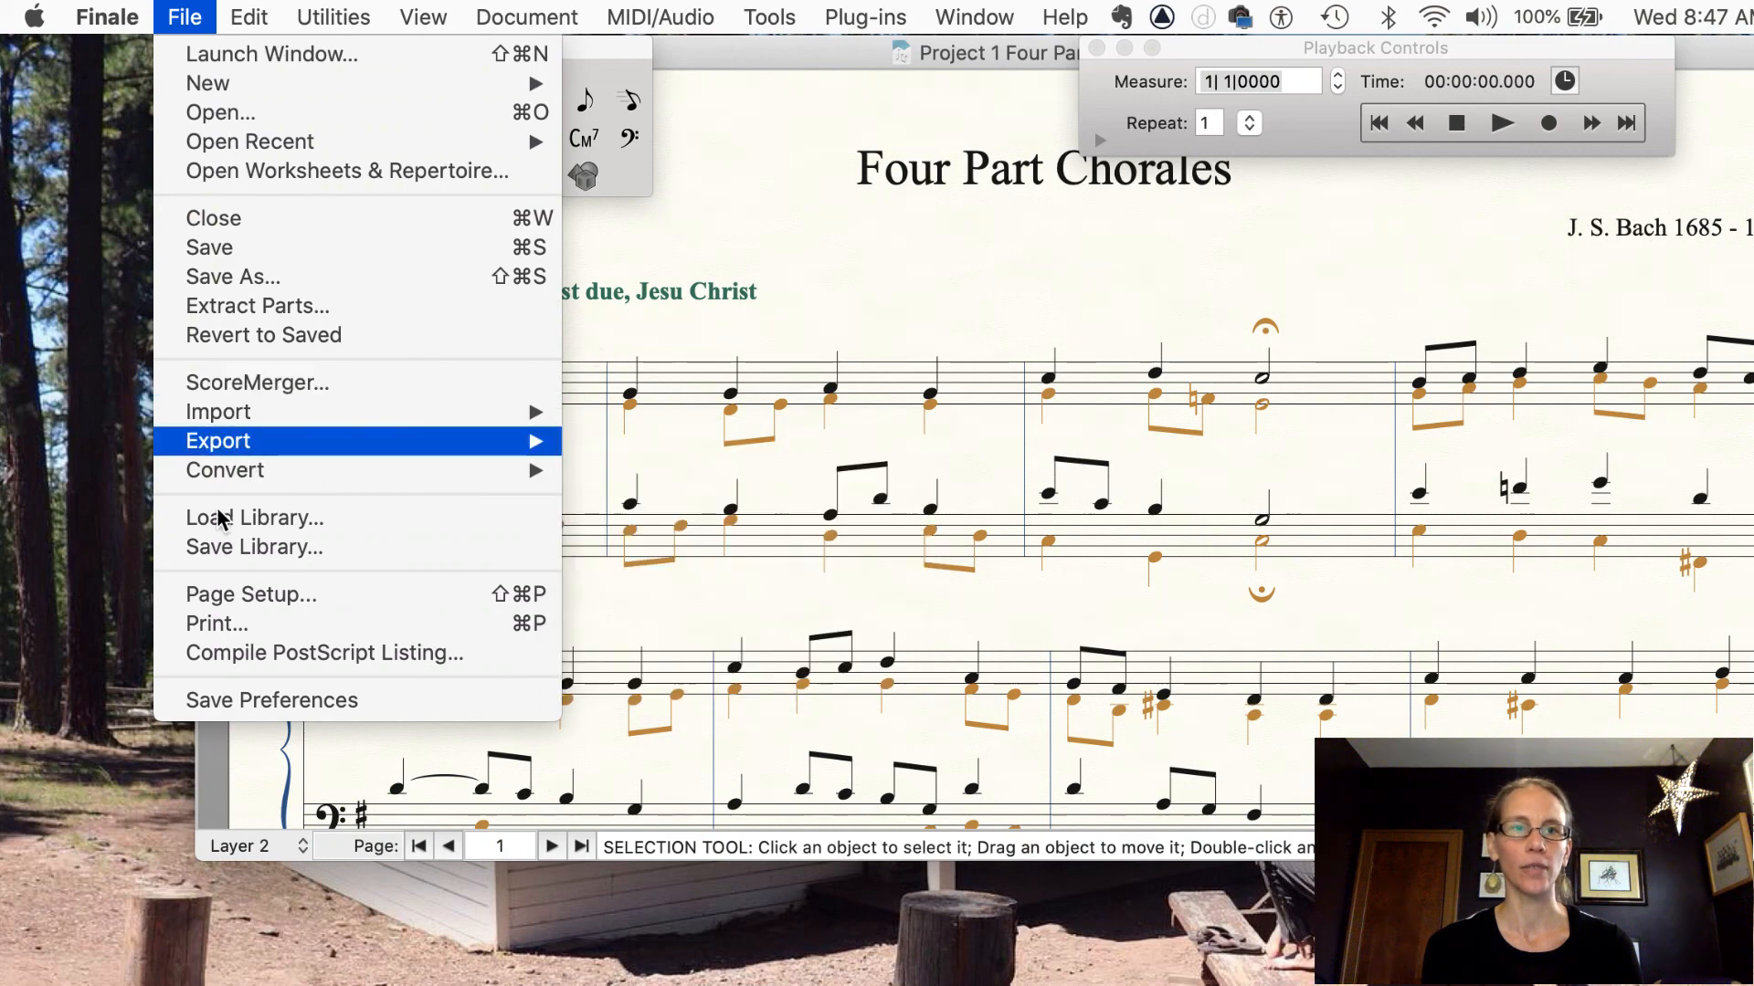
click(933, 298)
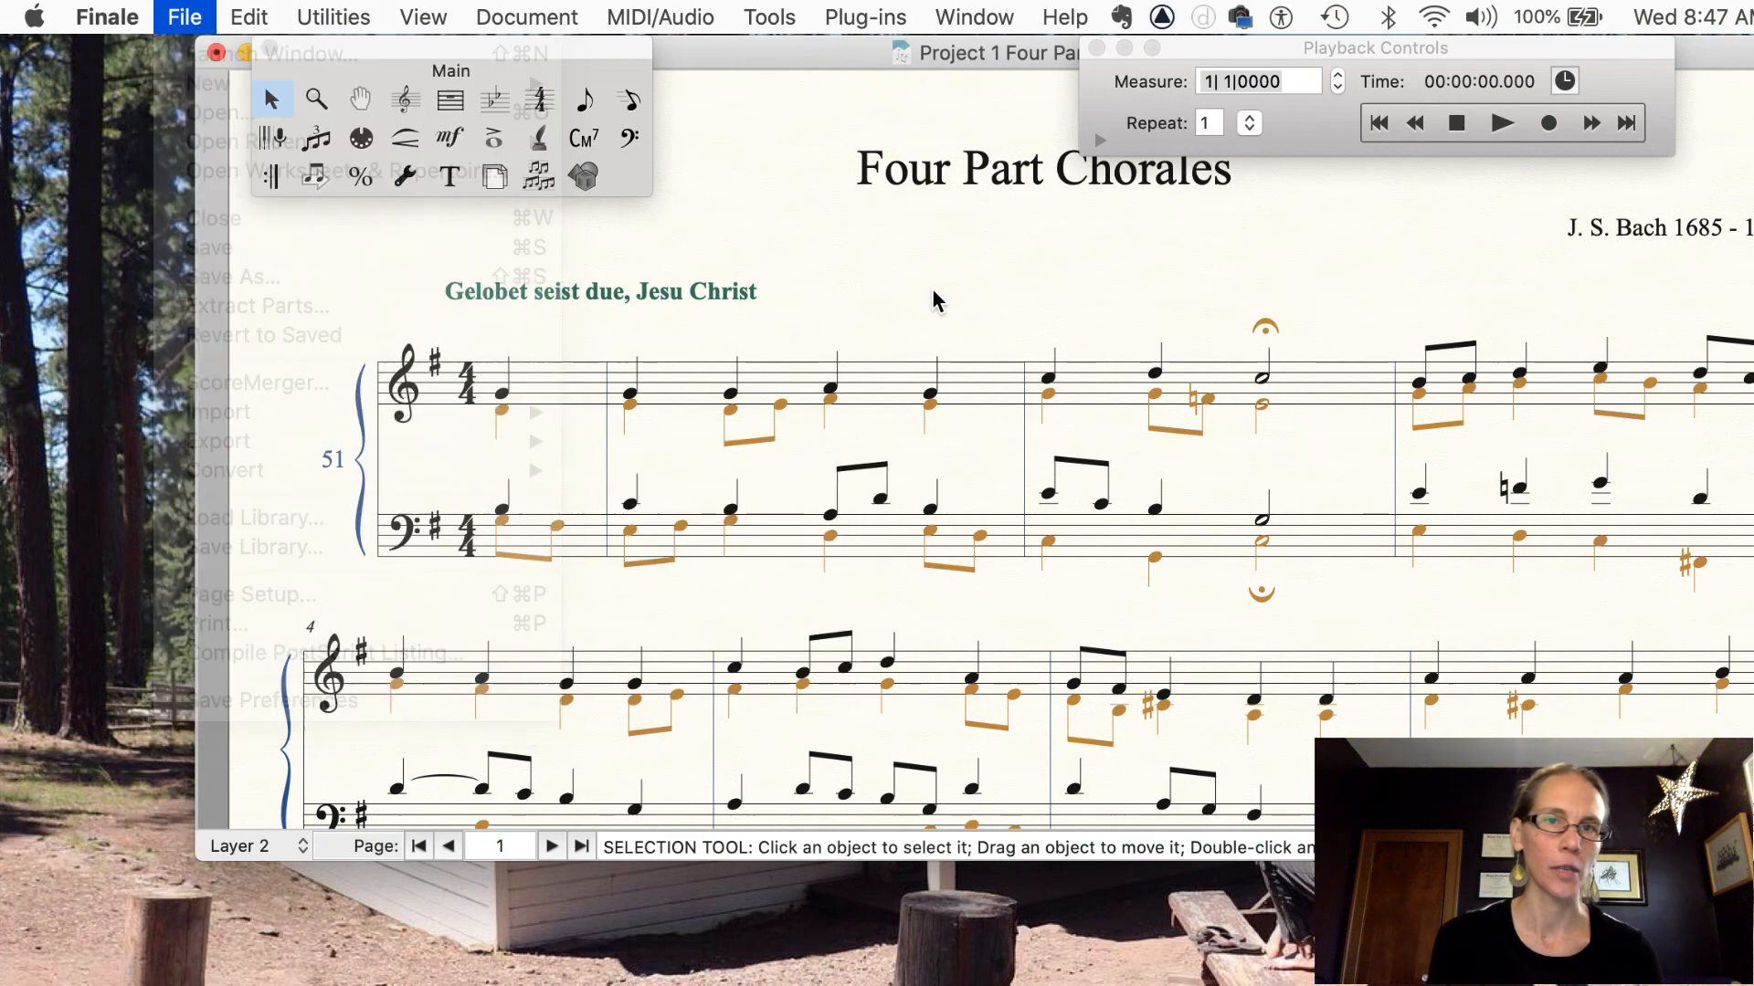